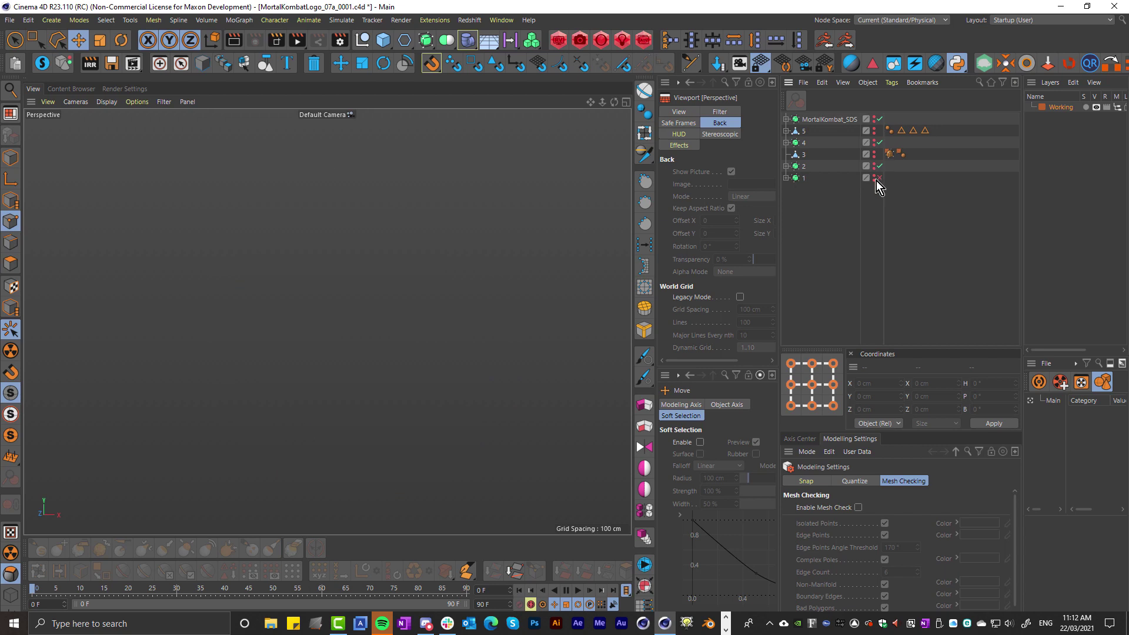
Enlarge the front viewport in the four-view layout and show the dragon reference image in it full size.
{"action": "middle_click", "coordinate": [468, 251]}
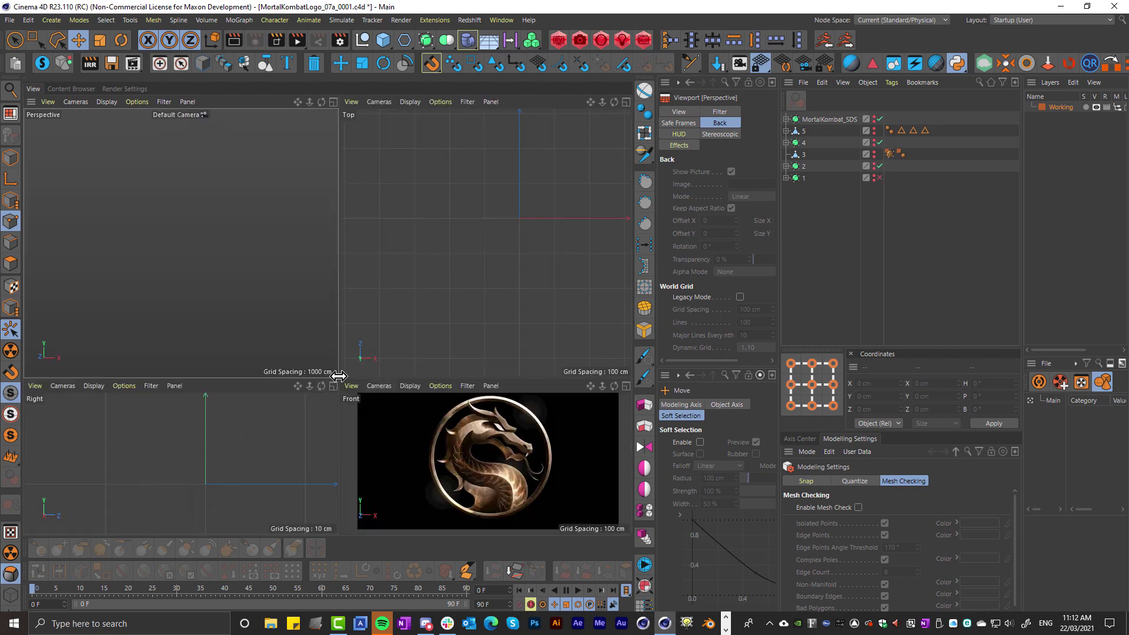
{"action": "left_click_drag", "start_coordinate": [338, 378], "coordinate": [278, 226]}
{"action": "middle_click", "coordinate": [508, 374]}
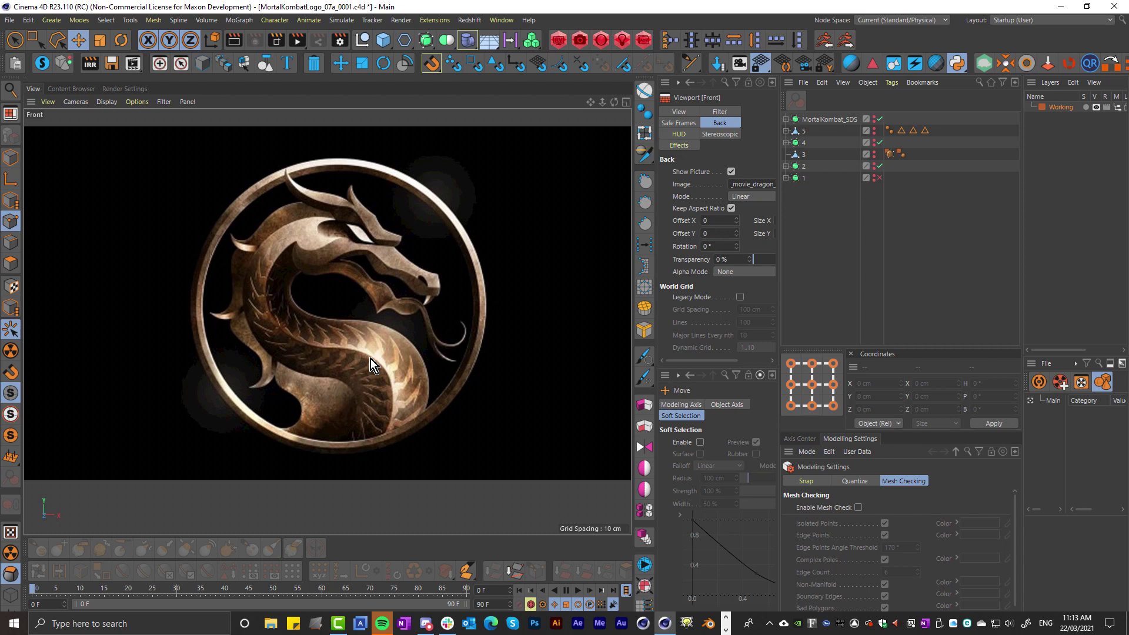
Draw a four-sided polygon over the lower end of the dragon's body with the Polygon Pen in the front view.
{"action": "key", "text": "m"}
{"action": "key", "text": "e"}
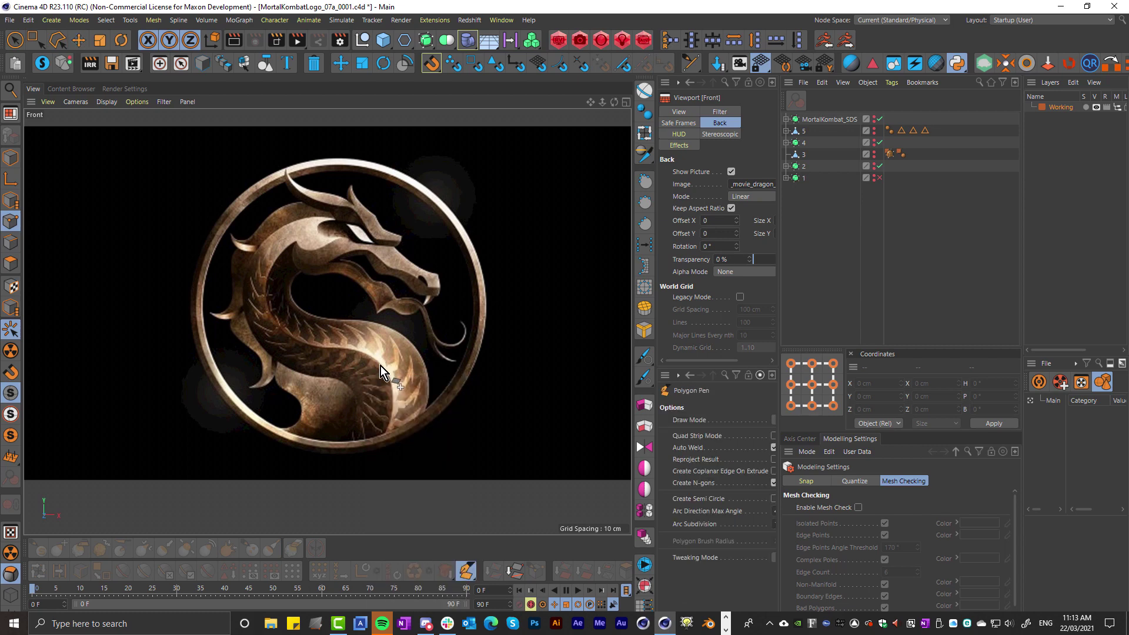
{"action": "scroll", "coordinate": [400, 420], "scroll_direction": "up", "scroll_amount": 3}
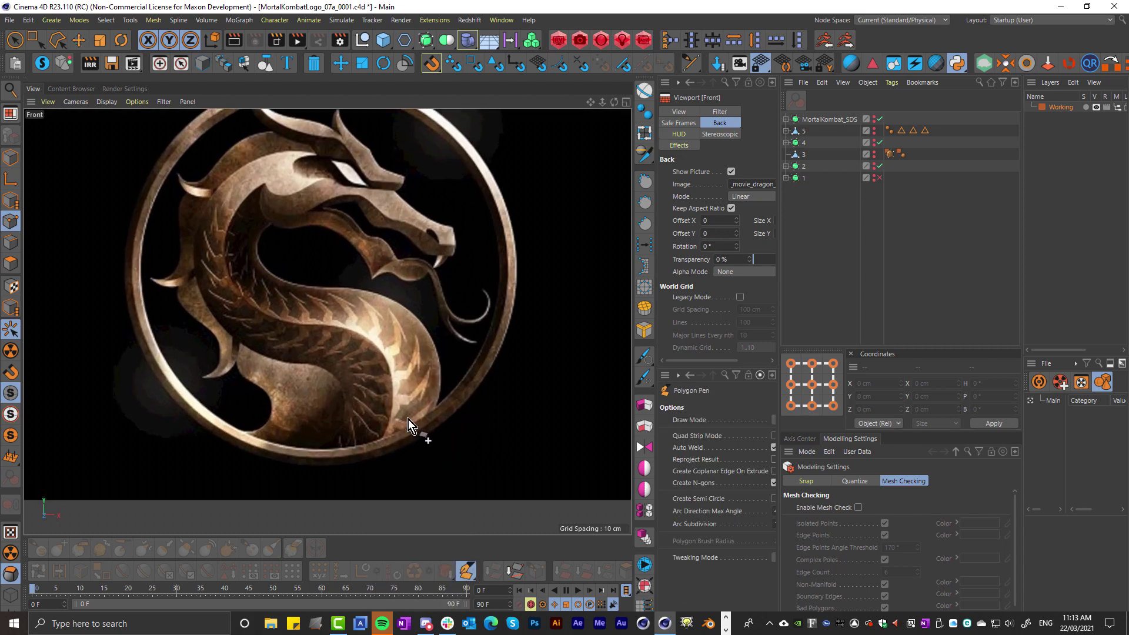
{"action": "left_click", "coordinate": [436, 410]}
{"action": "left_click", "coordinate": [439, 358]}
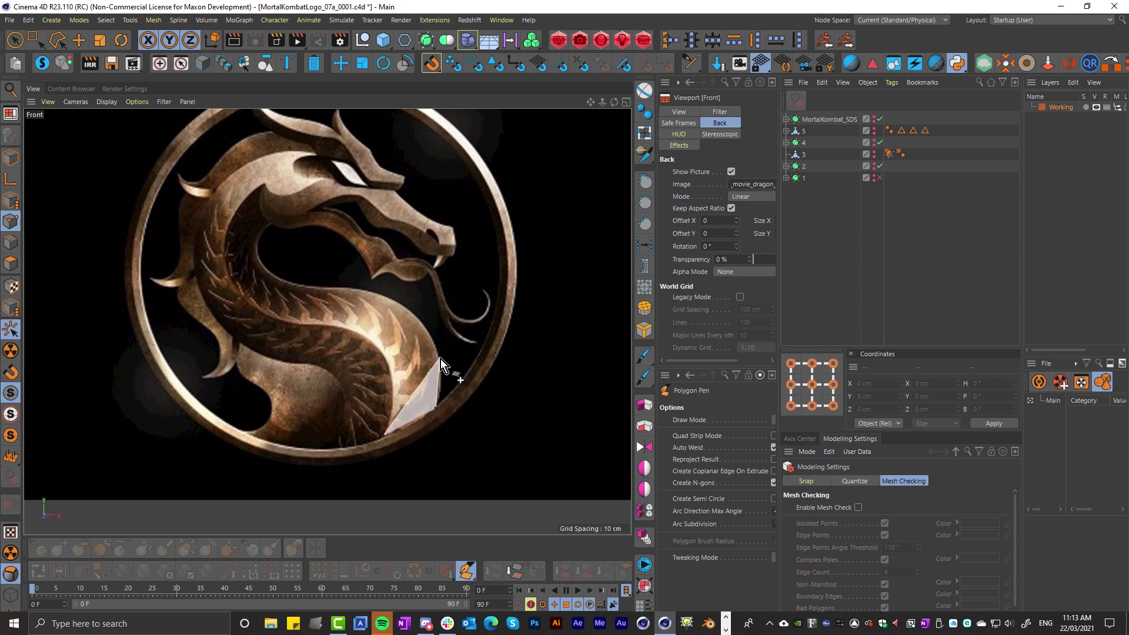
{"action": "left_click", "coordinate": [390, 367]}
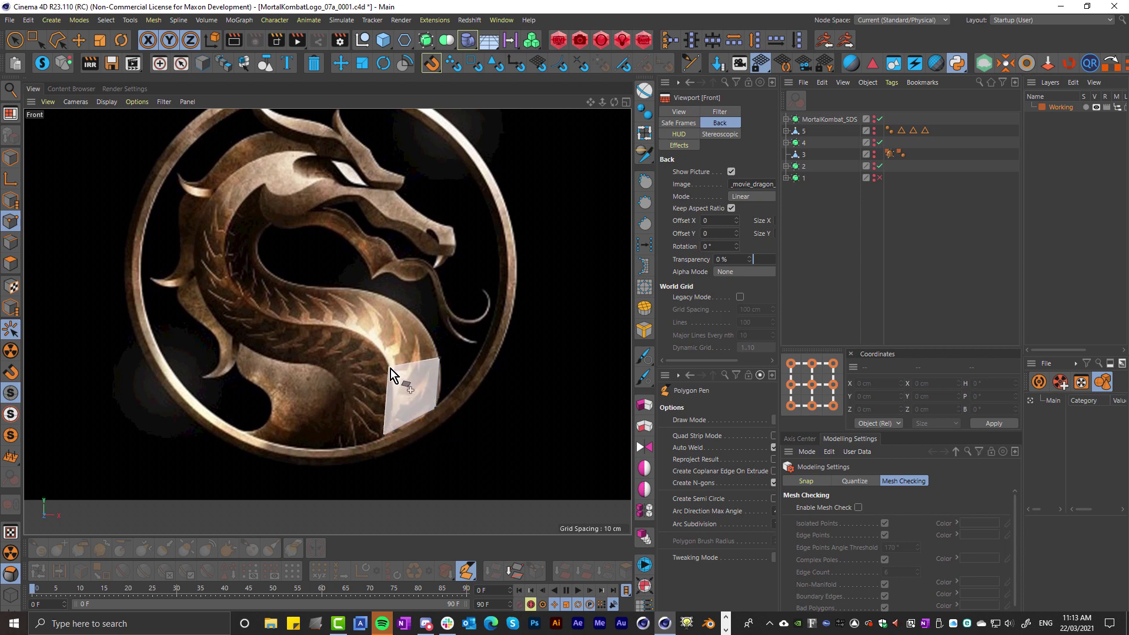
{"action": "left_click", "coordinate": [386, 433]}
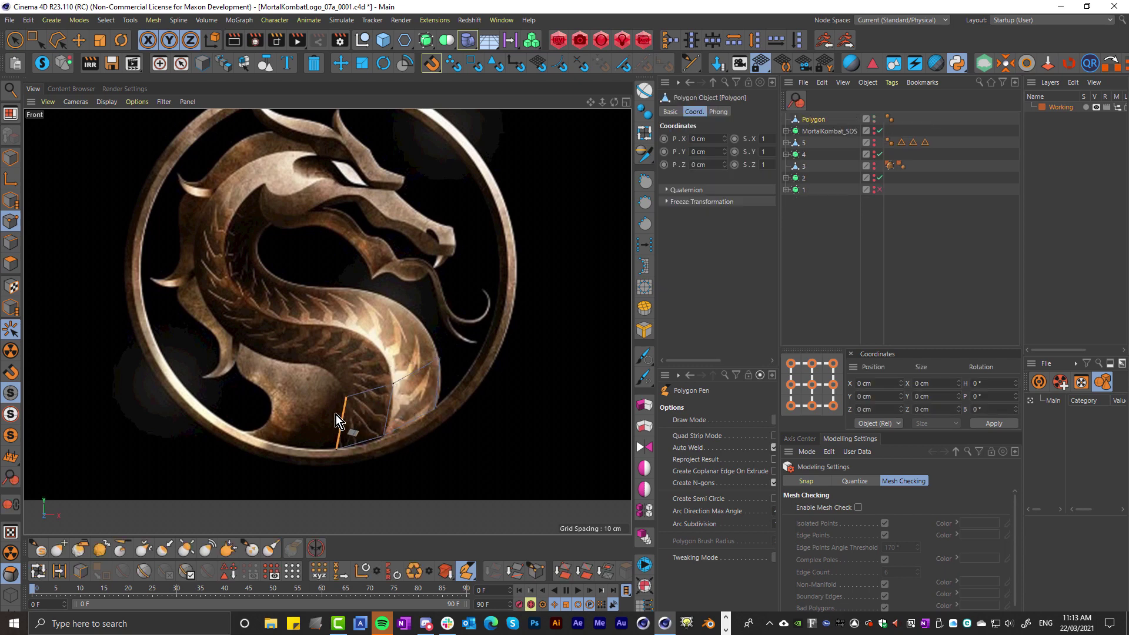
Extend the polygon's edges across the body and up its curve to build a strip two polygons wide.
{"action": "left_click_drag", "start_coordinate": [335, 414], "coordinate": [331, 413], "text": "ctrl"}
{"action": "left_click_drag", "start_coordinate": [376, 389], "coordinate": [358, 347], "text": "ctrl"}
{"action": "left_click_drag", "start_coordinate": [366, 311], "coordinate": [385, 349], "text": "ctrl"}
{"action": "left_click_drag", "start_coordinate": [347, 328], "coordinate": [401, 340]}
Place the polygon strip under a Subdivision Surface and reselect the polygon object with the Move tool.
{"action": "left_click", "coordinate": [426, 39], "text": "alt"}
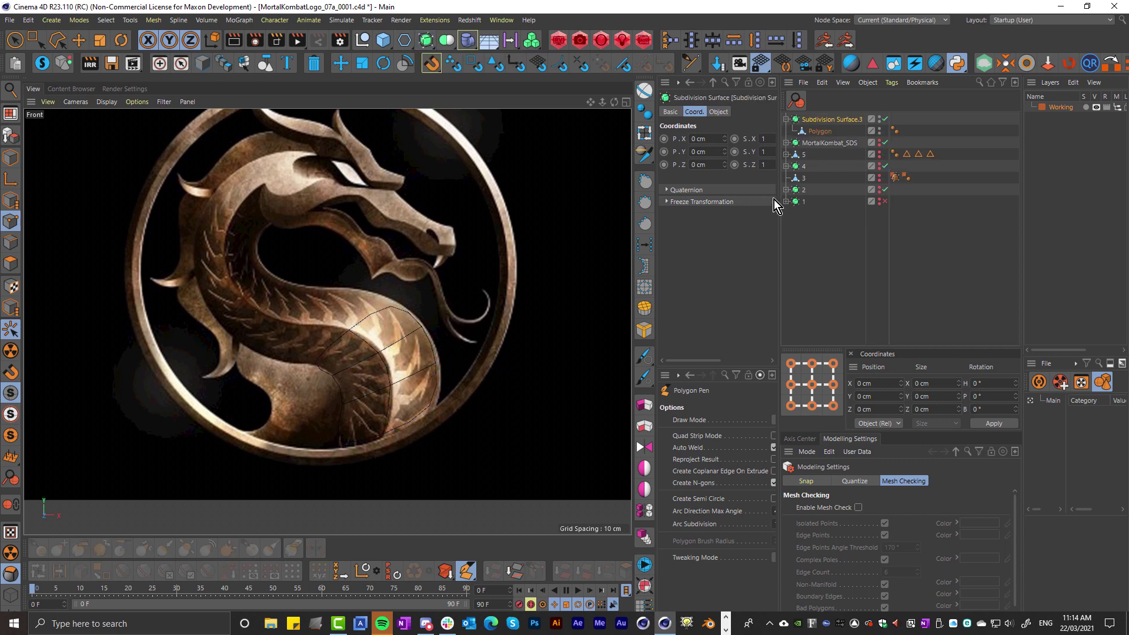
{"action": "left_click", "coordinate": [79, 39]}
{"action": "left_click", "coordinate": [819, 131]}
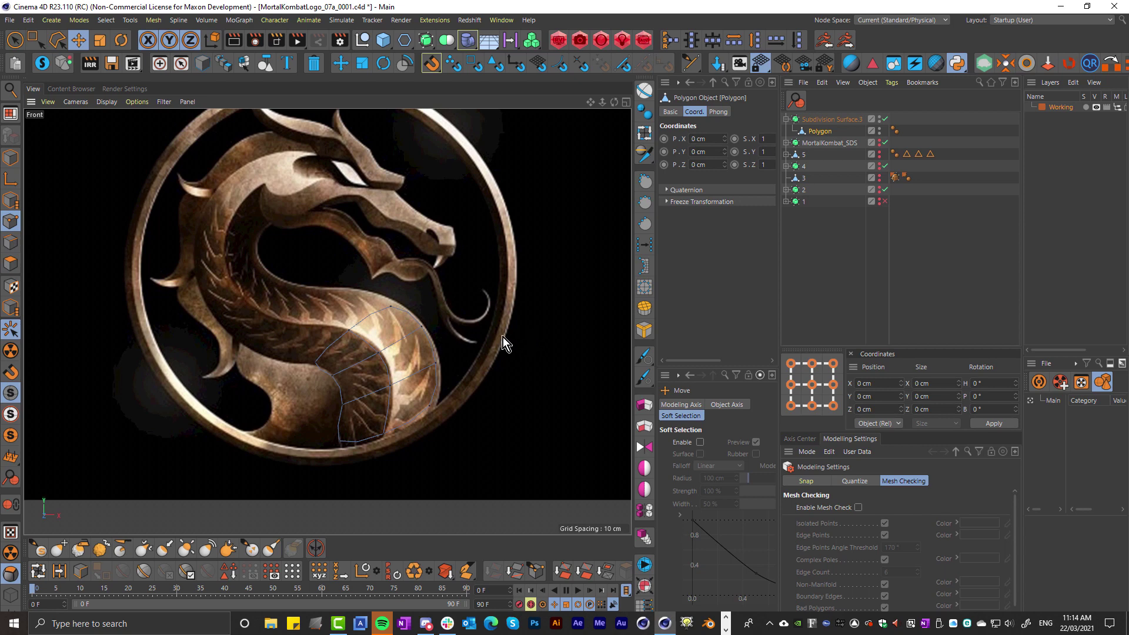
{"action": "left_click", "coordinate": [11, 336]}
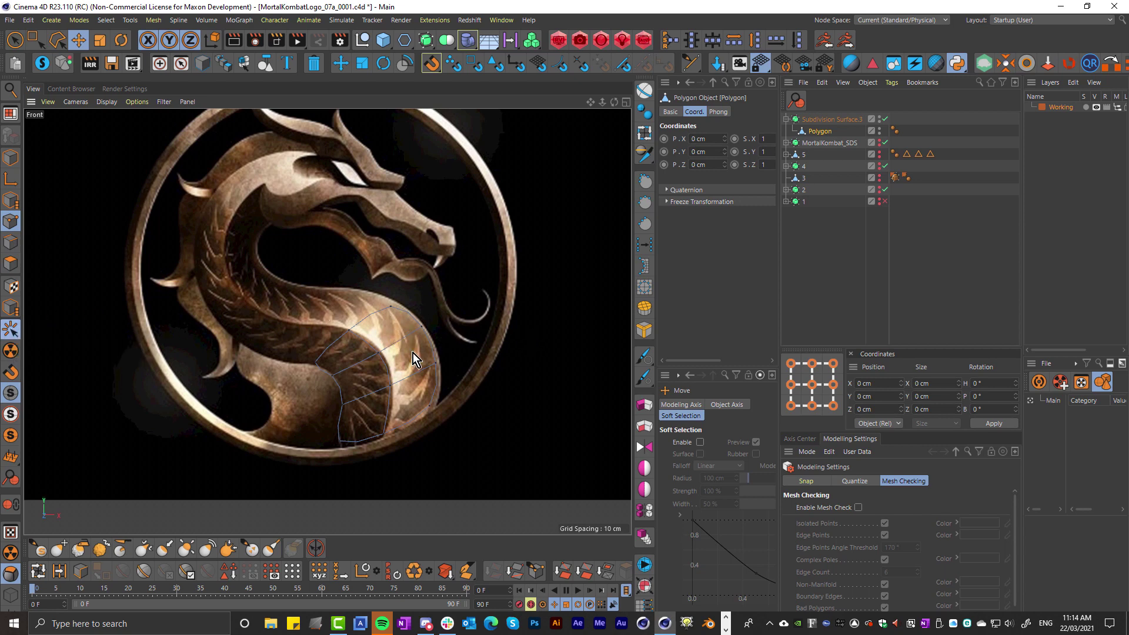
Adjust the strip's points to the reference outline and sharpen its bottom corner points with subdivision weights.
{"action": "left_click", "coordinate": [383, 353]}
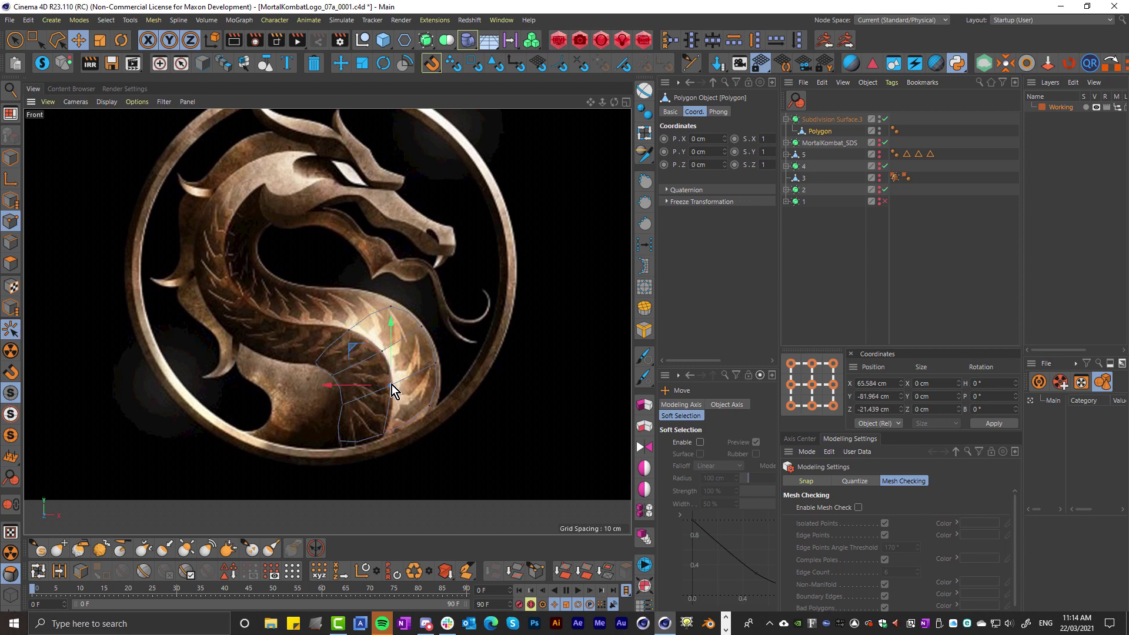
{"action": "left_click", "coordinate": [384, 435]}
{"action": "left_click_drag", "start_coordinate": [384, 435], "coordinate": [385, 438]}
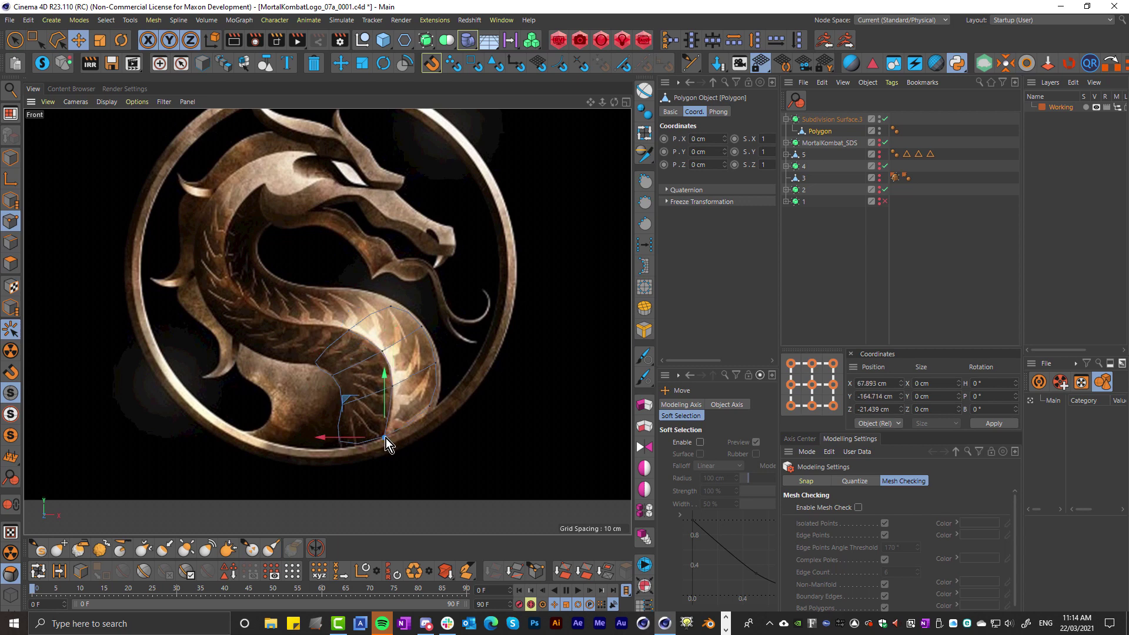
{"action": "left_click", "coordinate": [430, 405]}
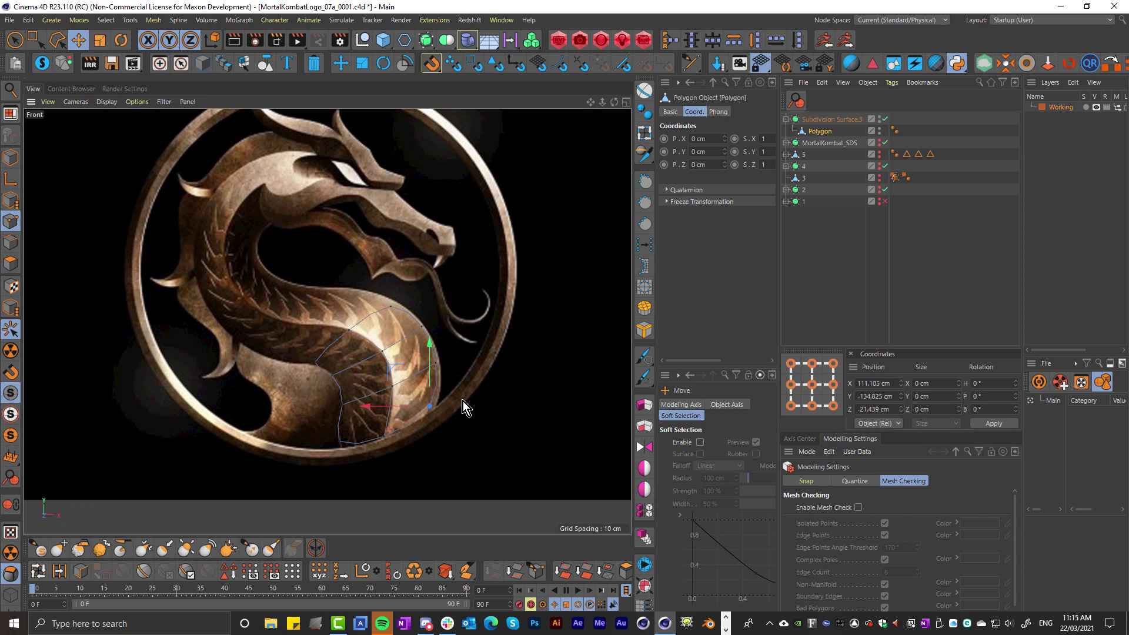
{"action": "left_click_drag", "start_coordinate": [430, 406], "coordinate": [435, 407]}
{"action": "left_click", "coordinate": [337, 443]}
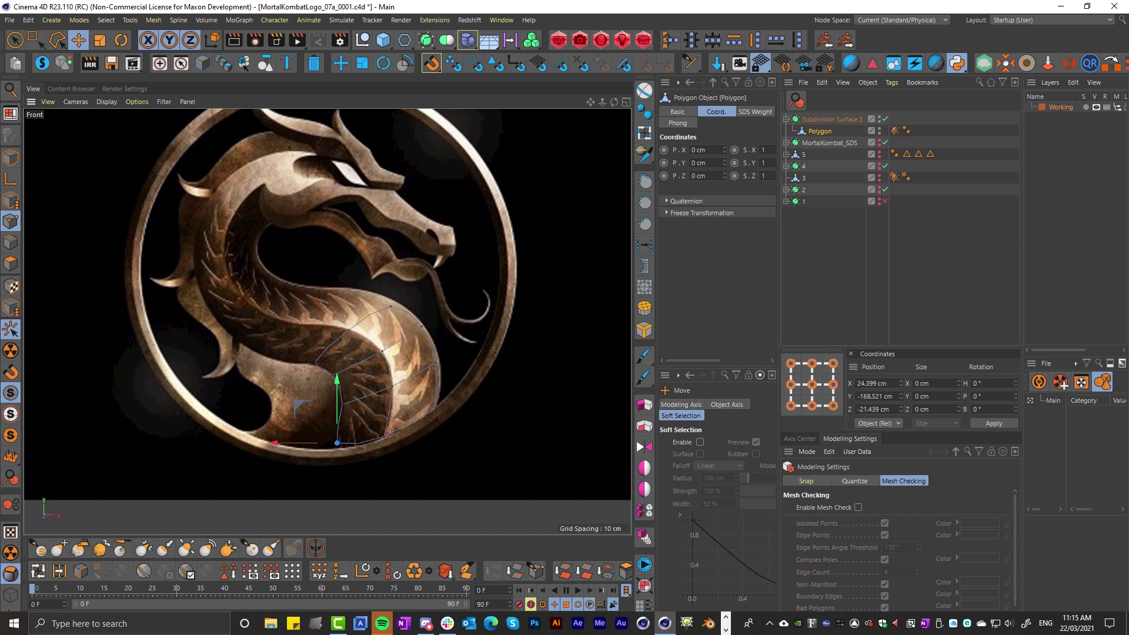
{"action": "left_click_drag", "start_coordinate": [337, 442], "coordinate": [385, 436]}
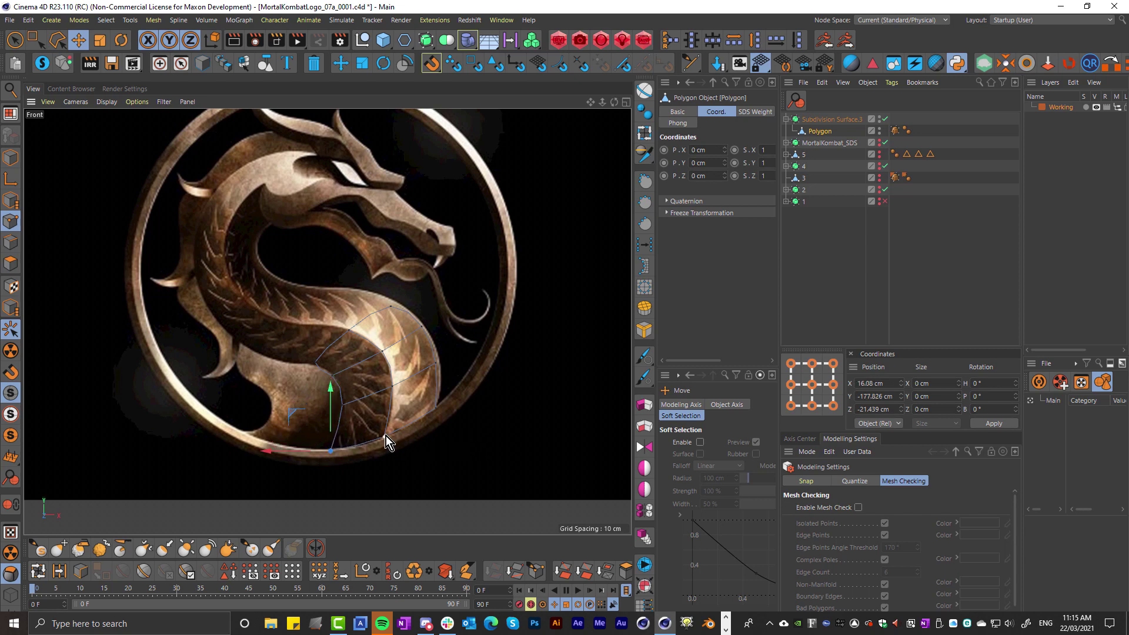
{"action": "left_click", "coordinate": [316, 365]}
Select the three edges of the strip's centre ridge and move them forward to about Z -38.6 cm.
{"action": "key", "text": "Return"}
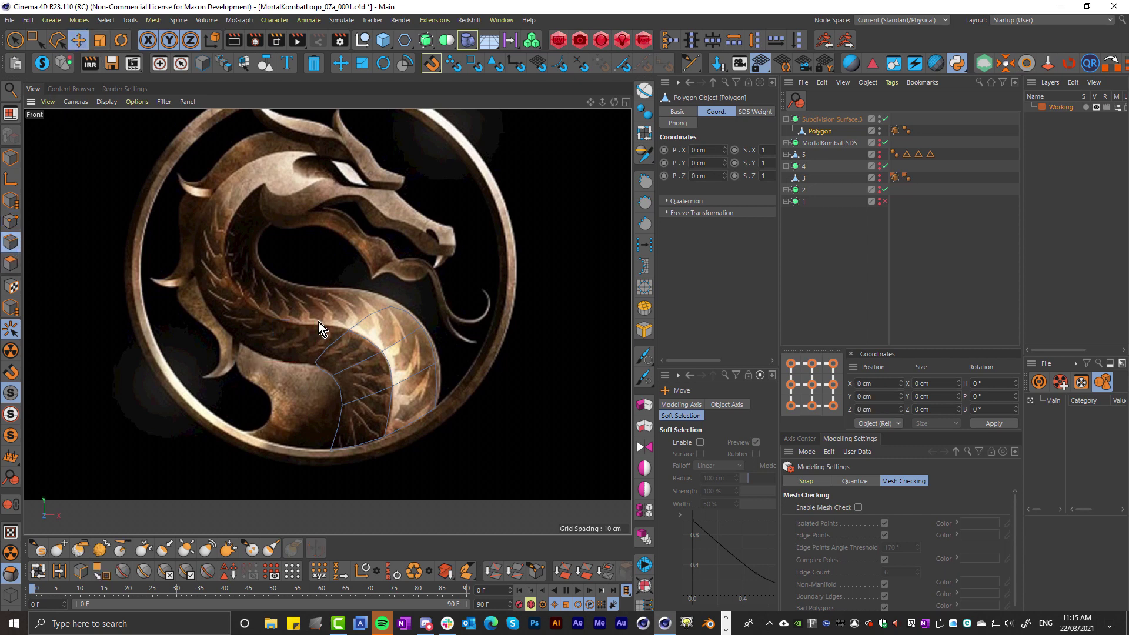
{"action": "left_click", "coordinate": [365, 344]}
{"action": "left_click", "coordinate": [390, 411], "text": "shift"}
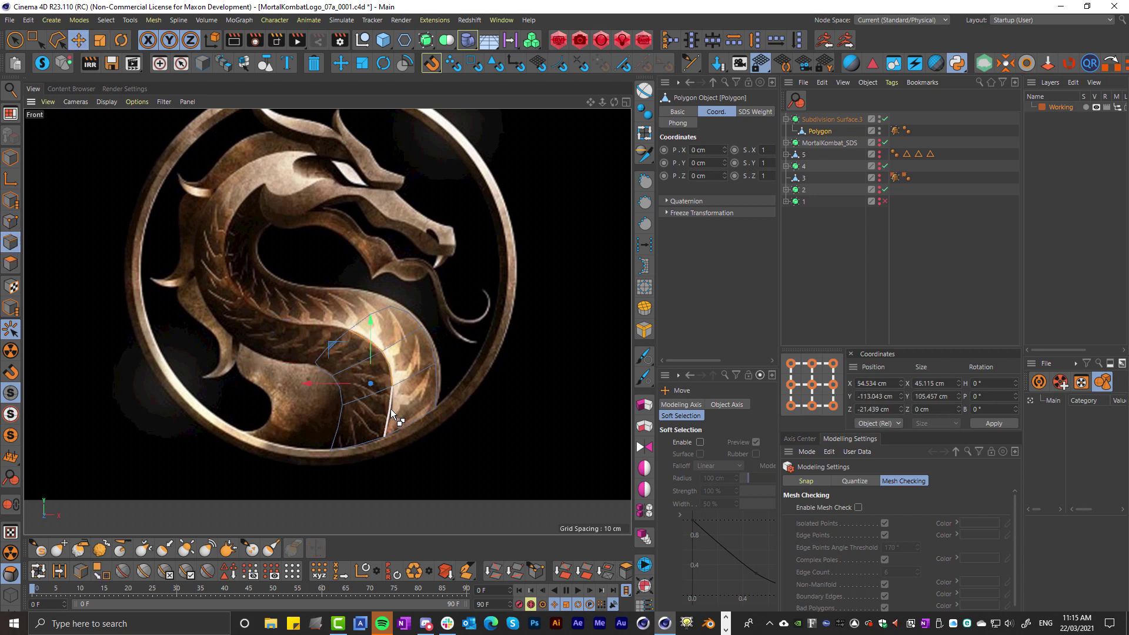
{"action": "middle_click", "coordinate": [523, 404]}
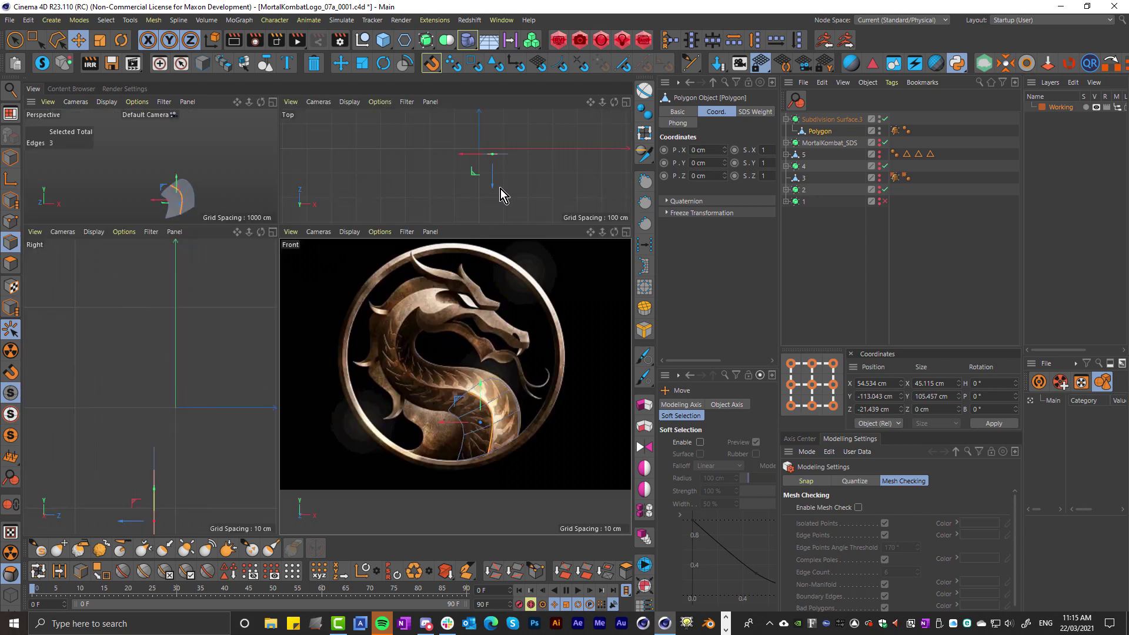
{"action": "scroll", "coordinate": [503, 185], "scroll_direction": "up", "scroll_amount": 5}
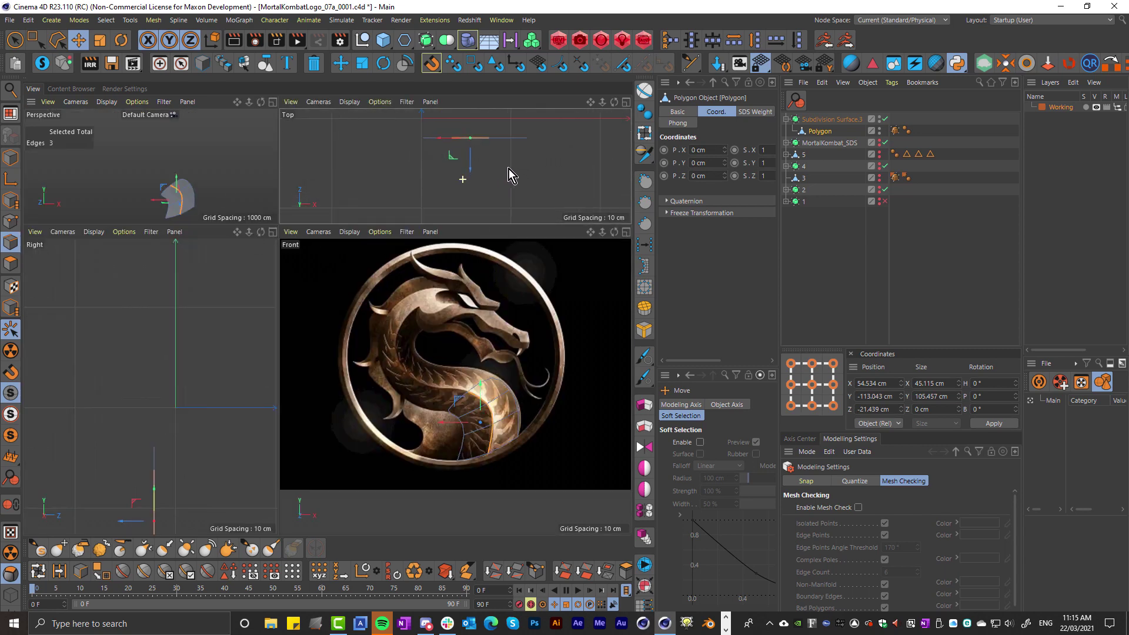
{"action": "scroll", "coordinate": [506, 170], "scroll_direction": "up", "scroll_amount": 3}
{"action": "left_click_drag", "start_coordinate": [450, 161], "coordinate": [451, 197]}
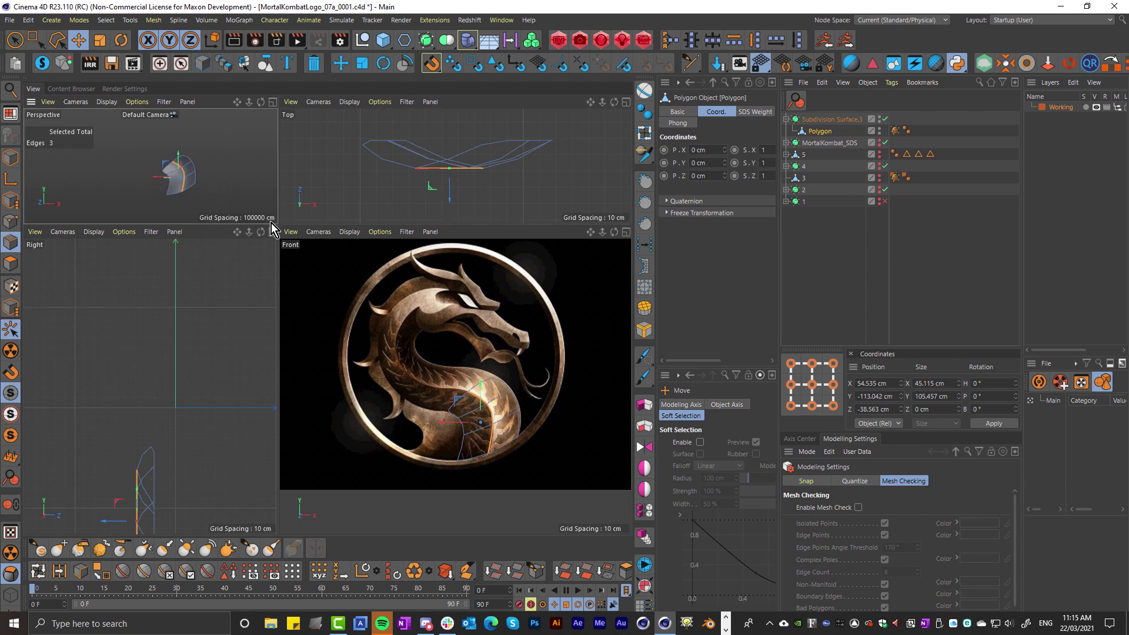
Sharpen the centre ridge edges with subdivision weight and pull them out to about Z -44.5 cm.
{"action": "left_click_drag", "start_coordinate": [271, 225], "coordinate": [270, 312]}
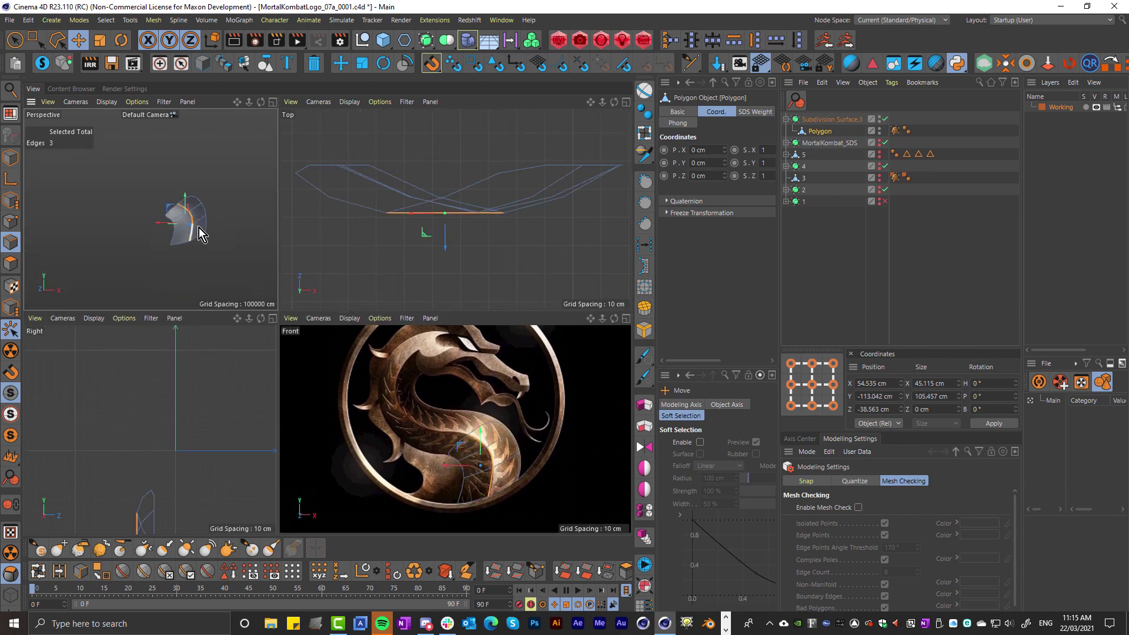
{"action": "middle_click", "coordinate": [199, 228]}
{"action": "right_click_drag", "start_coordinate": [442, 348], "coordinate": [529, 315], "text": "alt"}
{"action": "mouse_move", "coordinate": [458, 321]}
{"action": "left_mouse_down", "text": "alt"}
{"action": "mouse_move", "coordinate": [444, 189]}
{"action": "mouse_move", "coordinate": [458, 342]}
{"action": "mouse_move", "coordinate": [445, 324]}
{"action": "left_mouse_up", "text": "alt"}
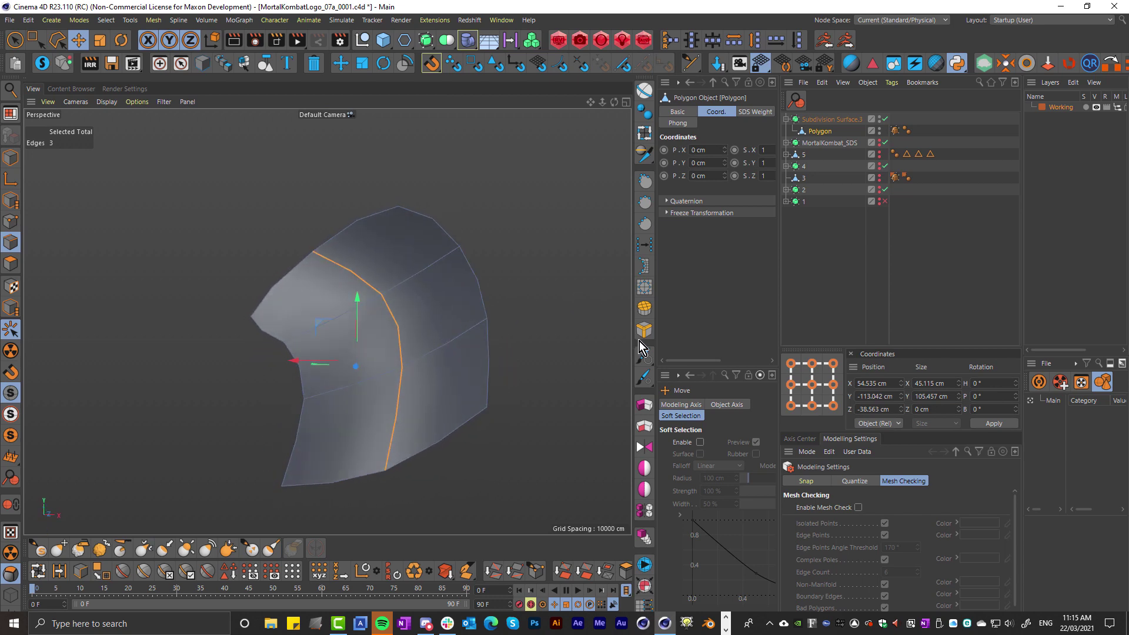
{"action": "key", "text": "period"}
{"action": "left_click_drag", "start_coordinate": [516, 296], "coordinate": [582, 296]}
{"action": "left_click_drag", "start_coordinate": [438, 323], "coordinate": [441, 260], "text": "alt"}
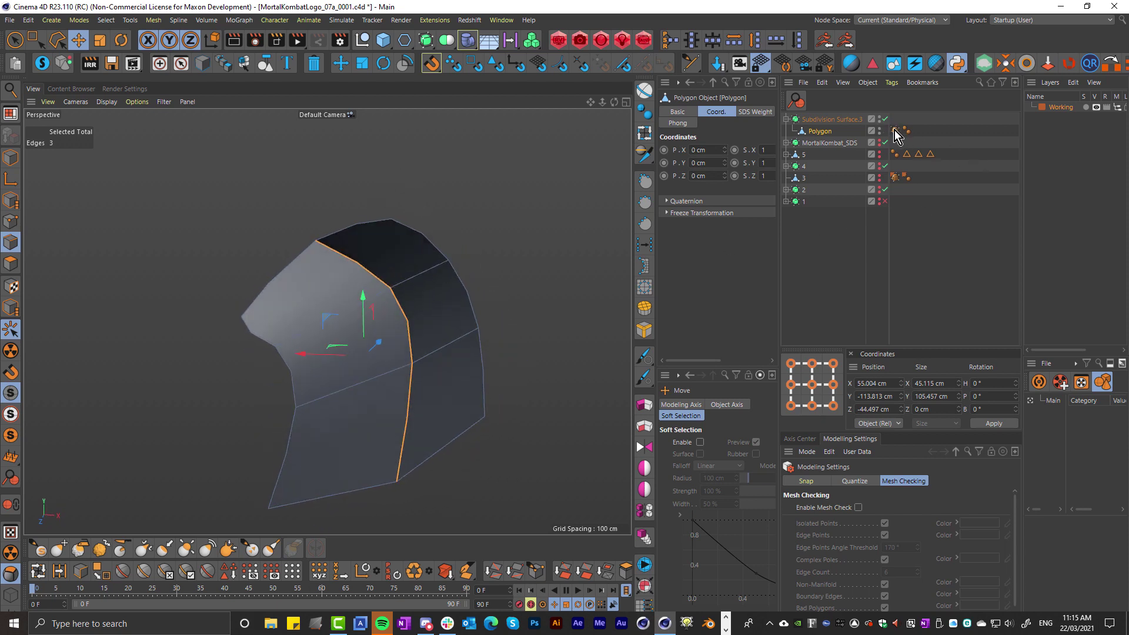
{"action": "left_click", "coordinate": [894, 131]}
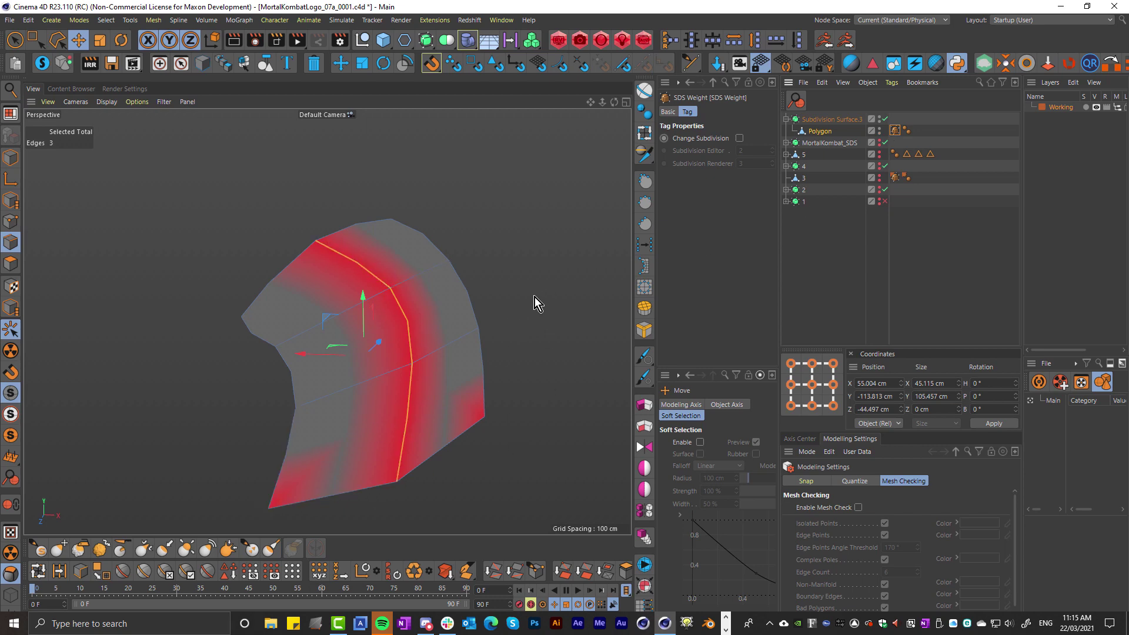
Reposition individual points of the centre ridge in the front view to follow the dragon's bright body line.
{"action": "middle_click", "coordinate": [545, 313]}
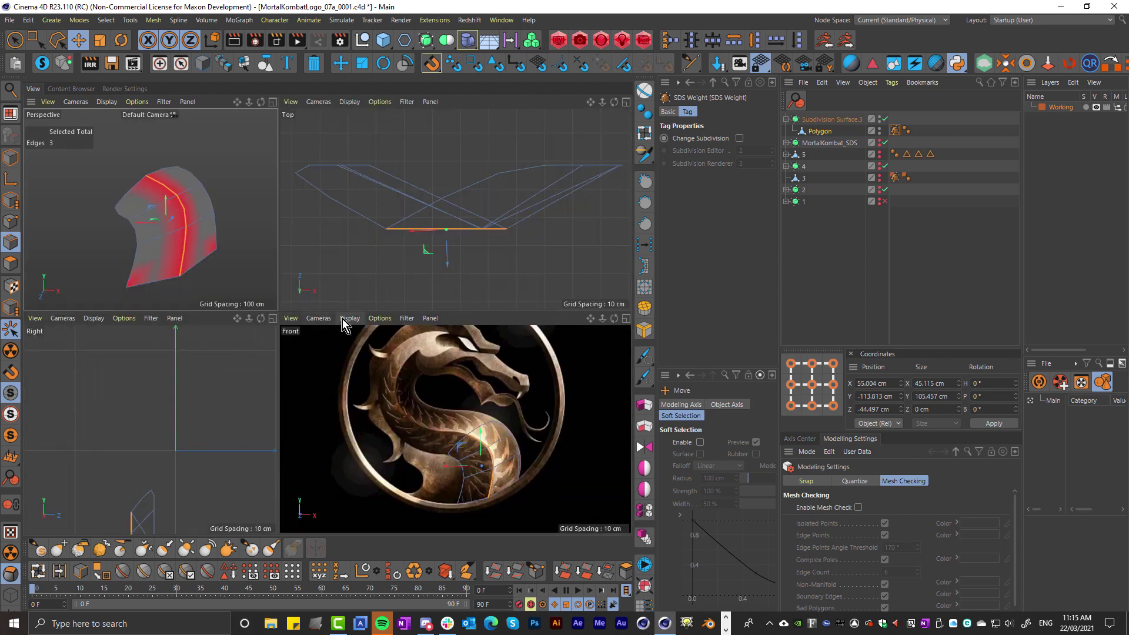
{"action": "middle_click", "coordinate": [517, 459]}
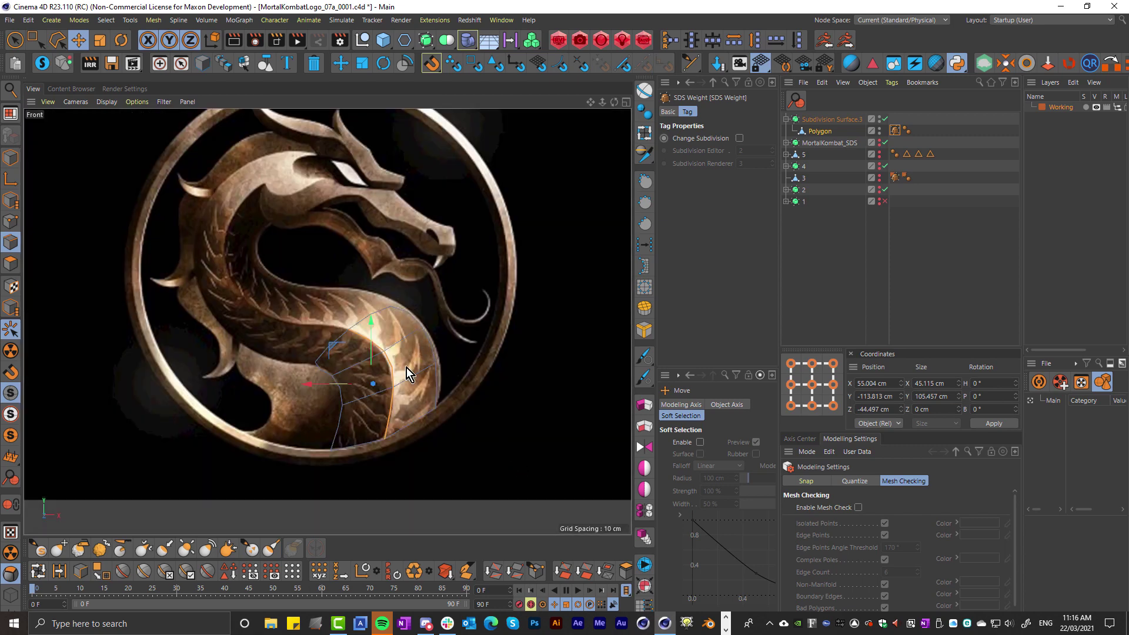
{"action": "left_click", "coordinate": [10, 223]}
{"action": "scroll", "coordinate": [385, 355], "scroll_direction": "up", "scroll_amount": 2}
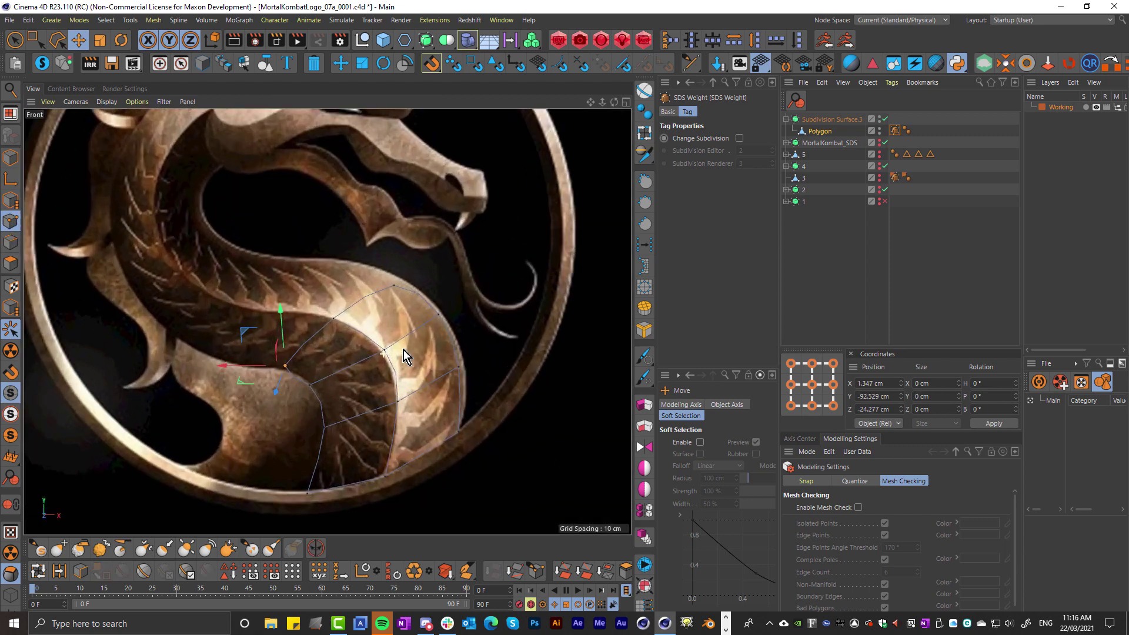
{"action": "left_click", "coordinate": [386, 351]}
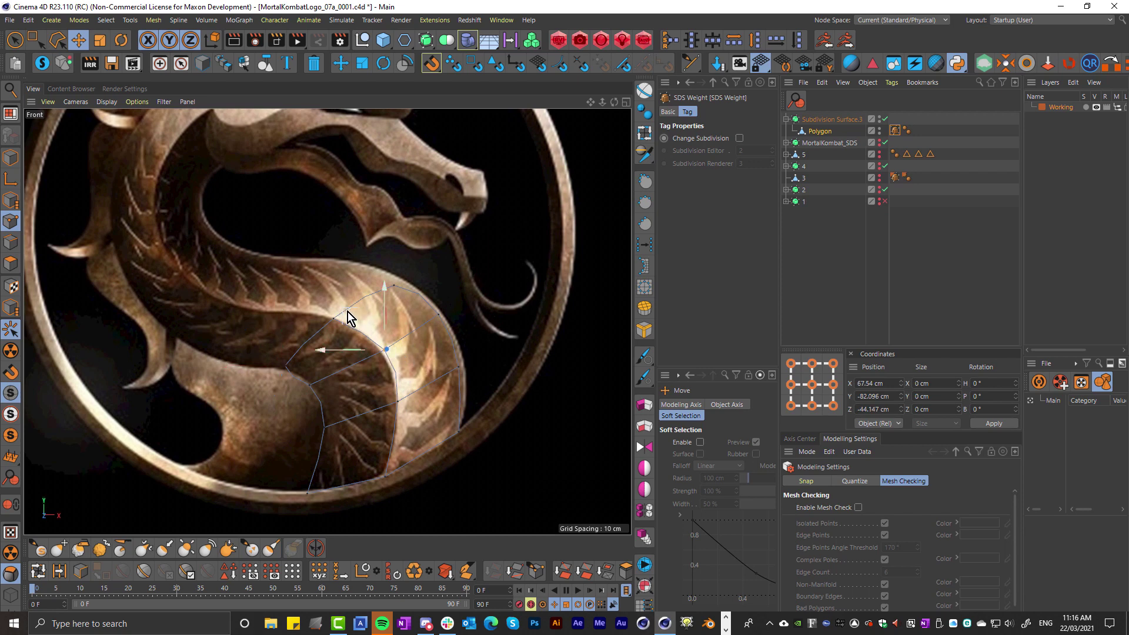
{"action": "left_click_drag", "start_coordinate": [344, 313], "coordinate": [343, 314]}
{"action": "left_click", "coordinate": [503, 429]}
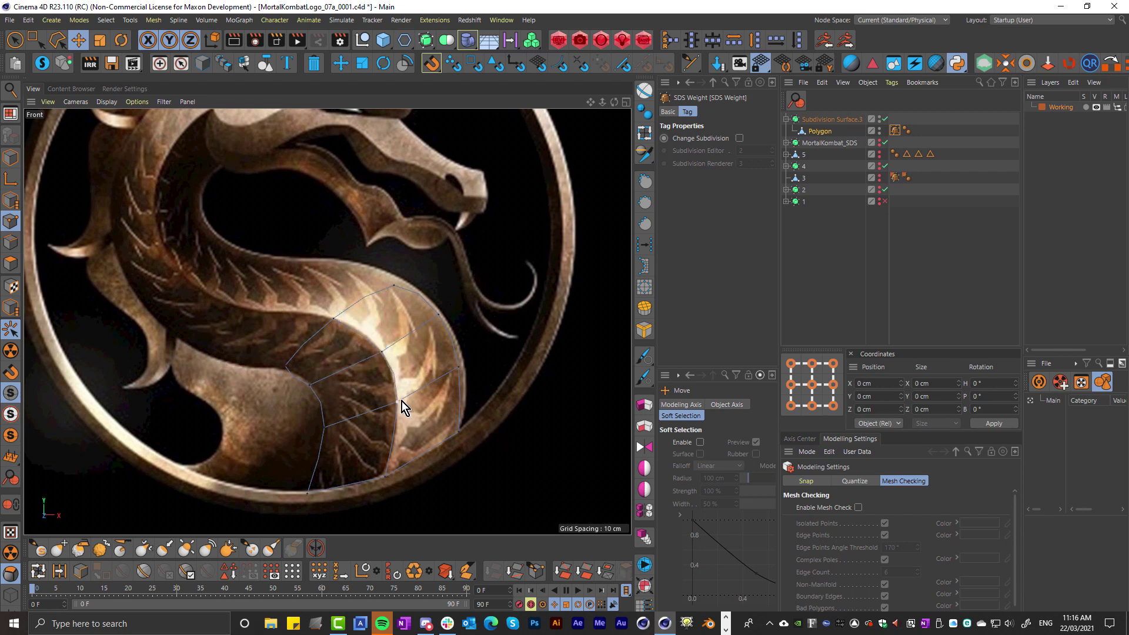
{"action": "left_click", "coordinate": [398, 403]}
{"action": "left_click_drag", "start_coordinate": [397, 402], "coordinate": [398, 404]}
Delete the Subdivision Surface with its practice strip, make object 1 visible and select the mesh inside it.
{"action": "left_click", "coordinate": [480, 387]}
{"action": "key", "text": "Delete"}
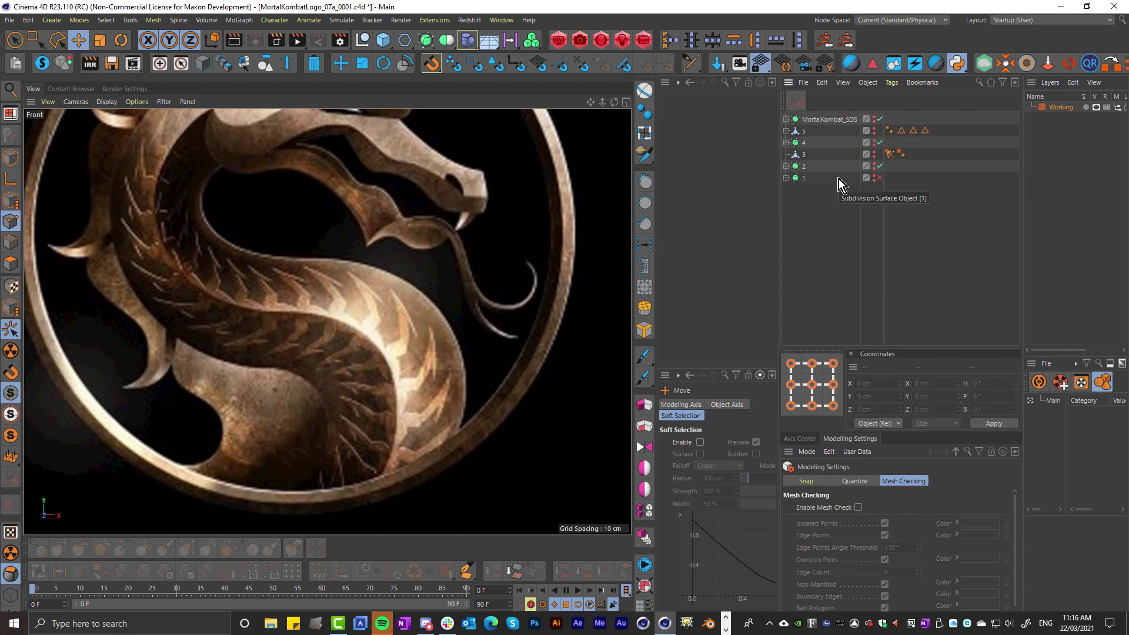
{"action": "left_click", "coordinate": [874, 177]}
{"action": "left_click", "coordinate": [788, 178]}
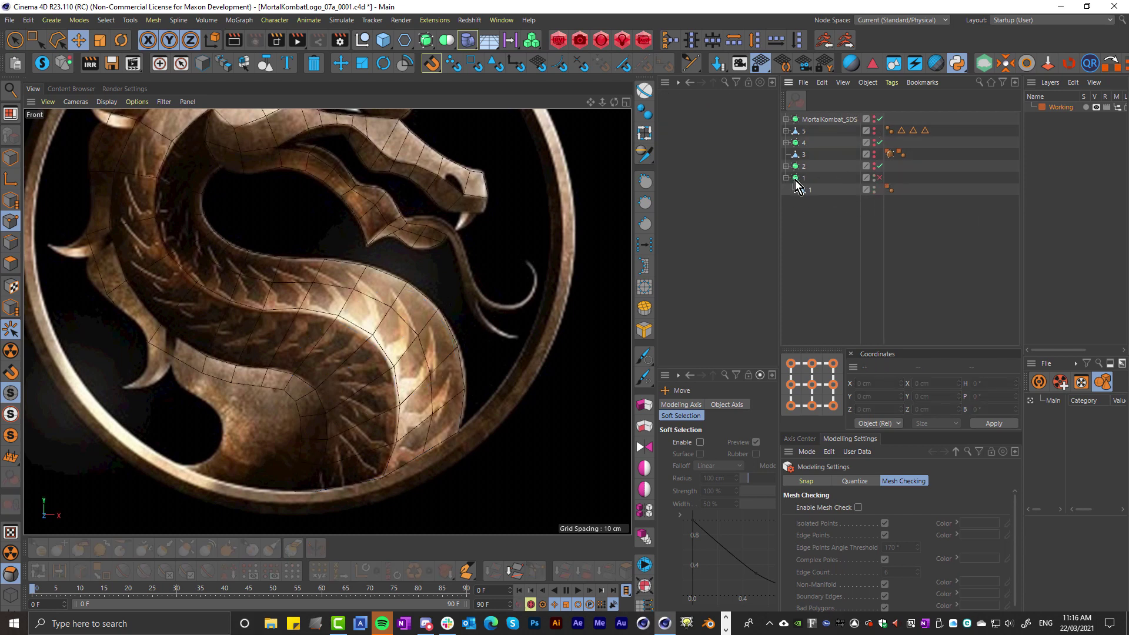
{"action": "left_click", "coordinate": [811, 190]}
Examine the dragon mesh 1 against the reference in the front view and its form in the perspective view.
{"action": "scroll", "coordinate": [430, 353], "scroll_direction": "up", "scroll_amount": 4}
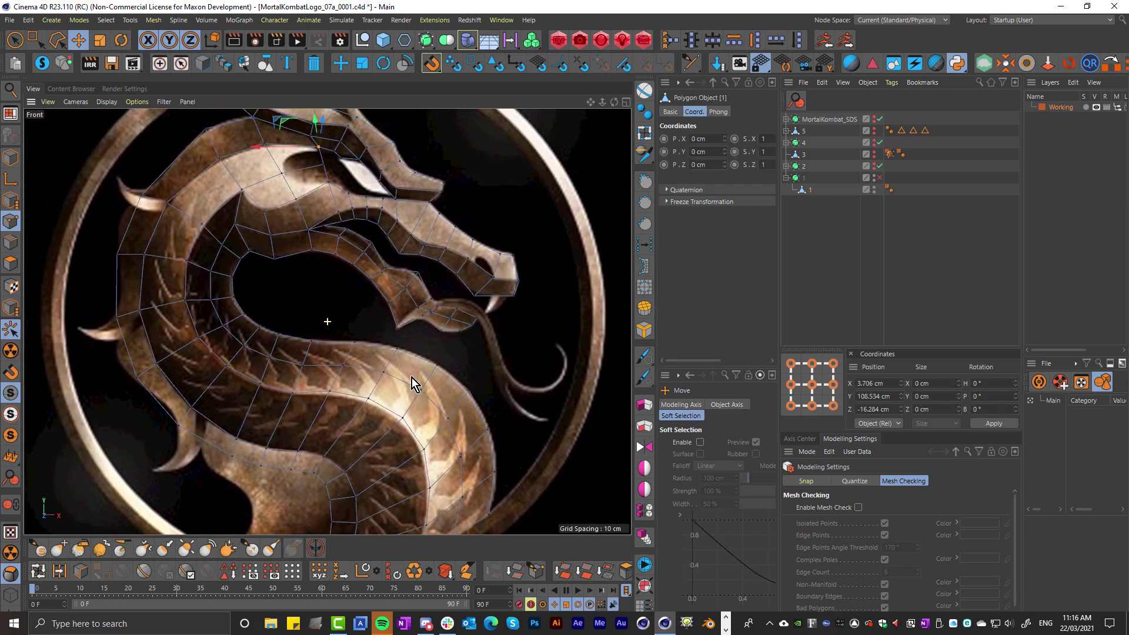
{"action": "scroll", "coordinate": [377, 254], "scroll_direction": "down", "scroll_amount": 3}
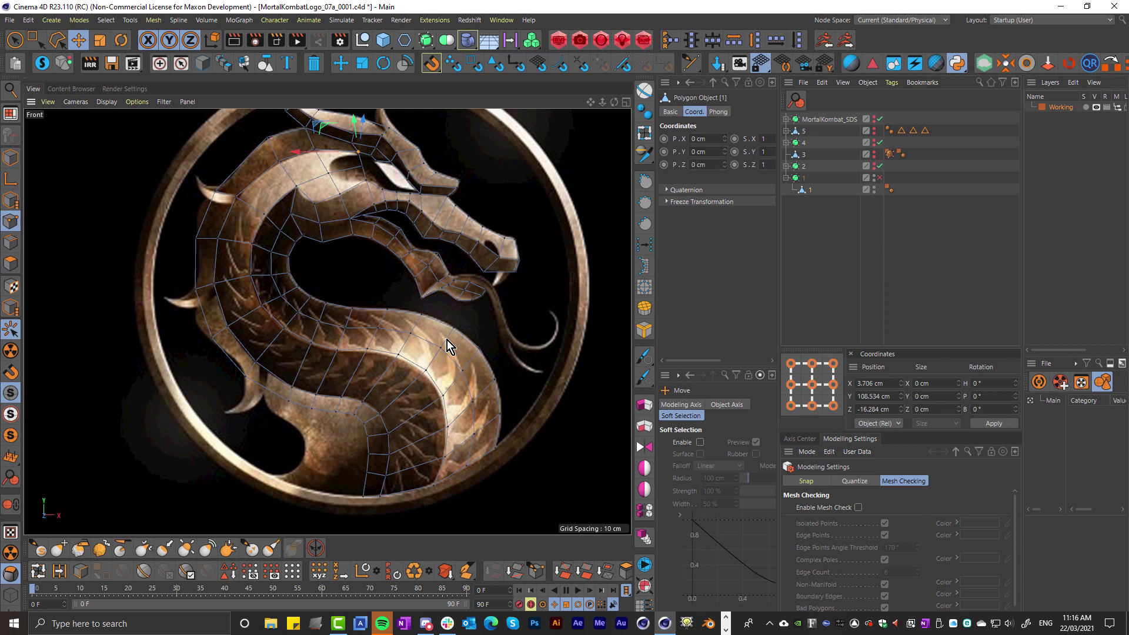
{"action": "scroll", "coordinate": [440, 269], "scroll_direction": "up", "scroll_amount": 5}
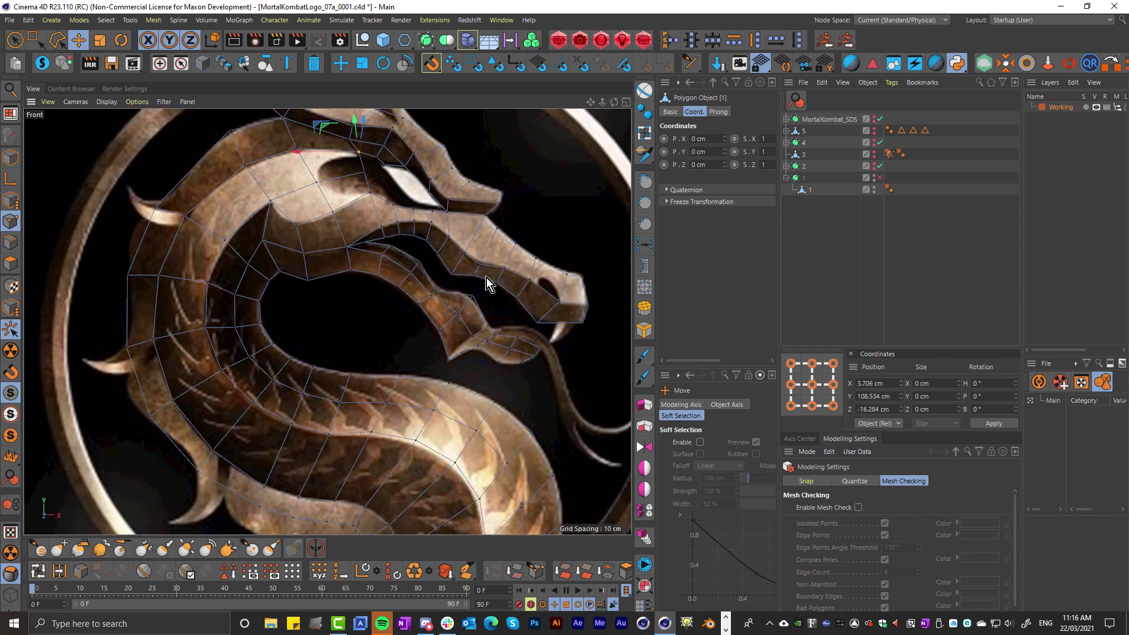
{"action": "middle_click", "coordinate": [530, 325]}
{"action": "middle_click", "coordinate": [166, 240]}
{"action": "scroll", "coordinate": [332, 266], "scroll_direction": "down", "scroll_amount": 5}
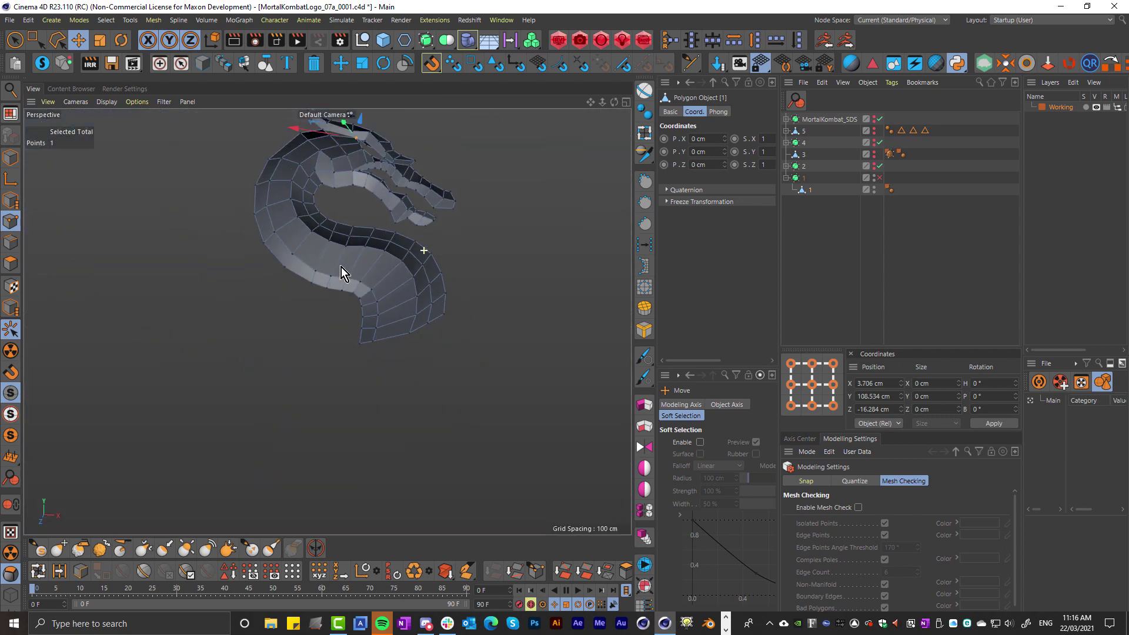
Check the dragon mesh's depth from the side and compare its head outline with the reference in the front view.
{"action": "left_click_drag", "start_coordinate": [373, 274], "coordinate": [529, 352], "text": "alt"}
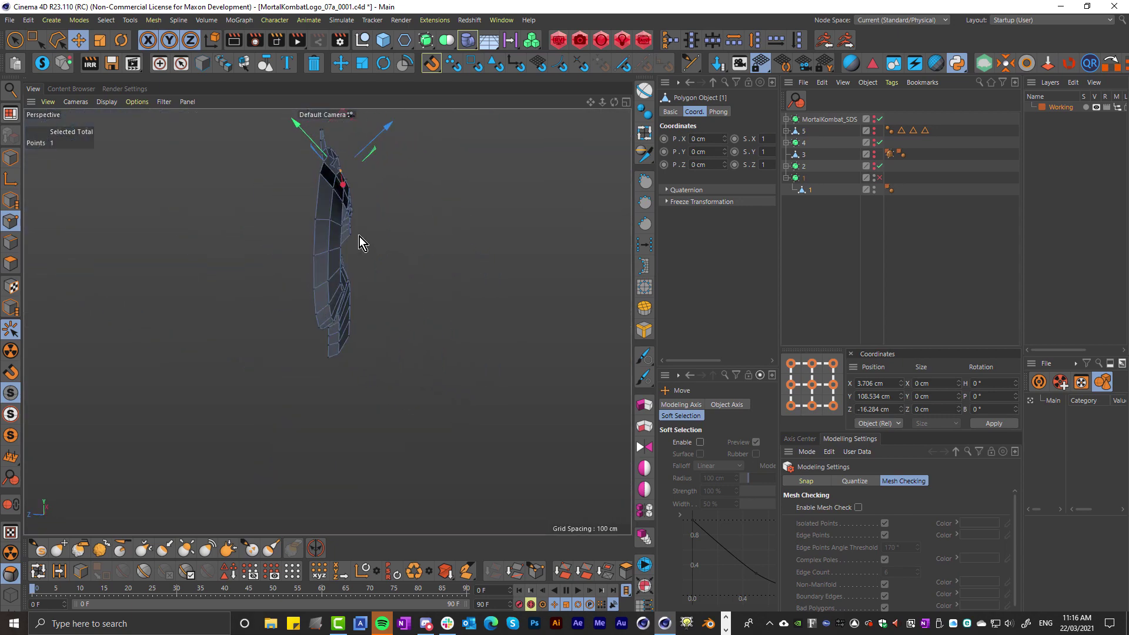
{"action": "scroll", "coordinate": [358, 236], "scroll_direction": "up", "scroll_amount": 4}
{"action": "left_click_drag", "start_coordinate": [358, 236], "coordinate": [602, 242], "text": "alt"}
{"action": "middle_click", "coordinate": [602, 243]}
{"action": "middle_click", "coordinate": [528, 338]}
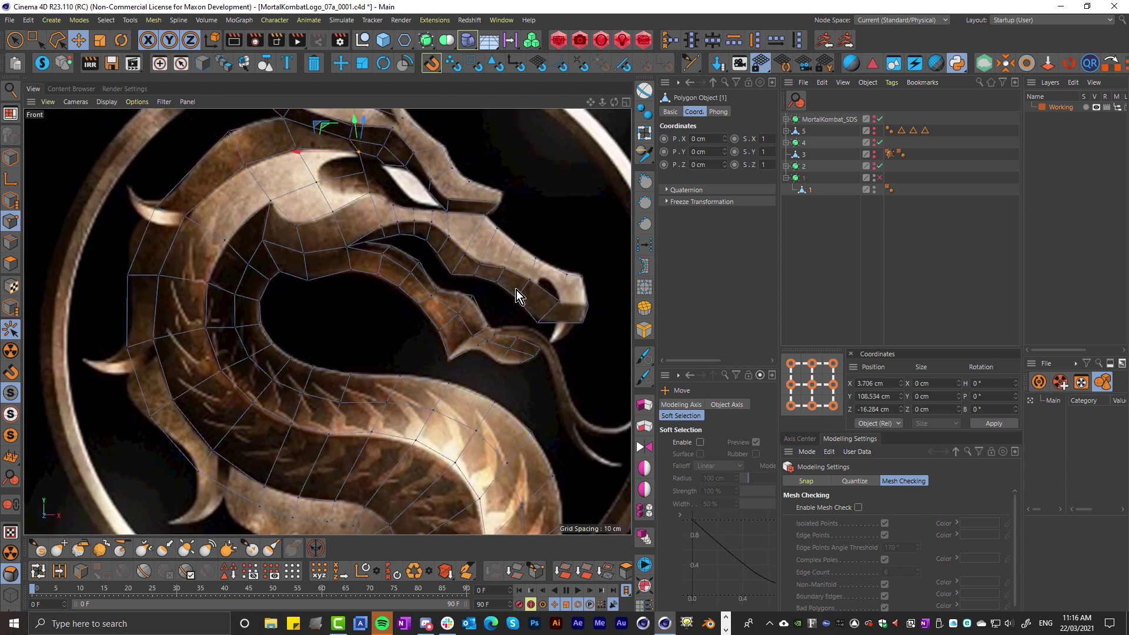
{"action": "middle_click", "coordinate": [481, 349]}
{"action": "middle_click", "coordinate": [175, 238]}
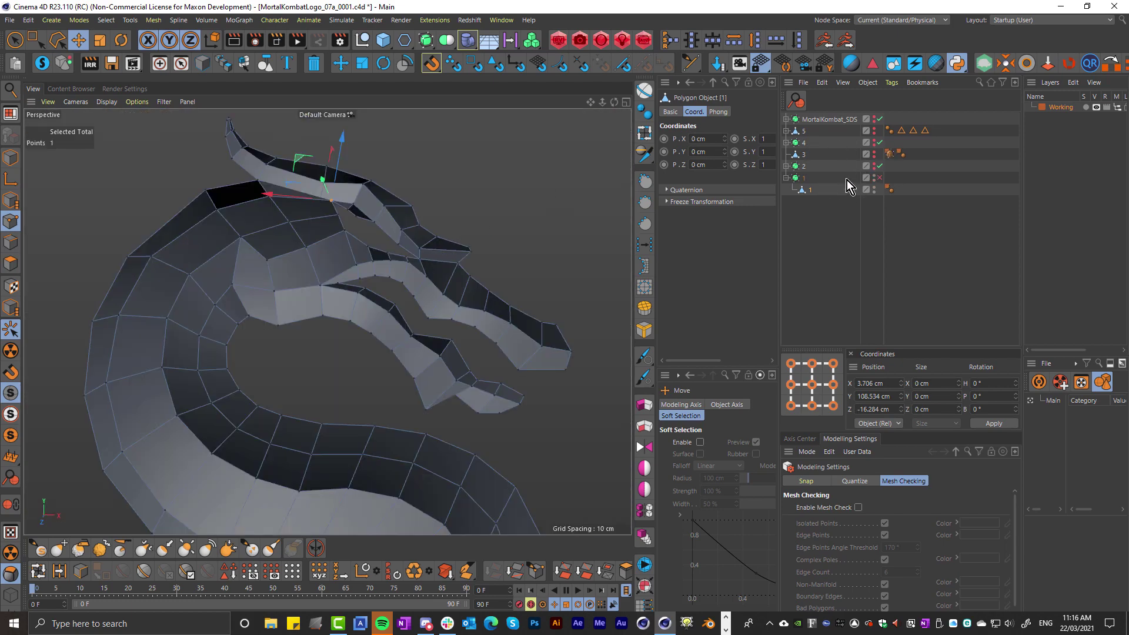
Enable Subdivision Surface 1 and inspect the smoothed head and neck in the perspective view.
{"action": "left_click", "coordinate": [880, 177]}
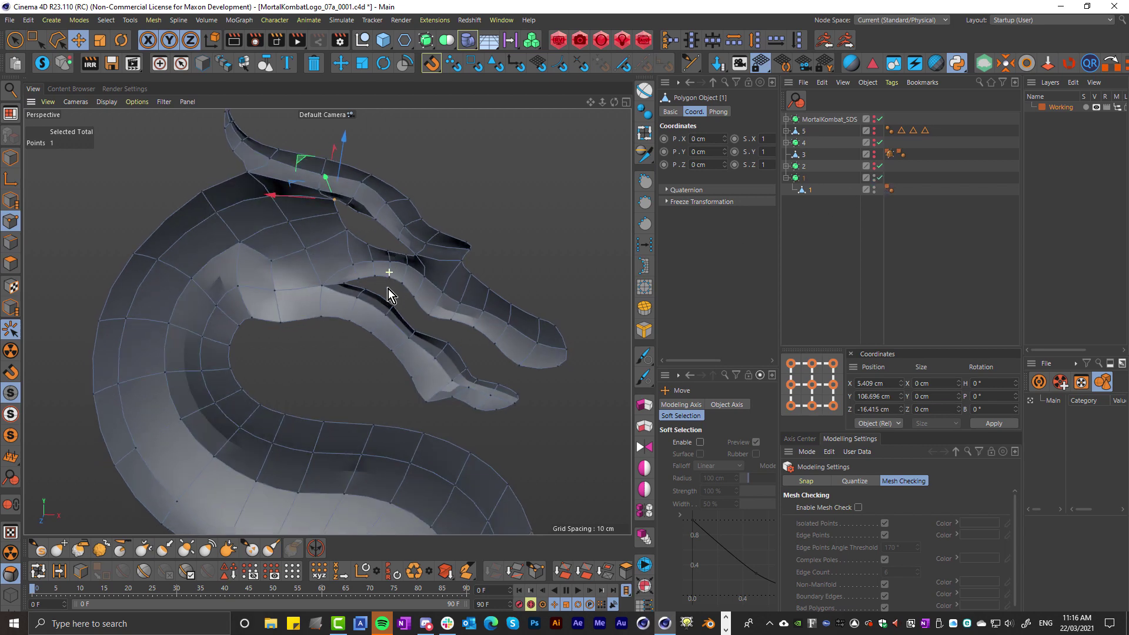
{"action": "left_click_drag", "start_coordinate": [388, 288], "coordinate": [369, 326], "text": "alt"}
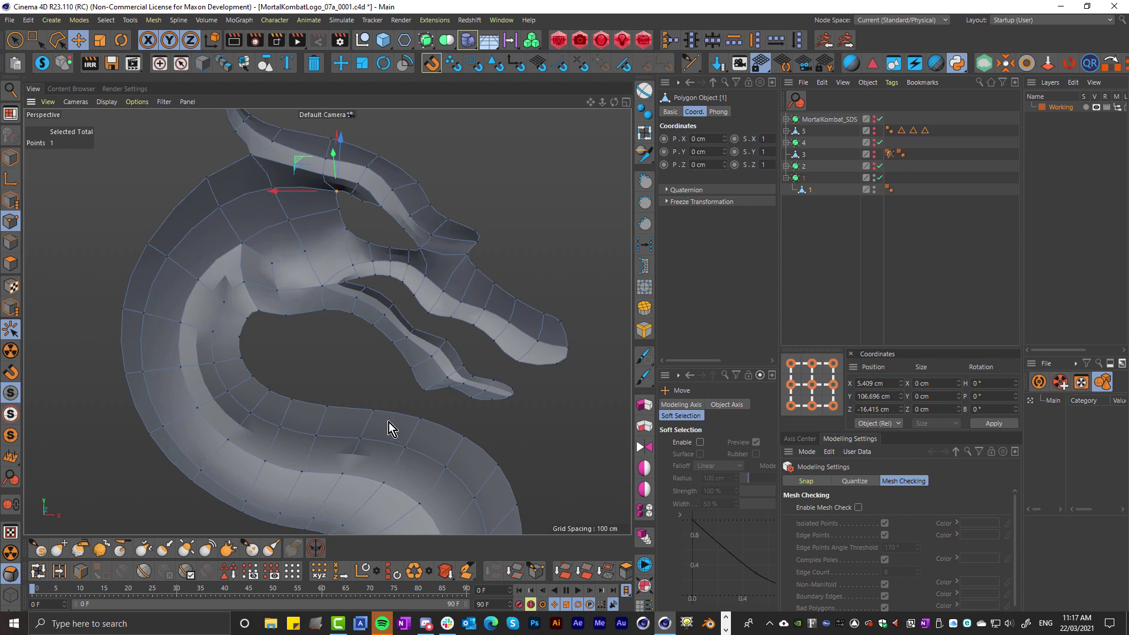
{"action": "left_click_drag", "start_coordinate": [389, 422], "coordinate": [474, 266], "text": "alt"}
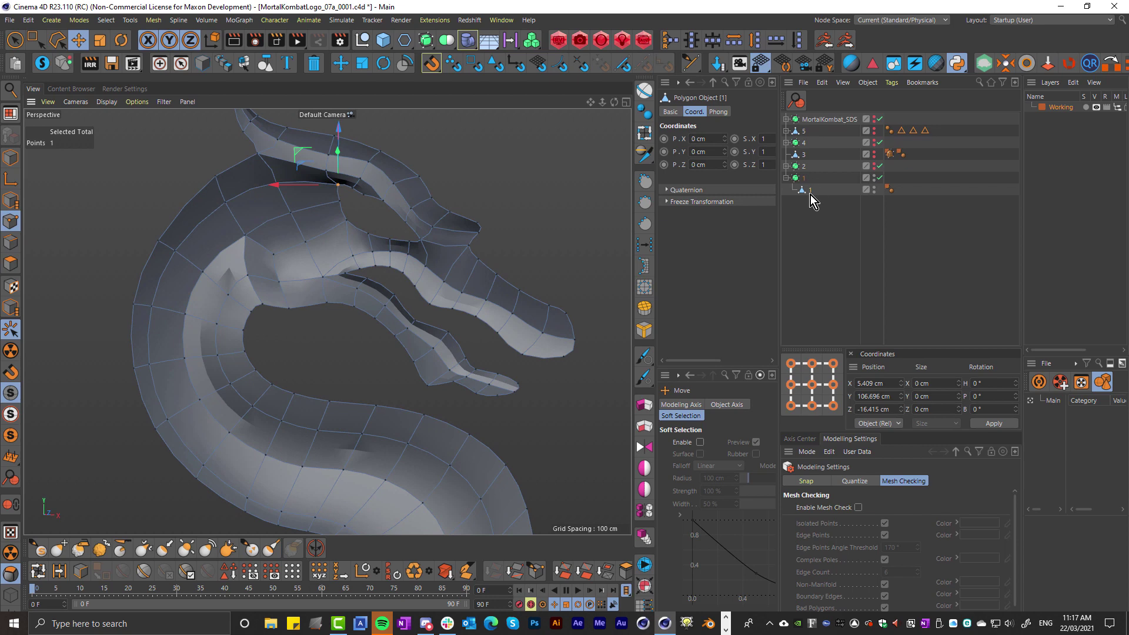
Turn smoothing off and select the inner and outer ridge edges along the neck, including the cheek and brow edges, following the reference.
{"action": "left_click", "coordinate": [10, 242]}
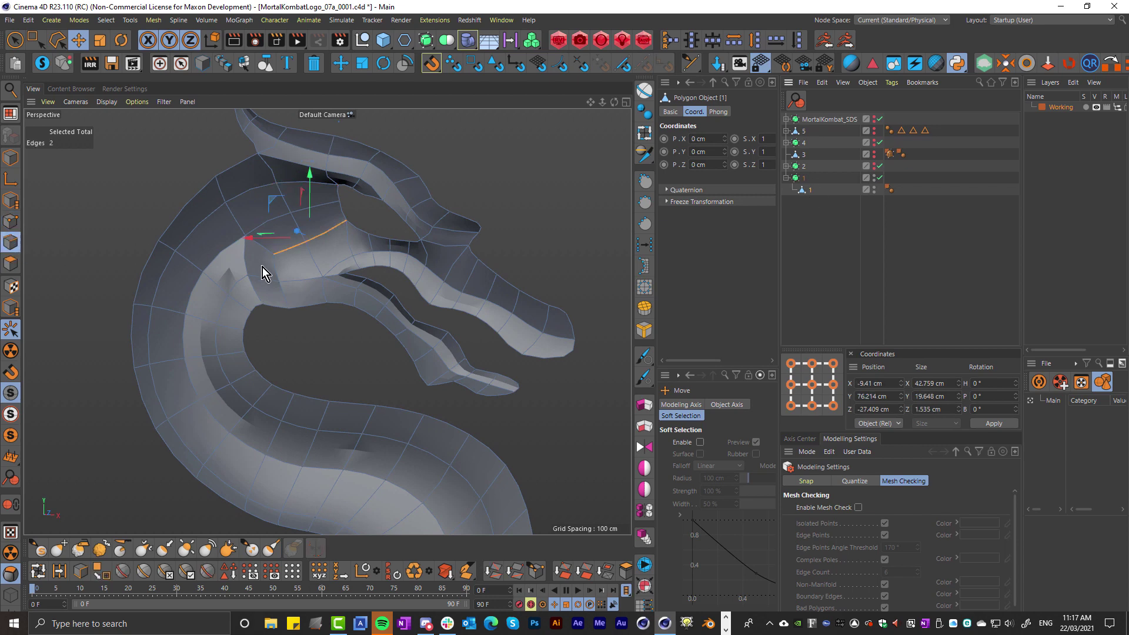
{"action": "double_click", "coordinate": [227, 254]}
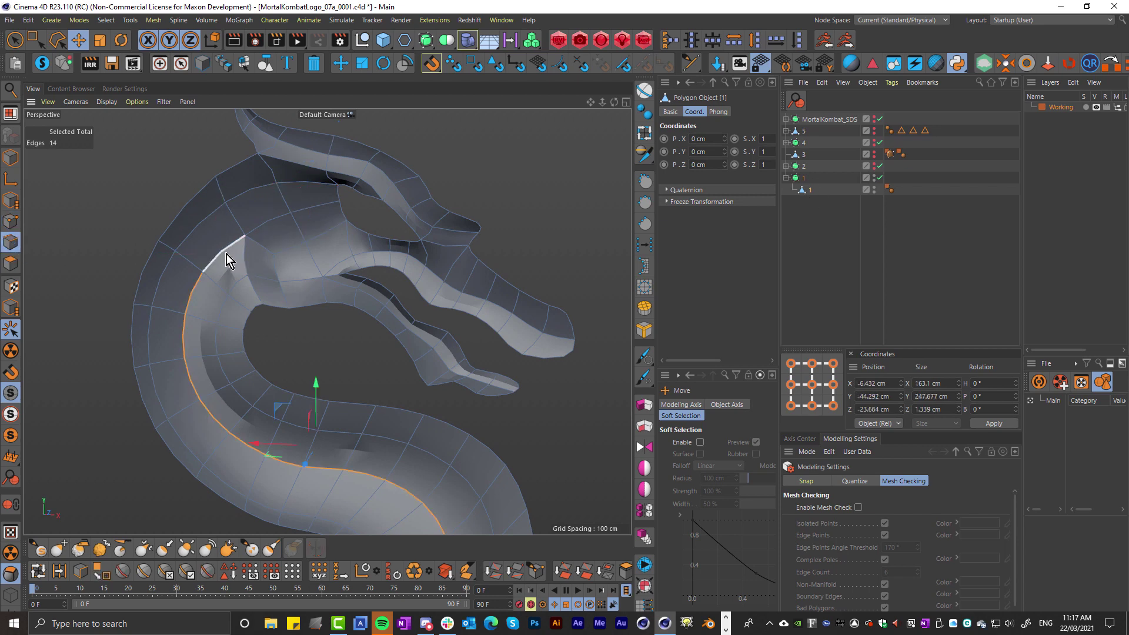
{"action": "middle_click", "coordinate": [326, 285]}
{"action": "middle_click", "coordinate": [337, 348]}
{"action": "scroll", "coordinate": [349, 315], "scroll_direction": "up", "scroll_amount": 2}
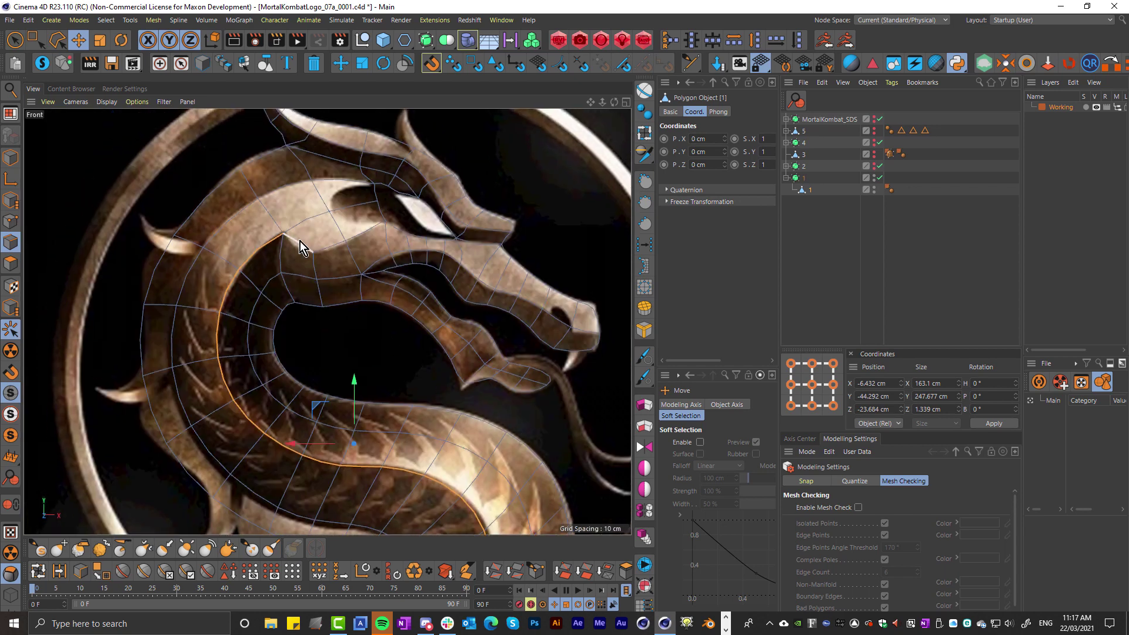
{"action": "left_click", "coordinate": [300, 241], "text": "shift"}
{"action": "key", "text": "q"}
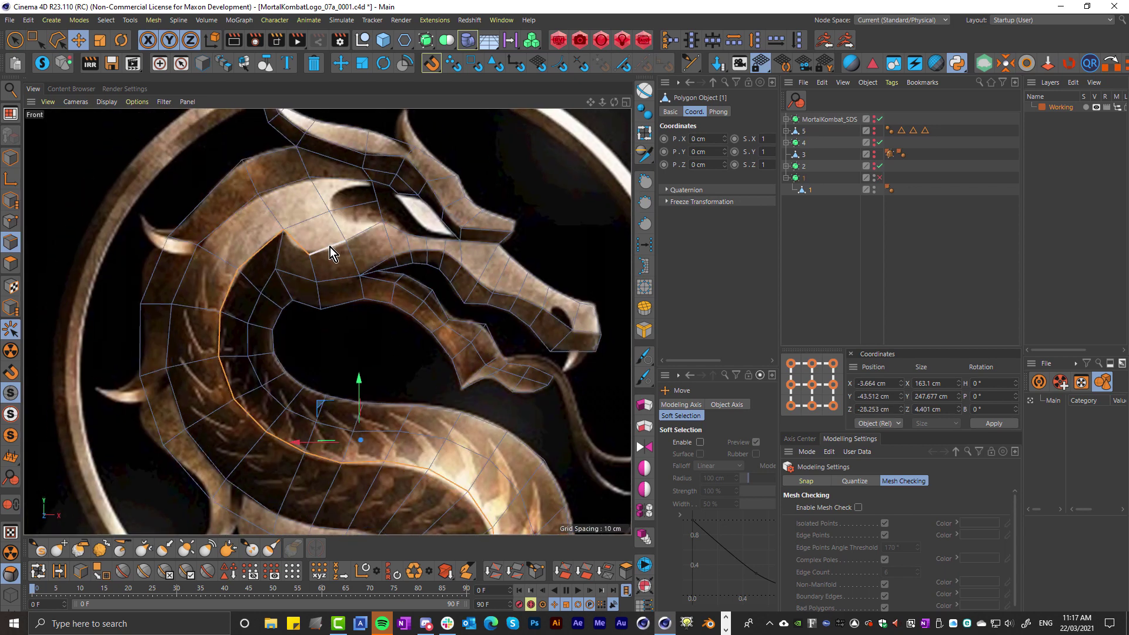
{"action": "left_click", "coordinate": [358, 237], "text": "shift"}
{"action": "left_click", "coordinate": [338, 179], "text": "shift"}
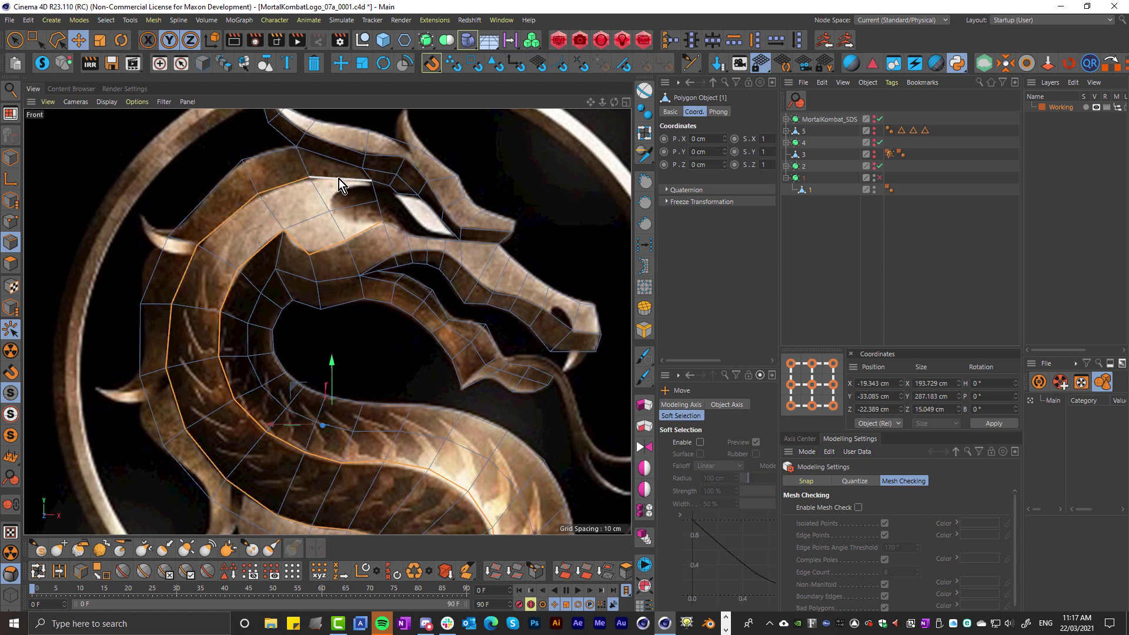
Add the ridge edges of the horn, upper jaw and lower jaw to the edge selection.
{"action": "left_click", "coordinate": [481, 244], "text": "shift"}
{"action": "left_click", "coordinate": [416, 167], "text": "shift"}
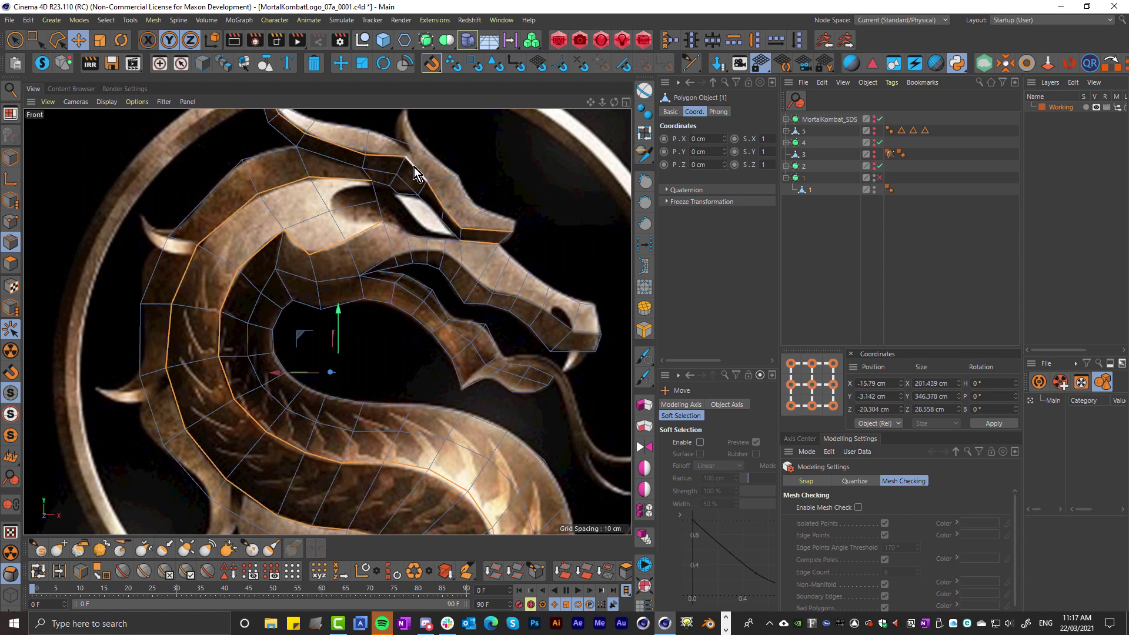
{"action": "left_click", "coordinate": [510, 297], "text": "shift"}
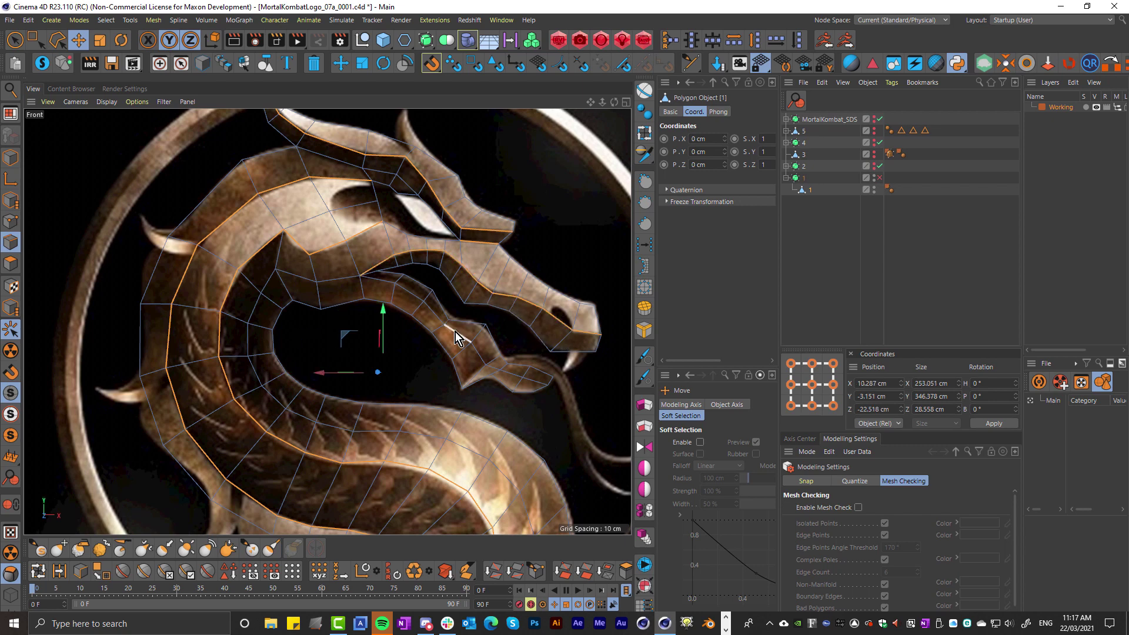
{"action": "left_click", "coordinate": [455, 331], "text": "shift"}
{"action": "middle_click_drag", "start_coordinate": [454, 336], "coordinate": [294, 350]}
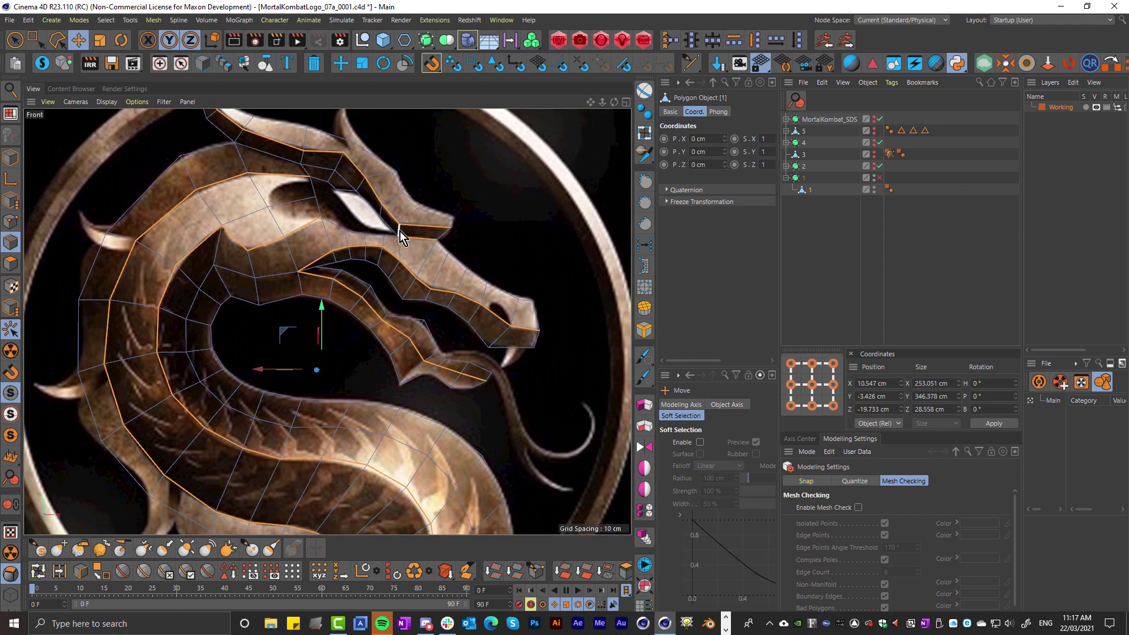
{"action": "middle_click_drag", "start_coordinate": [433, 242], "coordinate": [461, 289]}
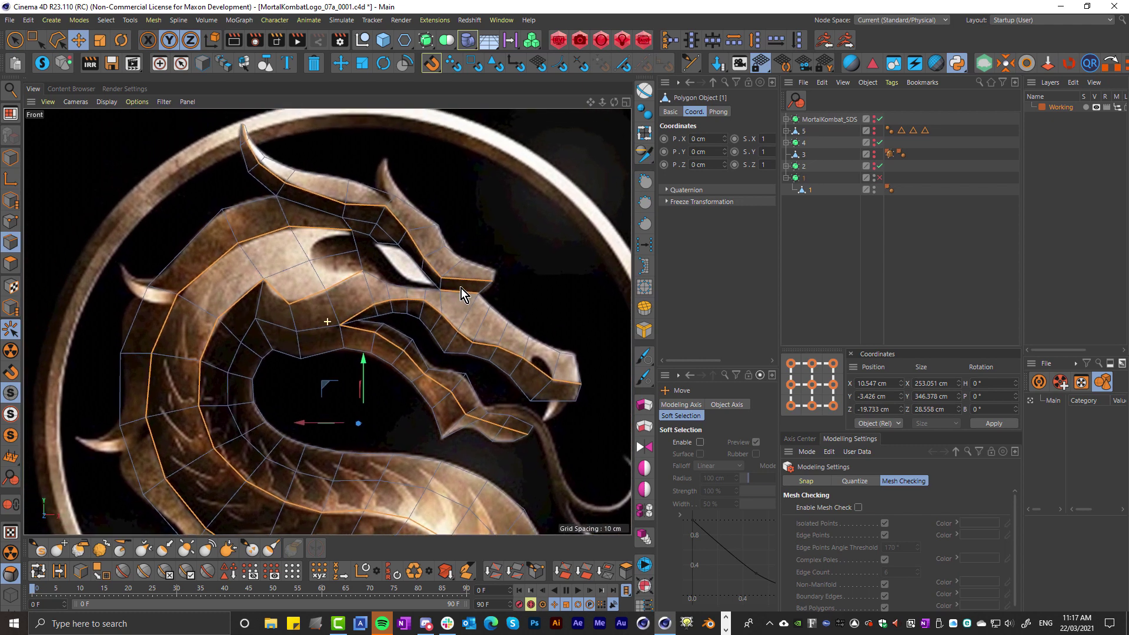
Turn Subdivision Surface 1 back on and sharpen the selected ridge edges with subdivision weight.
{"action": "middle_click", "coordinate": [495, 224]}
{"action": "middle_click", "coordinate": [226, 241]}
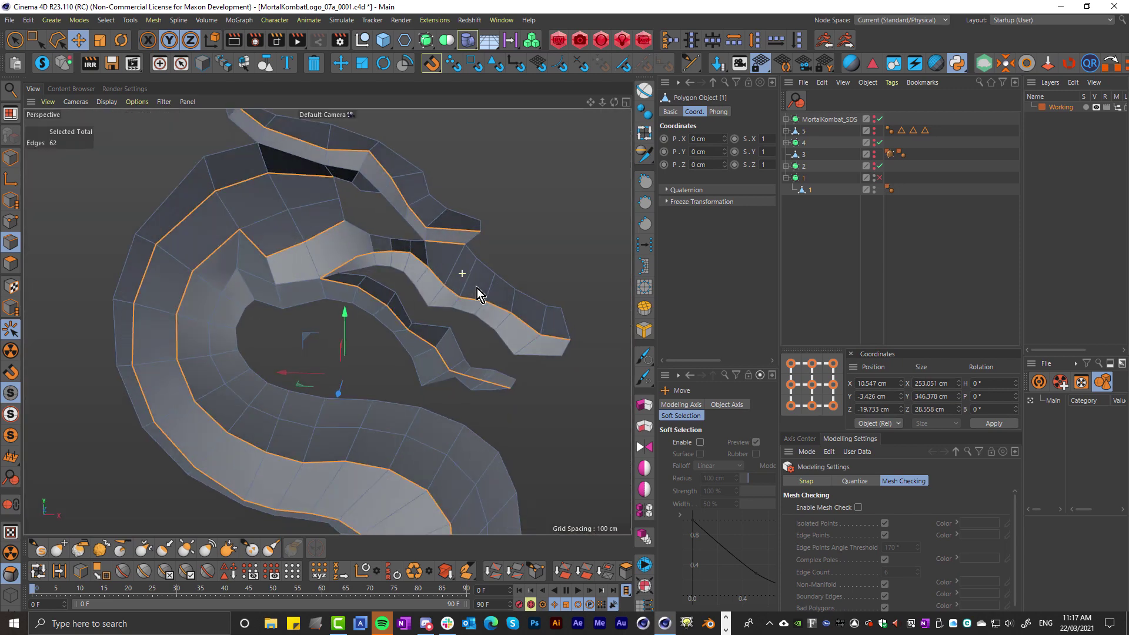
{"action": "key", "text": "q"}
{"action": "left_click_drag", "start_coordinate": [423, 277], "coordinate": [513, 268], "text": "alt"}
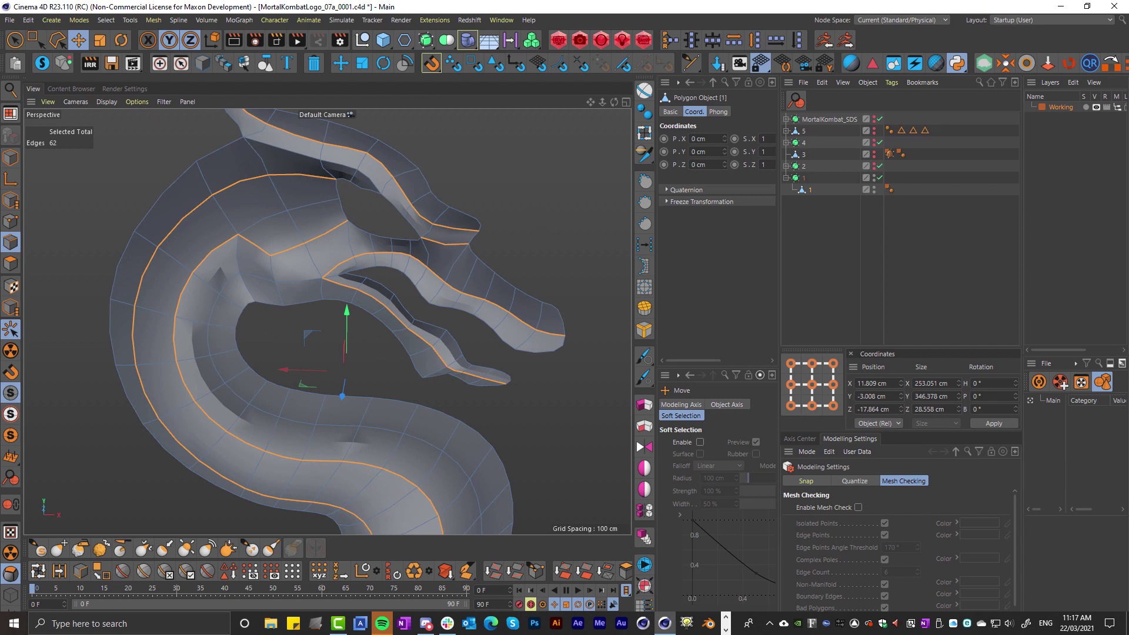
{"action": "key", "text": "period"}
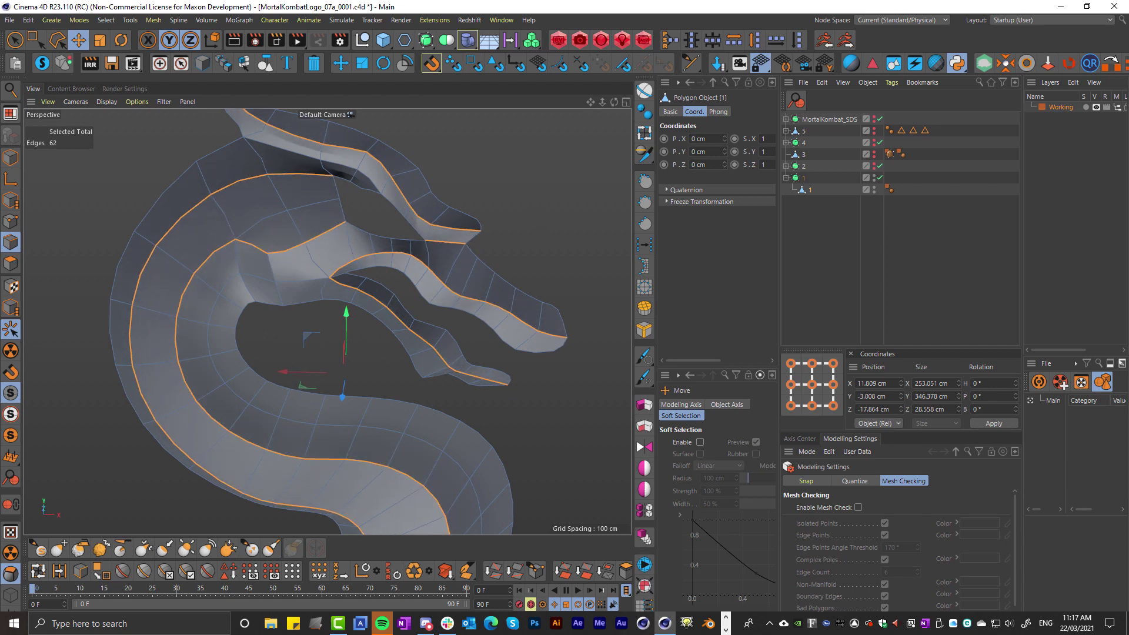
{"action": "left_click_drag", "start_coordinate": [359, 230], "coordinate": [522, 234], "text": "alt"}
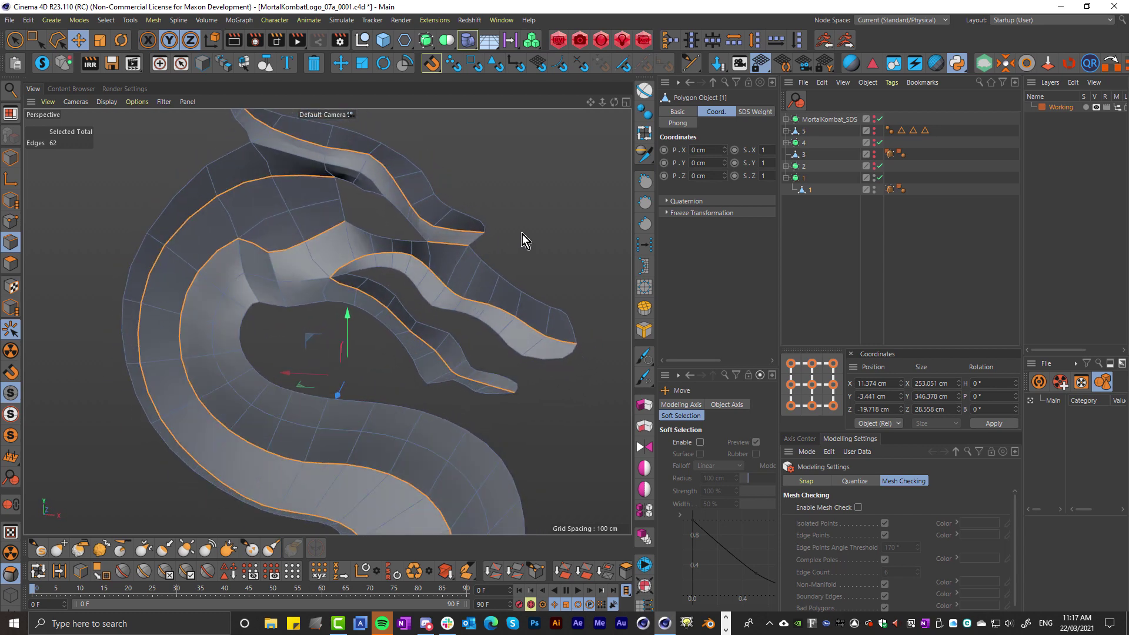
Compare the sharpened ridges with the reference in the front view and examine them from several perspective angles.
{"action": "middle_click", "coordinate": [522, 234]}
{"action": "middle_click", "coordinate": [562, 406]}
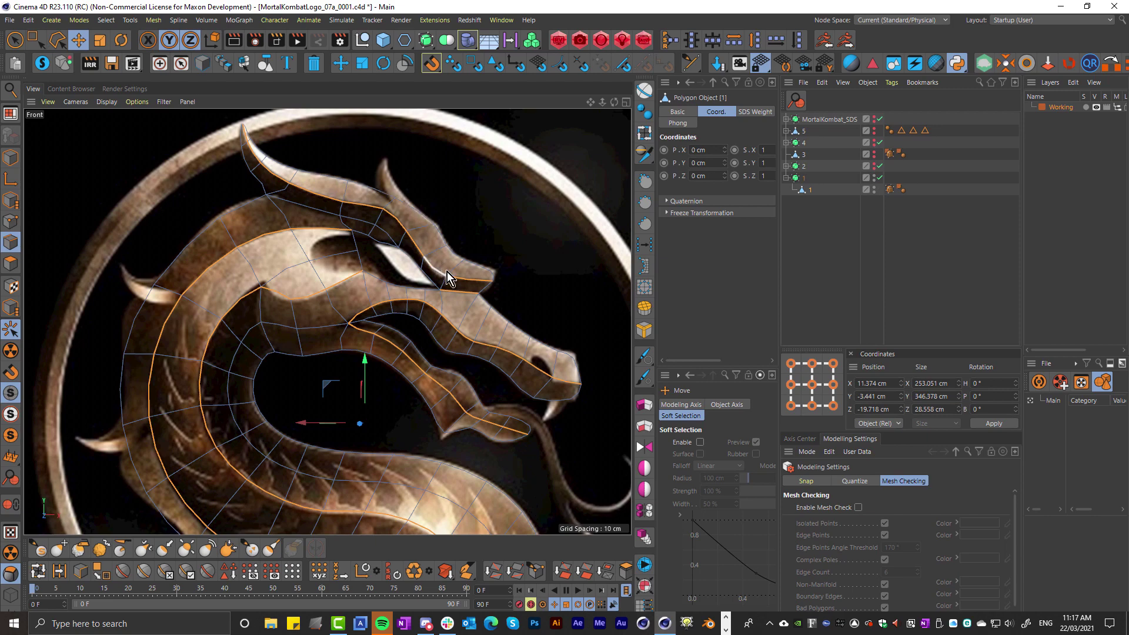
{"action": "middle_click", "coordinate": [562, 283]}
{"action": "middle_click", "coordinate": [194, 232]}
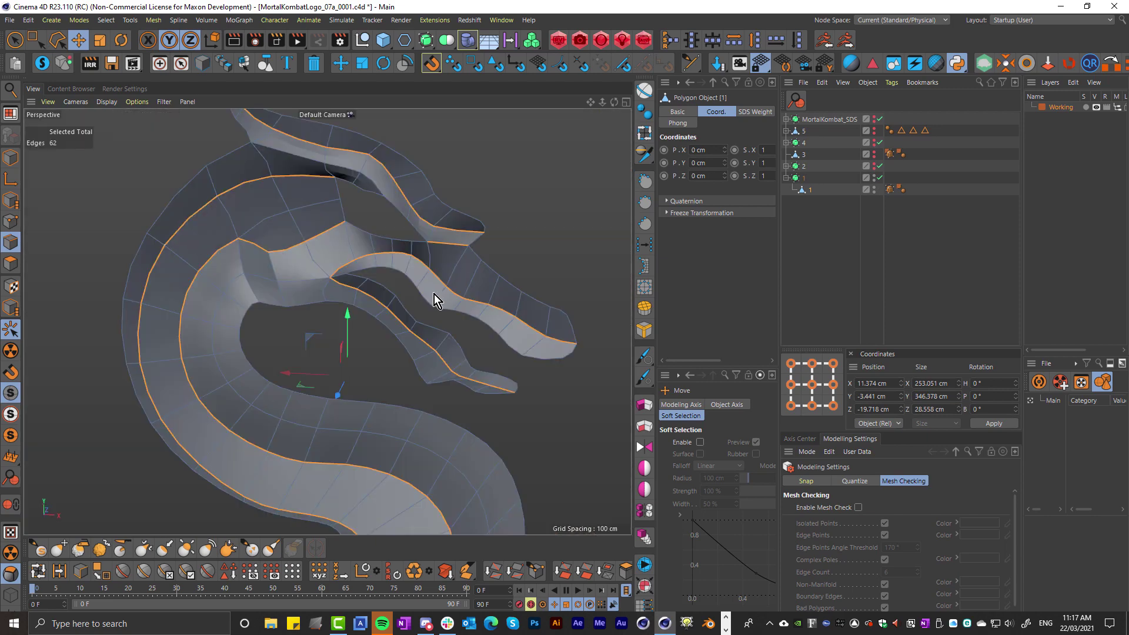
{"action": "mouse_move", "coordinate": [434, 294]}
{"action": "left_mouse_down", "text": "alt"}
{"action": "mouse_move", "coordinate": [393, 287]}
{"action": "mouse_move", "coordinate": [440, 226]}
{"action": "mouse_move", "coordinate": [431, 272]}
{"action": "left_mouse_up", "text": "alt"}
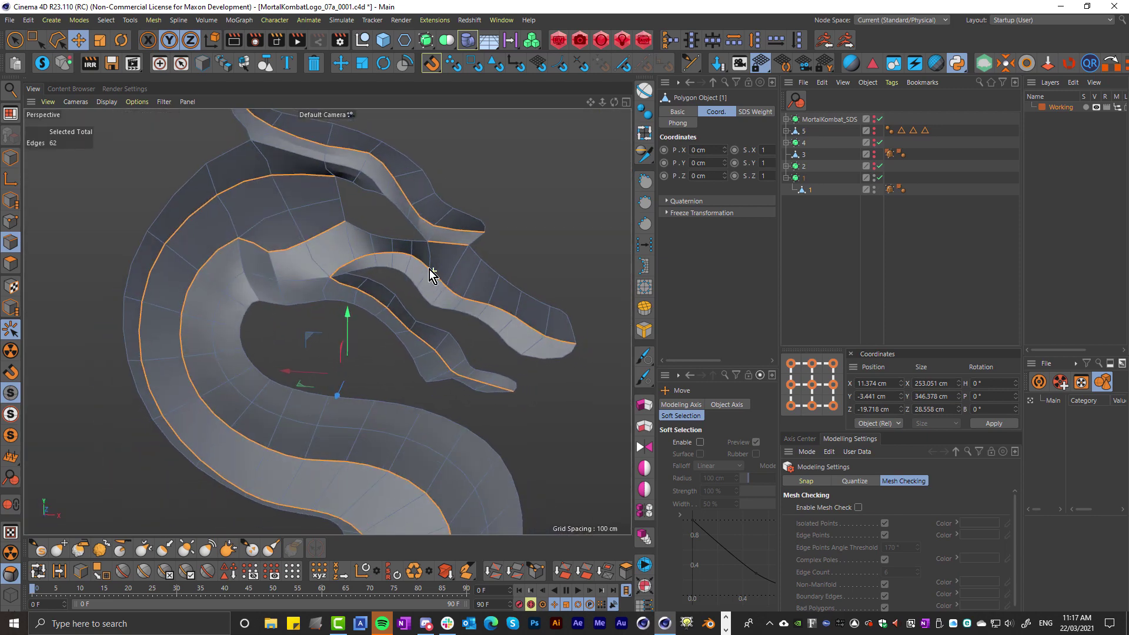
{"action": "scroll", "coordinate": [428, 294], "scroll_direction": "down", "scroll_amount": 5}
{"action": "left_click_drag", "start_coordinate": [417, 349], "coordinate": [433, 308], "text": "alt"}
{"action": "right_click_drag", "start_coordinate": [400, 274], "coordinate": [494, 273], "text": "alt"}
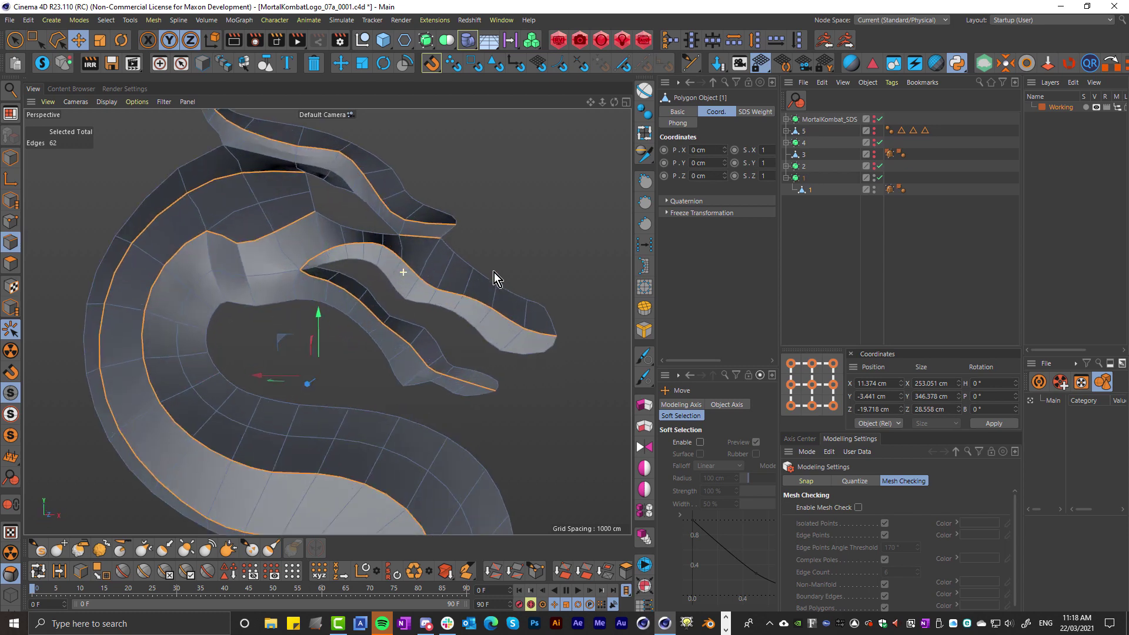
{"action": "left_click_drag", "start_coordinate": [398, 276], "coordinate": [354, 263], "text": "alt"}
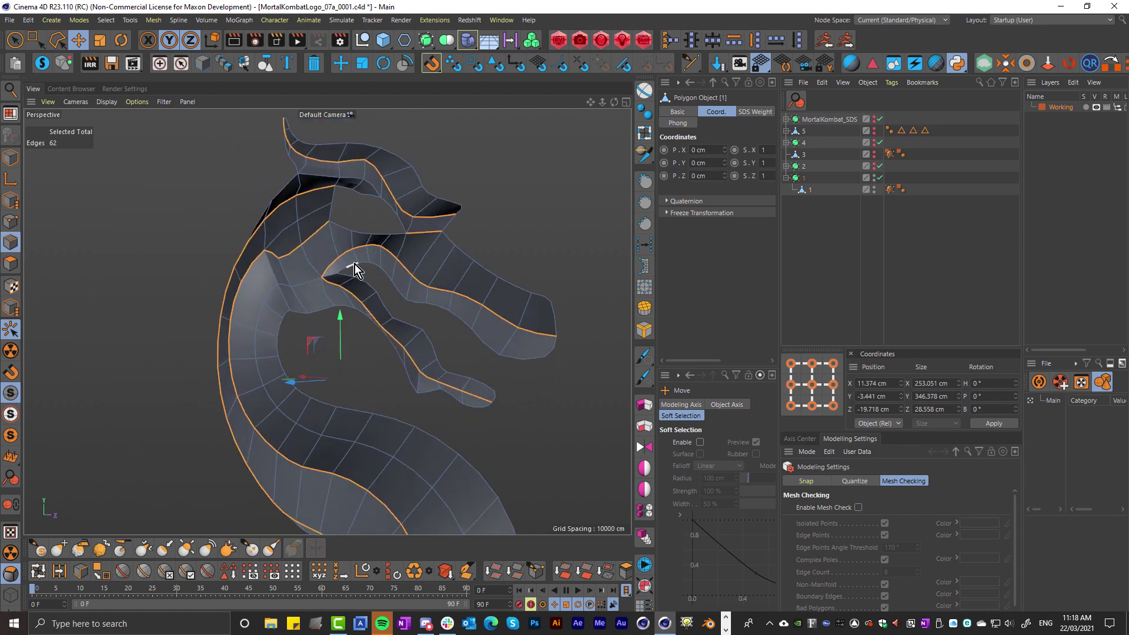
Select the inner mouth edges along the upper and lower jaws.
{"action": "left_click", "coordinate": [343, 272]}
{"action": "left_click", "coordinate": [541, 356], "text": "shift"}
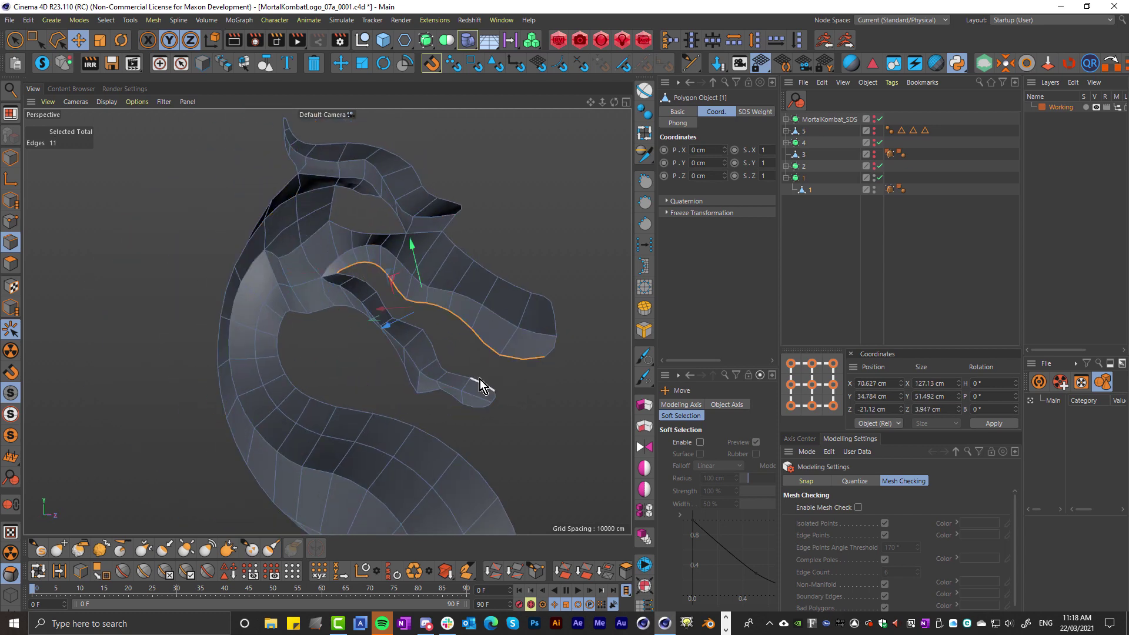
{"action": "left_click", "coordinate": [481, 379], "text": "shift"}
{"action": "left_click_drag", "start_coordinate": [462, 358], "coordinate": [500, 293], "text": "alt"}
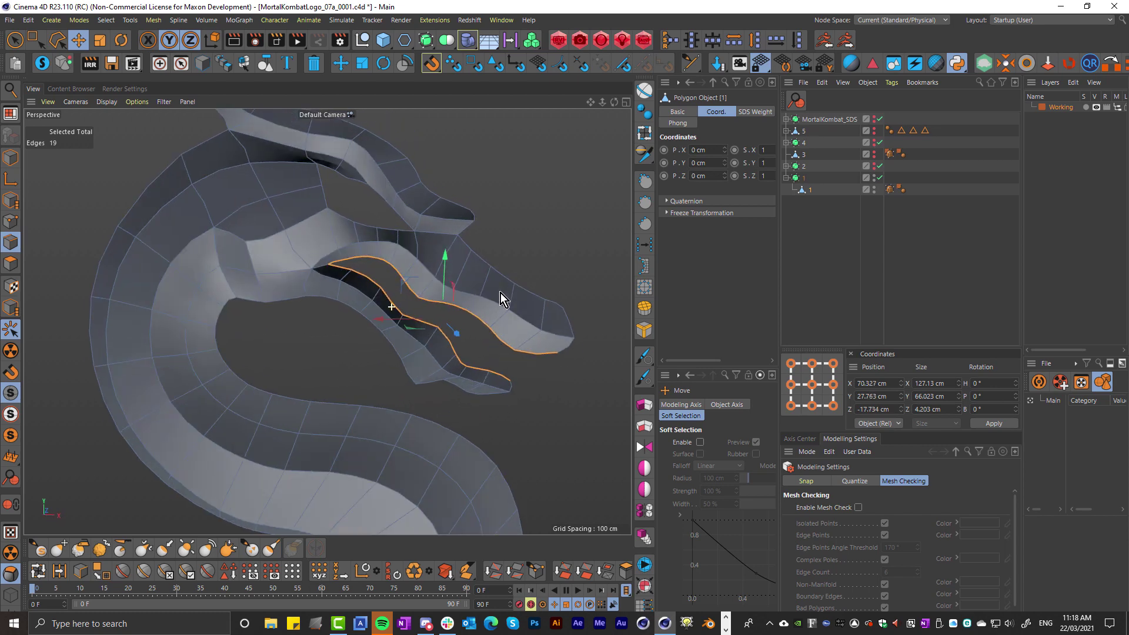
Look over the whole smoothed dragon and display the weighted edges of mesh 1 through its SDS Weight tag.
{"action": "right_click_drag", "start_coordinate": [500, 293], "coordinate": [411, 283], "text": "alt"}
{"action": "left_click_drag", "start_coordinate": [411, 283], "coordinate": [330, 249], "text": "alt"}
{"action": "middle_click", "coordinate": [521, 249]}
{"action": "middle_click", "coordinate": [276, 241]}
{"action": "right_click_drag", "start_coordinate": [330, 250], "coordinate": [383, 242], "text": "alt"}
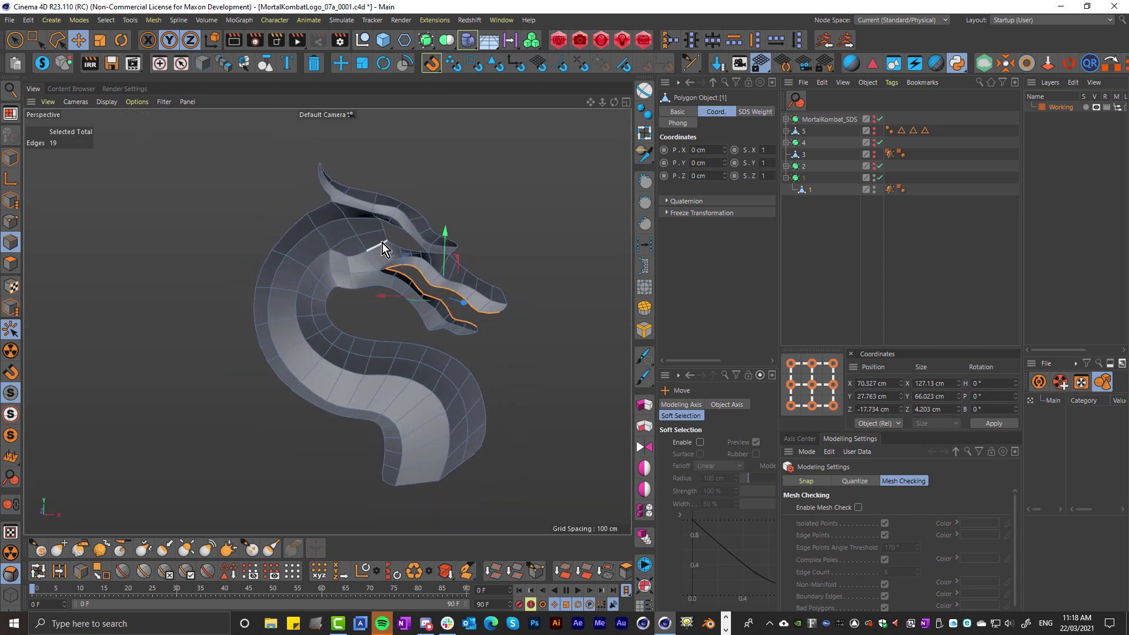
{"action": "left_click_drag", "start_coordinate": [382, 243], "coordinate": [360, 260], "text": "alt"}
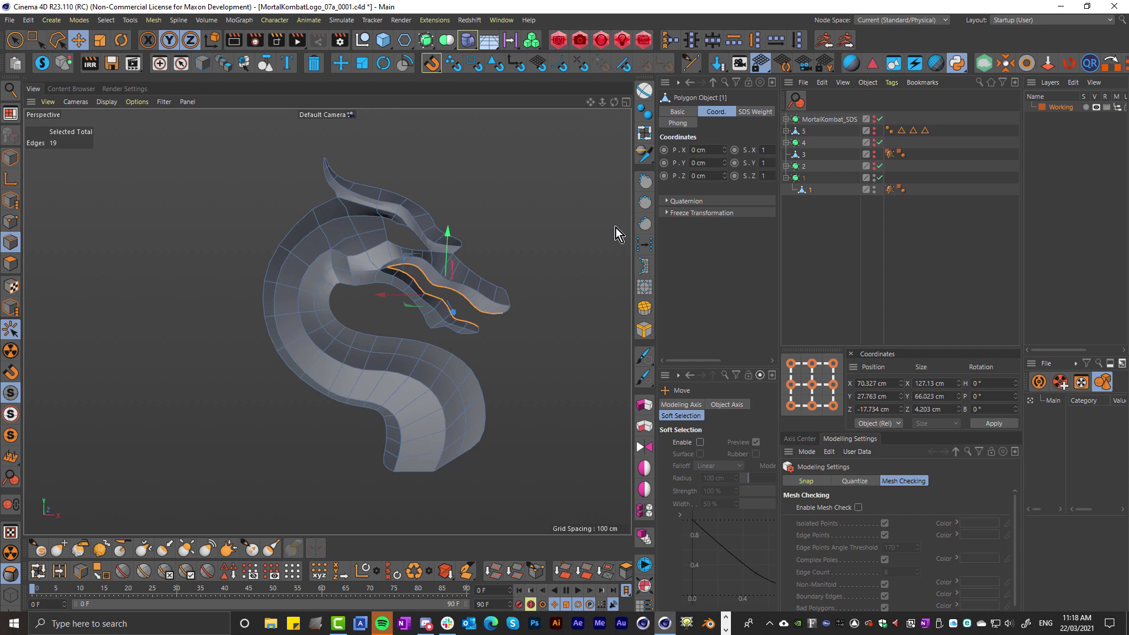
{"action": "left_click", "coordinate": [890, 189]}
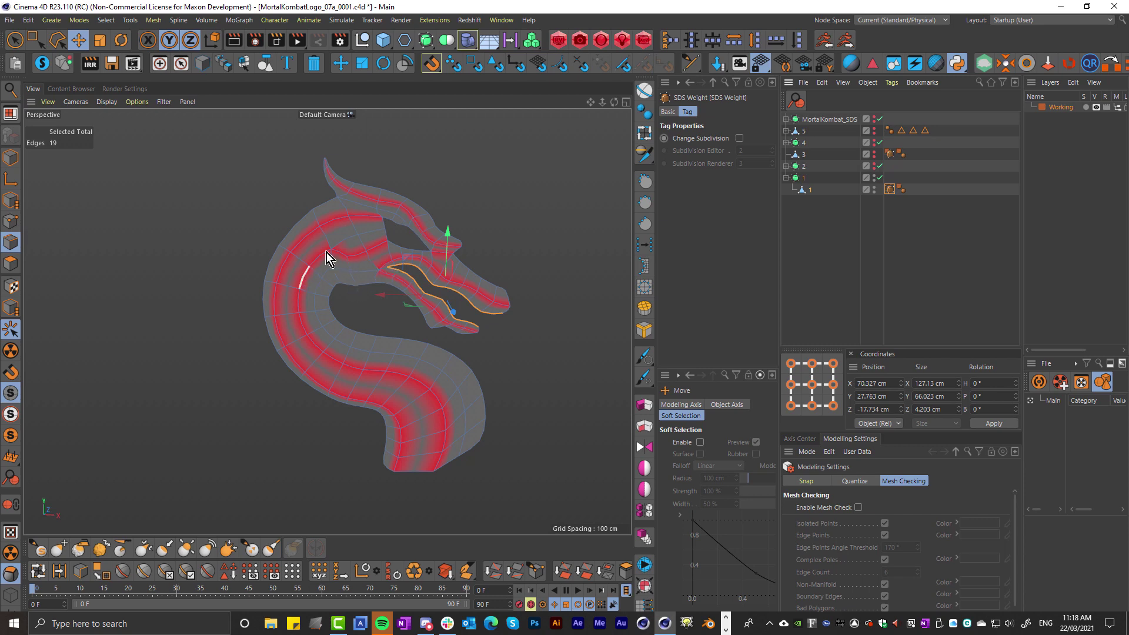
Examine the neck edges against the reference's back spikes in the front view.
{"action": "middle_click", "coordinate": [548, 387]}
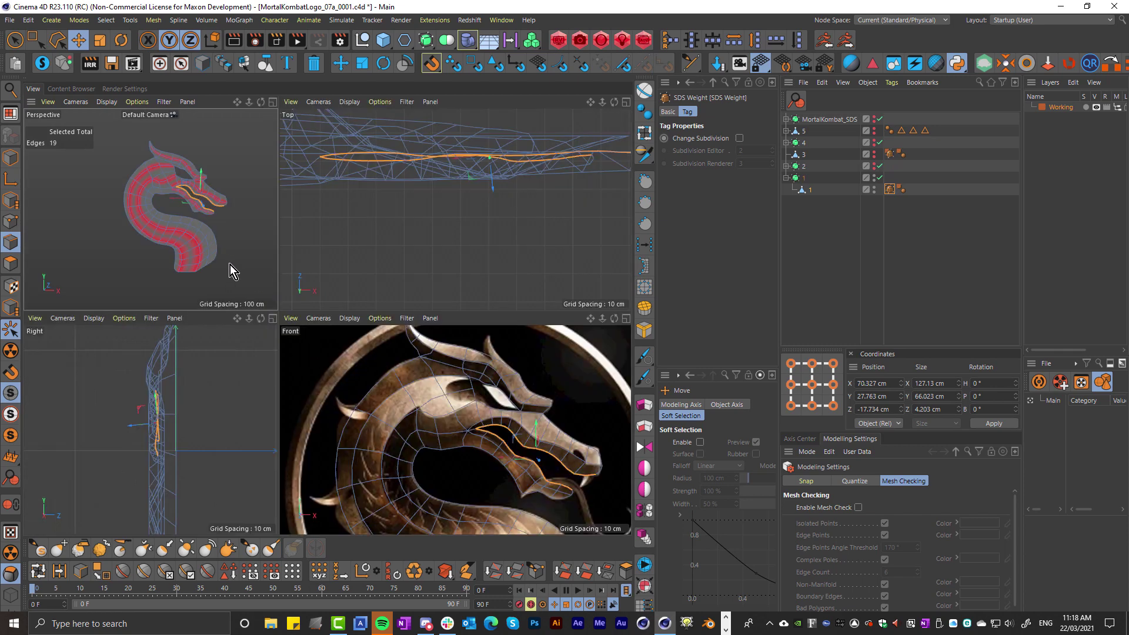
{"action": "middle_click", "coordinate": [429, 376]}
{"action": "scroll", "coordinate": [379, 288], "scroll_direction": "down", "scroll_amount": 3}
{"action": "middle_click_drag", "start_coordinate": [380, 288], "coordinate": [397, 246], "text": "alt"}
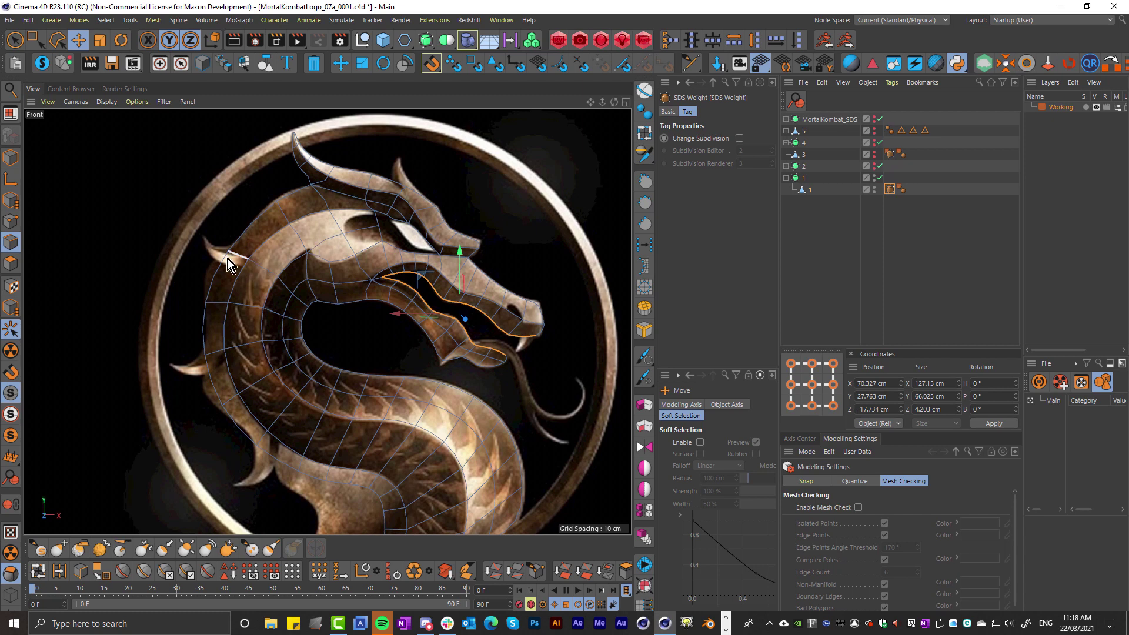
{"action": "scroll", "coordinate": [247, 281], "scroll_direction": "up", "scroll_amount": 3}
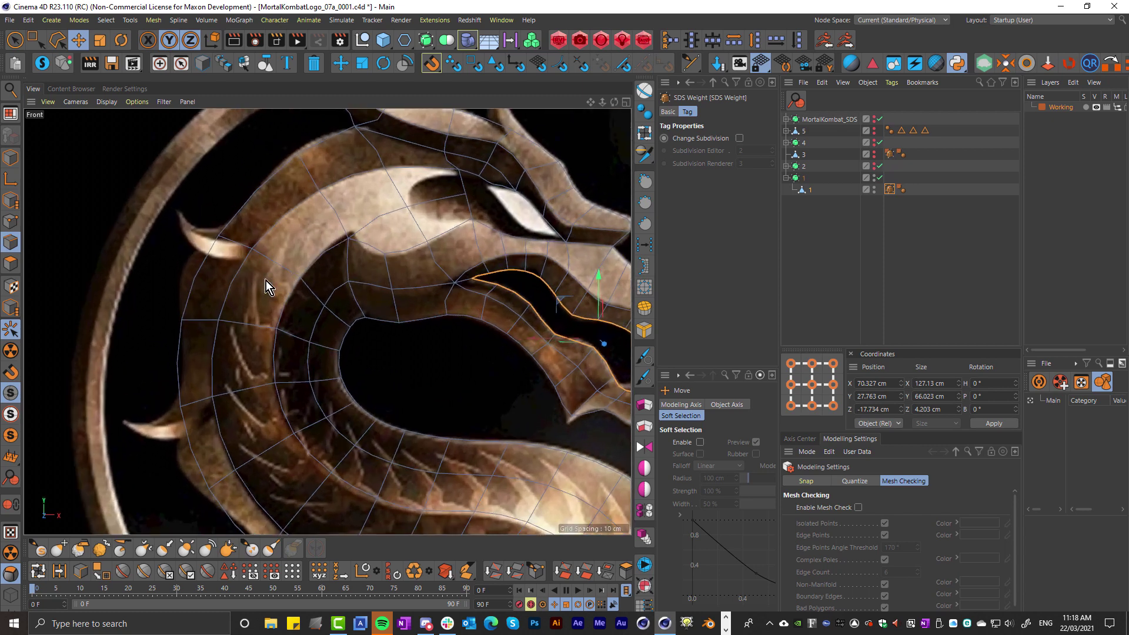
Preview a loop cut across the upper neck in the front view, then return to the perspective view.
{"action": "key", "text": "k"}
{"action": "key", "text": "l"}
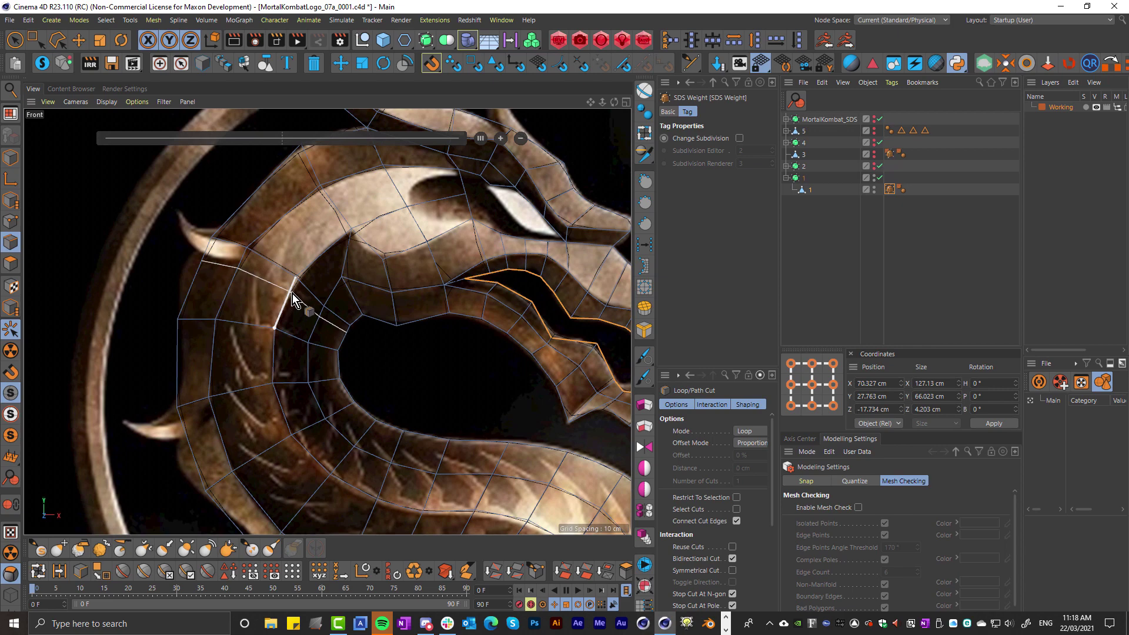
{"action": "scroll", "coordinate": [425, 327], "scroll_direction": "down", "scroll_amount": 3}
{"action": "middle_click", "coordinate": [408, 325]}
{"action": "middle_click", "coordinate": [233, 278]}
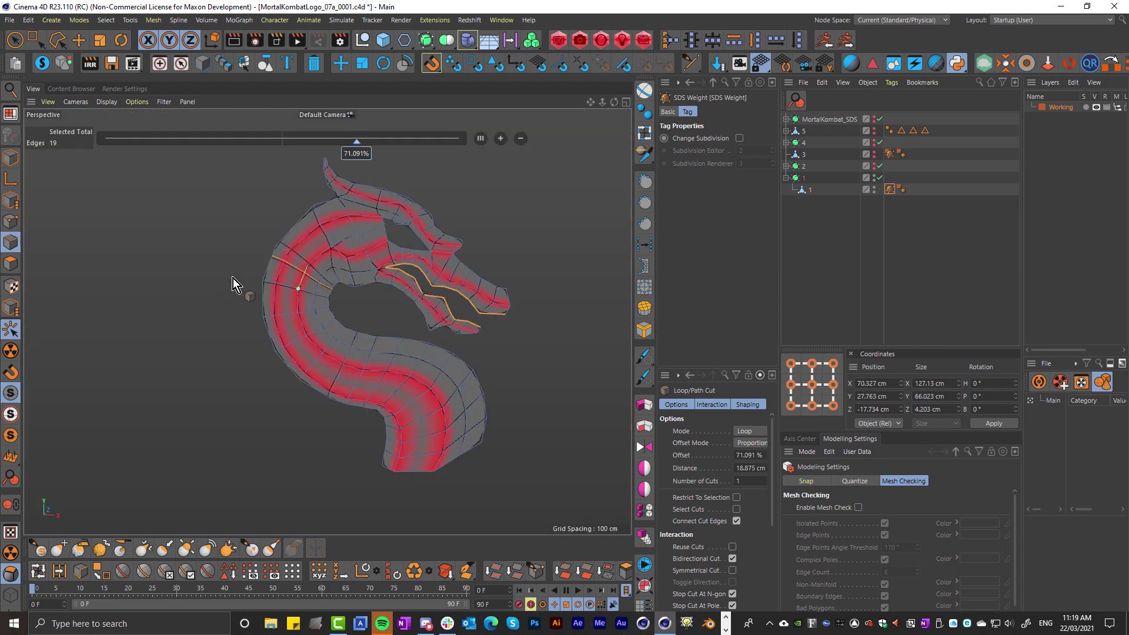
Examine mesh 1 in perspective with its subdivision surface turned off.
{"action": "right_click_drag", "start_coordinate": [364, 246], "coordinate": [412, 245], "text": "alt"}
{"action": "left_click_drag", "start_coordinate": [339, 264], "coordinate": [366, 248], "text": "alt"}
{"action": "key", "text": "q"}
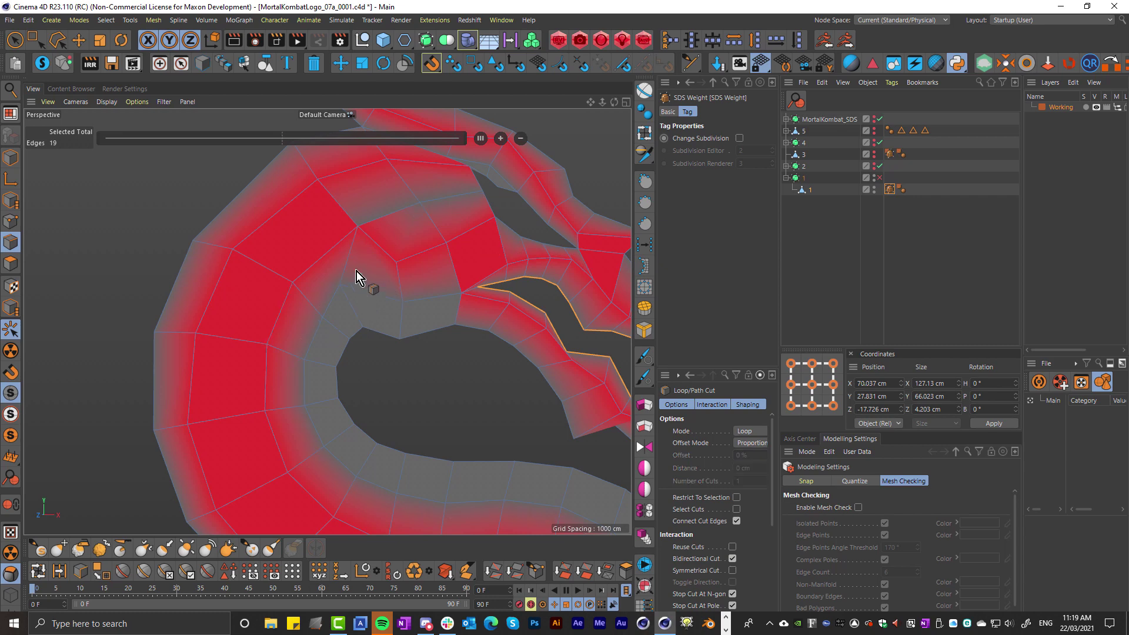
{"action": "scroll", "coordinate": [347, 275], "scroll_direction": "down", "scroll_amount": 4}
{"action": "left_click_drag", "start_coordinate": [356, 263], "coordinate": [328, 286], "text": "alt"}
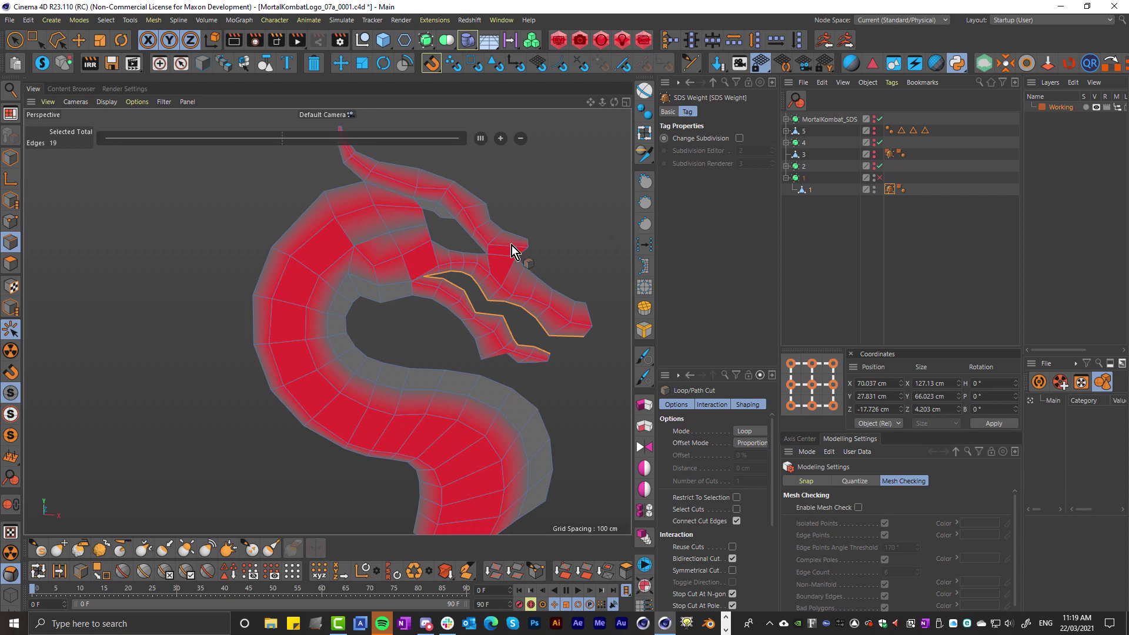
{"action": "left_click", "coordinate": [334, 266]}
Show mesh 2 in place of mesh 1 and compare its ridges with subdivision on and off.
{"action": "left_click", "coordinate": [786, 178]}
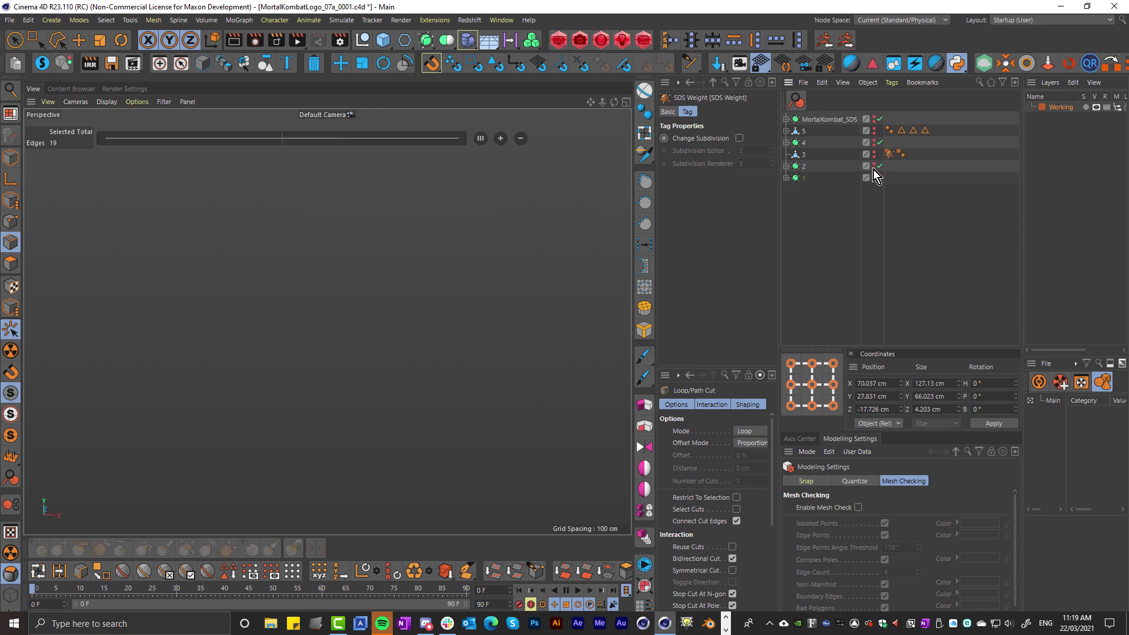
{"action": "left_click", "coordinate": [787, 166]}
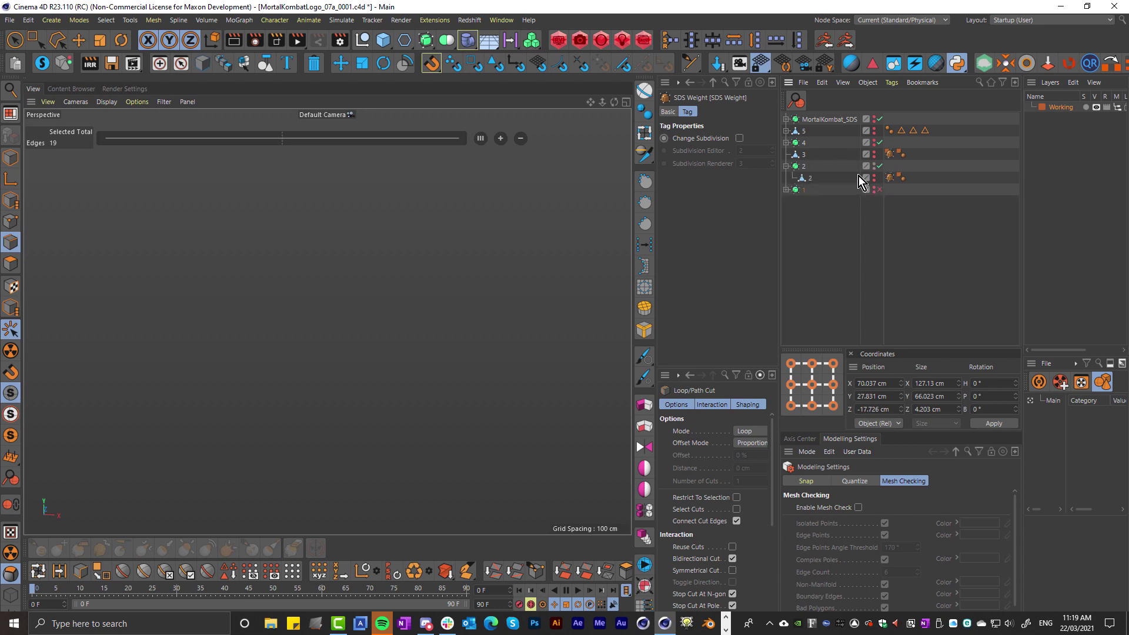
{"action": "left_click", "coordinate": [875, 179], "text": "alt"}
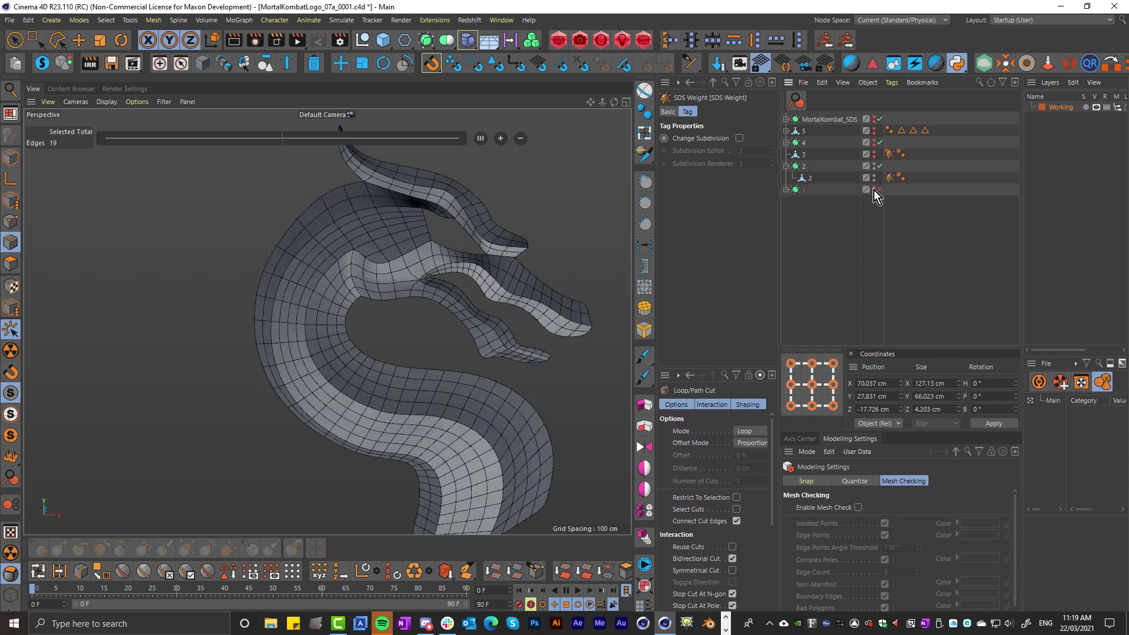
{"action": "left_click", "coordinate": [809, 177]}
{"action": "middle_click_drag", "start_coordinate": [539, 273], "coordinate": [445, 277]}
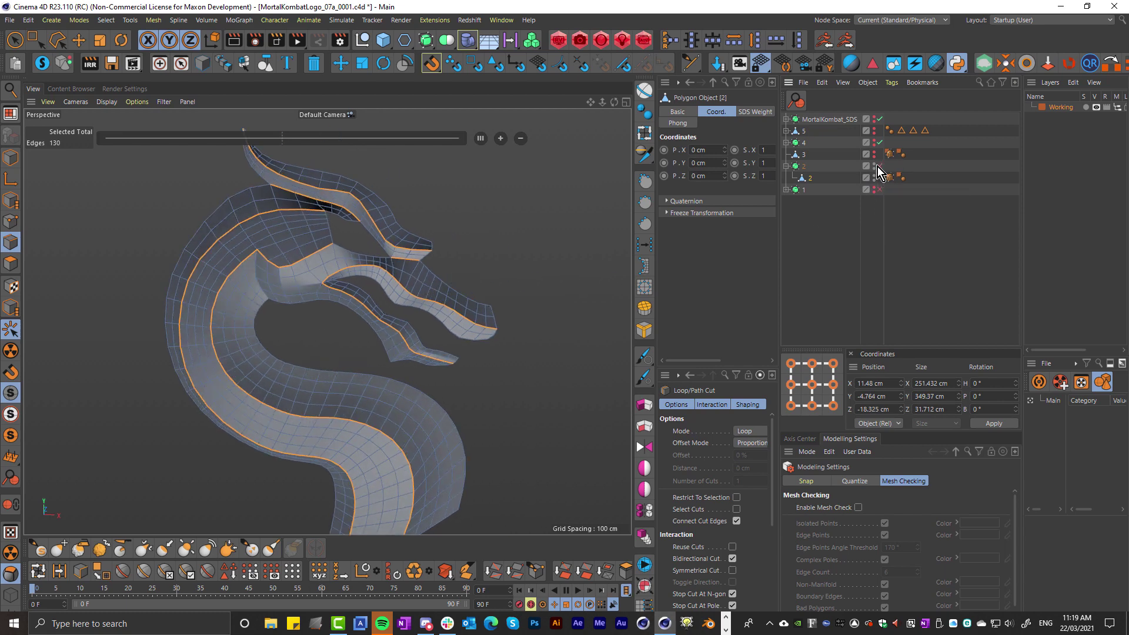
{"action": "scroll", "coordinate": [312, 284], "scroll_direction": "up", "scroll_amount": 3}
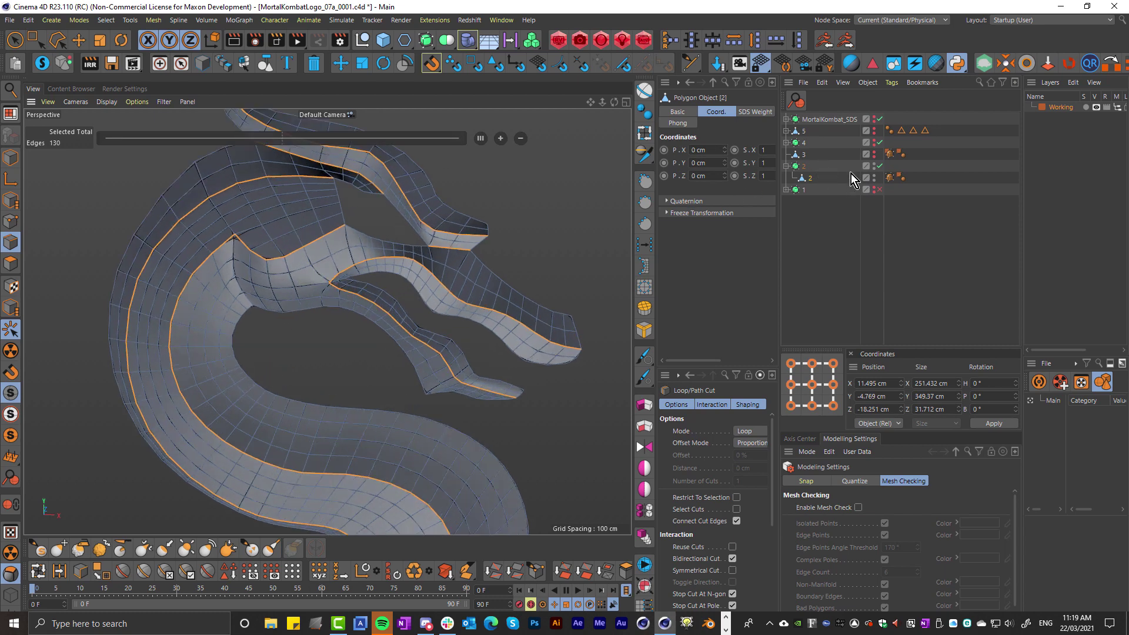
{"action": "left_click", "coordinate": [879, 165]}
{"action": "scroll", "coordinate": [447, 267], "scroll_direction": "down", "scroll_amount": 3}
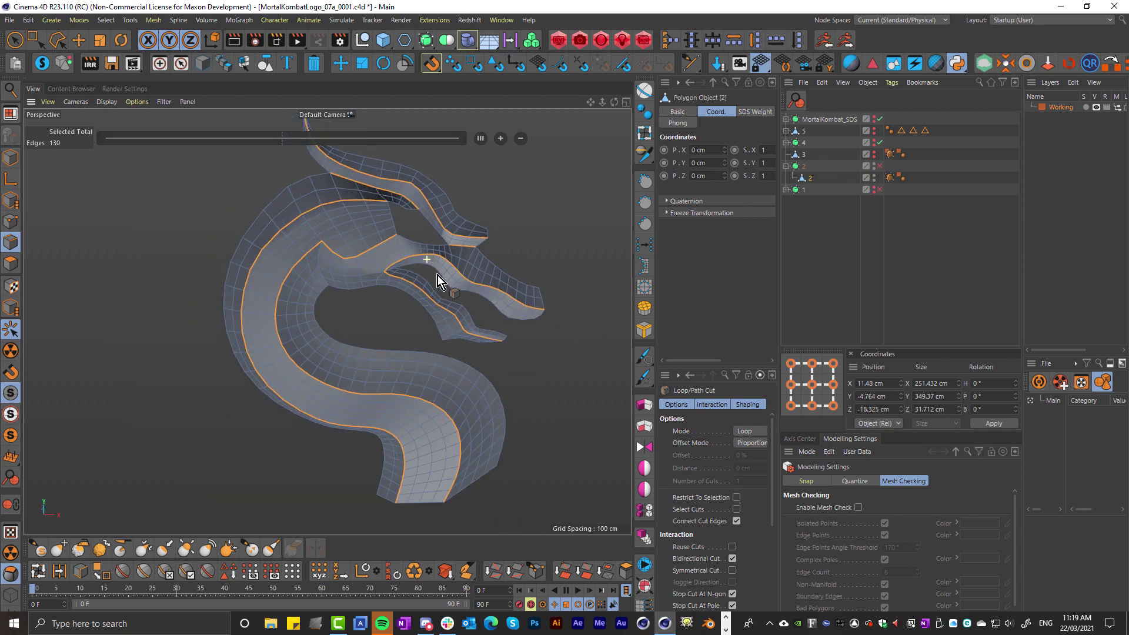
{"action": "mouse_move", "coordinate": [396, 280]}
{"action": "left_mouse_down", "text": "alt"}
{"action": "mouse_move", "coordinate": [435, 277]}
{"action": "mouse_move", "coordinate": [412, 275]}
{"action": "left_mouse_up", "text": "alt"}
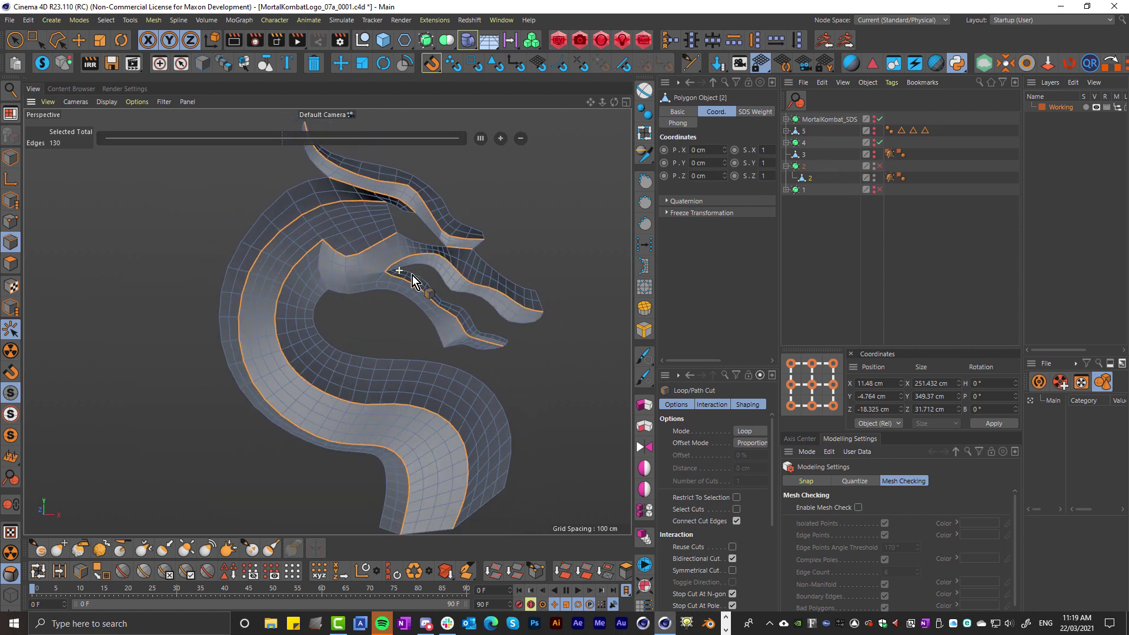
Hide mesh 2 and show mesh 1 again.
{"action": "left_click", "coordinate": [786, 167]}
{"action": "left_click", "coordinate": [873, 176]}
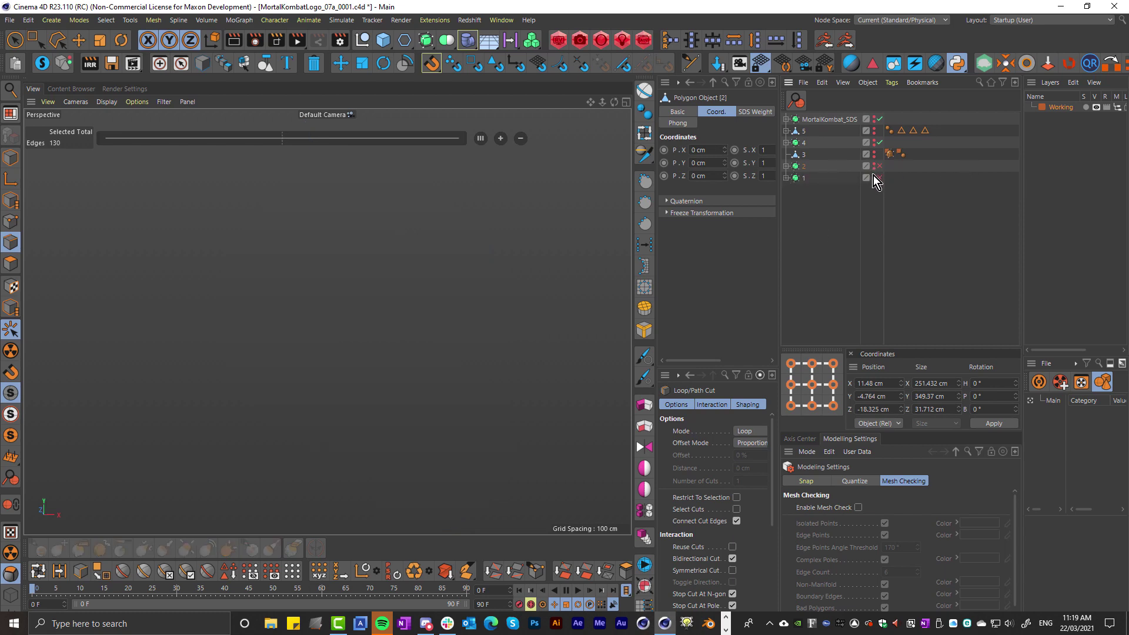
{"action": "left_click", "coordinate": [874, 178]}
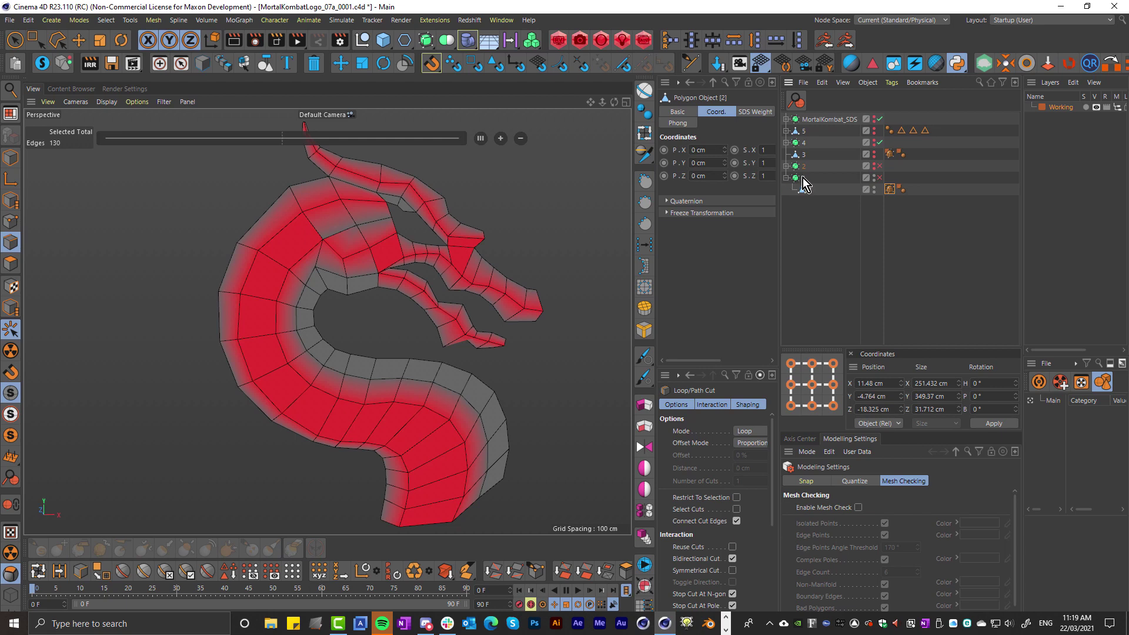
Re-enable subdivision surface 1, open its object properties and make it an editable polygon mesh.
{"action": "left_click", "coordinate": [802, 178]}
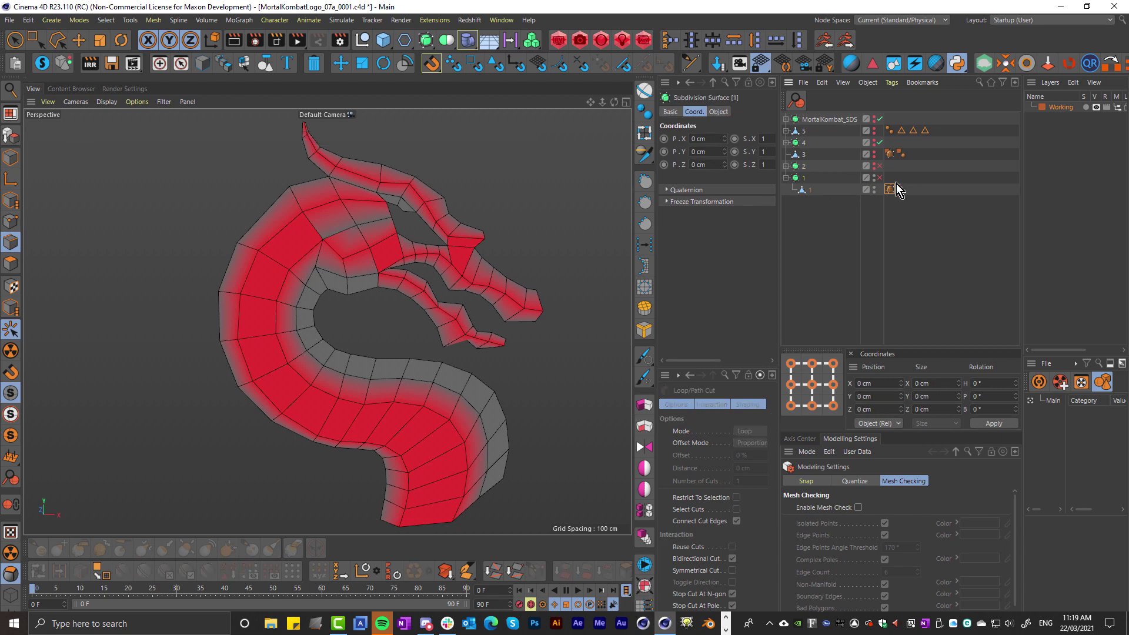
{"action": "left_click", "coordinate": [879, 178]}
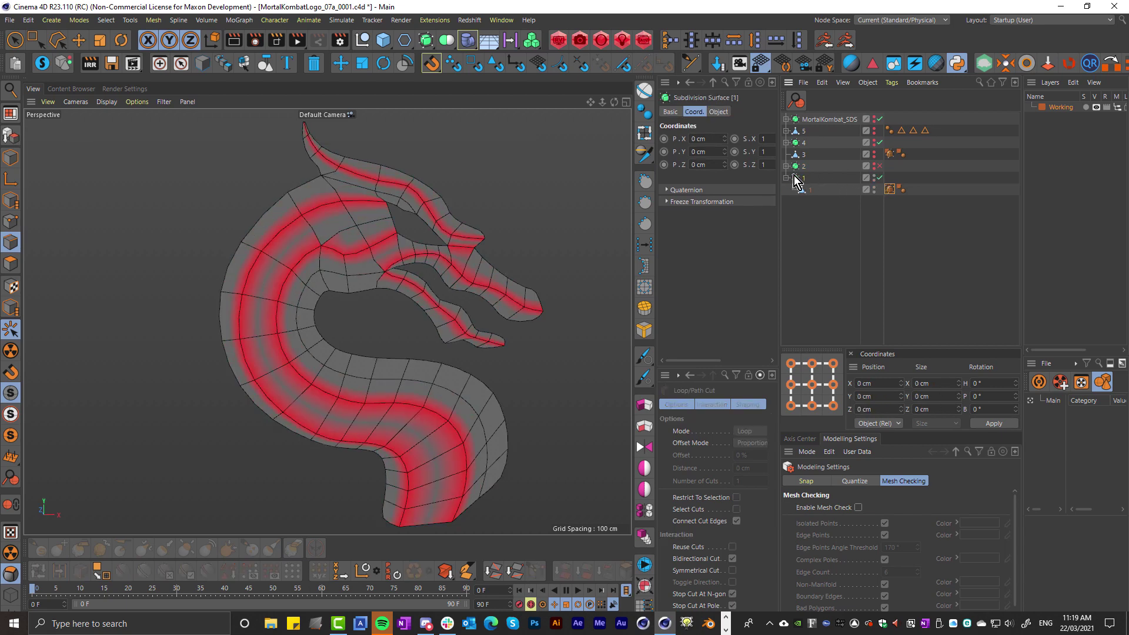
{"action": "left_click", "coordinate": [718, 112]}
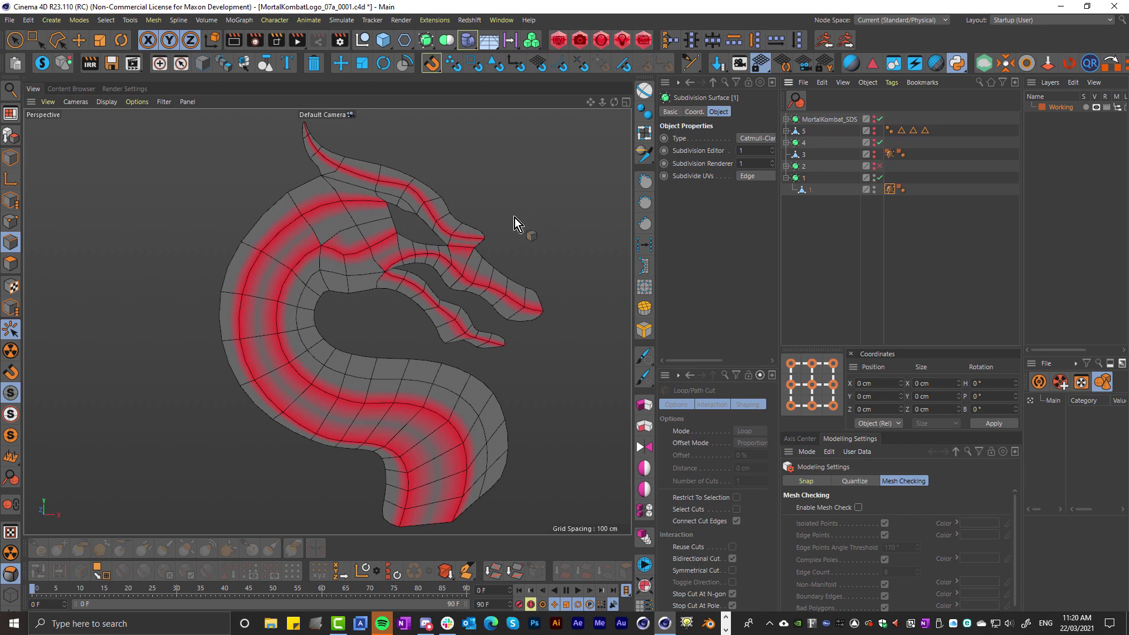
{"action": "key", "text": "c"}
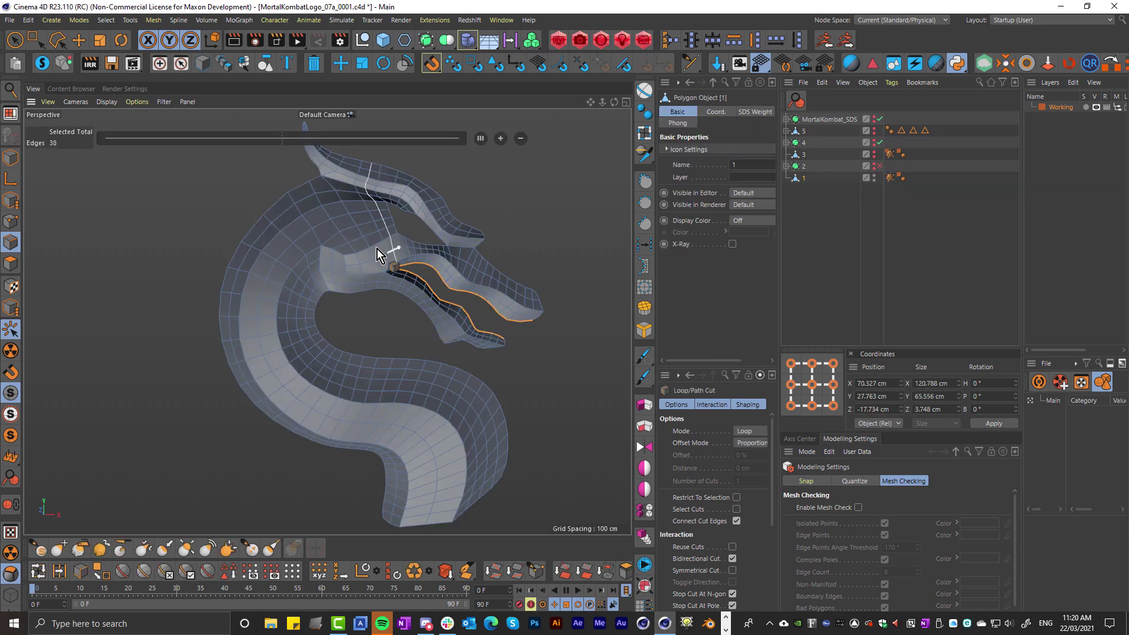
Set up point editing with the Move tool on the converted mesh over the reference in the front view.
{"action": "scroll", "coordinate": [373, 249], "scroll_direction": "up", "scroll_amount": 3}
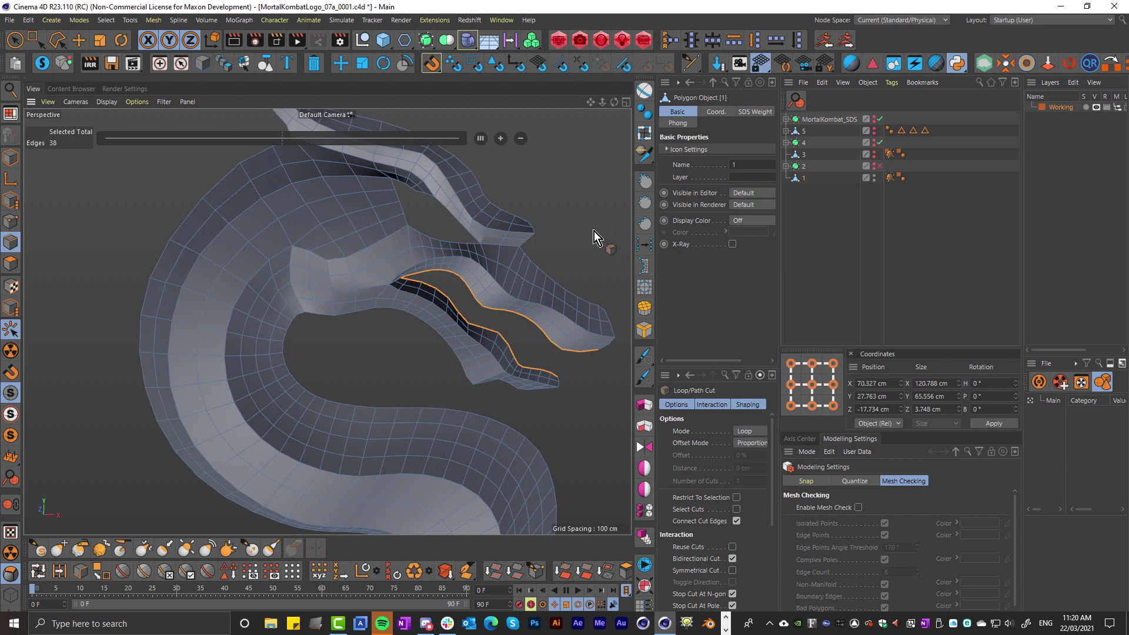
{"action": "middle_click", "coordinate": [595, 231]}
{"action": "middle_click", "coordinate": [528, 388]}
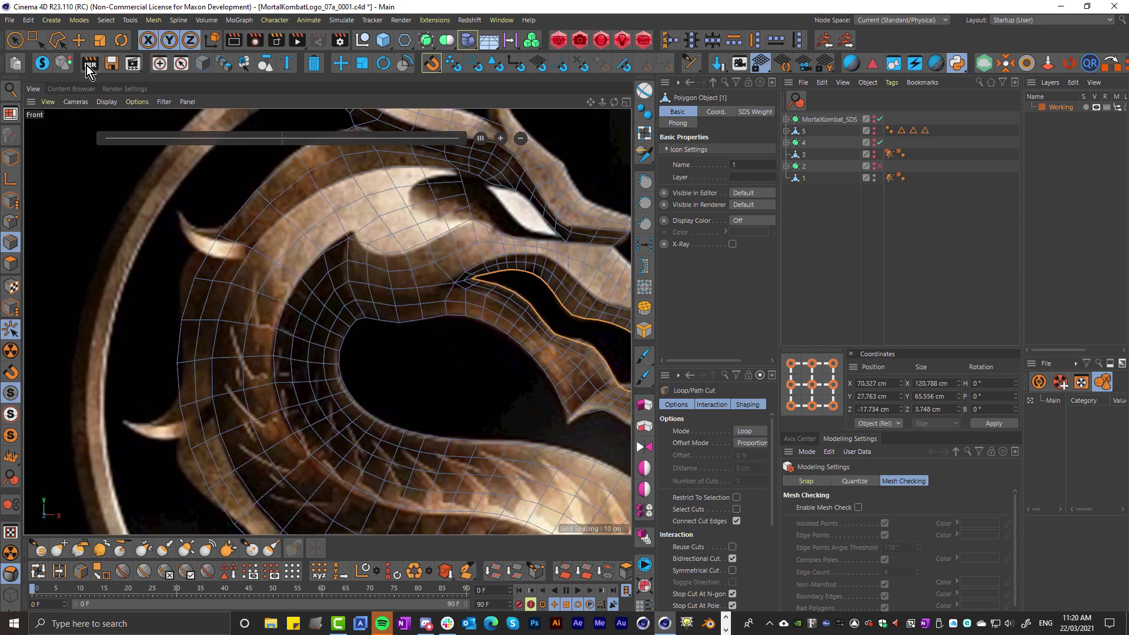
{"action": "left_click", "coordinate": [82, 42]}
{"action": "left_click", "coordinate": [310, 264]}
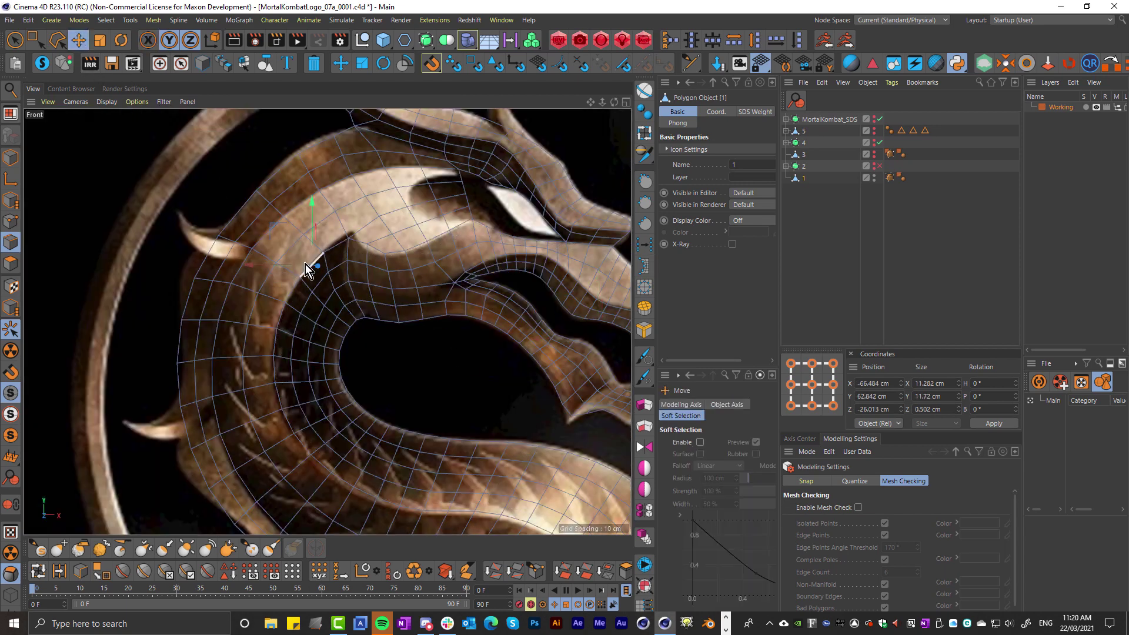
{"action": "scroll", "coordinate": [347, 242], "scroll_direction": "down", "scroll_amount": 5}
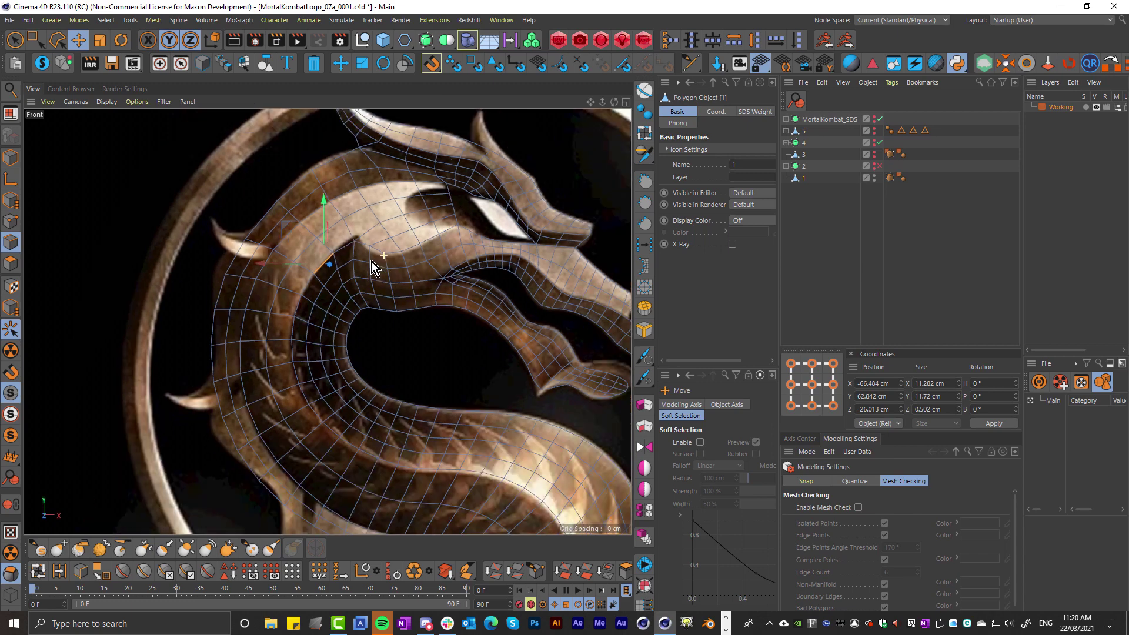
{"action": "scroll", "coordinate": [352, 248], "scroll_direction": "up", "scroll_amount": 3}
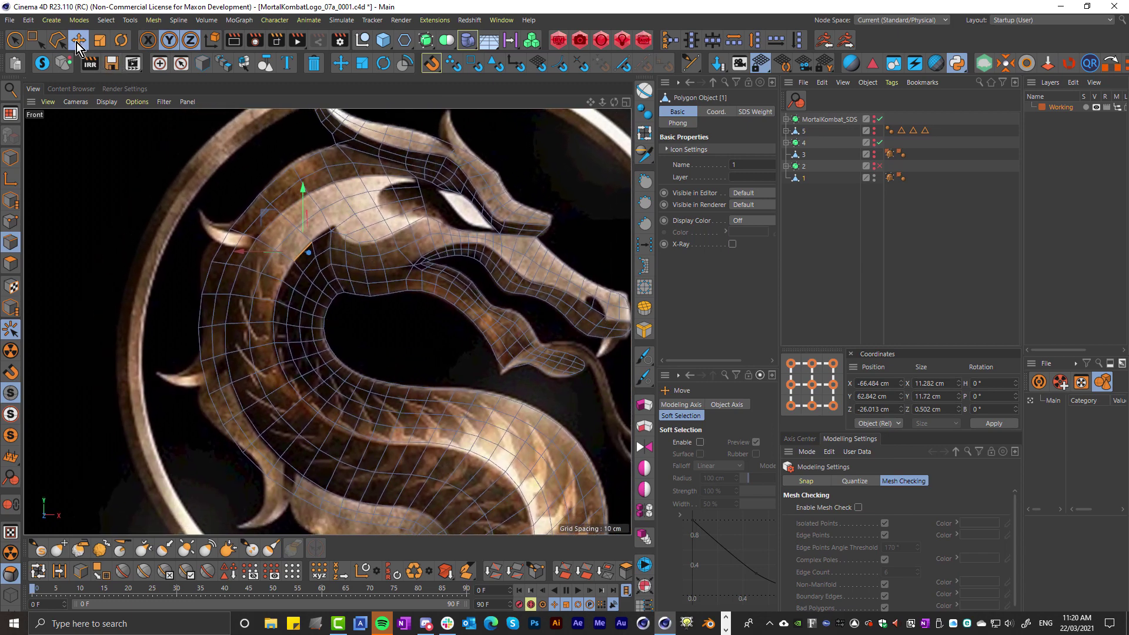
{"action": "left_click", "coordinate": [11, 220]}
{"action": "scroll", "coordinate": [334, 239], "scroll_direction": "up", "scroll_amount": 2}
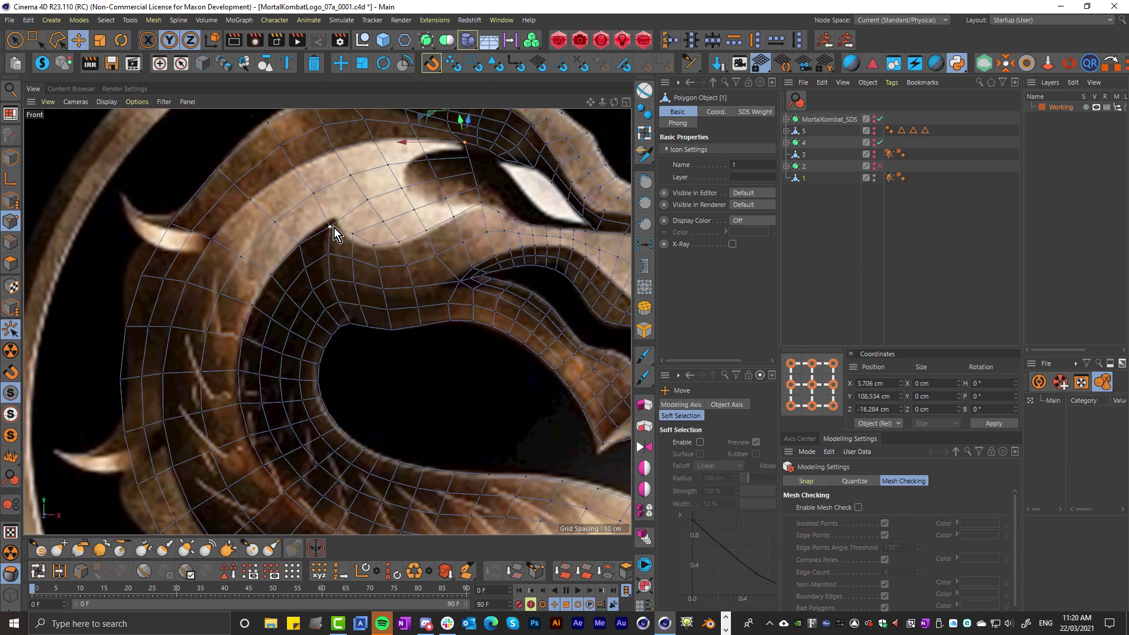
Try to move the point at the jaw notch's tip and the point beside it onto the reference.
{"action": "left_click", "coordinate": [331, 228]}
{"action": "left_click_drag", "start_coordinate": [294, 188], "coordinate": [298, 183]}
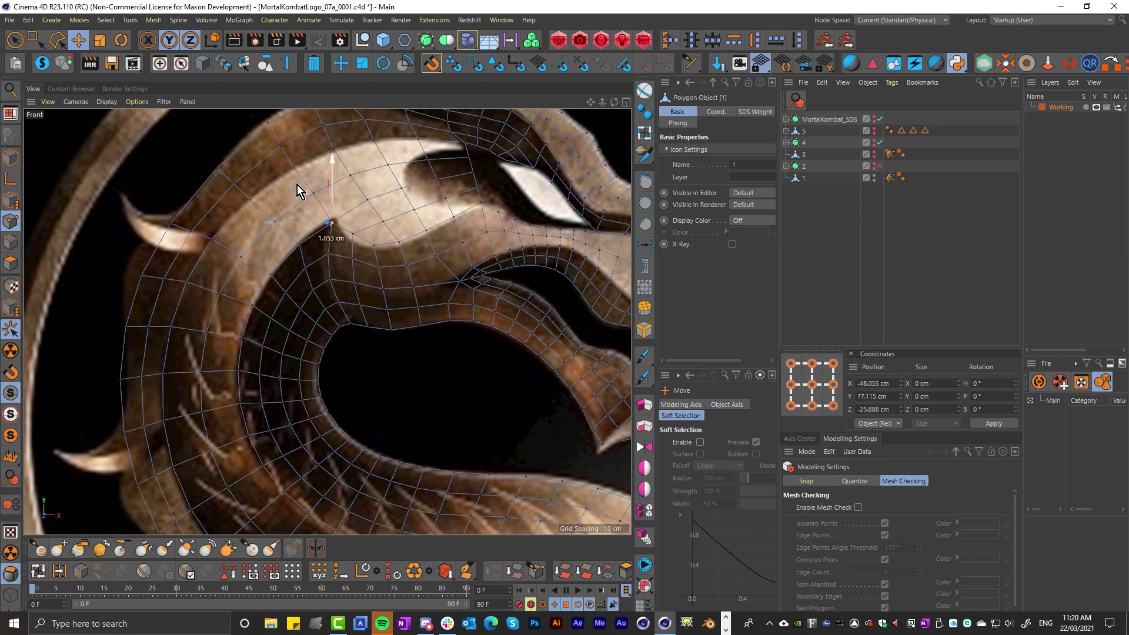
{"action": "scroll", "coordinate": [332, 210], "scroll_direction": "down", "scroll_amount": 3}
{"action": "left_click", "coordinate": [349, 228]}
{"action": "scroll", "coordinate": [374, 225], "scroll_direction": "up", "scroll_amount": 5}
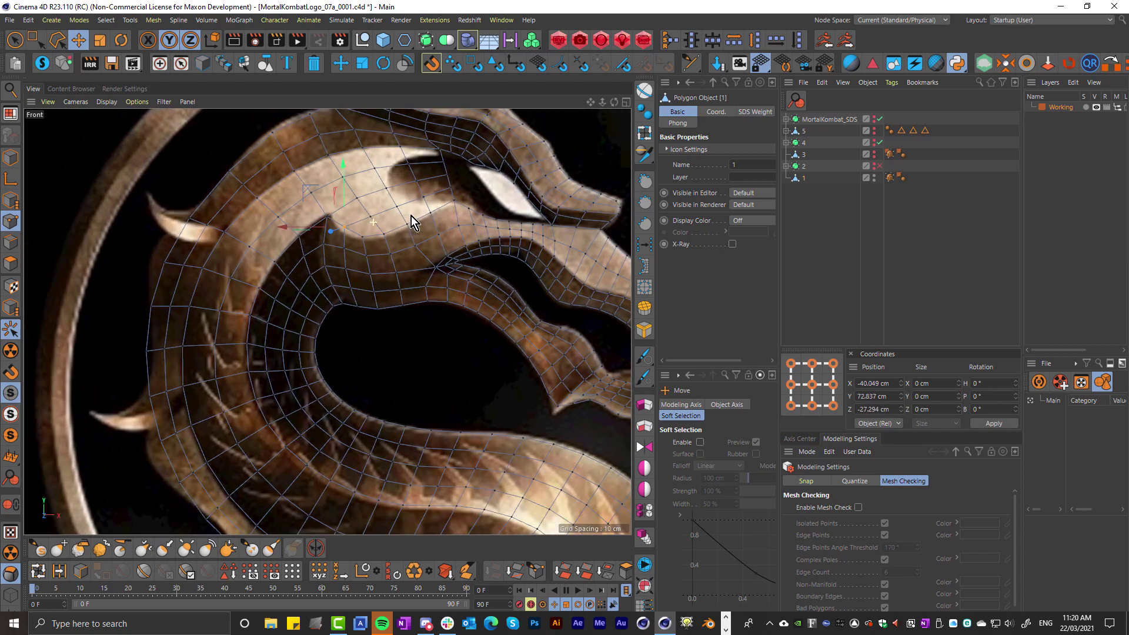
{"action": "left_click_drag", "start_coordinate": [272, 192], "coordinate": [288, 157]}
Inspect the adjusted notch points in perspective and undo their moves.
{"action": "middle_click", "coordinate": [345, 219]}
{"action": "middle_click", "coordinate": [227, 216]}
{"action": "scroll", "coordinate": [360, 247], "scroll_direction": "up", "scroll_amount": 4}
{"action": "left_click_drag", "start_coordinate": [209, 277], "coordinate": [217, 235], "text": "alt"}
{"action": "scroll", "coordinate": [217, 236], "scroll_direction": "down", "scroll_amount": 4}
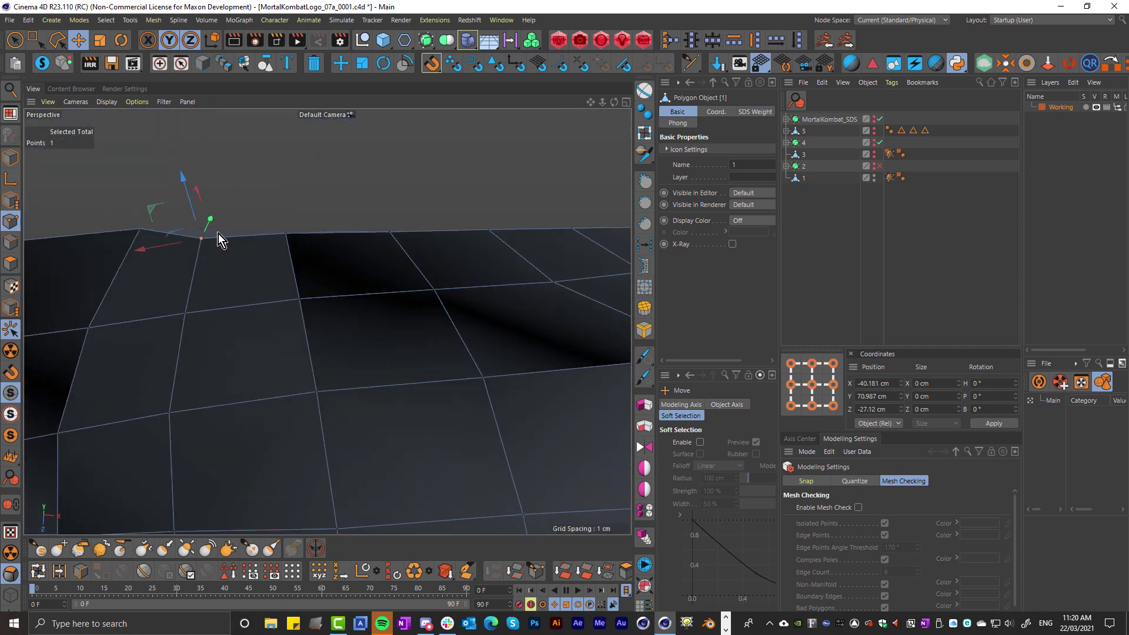
{"action": "key", "text": "ctrl+z"}
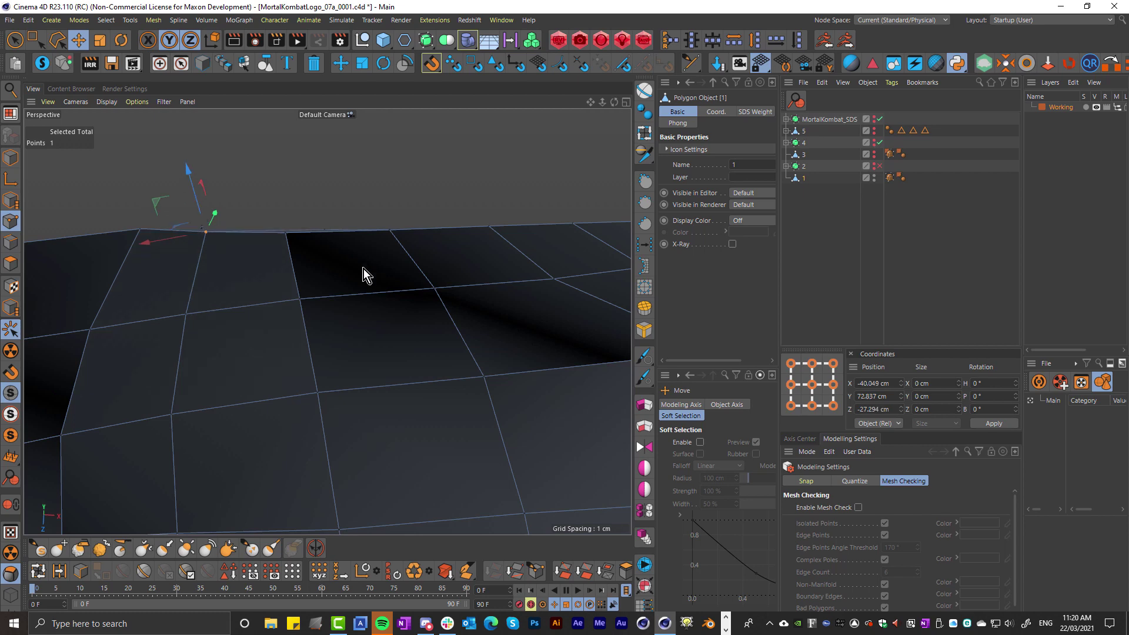
{"action": "key", "text": "ctrl+z"}
{"action": "middle_click", "coordinate": [348, 345]}
{"action": "middle_click", "coordinate": [350, 352]}
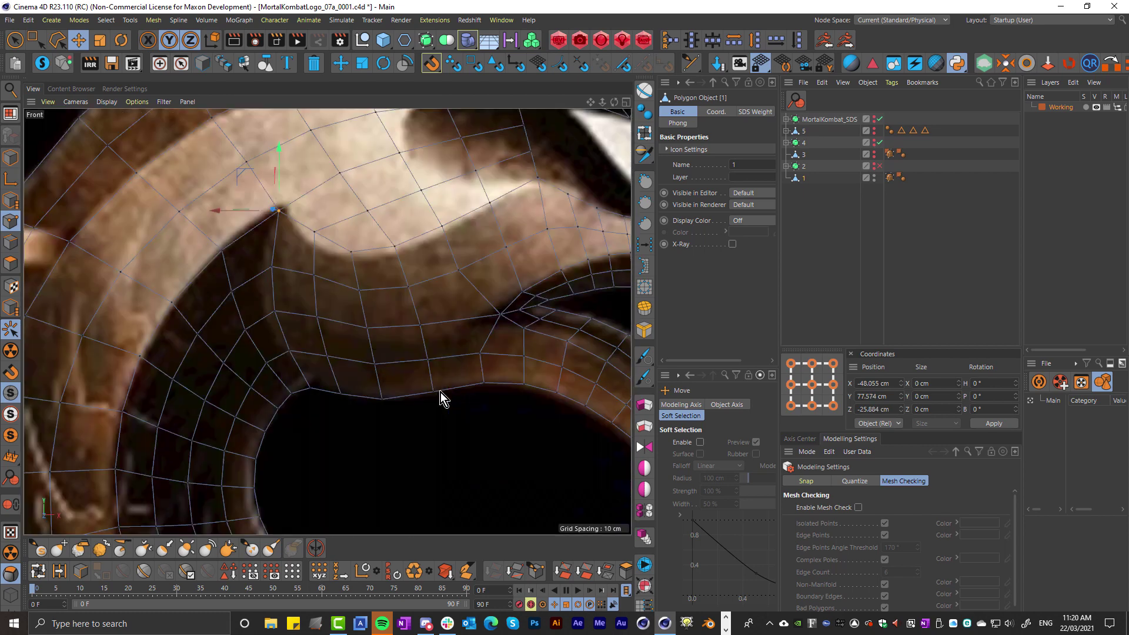
{"action": "key", "text": "ctrl+z"}
{"action": "key", "text": "ctrl+z"}
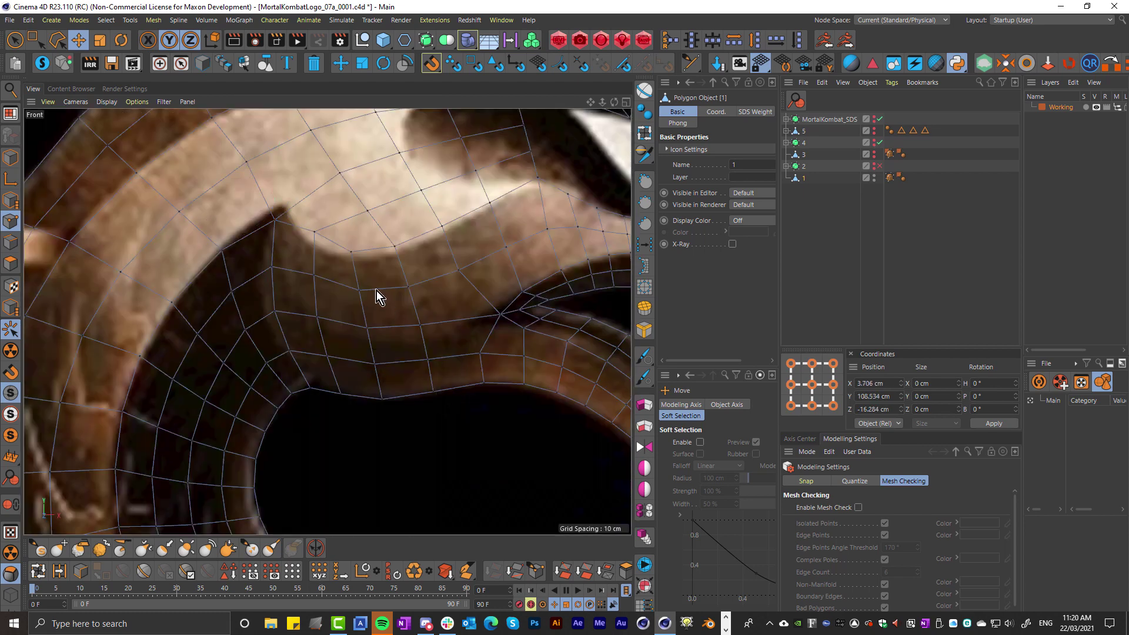
Slide the jaw notch's tip point and the point beside it to fit the reference's pointed corner.
{"action": "key", "text": "m"}
{"action": "key", "text": "o"}
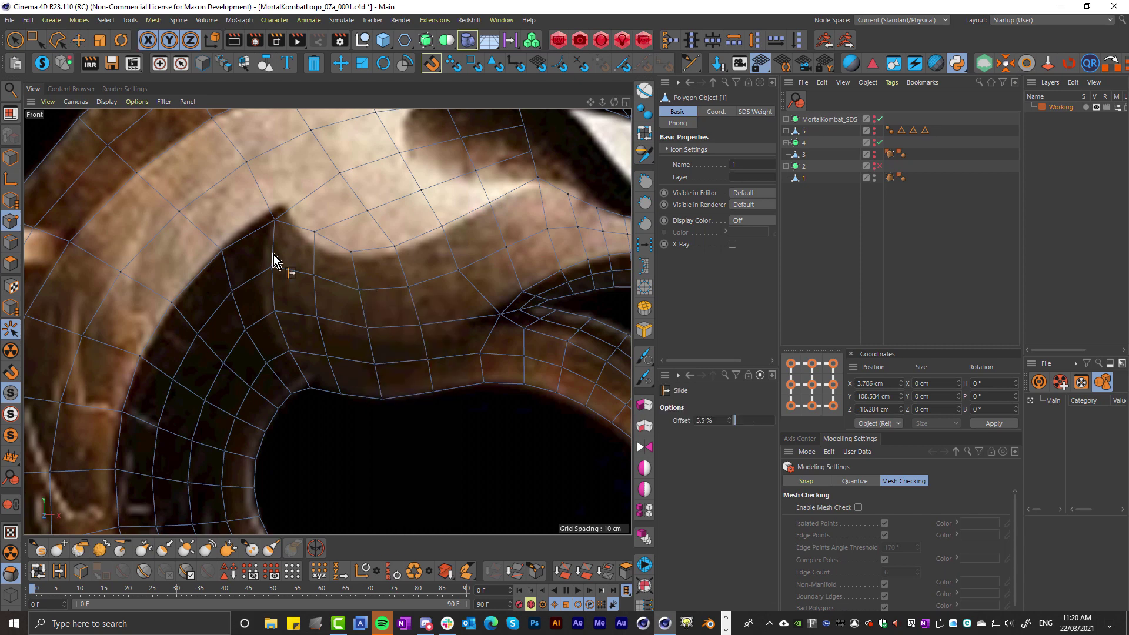
{"action": "left_click_drag", "start_coordinate": [274, 221], "coordinate": [320, 237]}
{"action": "key", "text": "e"}
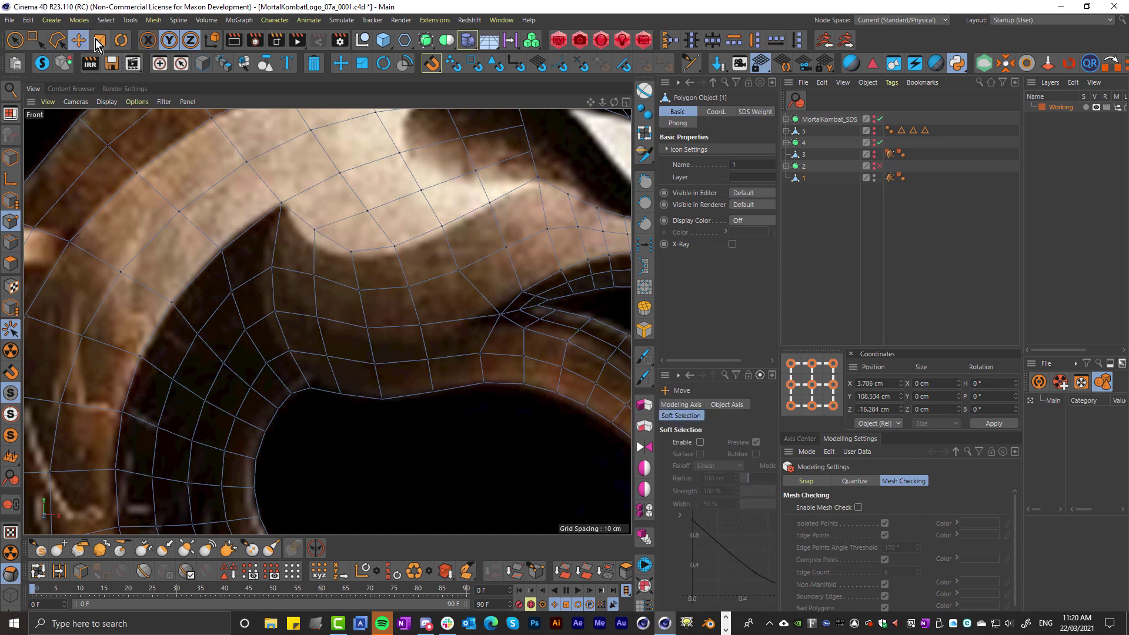
Select the point just beside the notch tip and set the move gizmo's orientation to Axis.
{"action": "left_click", "coordinate": [313, 228]}
{"action": "middle_click", "coordinate": [379, 255]}
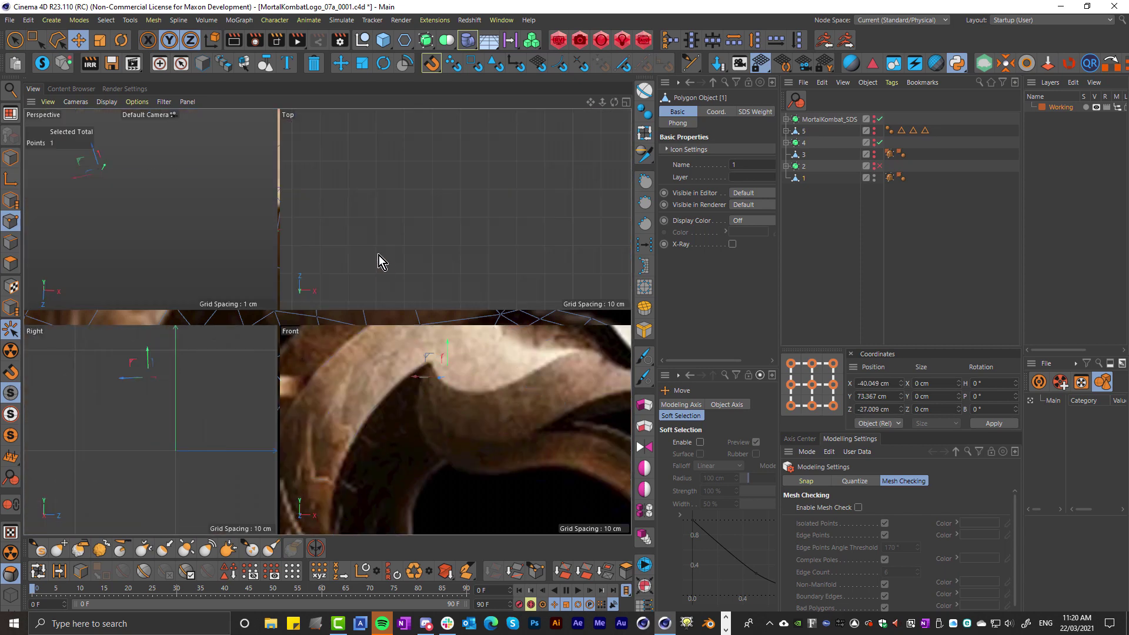
{"action": "middle_click", "coordinate": [230, 221]}
{"action": "left_click_drag", "start_coordinate": [297, 260], "coordinate": [297, 281], "text": "alt"}
{"action": "left_click_drag", "start_coordinate": [328, 321], "coordinate": [255, 311], "text": "alt"}
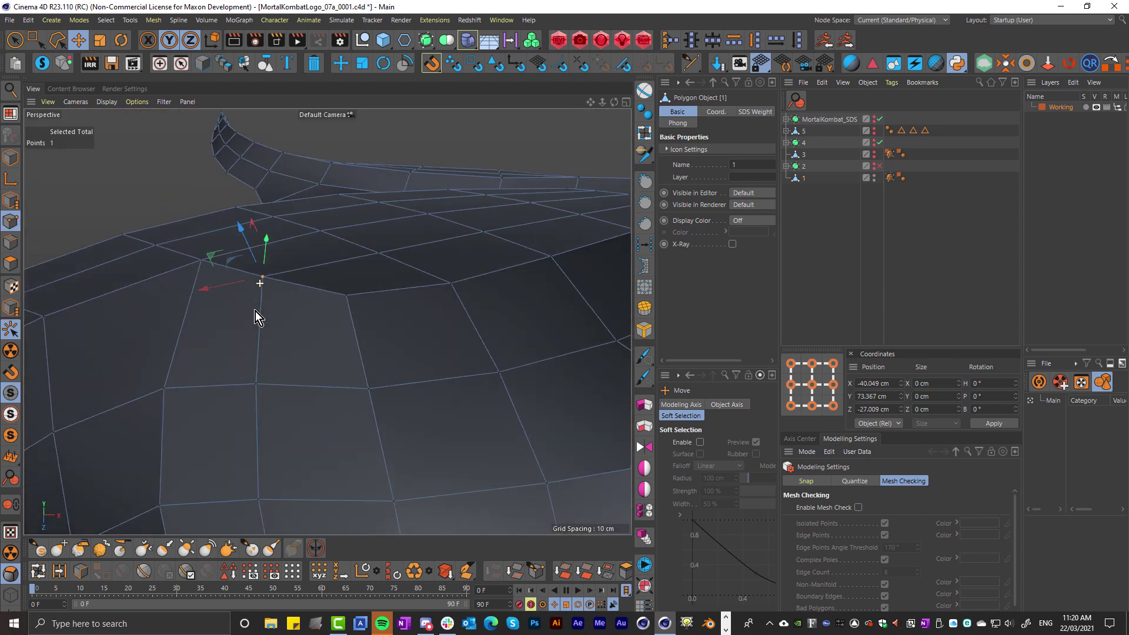
{"action": "right_click", "coordinate": [248, 246]}
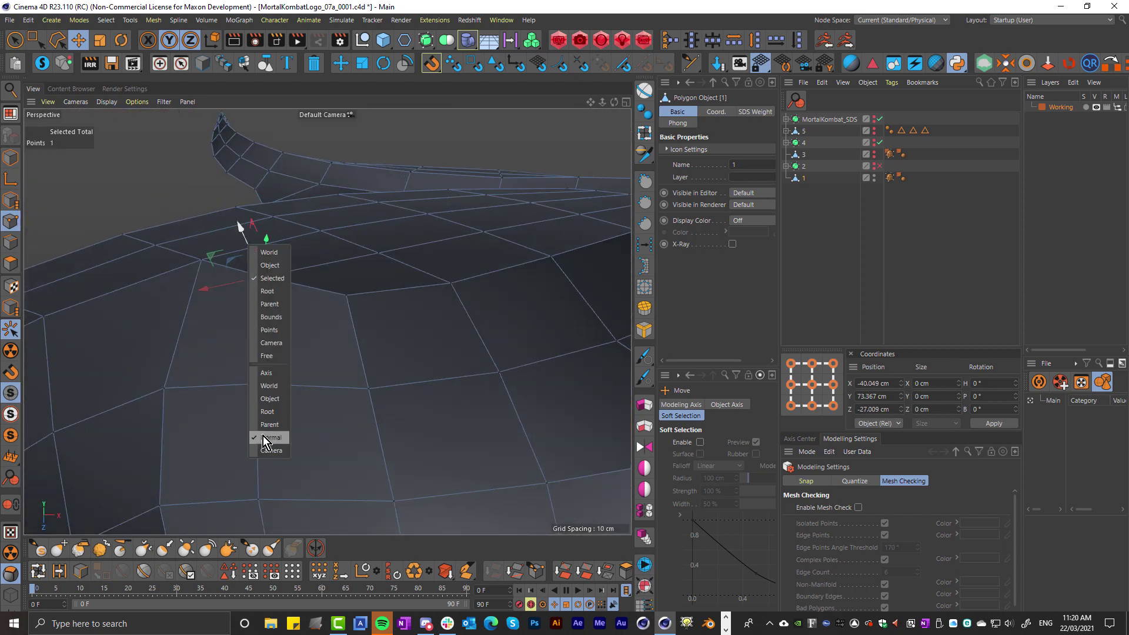
{"action": "left_click", "coordinate": [272, 372]}
Move the selected point beside the notch tip to about X -40.98 cm and Y 72.41 cm.
{"action": "left_click_drag", "start_coordinate": [282, 362], "coordinate": [259, 383], "text": "alt"}
{"action": "left_click_drag", "start_coordinate": [297, 274], "coordinate": [319, 306], "text": "alt"}
{"action": "middle_click", "coordinate": [319, 306]}
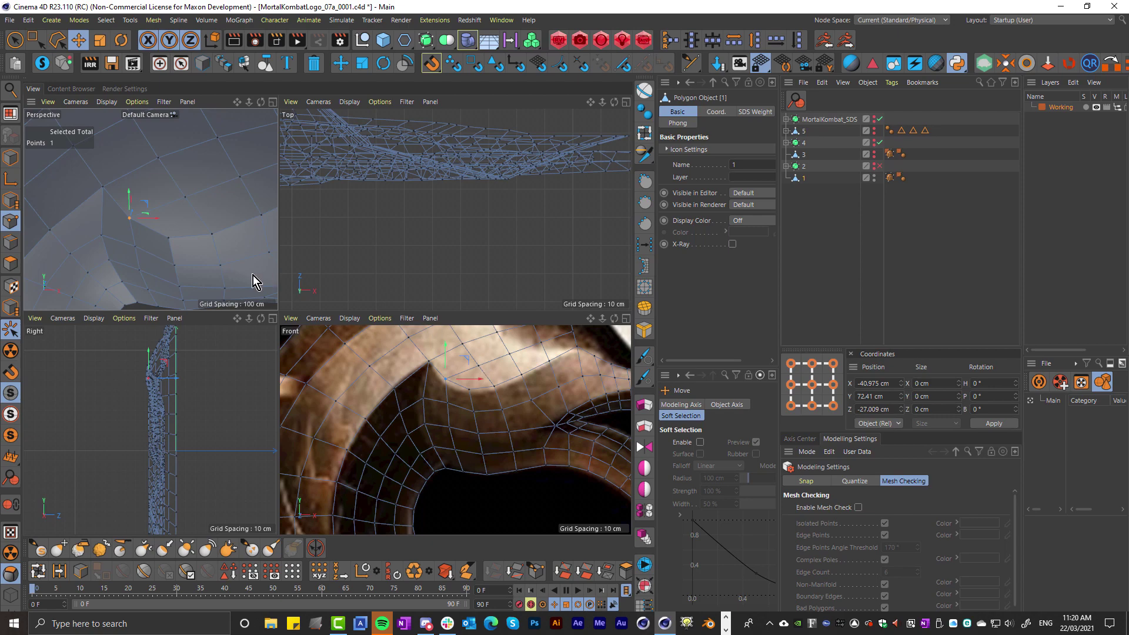
Try sliding the point beside the notch tip along its Z axis in perspective, and undo the move.
{"action": "middle_click", "coordinate": [240, 244]}
{"action": "right_click_drag", "start_coordinate": [330, 265], "coordinate": [238, 301], "text": "alt"}
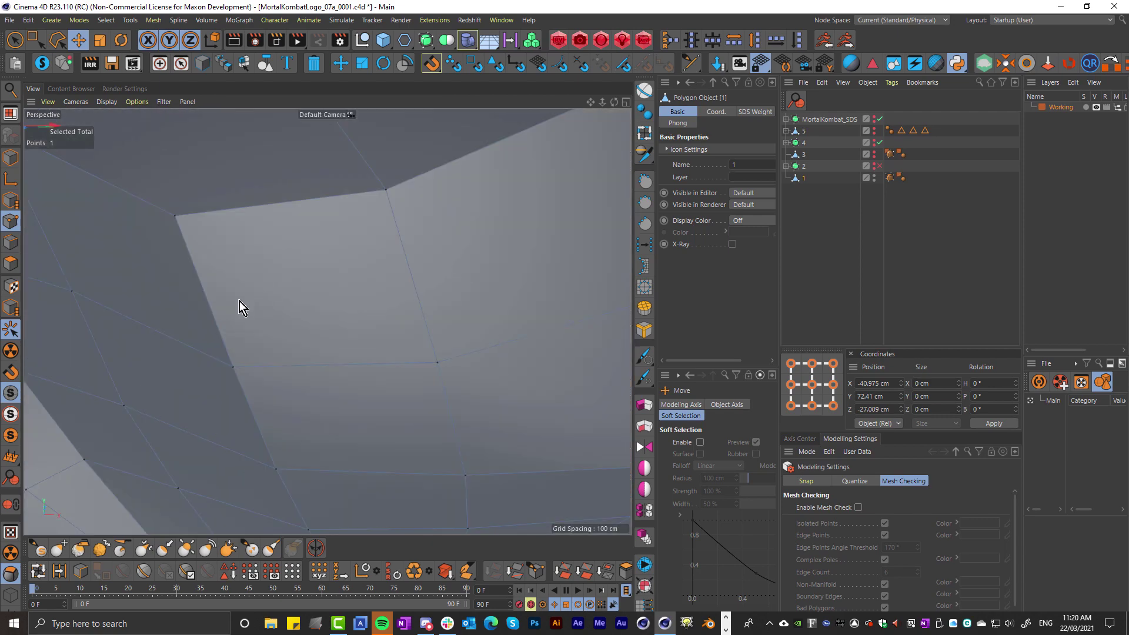
{"action": "right_click_drag", "start_coordinate": [370, 306], "coordinate": [326, 292], "text": "alt"}
{"action": "left_click_drag", "start_coordinate": [370, 317], "coordinate": [459, 319], "text": "alt"}
{"action": "mouse_move", "coordinate": [381, 302]}
{"action": "left_mouse_down", "text": "alt"}
{"action": "mouse_move", "coordinate": [391, 267]}
{"action": "mouse_move", "coordinate": [390, 285]}
{"action": "left_mouse_up", "text": "alt"}
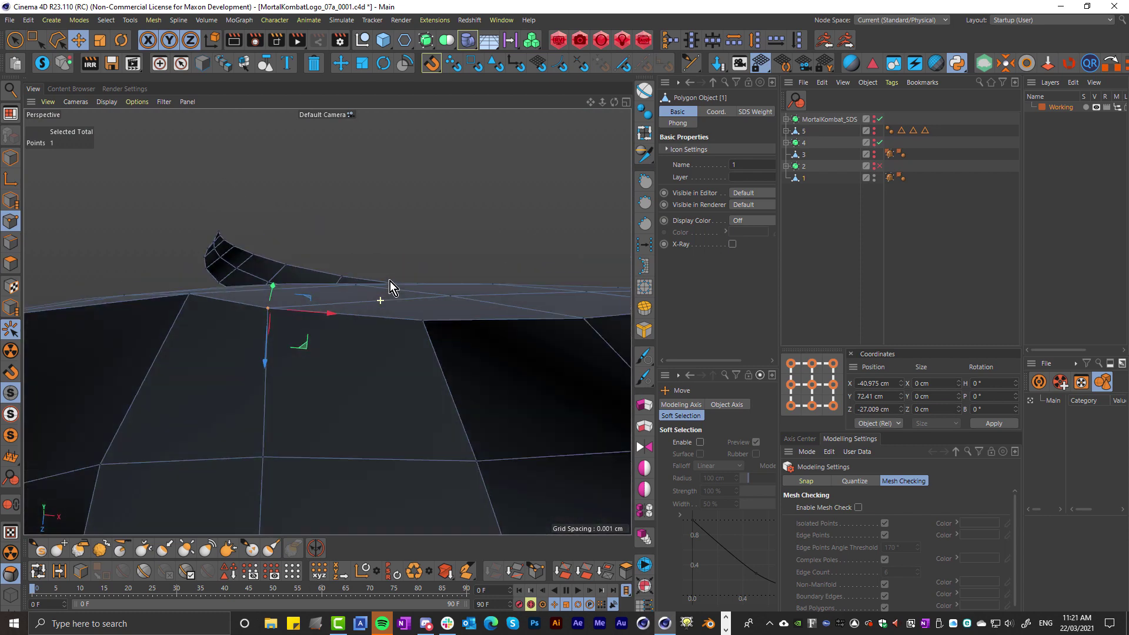
{"action": "left_click_drag", "start_coordinate": [267, 352], "coordinate": [266, 361]}
{"action": "left_click_drag", "start_coordinate": [346, 371], "coordinate": [337, 294], "text": "alt"}
{"action": "key", "text": "ctrl+z"}
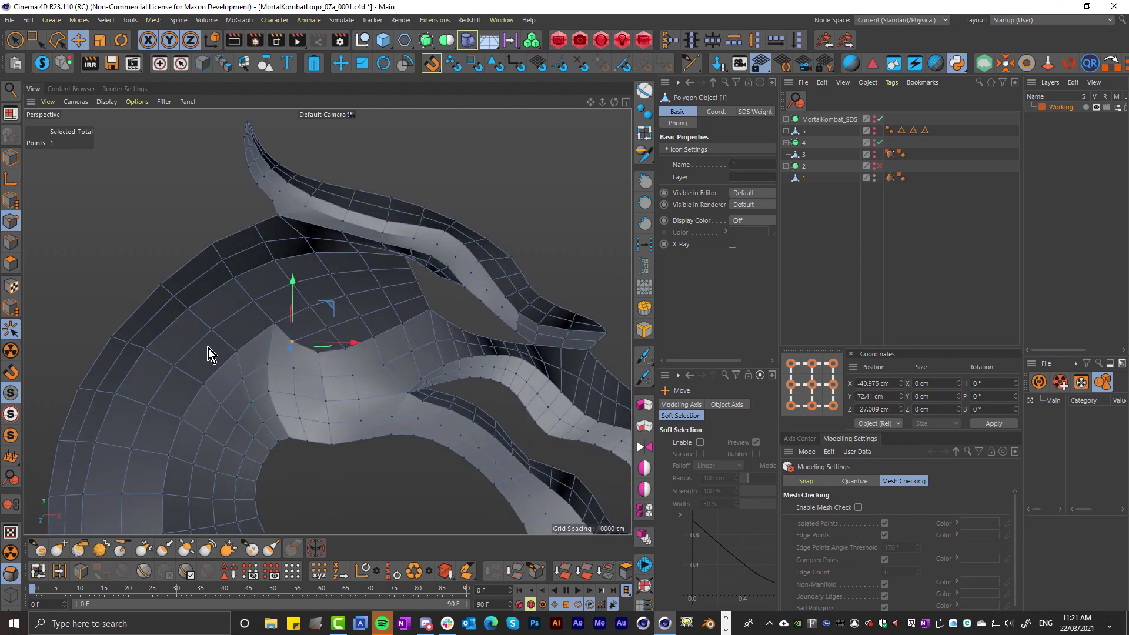
{"action": "left_click_drag", "start_coordinate": [208, 348], "coordinate": [461, 256], "text": "alt"}
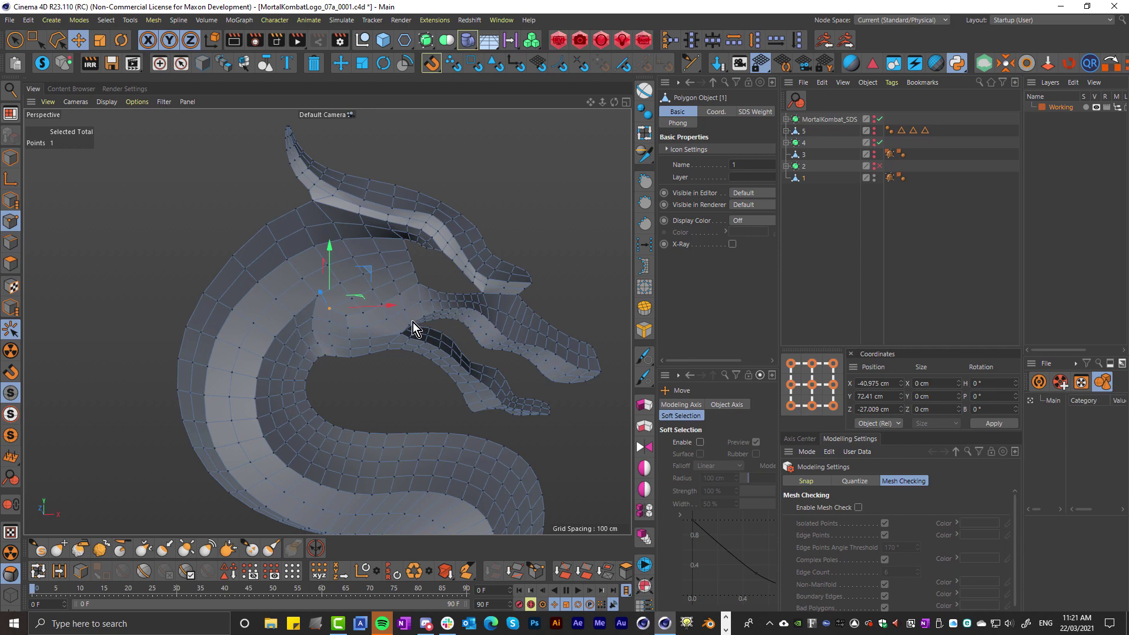
Select the cheek point near X -18.9 cm, Y 60.5 cm, try moving it along the surface, and undo the move.
{"action": "right_click_drag", "start_coordinate": [415, 306], "coordinate": [506, 299], "text": "alt"}
{"action": "left_click_drag", "start_coordinate": [366, 294], "coordinate": [401, 353], "text": "alt"}
{"action": "left_click", "coordinate": [385, 379]}
{"action": "right_click_drag", "start_coordinate": [444, 388], "coordinate": [488, 389], "text": "alt"}
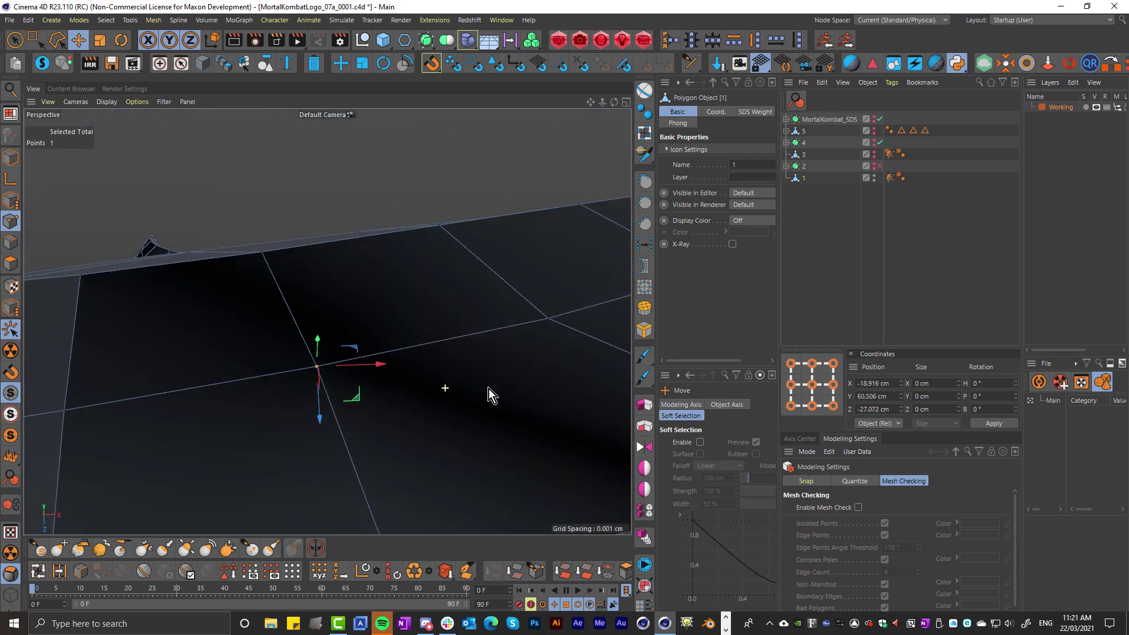
{"action": "left_click_drag", "start_coordinate": [474, 377], "coordinate": [478, 316], "text": "alt"}
{"action": "left_click_drag", "start_coordinate": [316, 429], "coordinate": [426, 441]}
{"action": "mouse_move", "coordinate": [352, 413]}
{"action": "left_mouse_down", "text": "alt"}
{"action": "mouse_move", "coordinate": [360, 382]}
{"action": "mouse_move", "coordinate": [369, 421]}
{"action": "left_mouse_up", "text": "alt"}
{"action": "key", "text": "ctrl+z"}
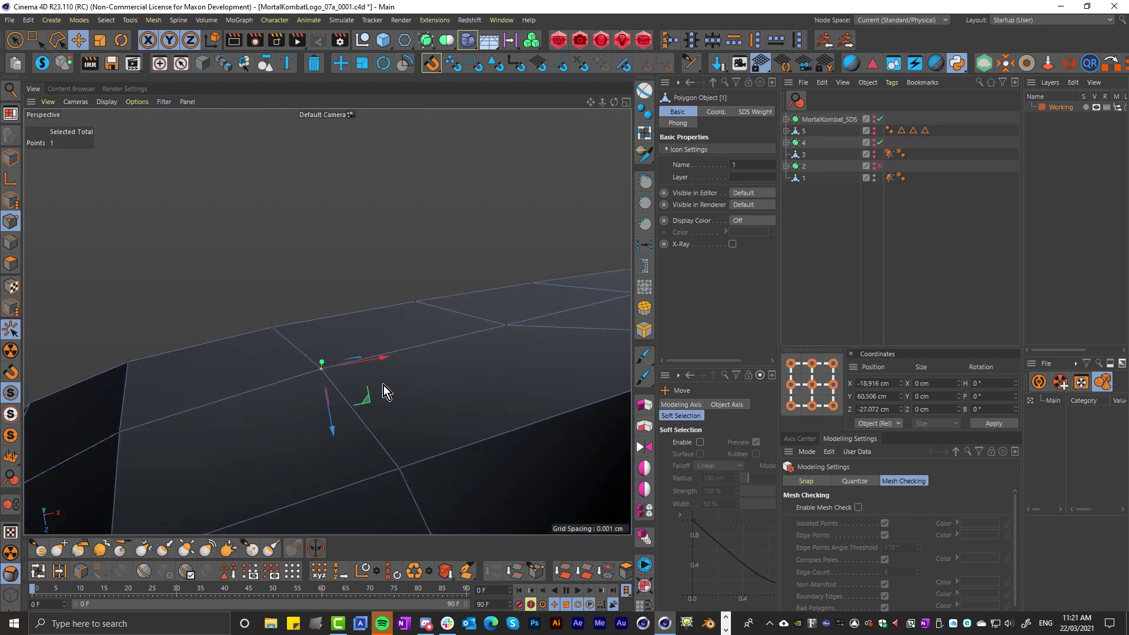
Examine the surface flow around the selected cheek point, the horn and the brow from several angles.
{"action": "right_click_drag", "start_coordinate": [383, 386], "coordinate": [347, 400], "text": "alt"}
{"action": "left_click_drag", "start_coordinate": [347, 400], "coordinate": [404, 399], "text": "alt"}
{"action": "right_click_drag", "start_coordinate": [404, 399], "coordinate": [312, 373], "text": "alt"}
{"action": "left_click_drag", "start_coordinate": [312, 373], "coordinate": [323, 407], "text": "alt"}
{"action": "left_click_drag", "start_coordinate": [328, 320], "coordinate": [325, 345], "text": "alt"}
{"action": "right_click_drag", "start_coordinate": [325, 345], "coordinate": [383, 331], "text": "alt"}
{"action": "mouse_move", "coordinate": [376, 330]}
{"action": "left_mouse_down", "text": "alt"}
{"action": "mouse_move", "coordinate": [371, 362]}
{"action": "mouse_move", "coordinate": [362, 334]}
{"action": "left_mouse_up", "text": "alt"}
{"action": "right_click_drag", "start_coordinate": [361, 334], "coordinate": [277, 327], "text": "alt"}
{"action": "left_click_drag", "start_coordinate": [277, 327], "coordinate": [305, 231], "text": "alt"}
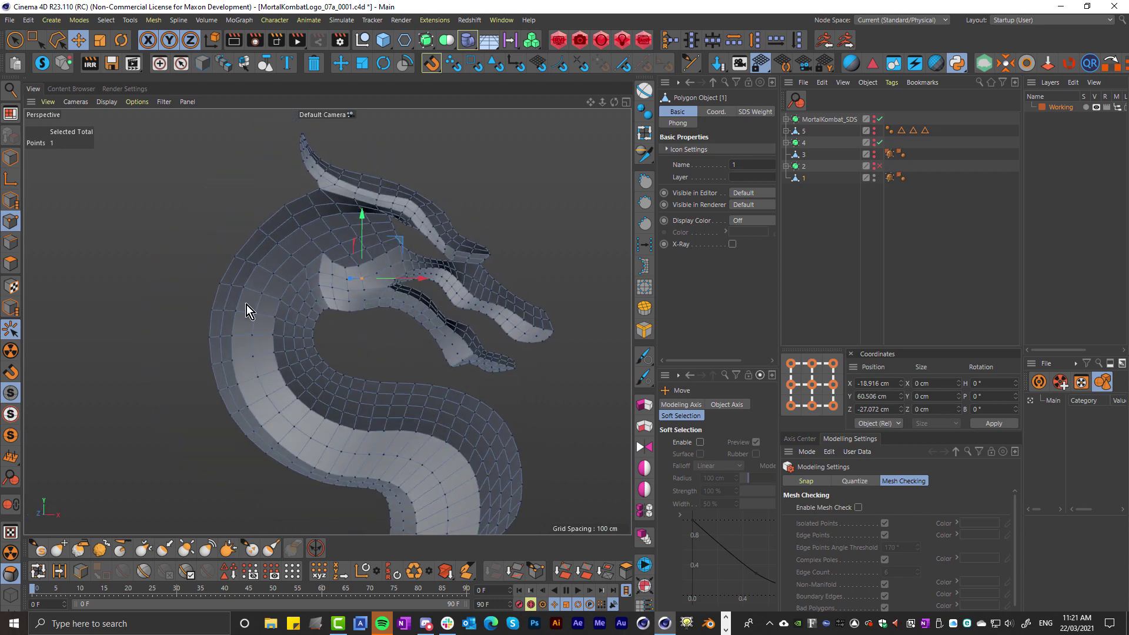
{"action": "scroll", "coordinate": [425, 212], "scroll_direction": "up", "scroll_amount": 2}
{"action": "left_click_drag", "start_coordinate": [429, 213], "coordinate": [396, 225], "text": "alt"}
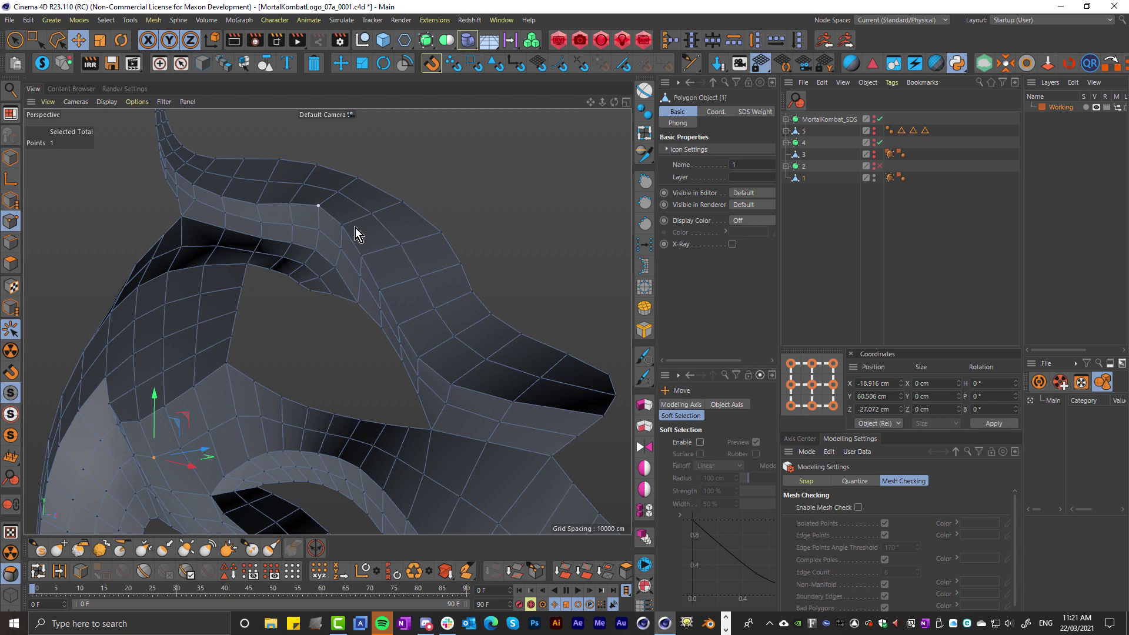
{"action": "left_click_drag", "start_coordinate": [385, 252], "coordinate": [453, 303], "text": "alt"}
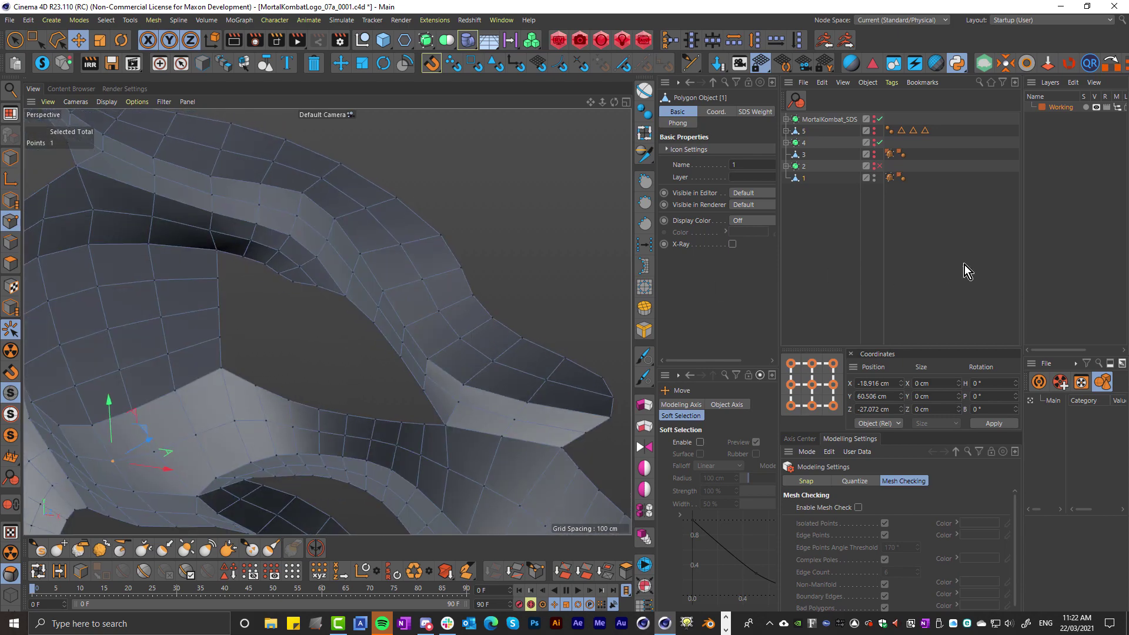
Hide object 1, show object 2 in the viewport, and view the dragon's head and neck from several sides.
{"action": "left_click", "coordinate": [874, 176], "text": "alt"}
{"action": "left_click", "coordinate": [873, 176], "text": "alt"}
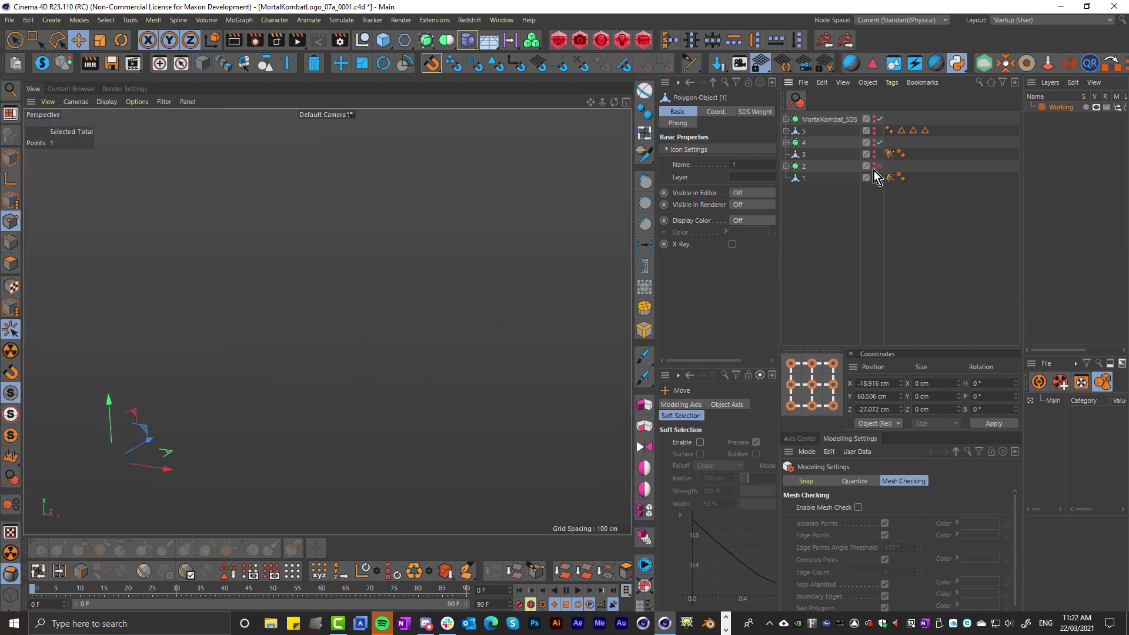
{"action": "left_click", "coordinate": [874, 167], "text": "alt"}
{"action": "right_click_drag", "start_coordinate": [328, 271], "coordinate": [207, 276], "text": "alt"}
{"action": "left_click_drag", "start_coordinate": [207, 276], "coordinate": [390, 273], "text": "alt"}
{"action": "left_click_drag", "start_coordinate": [393, 218], "coordinate": [267, 217], "text": "alt"}
{"action": "right_click_drag", "start_coordinate": [267, 216], "coordinate": [359, 246], "text": "alt"}
{"action": "left_click_drag", "start_coordinate": [358, 245], "coordinate": [206, 226], "text": "alt"}
Select eight polygons along the upper back of the neck on the mesh inside object 2, using Live Selection in polygon mode.
{"action": "left_click", "coordinate": [10, 263]}
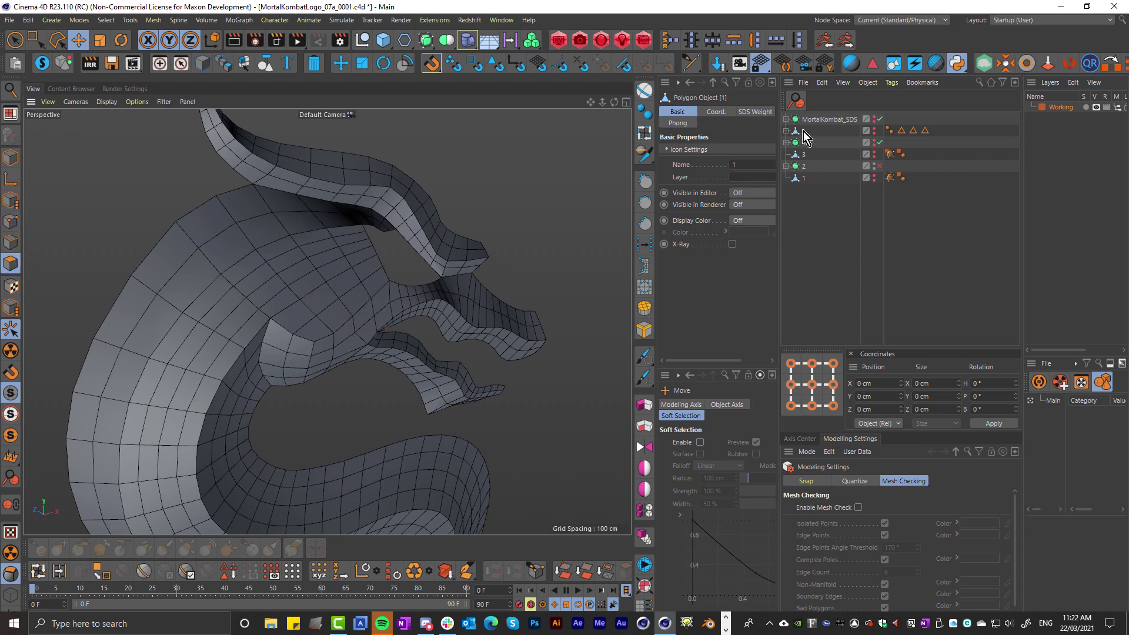
{"action": "left_click", "coordinate": [787, 167]}
{"action": "left_click", "coordinate": [809, 178]}
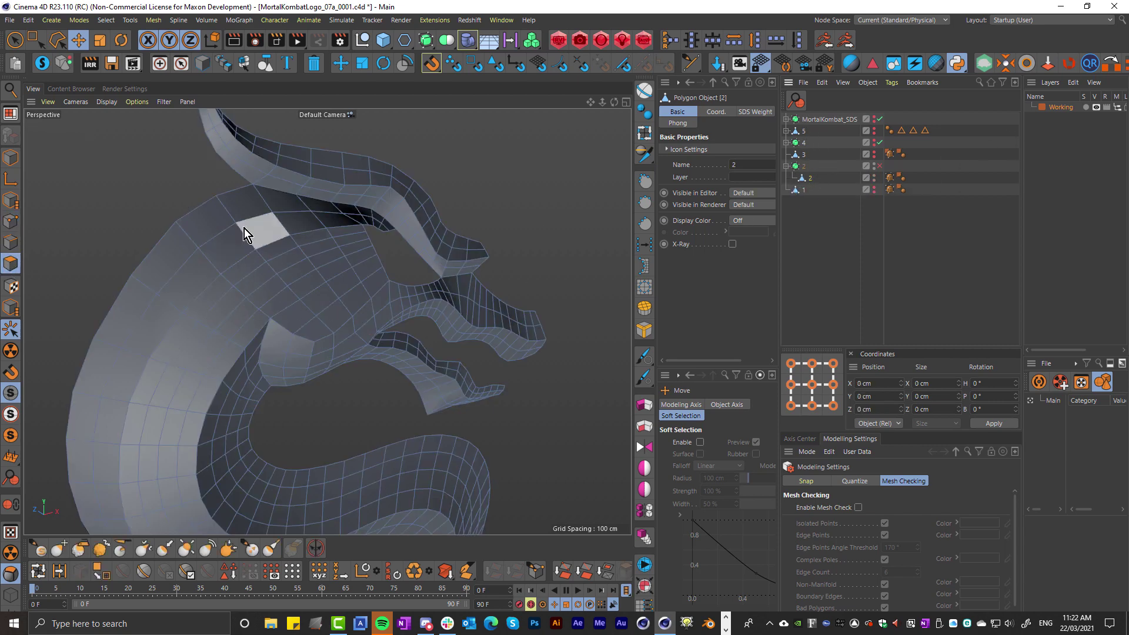
{"action": "key", "text": "9"}
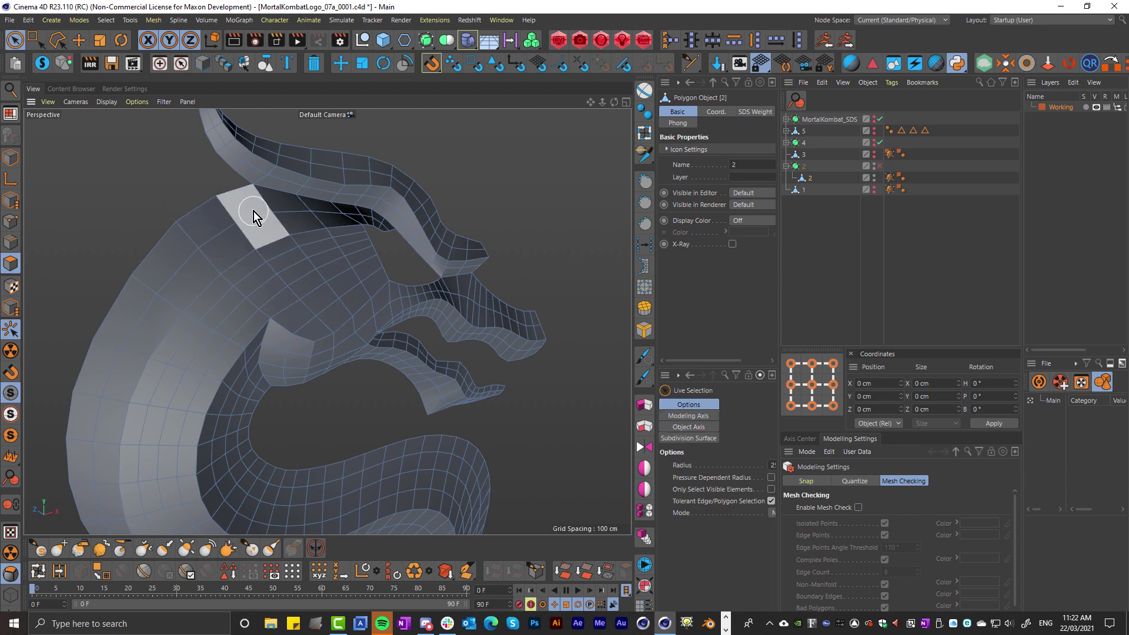
{"action": "mouse_move", "coordinate": [255, 217]}
{"action": "left_mouse_down"}
{"action": "mouse_move", "coordinate": [175, 263]}
{"action": "mouse_move", "coordinate": [138, 320]}
{"action": "mouse_move", "coordinate": [313, 303]}
{"action": "mouse_move", "coordinate": [401, 271]}
{"action": "mouse_move", "coordinate": [382, 306]}
{"action": "mouse_move", "coordinate": [343, 299]}
{"action": "mouse_move", "coordinate": [375, 298]}
{"action": "left_mouse_up"}
Compare the body's outline with the reference image in the front view, down to the lower body and circle.
{"action": "middle_click", "coordinate": [482, 359]}
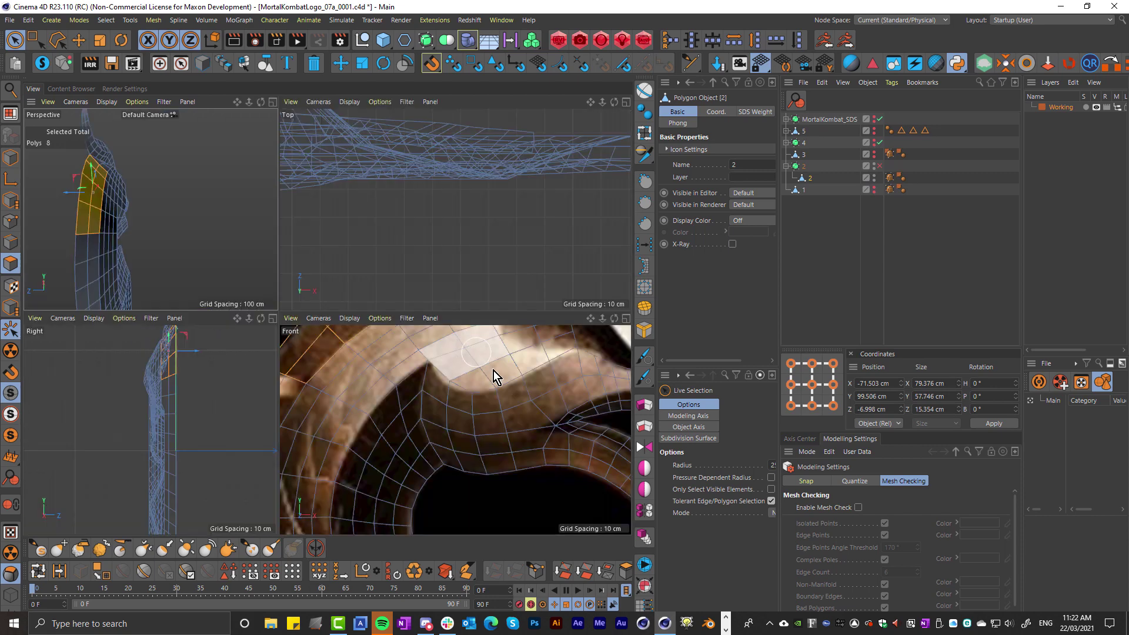
{"action": "middle_click", "coordinate": [499, 408]}
{"action": "scroll", "coordinate": [451, 319], "scroll_direction": "down", "scroll_amount": 6}
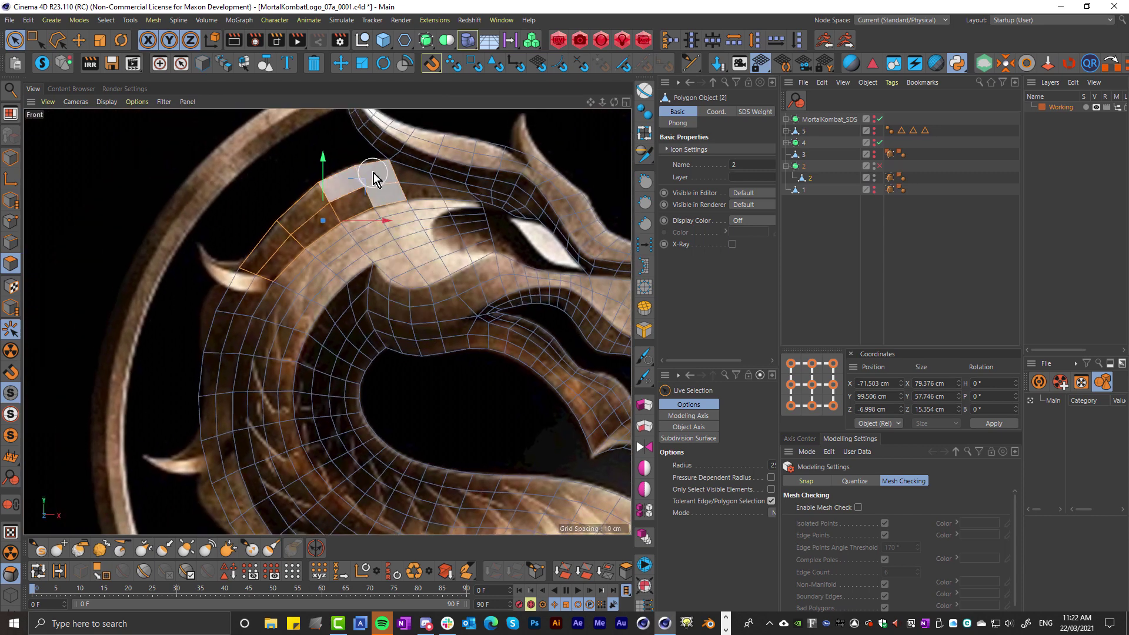
{"action": "scroll", "coordinate": [302, 260], "scroll_direction": "down", "scroll_amount": 3}
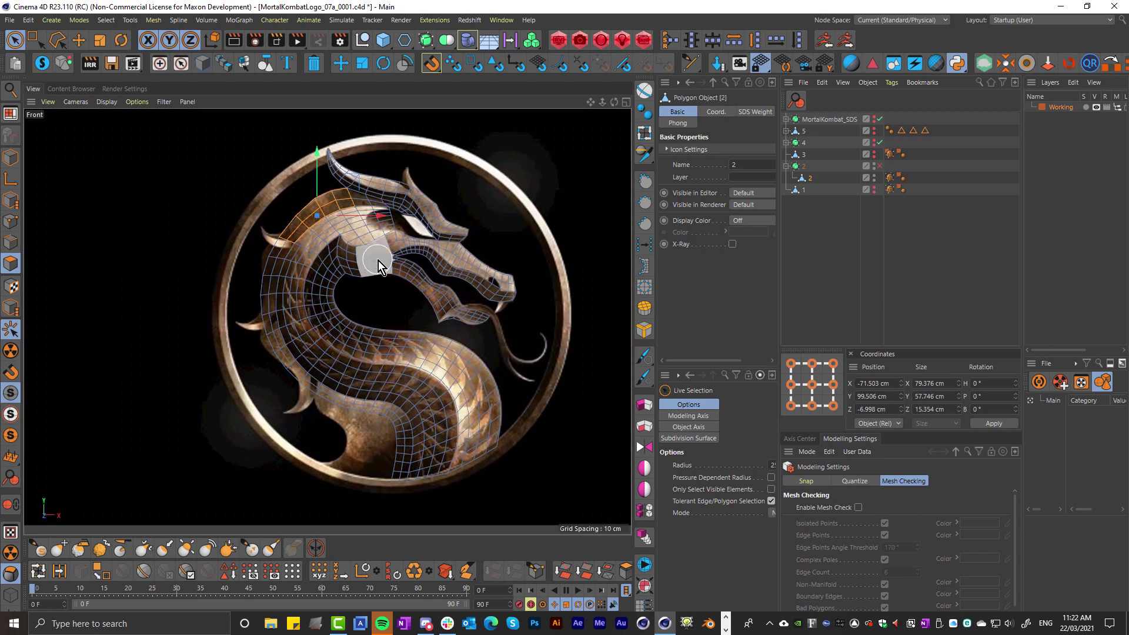
{"action": "scroll", "coordinate": [415, 295], "scroll_direction": "up", "scroll_amount": 5}
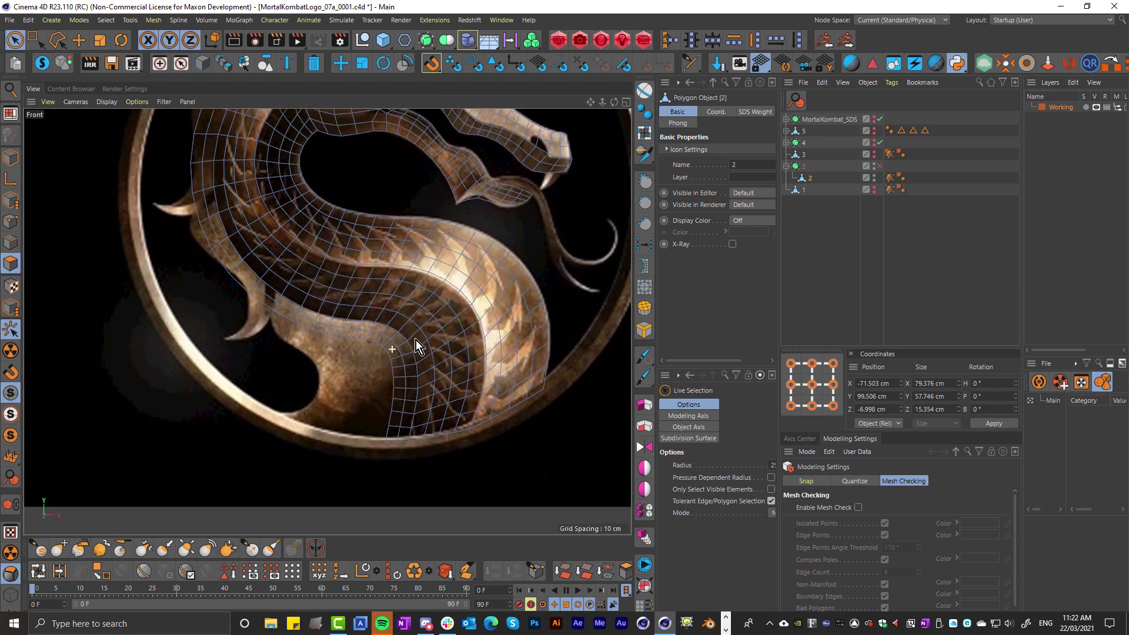
{"action": "scroll", "coordinate": [416, 345], "scroll_direction": "up", "scroll_amount": 3}
{"action": "left_click", "coordinate": [402, 450]}
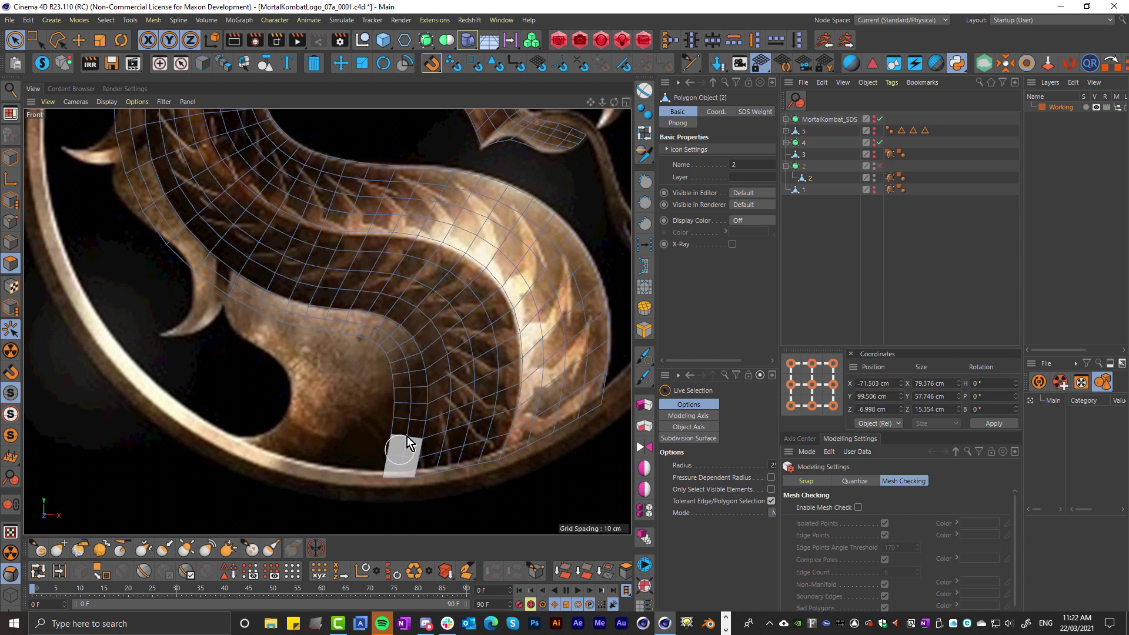
{"action": "left_click", "coordinate": [253, 318]}
{"action": "left_click", "coordinate": [426, 365]}
{"action": "left_click", "coordinate": [373, 367]}
{"action": "left_click", "coordinate": [419, 333]}
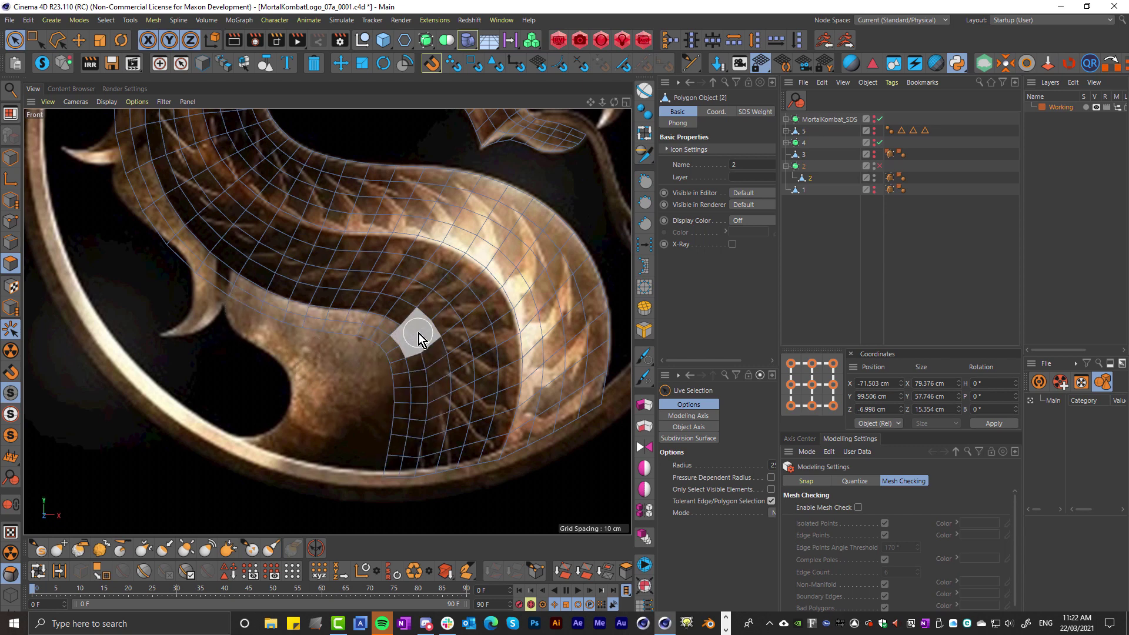
{"action": "middle_click_drag", "start_coordinate": [419, 333], "coordinate": [462, 398], "text": "alt"}
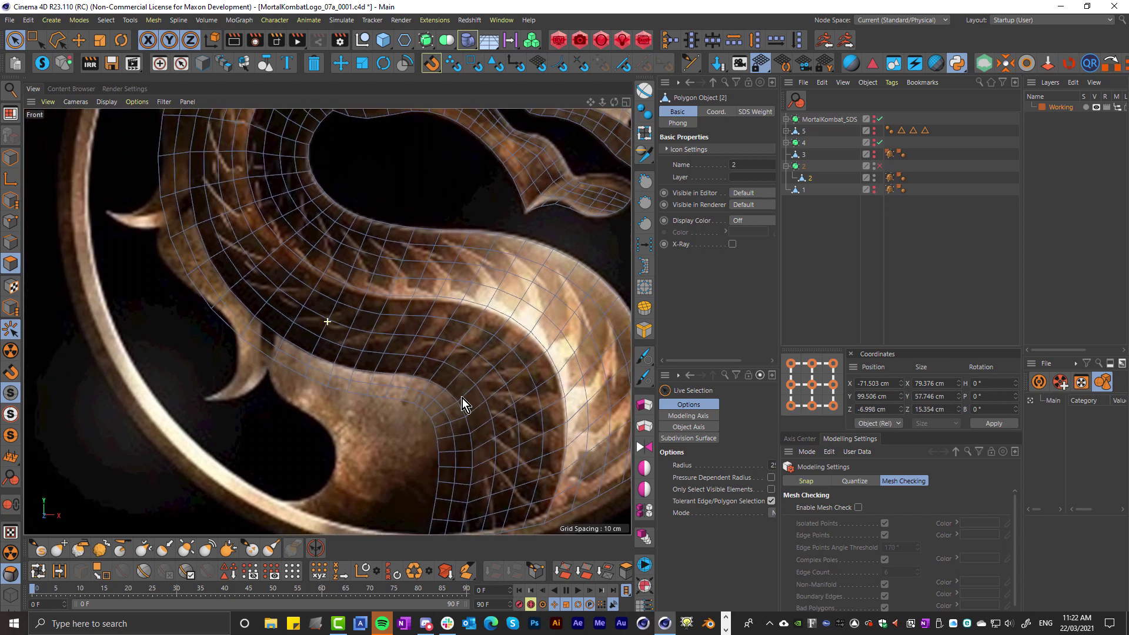
Switch to the Move tool and examine the selected neck polygons against the reference's back spike, in front view and perspective.
{"action": "left_click", "coordinate": [78, 41]}
{"action": "scroll", "coordinate": [345, 305], "scroll_direction": "down", "scroll_amount": 5}
{"action": "scroll", "coordinate": [393, 270], "scroll_direction": "up", "scroll_amount": 2}
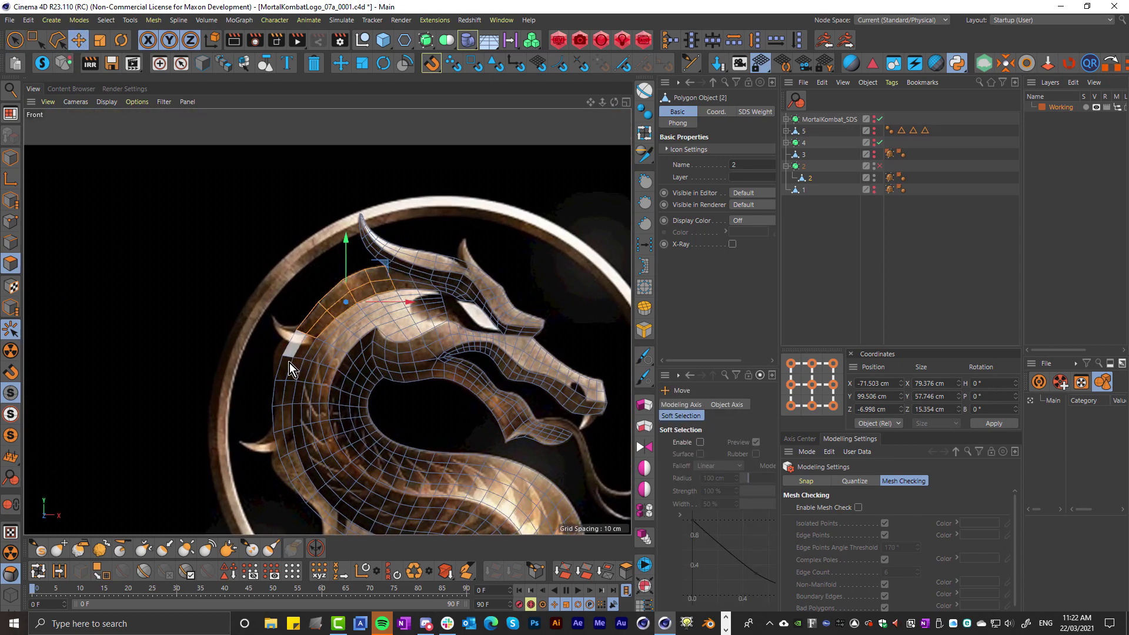
{"action": "scroll", "coordinate": [326, 470], "scroll_direction": "up", "scroll_amount": 1}
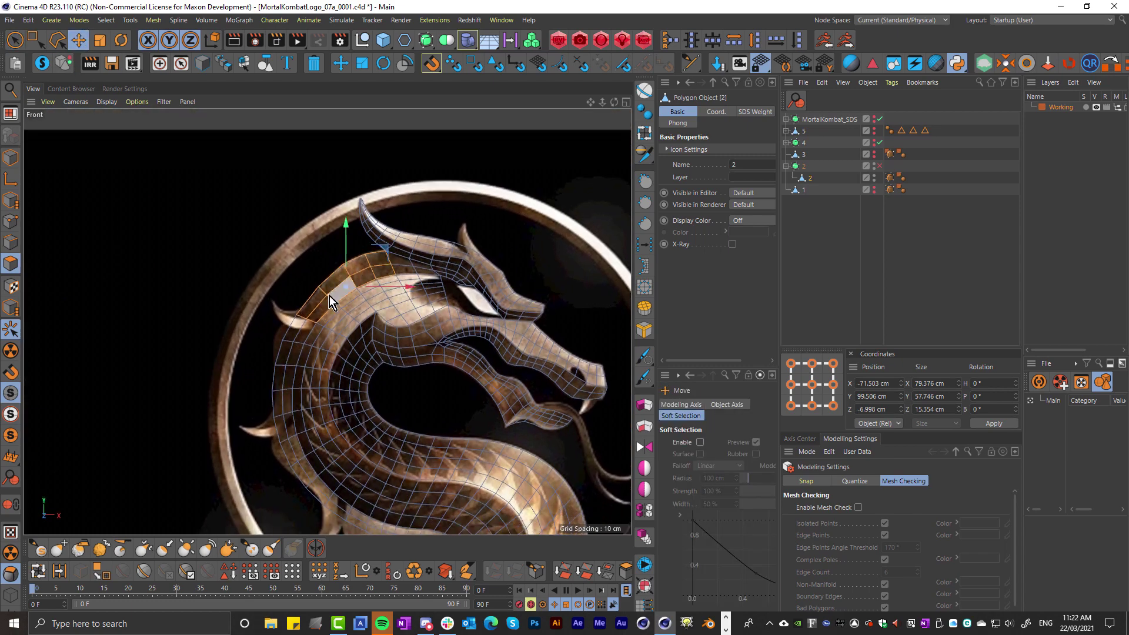
{"action": "scroll", "coordinate": [352, 298], "scroll_direction": "up", "scroll_amount": 4}
{"action": "left_click", "coordinate": [276, 331], "text": "shift"}
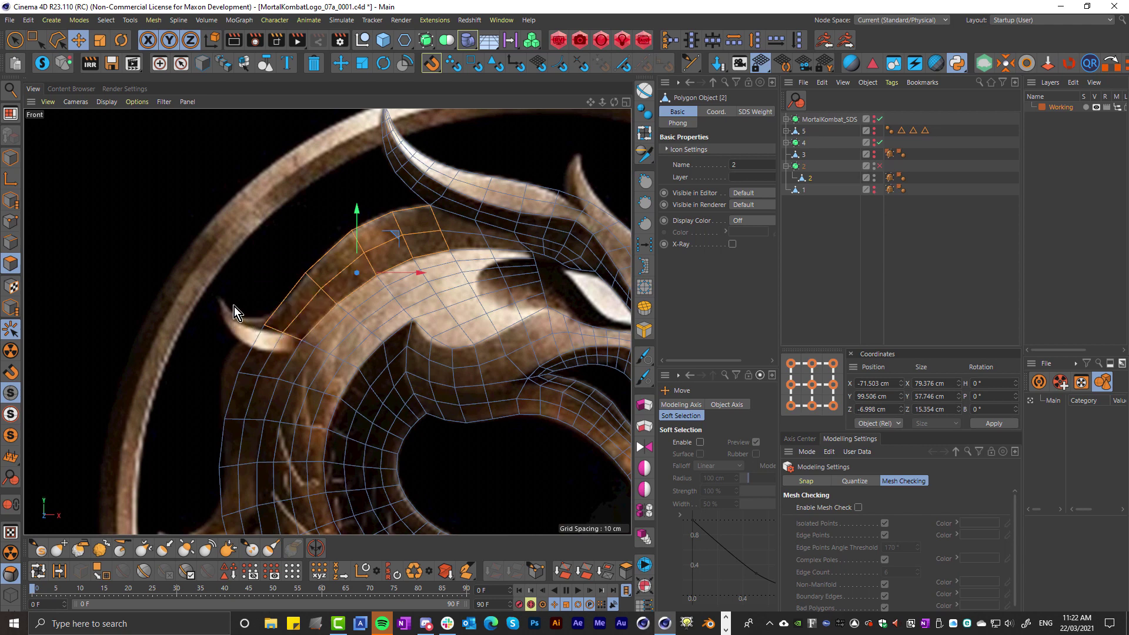
{"action": "middle_click", "coordinate": [379, 357]}
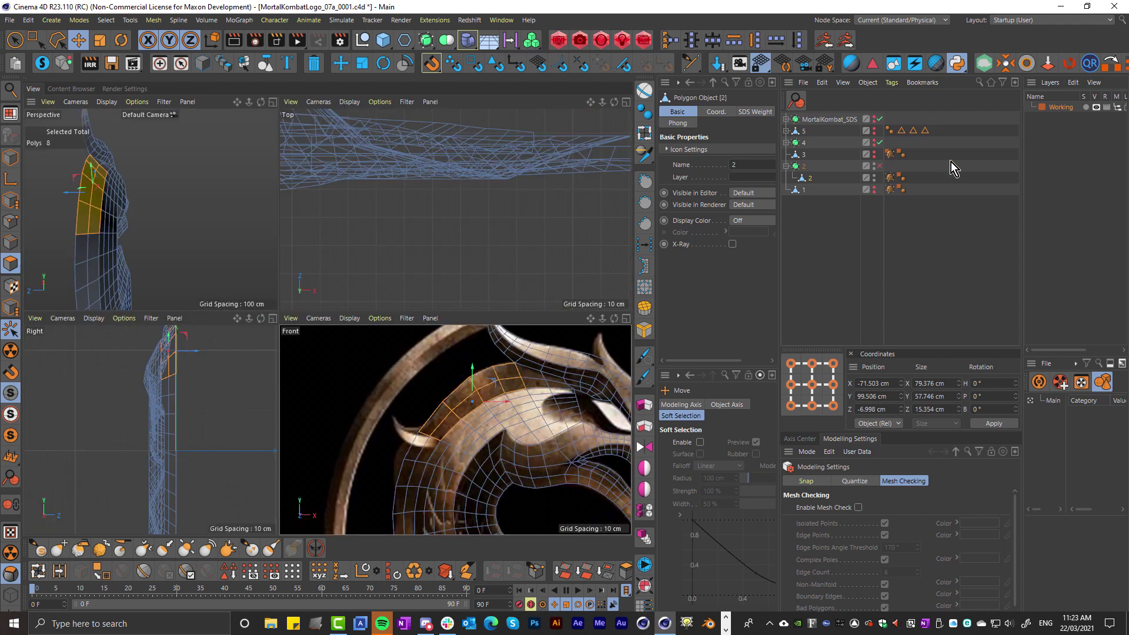
{"action": "middle_click", "coordinate": [254, 238]}
{"action": "left_click_drag", "start_coordinate": [359, 276], "coordinate": [139, 264], "text": "alt"}
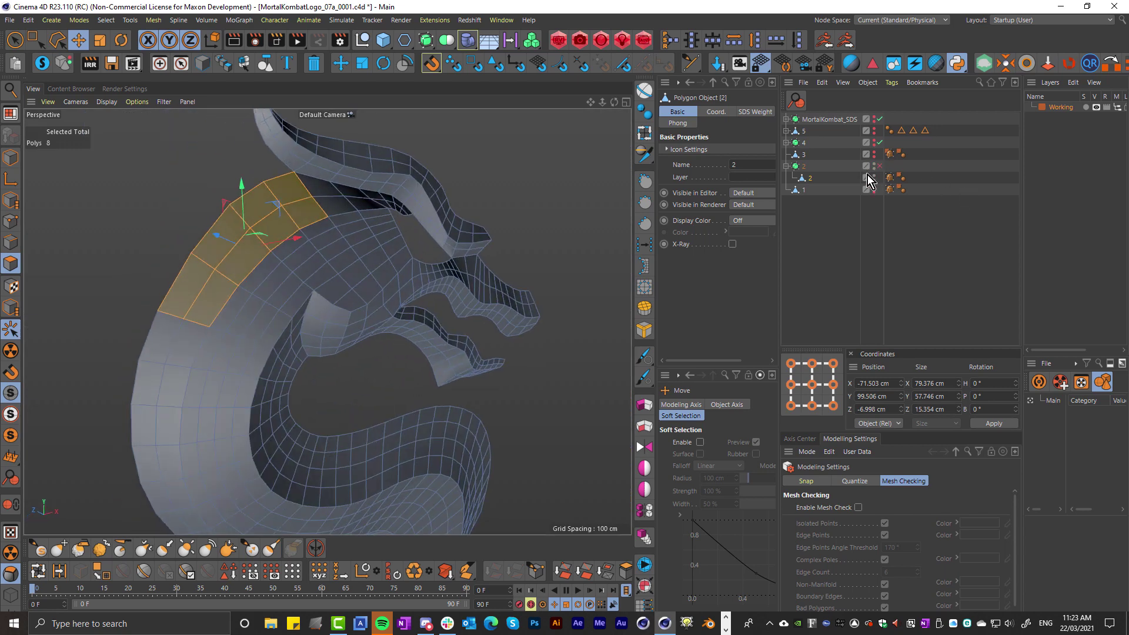
Hide object 2, show object 3 in the viewport, and select object 3.
{"action": "left_click", "coordinate": [786, 167]}
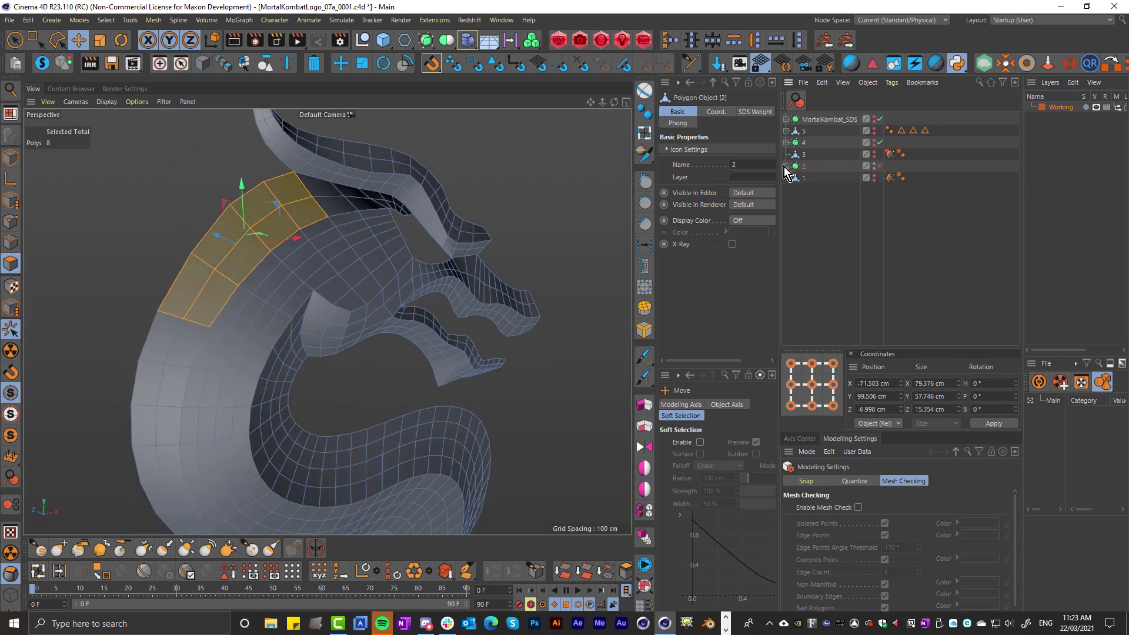
{"action": "left_click", "coordinate": [874, 164]}
{"action": "left_click", "coordinate": [874, 155], "text": "alt"}
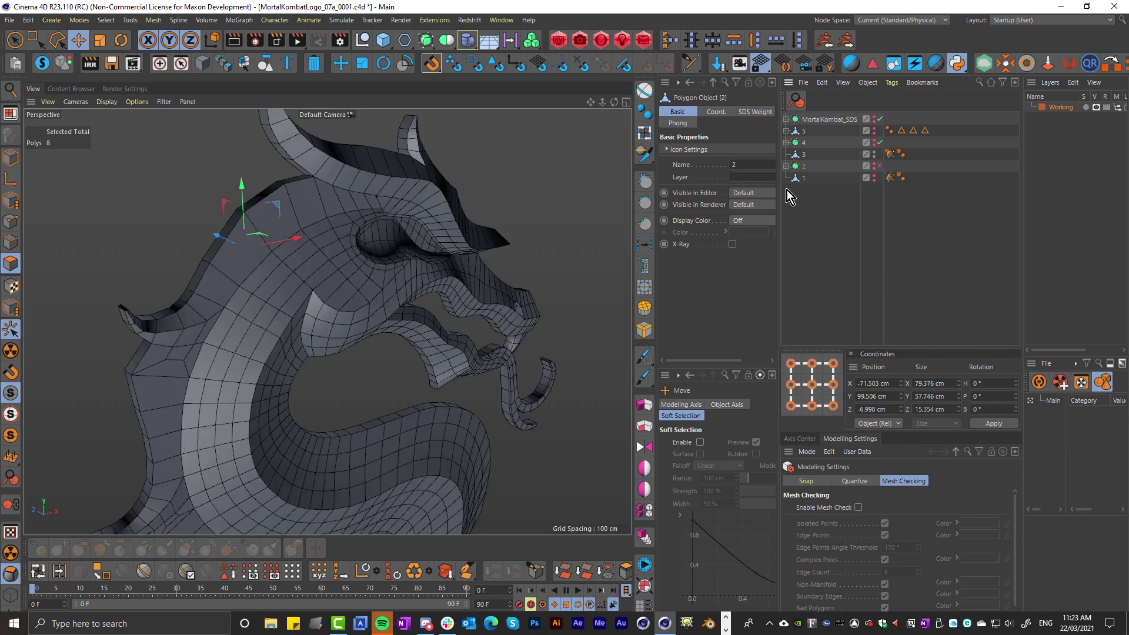
{"action": "scroll", "coordinate": [333, 247], "scroll_direction": "down", "scroll_amount": 3}
{"action": "left_click_drag", "start_coordinate": [253, 235], "coordinate": [334, 206], "text": "alt"}
{"action": "left_click", "coordinate": [813, 154]}
Examine how the back plates and spikes join the neck on object 3, down to the lower body.
{"action": "left_click_drag", "start_coordinate": [274, 241], "coordinate": [263, 273], "text": "alt"}
{"action": "scroll", "coordinate": [315, 230], "scroll_direction": "up", "scroll_amount": 5}
{"action": "left_click_drag", "start_coordinate": [315, 231], "coordinate": [294, 267], "text": "alt"}
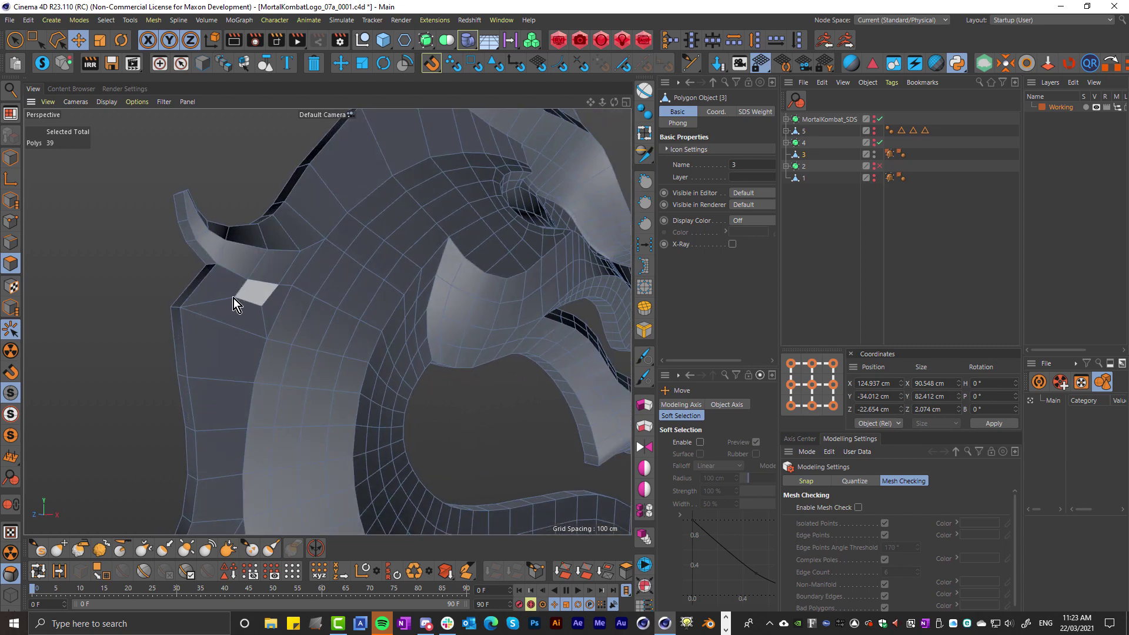
{"action": "scroll", "coordinate": [271, 302], "scroll_direction": "down", "scroll_amount": 4}
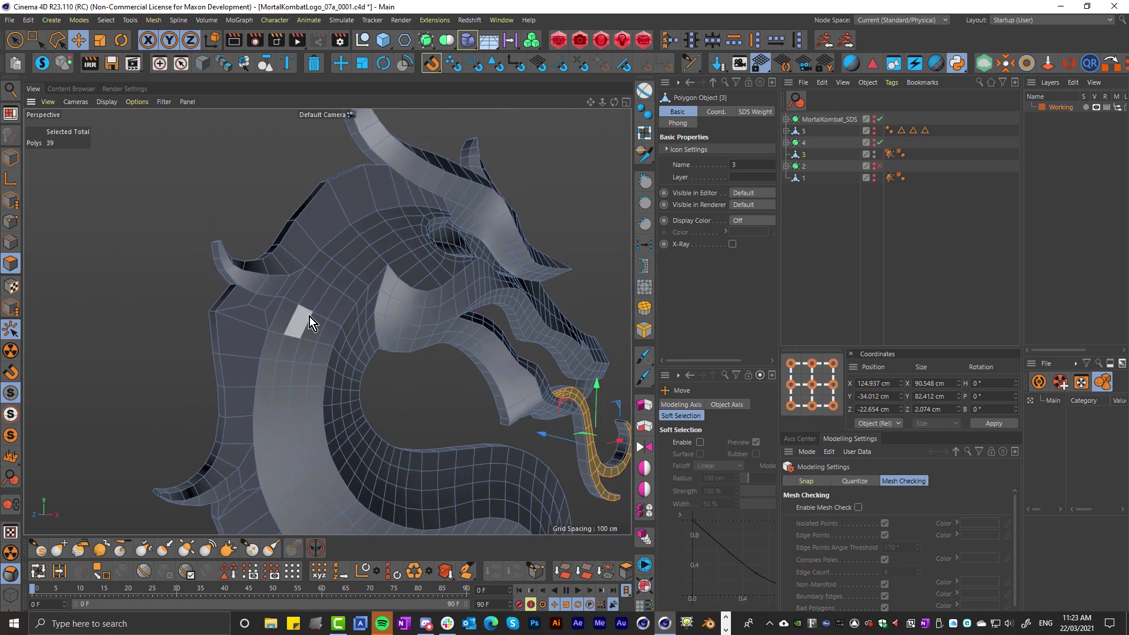
{"action": "left_click_drag", "start_coordinate": [309, 316], "coordinate": [262, 287], "text": "alt"}
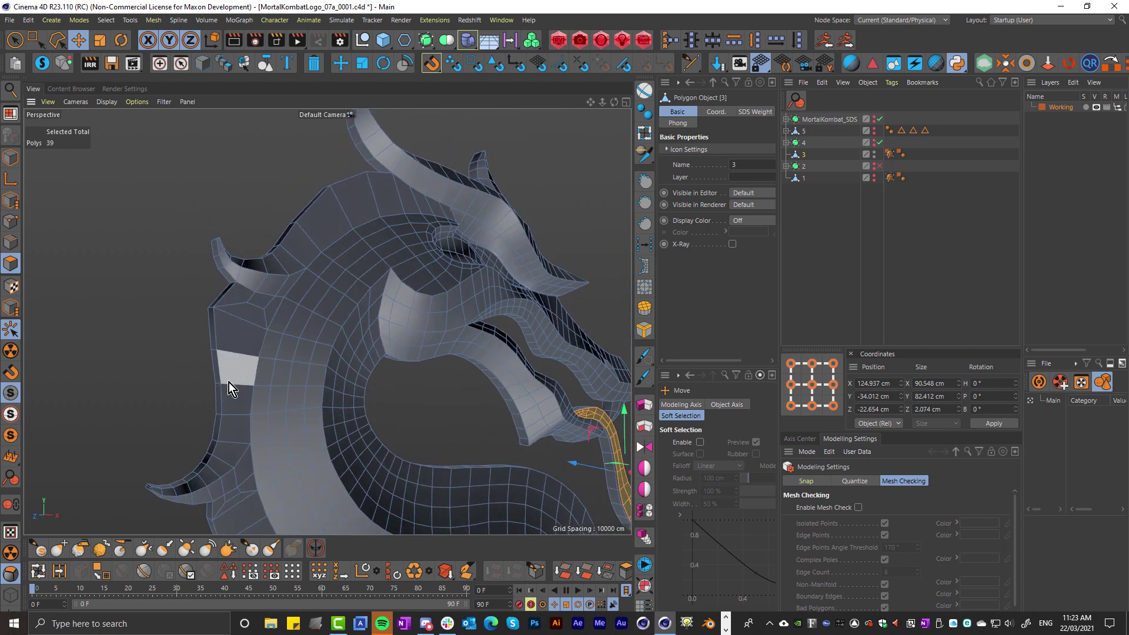
{"action": "middle_click_drag", "start_coordinate": [233, 454], "coordinate": [237, 189], "text": "alt"}
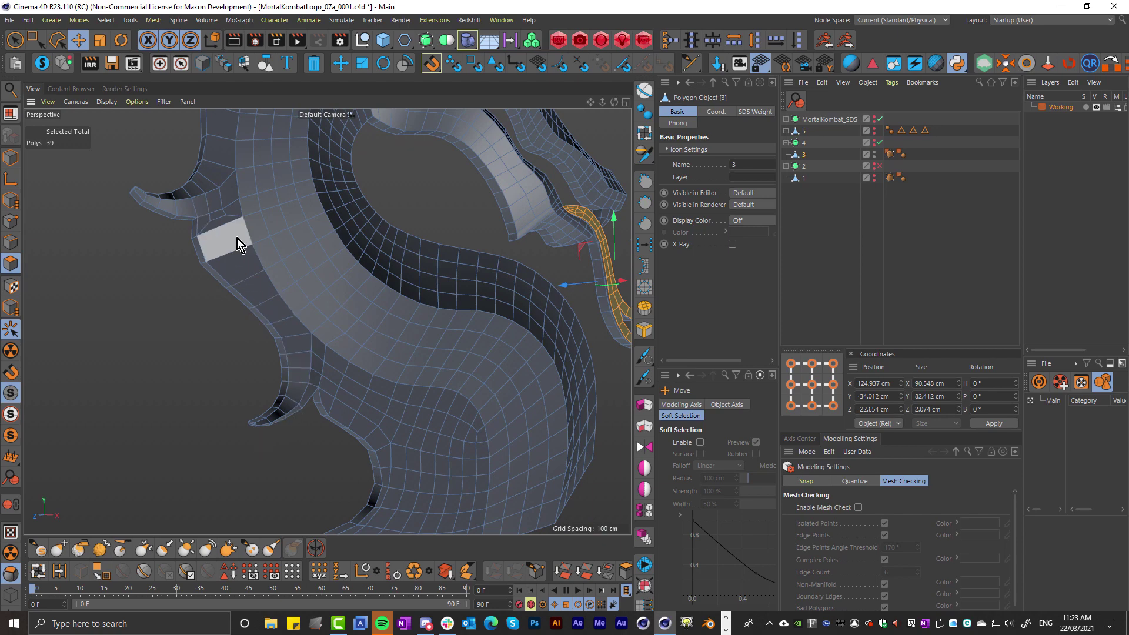
{"action": "scroll", "coordinate": [255, 254], "scroll_direction": "up", "scroll_amount": 5}
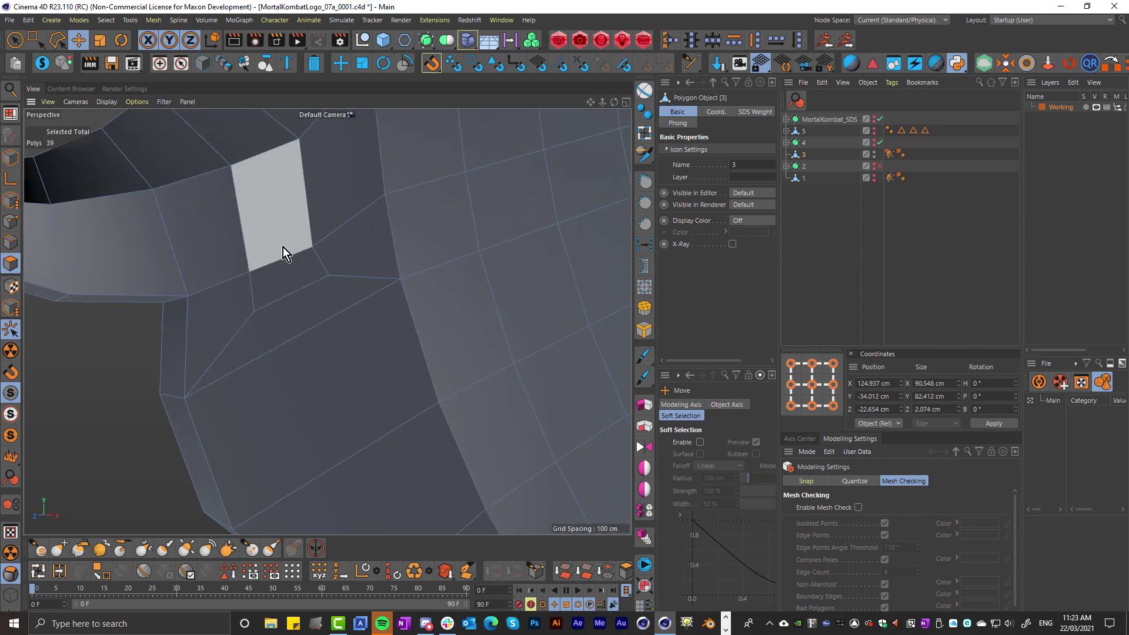
{"action": "scroll", "coordinate": [198, 307], "scroll_direction": "down", "scroll_amount": 10}
Examine object 3's horns, eye socket, jaw and forked tongue from several angles.
{"action": "left_click_drag", "start_coordinate": [385, 379], "coordinate": [308, 294], "text": "alt"}
{"action": "right_click_drag", "start_coordinate": [396, 260], "coordinate": [445, 247], "text": "alt"}
{"action": "left_click_drag", "start_coordinate": [444, 241], "coordinate": [435, 263], "text": "alt"}
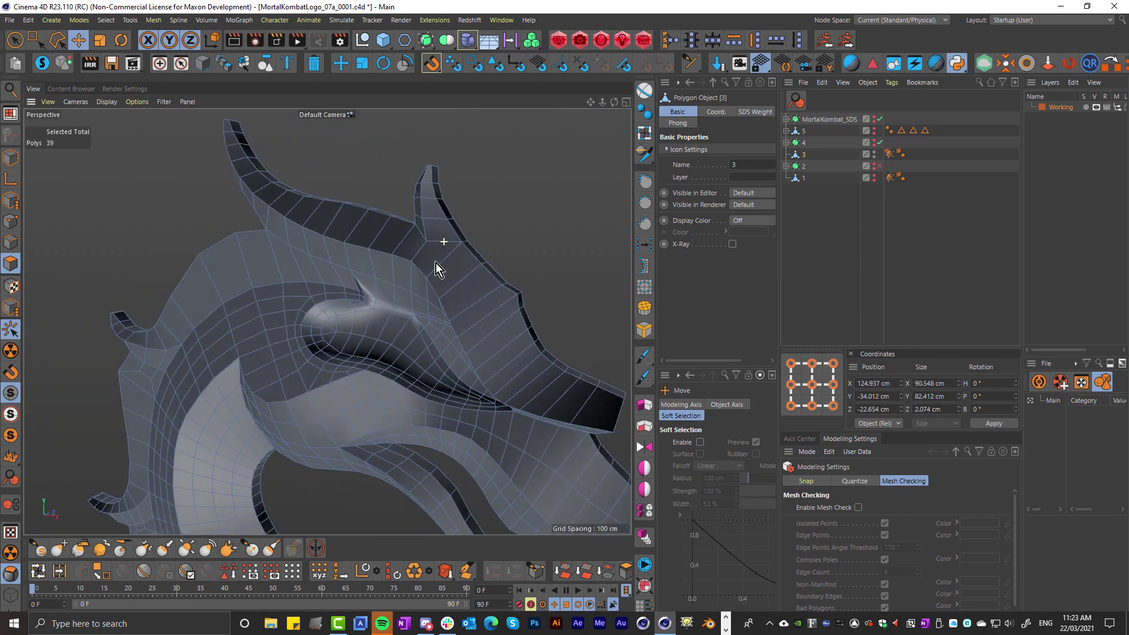
{"action": "scroll", "coordinate": [351, 251], "scroll_direction": "down", "scroll_amount": 10}
{"action": "left_click_drag", "start_coordinate": [352, 251], "coordinate": [493, 294], "text": "alt"}
{"action": "middle_click_drag", "start_coordinate": [515, 385], "coordinate": [480, 347], "text": "alt"}
{"action": "mouse_move", "coordinate": [480, 347]}
{"action": "right_mouse_down", "text": "alt"}
{"action": "mouse_move", "coordinate": [538, 347]}
{"action": "mouse_move", "coordinate": [495, 340]}
{"action": "right_mouse_up", "text": "alt"}
{"action": "right_click_drag", "start_coordinate": [531, 274], "coordinate": [461, 274], "text": "alt"}
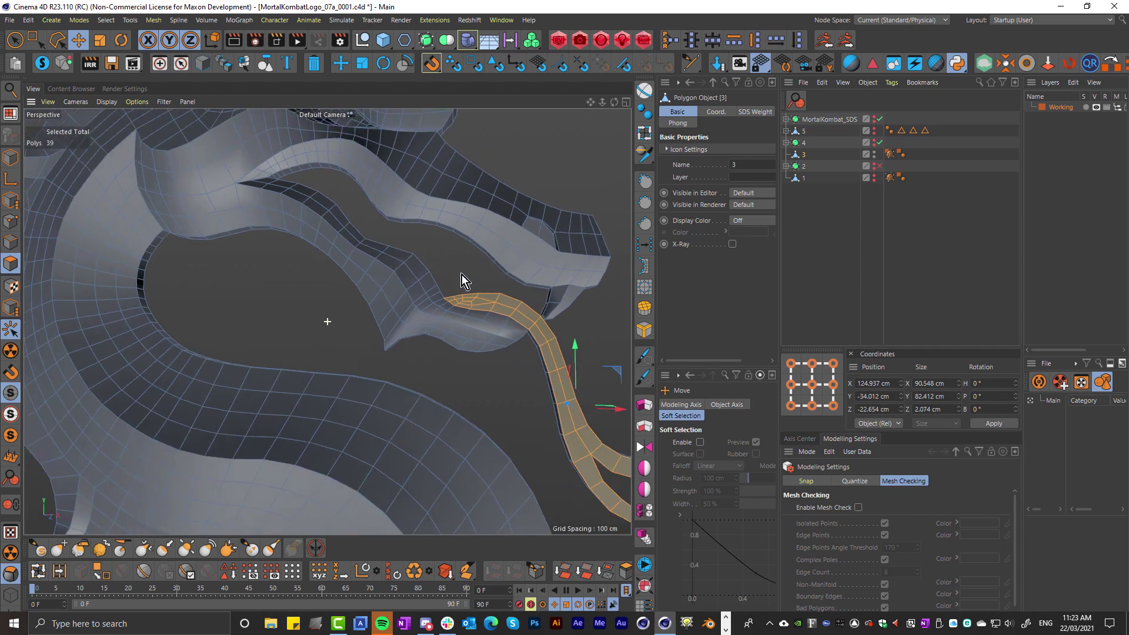
{"action": "middle_click_drag", "start_coordinate": [461, 274], "coordinate": [516, 310], "text": "alt"}
{"action": "right_click_drag", "start_coordinate": [516, 310], "coordinate": [375, 297], "text": "alt"}
{"action": "left_click_drag", "start_coordinate": [375, 297], "coordinate": [403, 314], "text": "alt"}
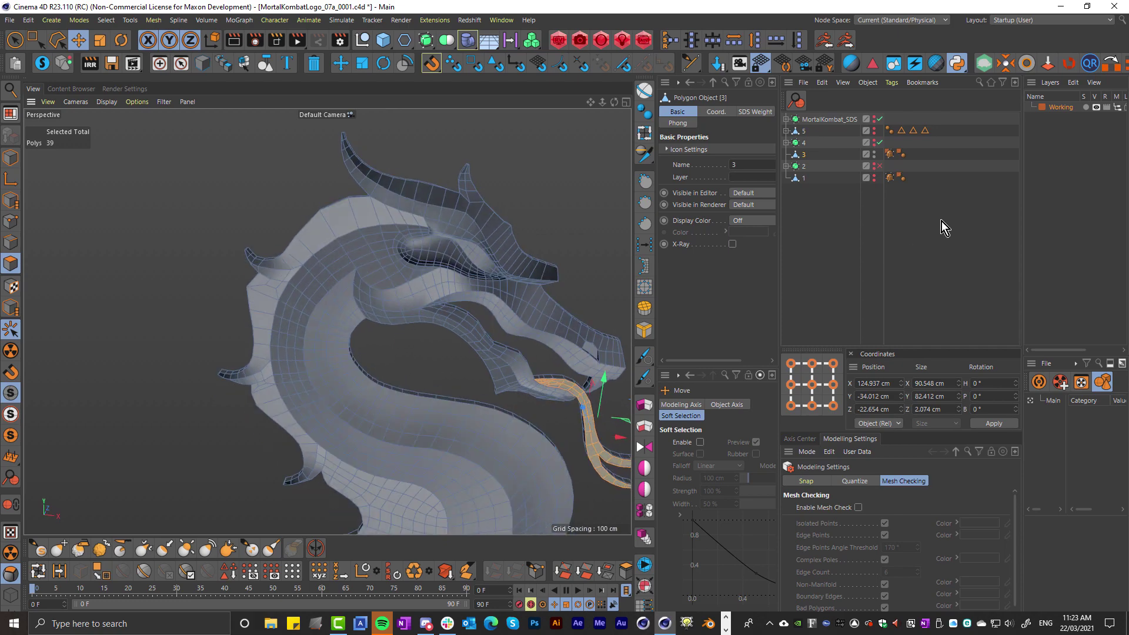
Display object 3's subdivision weights and examine the weighted edges across the head, neck and back spikes.
{"action": "left_click", "coordinate": [889, 155]}
{"action": "mouse_move", "coordinate": [430, 257]}
{"action": "left_mouse_down", "text": "alt"}
{"action": "mouse_move", "coordinate": [455, 266]}
{"action": "mouse_move", "coordinate": [428, 280]}
{"action": "mouse_move", "coordinate": [444, 280]}
{"action": "mouse_move", "coordinate": [373, 249]}
{"action": "mouse_move", "coordinate": [349, 206]}
{"action": "left_mouse_up", "text": "alt"}
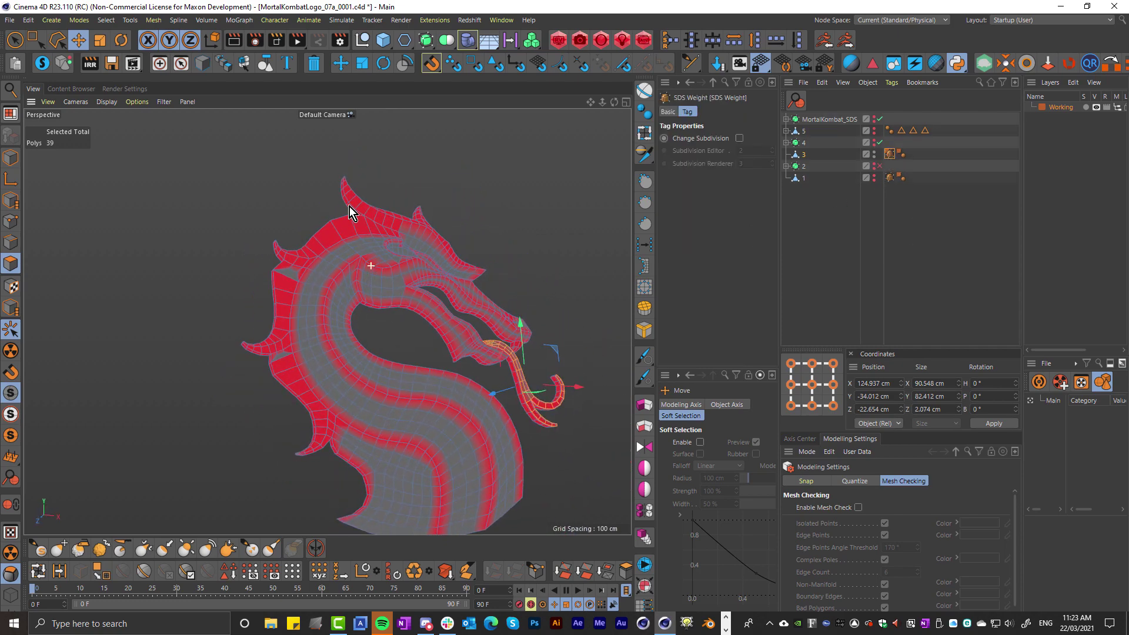
{"action": "left_click_drag", "start_coordinate": [328, 322], "coordinate": [344, 262], "text": "alt"}
{"action": "right_click_drag", "start_coordinate": [354, 258], "coordinate": [447, 247], "text": "alt"}
{"action": "left_click_drag", "start_coordinate": [418, 237], "coordinate": [444, 268], "text": "alt"}
{"action": "left_click_drag", "start_coordinate": [386, 247], "coordinate": [409, 286], "text": "alt"}
{"action": "scroll", "coordinate": [406, 320], "scroll_direction": "down", "scroll_amount": 4}
Deselect object 3, examine its head and neck from several angles, and render the full dragon in the viewport.
{"action": "left_click", "coordinate": [951, 274]}
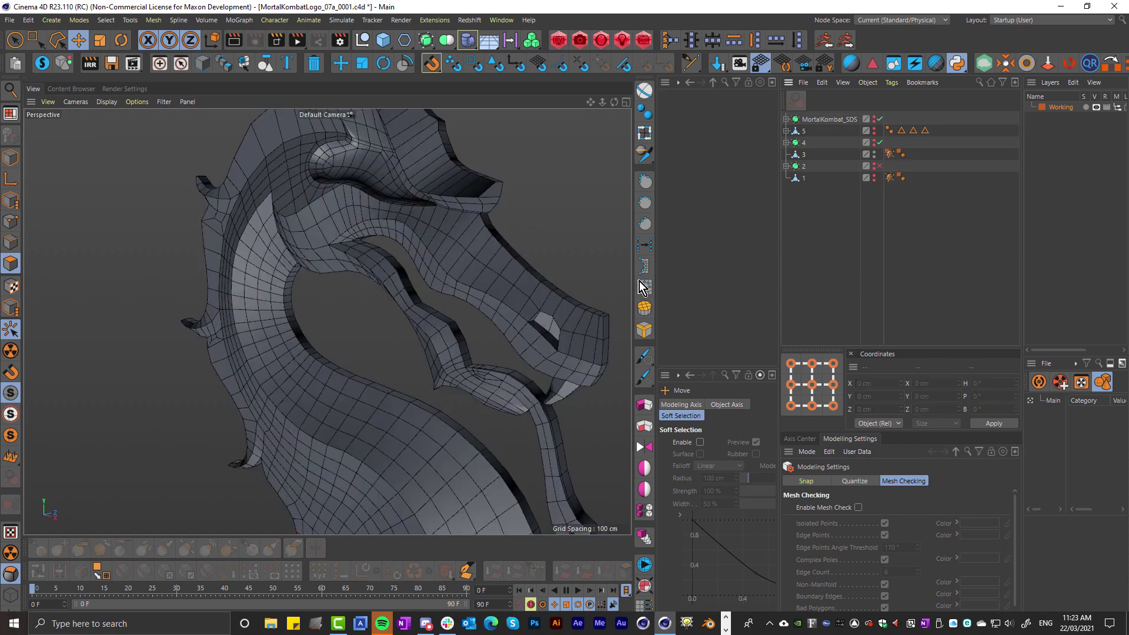
{"action": "left_click_drag", "start_coordinate": [471, 246], "coordinate": [355, 275], "text": "alt"}
{"action": "right_click_drag", "start_coordinate": [355, 275], "coordinate": [432, 287], "text": "alt"}
{"action": "left_click_drag", "start_coordinate": [436, 237], "coordinate": [325, 327], "text": "alt"}
{"action": "middle_click_drag", "start_coordinate": [382, 264], "coordinate": [411, 326], "text": "alt"}
{"action": "right_click_drag", "start_coordinate": [356, 229], "coordinate": [332, 242], "text": "alt"}
{"action": "middle_click_drag", "start_coordinate": [380, 249], "coordinate": [354, 217], "text": "alt"}
{"action": "left_click_drag", "start_coordinate": [354, 217], "coordinate": [380, 238], "text": "alt"}
{"action": "key", "text": "ctrl+r"}
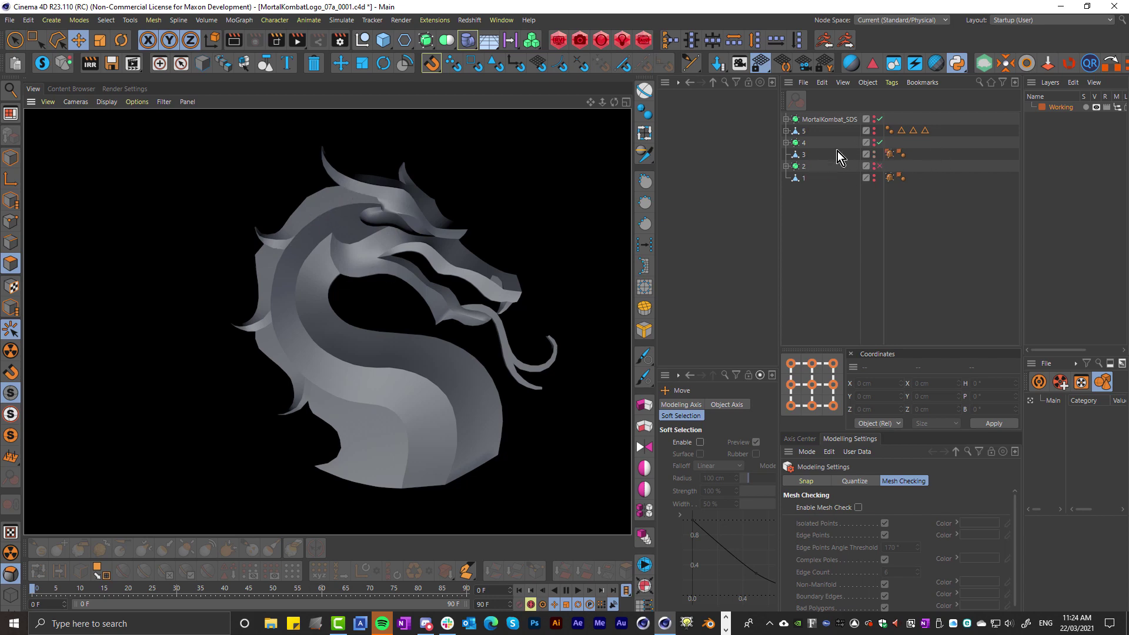
Place object 3 under a new Subdivision Surface and switch the smoothing off and on to compare the shapes.
{"action": "left_click", "coordinate": [804, 155]}
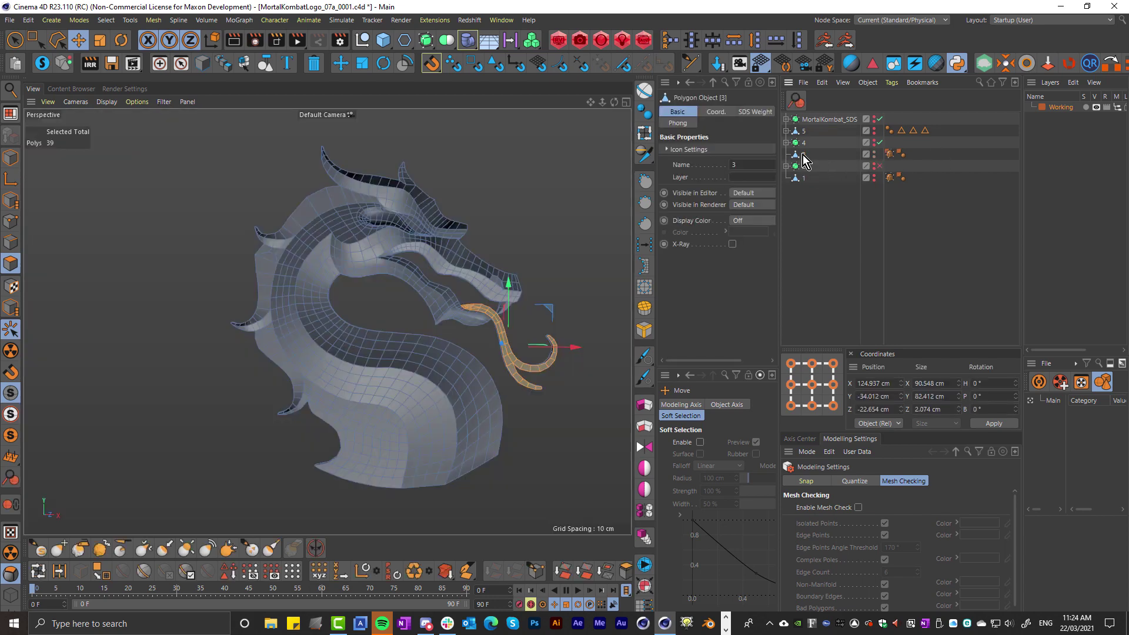
{"action": "left_click", "coordinate": [425, 39], "text": "alt"}
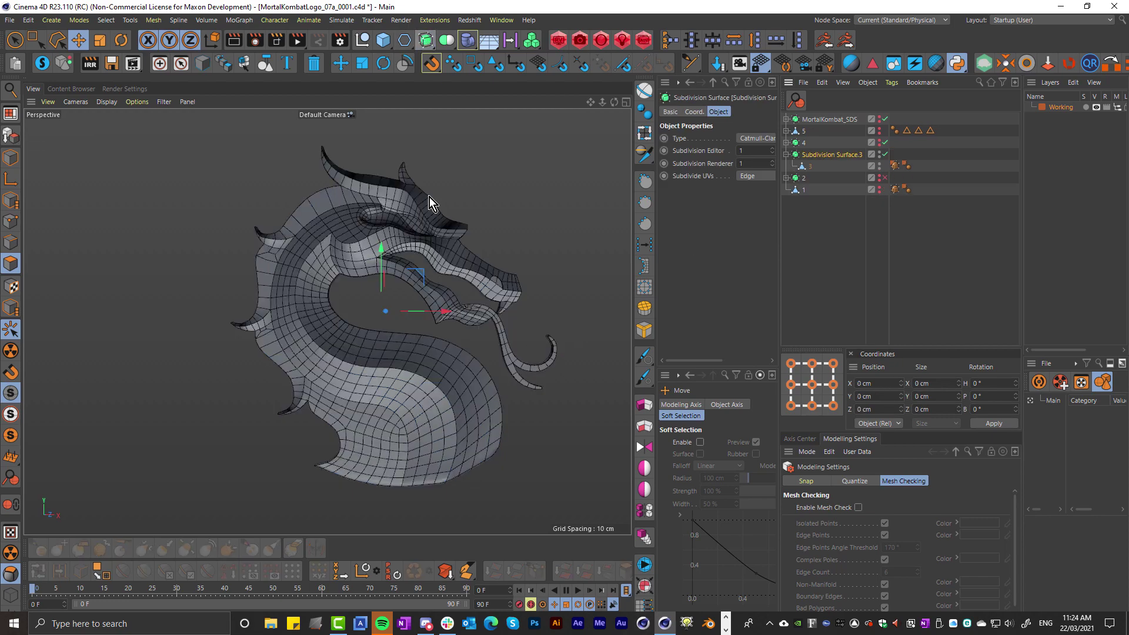
{"action": "scroll", "coordinate": [419, 227], "scroll_direction": "up", "scroll_amount": 5}
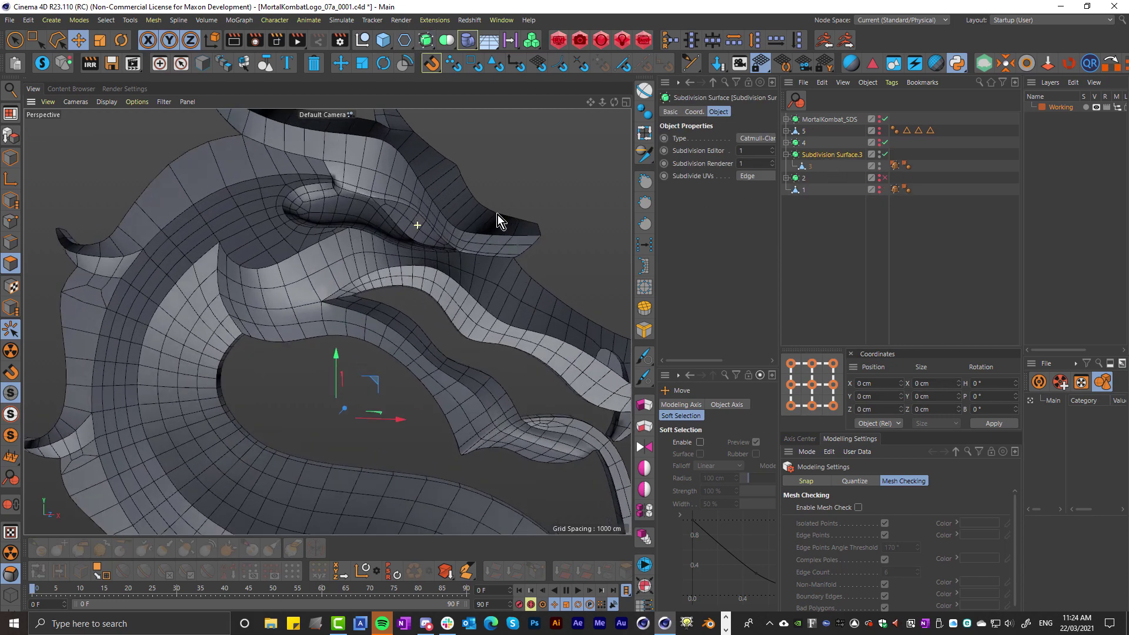
{"action": "scroll", "coordinate": [388, 252], "scroll_direction": "down", "scroll_amount": 1}
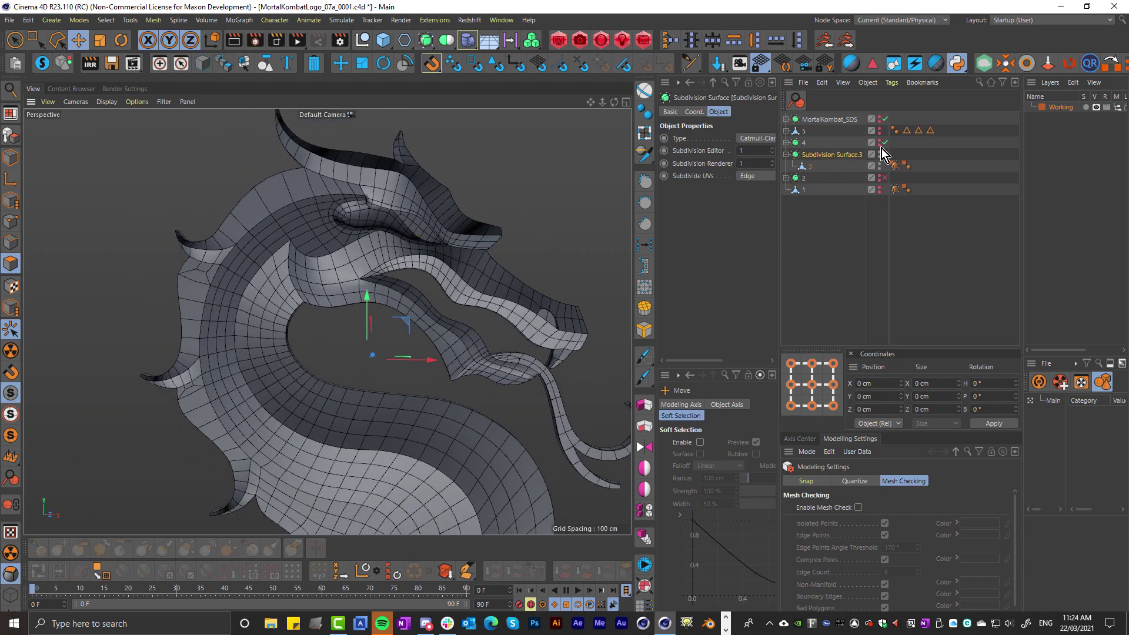
{"action": "left_click", "coordinate": [885, 154]}
{"action": "left_click", "coordinate": [884, 154]}
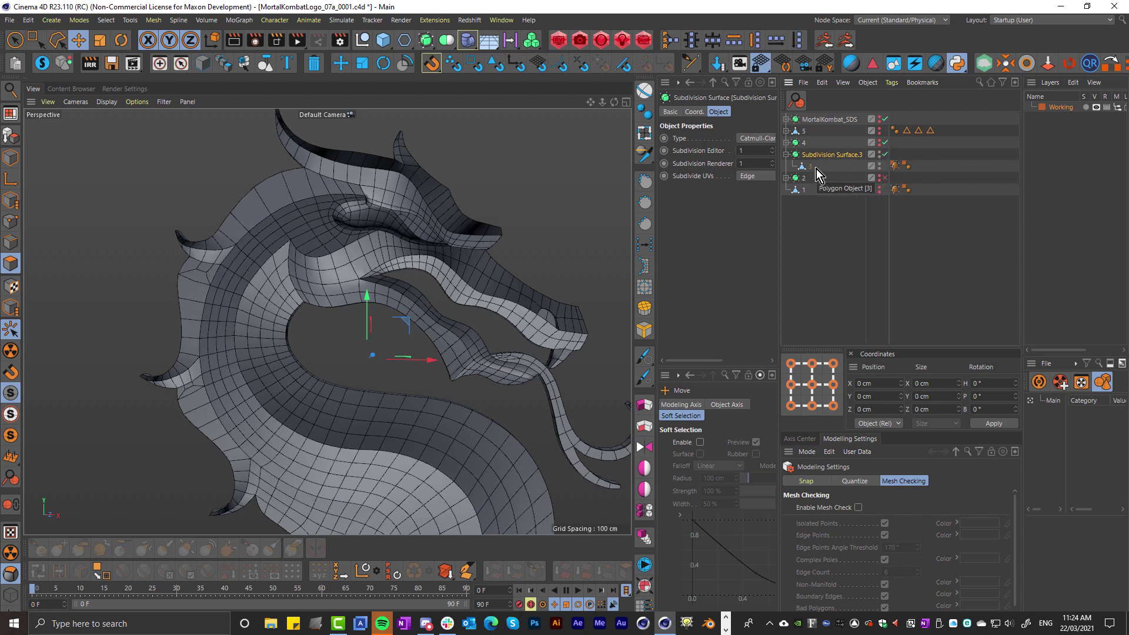
Inspect the subdivision weights on the smoothed object 3 and render the dragon in the viewport.
{"action": "left_click", "coordinate": [896, 165]}
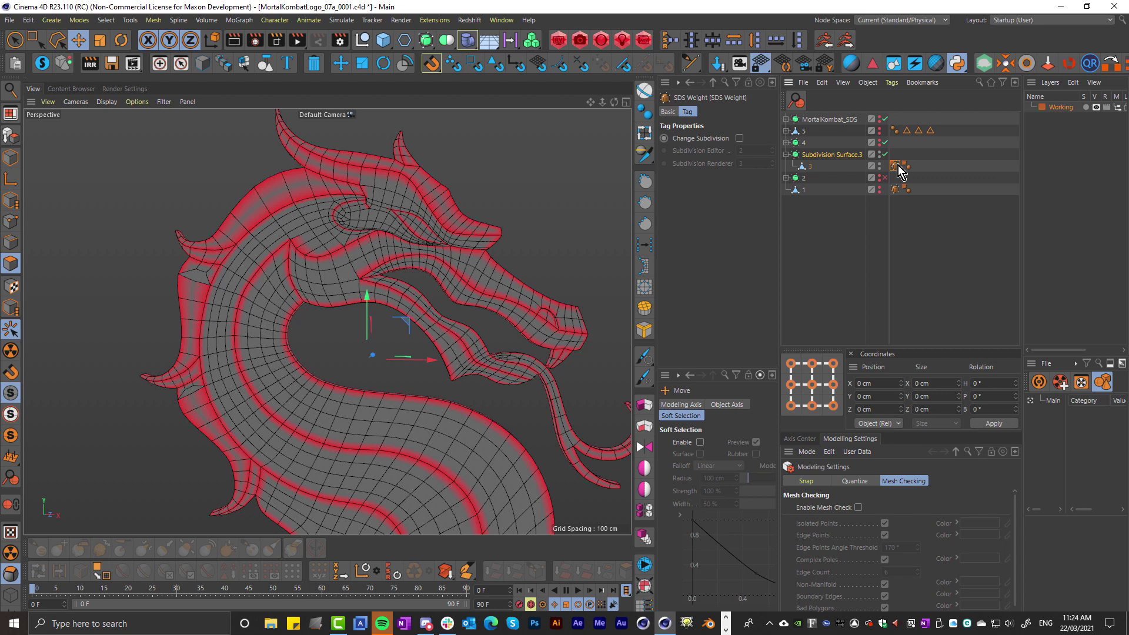
{"action": "left_click", "coordinate": [786, 154]}
{"action": "scroll", "coordinate": [446, 219], "scroll_direction": "down", "scroll_amount": 2}
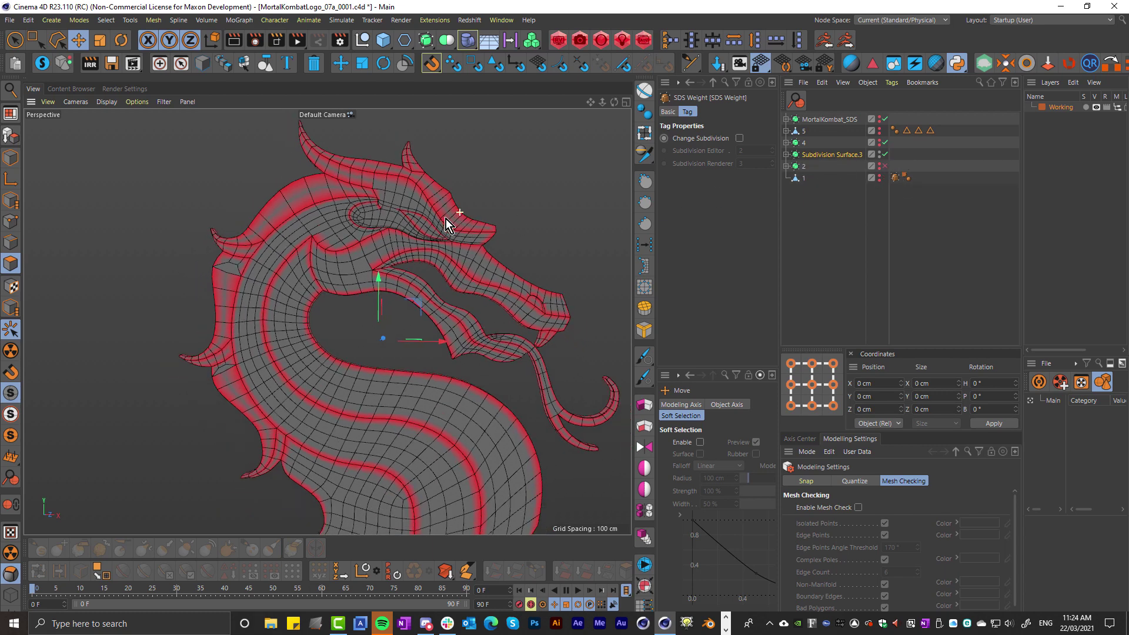
{"action": "scroll", "coordinate": [417, 211], "scroll_direction": "down", "scroll_amount": 2}
{"action": "key", "text": "ctrl+r"}
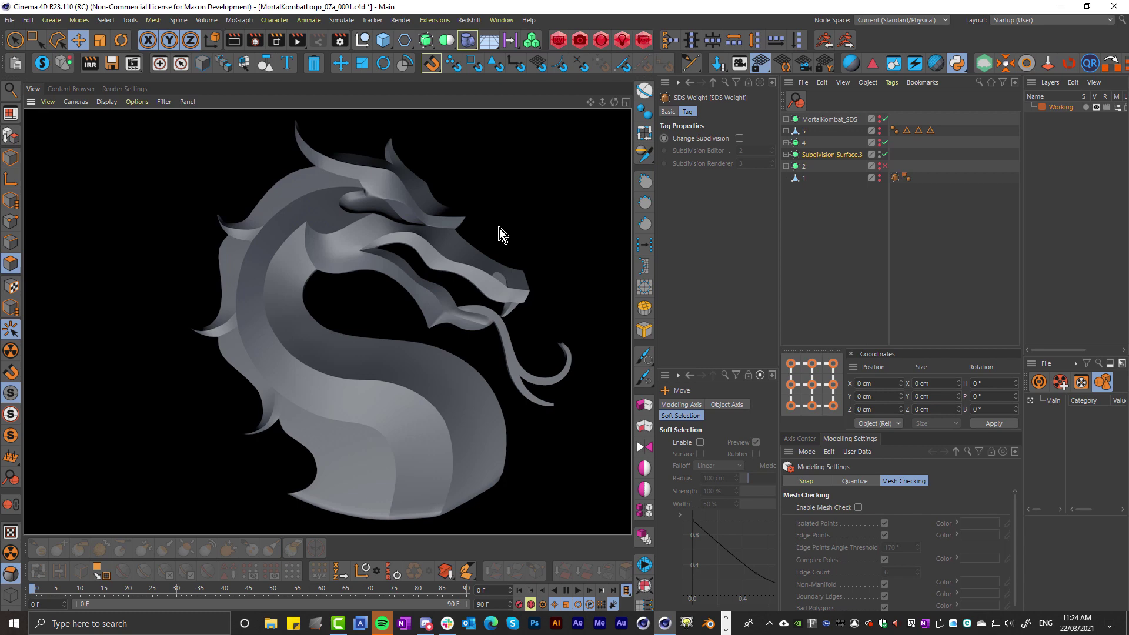
{"action": "left_click", "coordinate": [828, 156]}
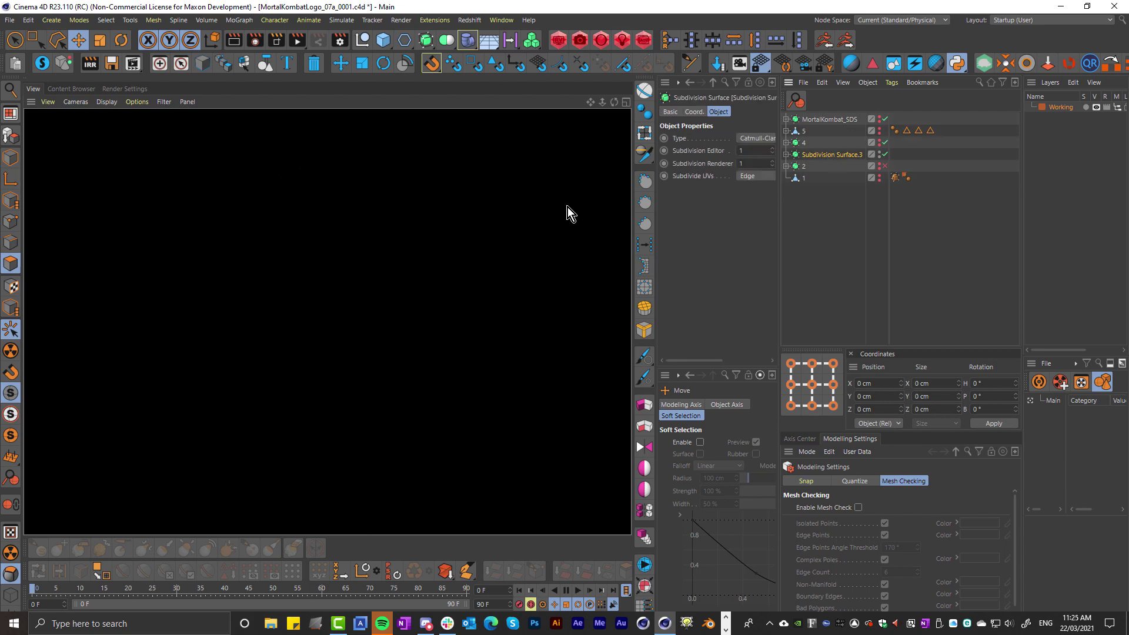
{"action": "scroll", "coordinate": [453, 240], "scroll_direction": "up", "scroll_amount": 2}
{"action": "left_click", "coordinate": [835, 222]}
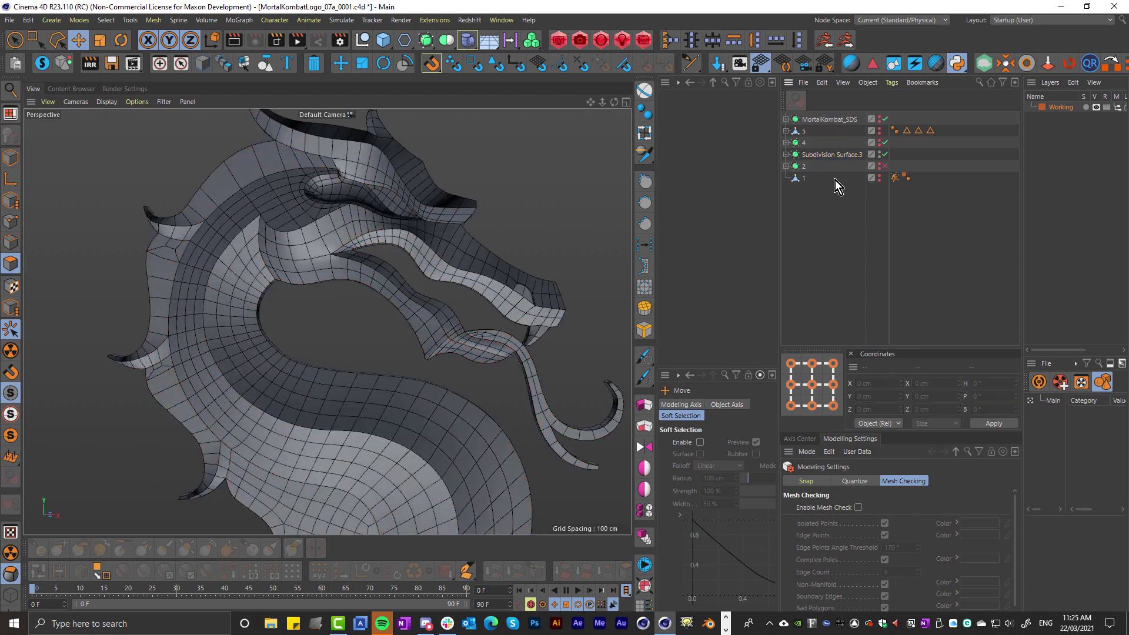
Select object 3 under its Subdivision Surface and select its broken Phong edges in edge mode.
{"action": "left_click", "coordinate": [786, 154]}
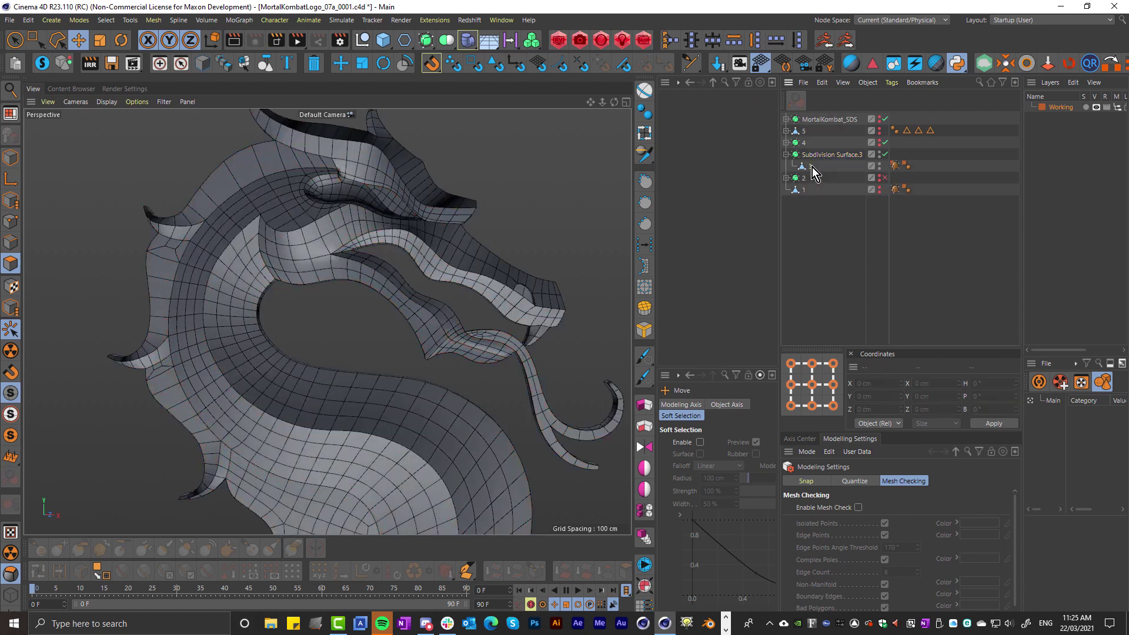
{"action": "left_click", "coordinate": [811, 166]}
{"action": "left_click", "coordinate": [16, 240]}
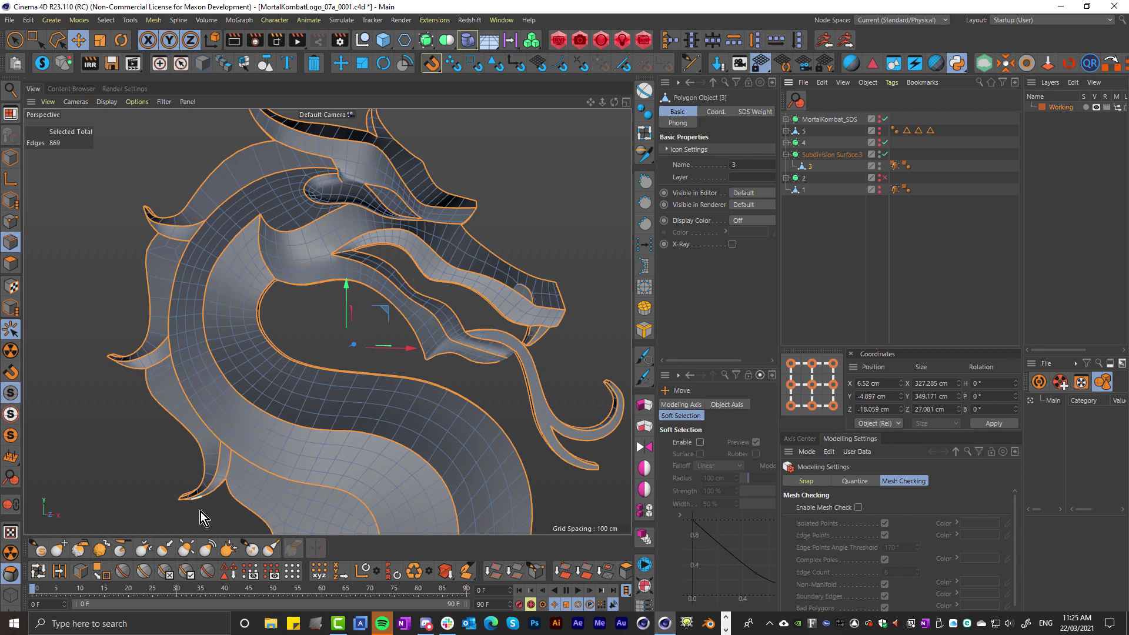
{"action": "left_click", "coordinate": [117, 405]}
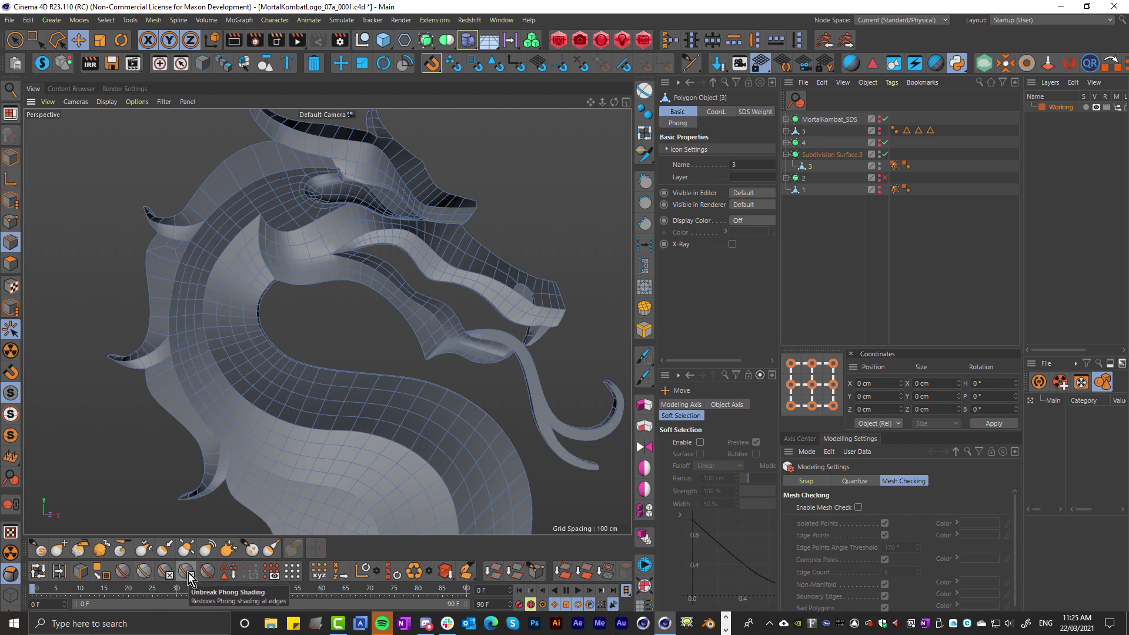
{"action": "left_click", "coordinate": [123, 572]}
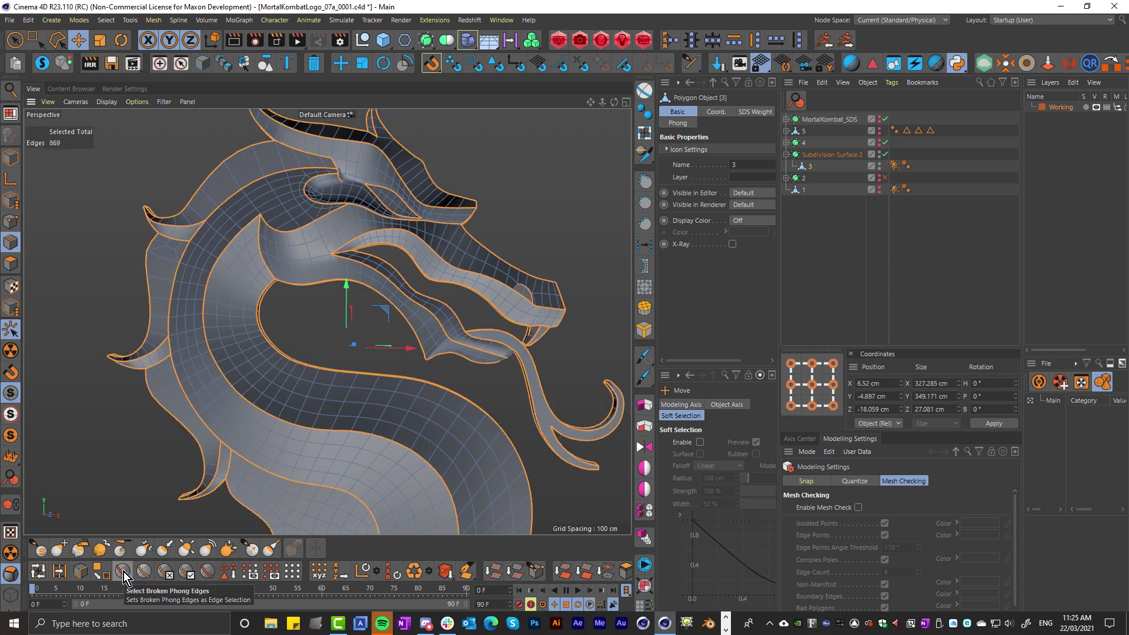
Unbreak the Phong shading on object 3's selected edges and check the shading around the jaw and eye.
{"action": "left_click_drag", "start_coordinate": [365, 222], "coordinate": [288, 209], "text": "alt"}
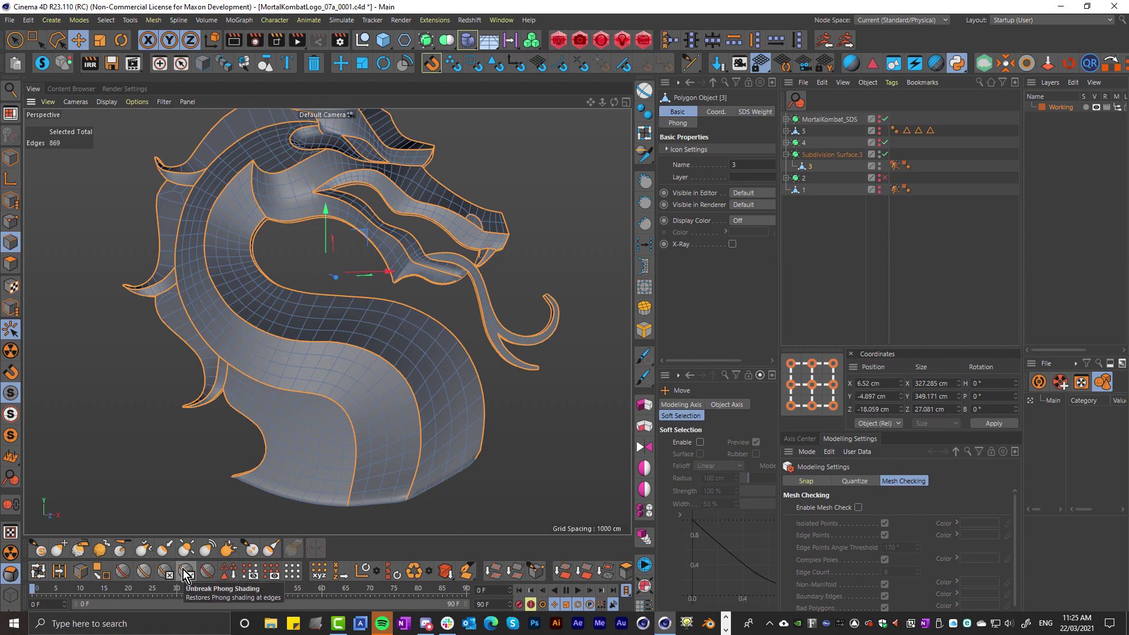
{"action": "left_click", "coordinate": [183, 569]}
{"action": "scroll", "coordinate": [355, 239], "scroll_direction": "up", "scroll_amount": 8}
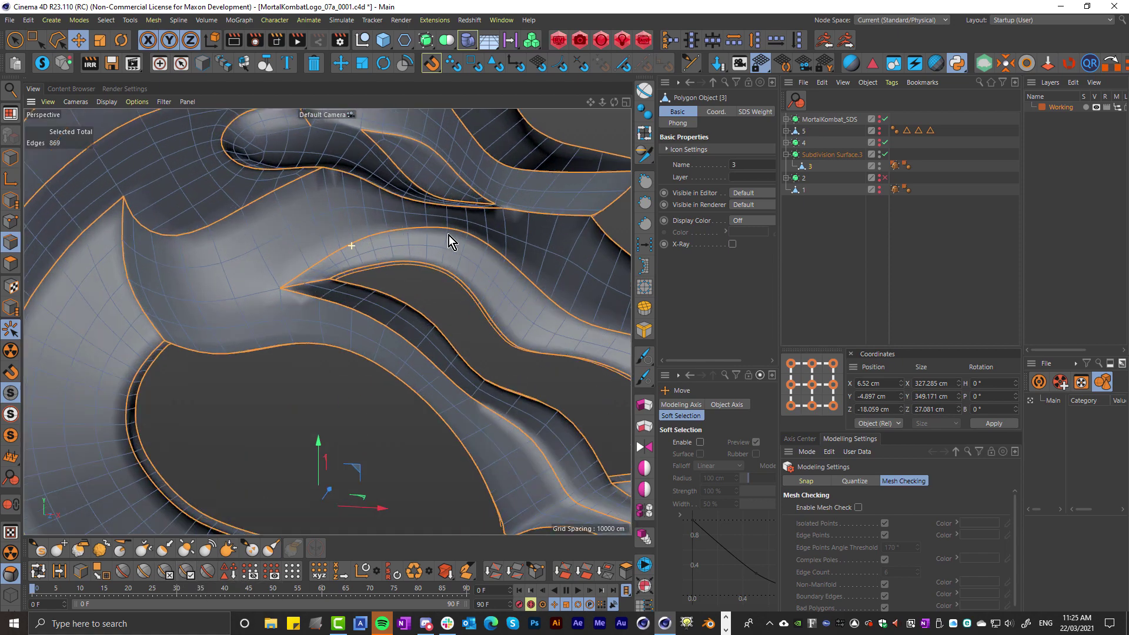
{"action": "scroll", "coordinate": [343, 240], "scroll_direction": "up", "scroll_amount": 1}
{"action": "scroll", "coordinate": [335, 249], "scroll_direction": "down", "scroll_amount": 1}
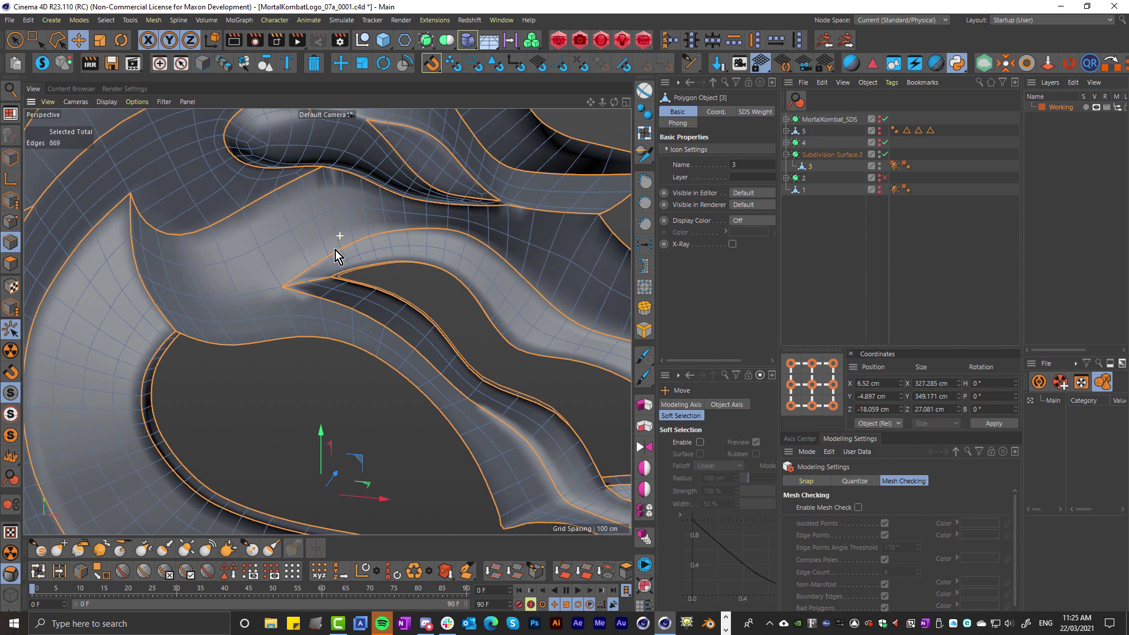
Compare object 3's subdivision weight display with its normal shading around the jaw and eye.
{"action": "left_click", "coordinate": [893, 167]}
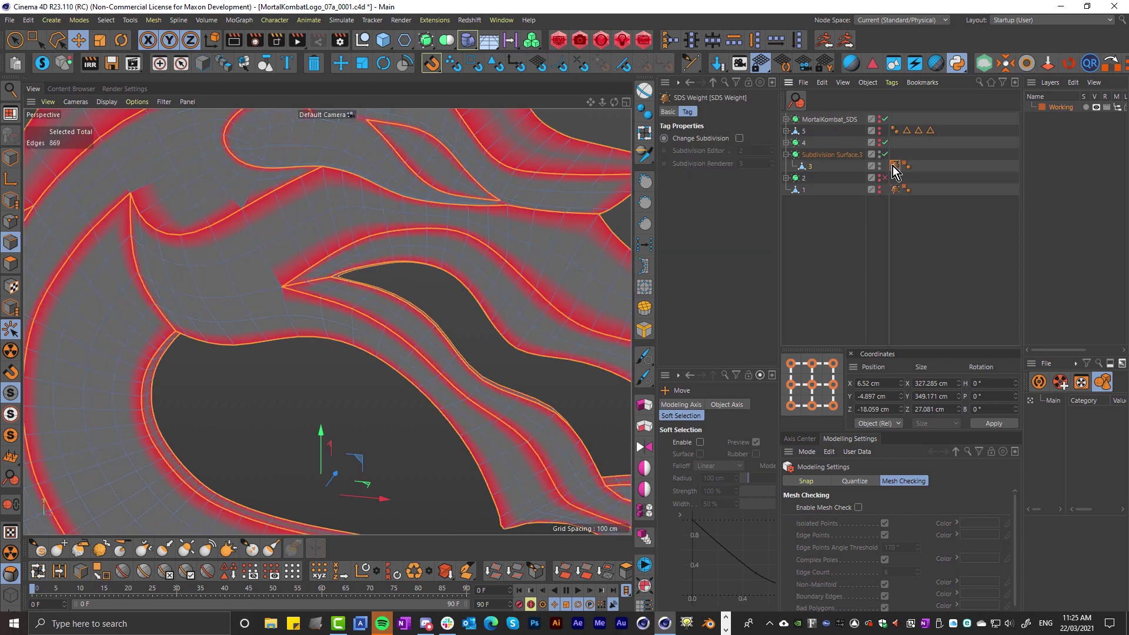
{"action": "scroll", "coordinate": [430, 253], "scroll_direction": "down", "scroll_amount": 2}
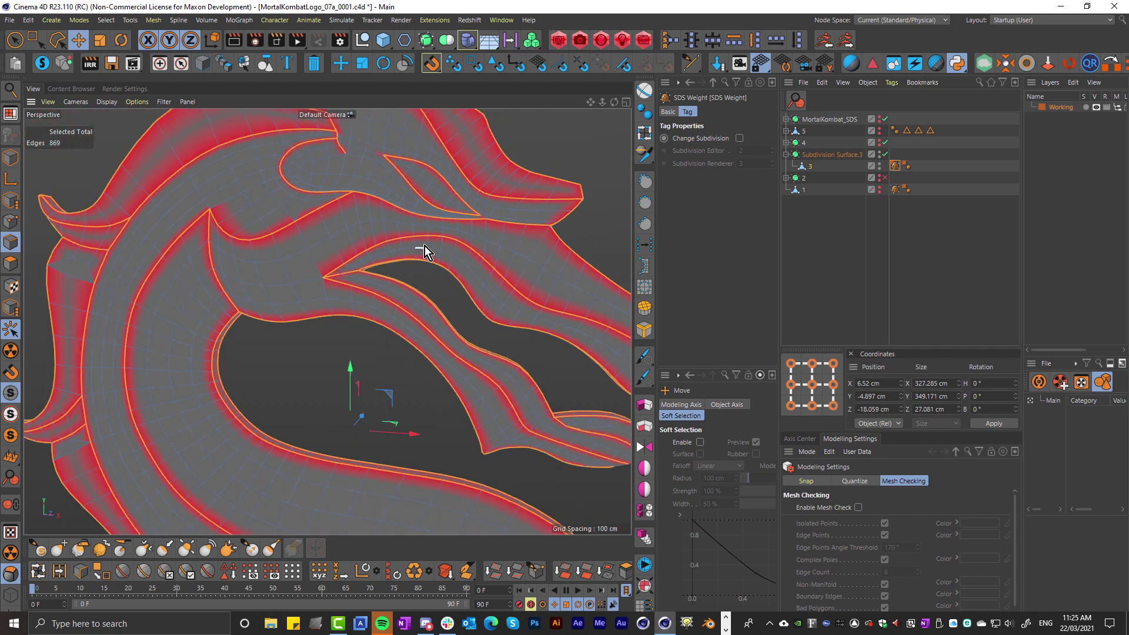
{"action": "scroll", "coordinate": [424, 246], "scroll_direction": "up", "scroll_amount": 3}
{"action": "left_click", "coordinate": [940, 219]}
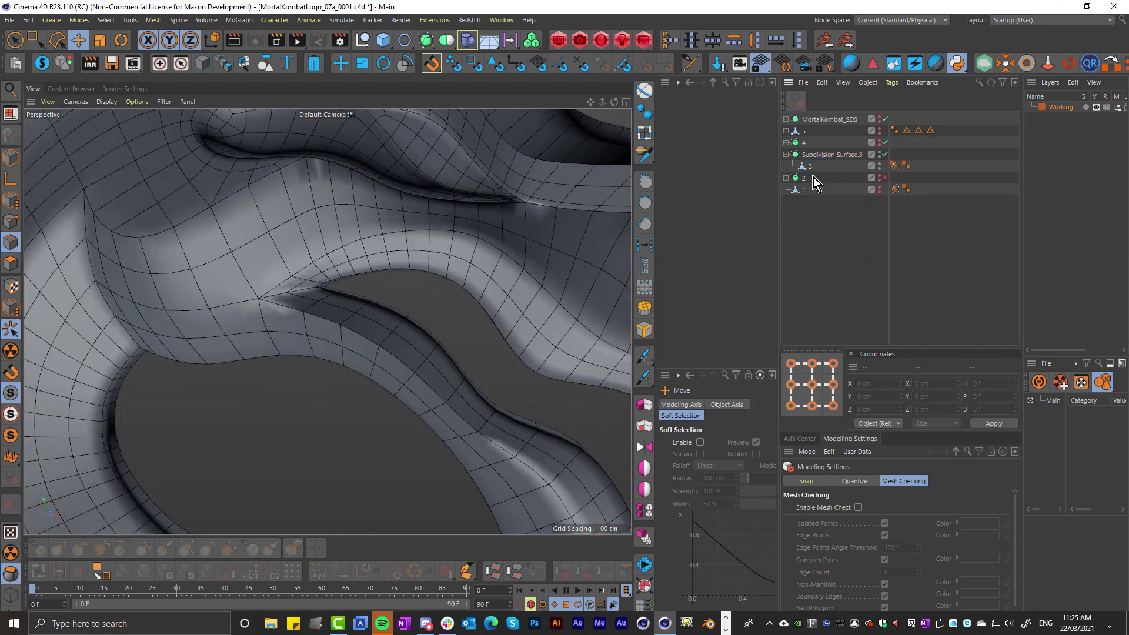
{"action": "left_click", "coordinate": [895, 166]}
{"action": "scroll", "coordinate": [415, 224], "scroll_direction": "down", "scroll_amount": 3}
{"action": "middle_click_drag", "start_coordinate": [411, 227], "coordinate": [412, 251], "text": "alt"}
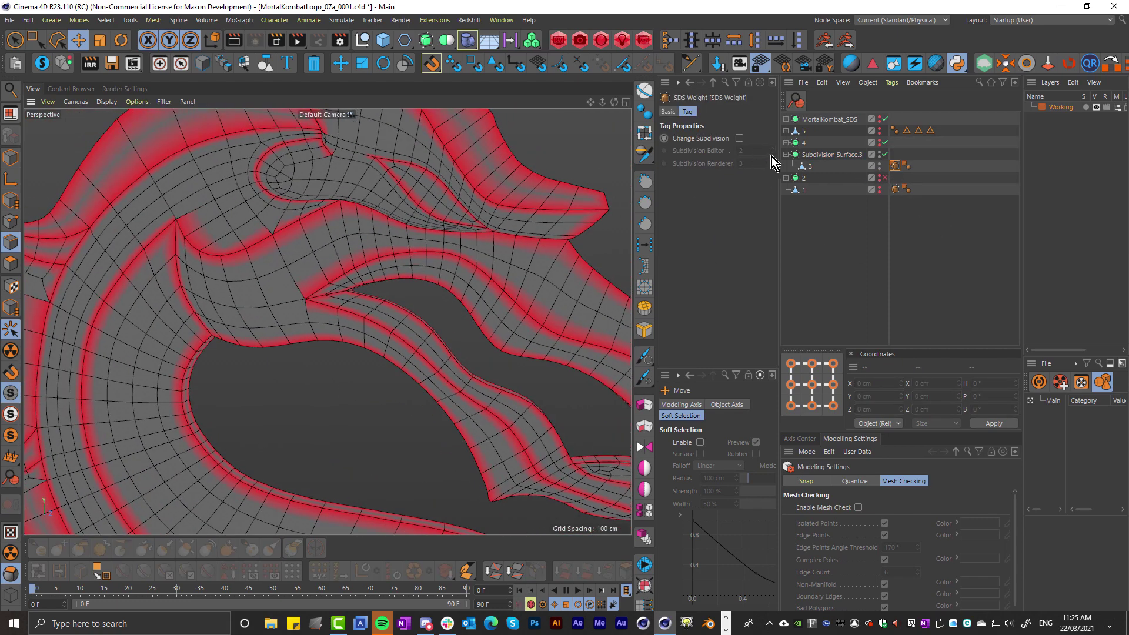
{"action": "left_click", "coordinate": [817, 166]}
{"action": "scroll", "coordinate": [411, 209], "scroll_direction": "down", "scroll_amount": 1}
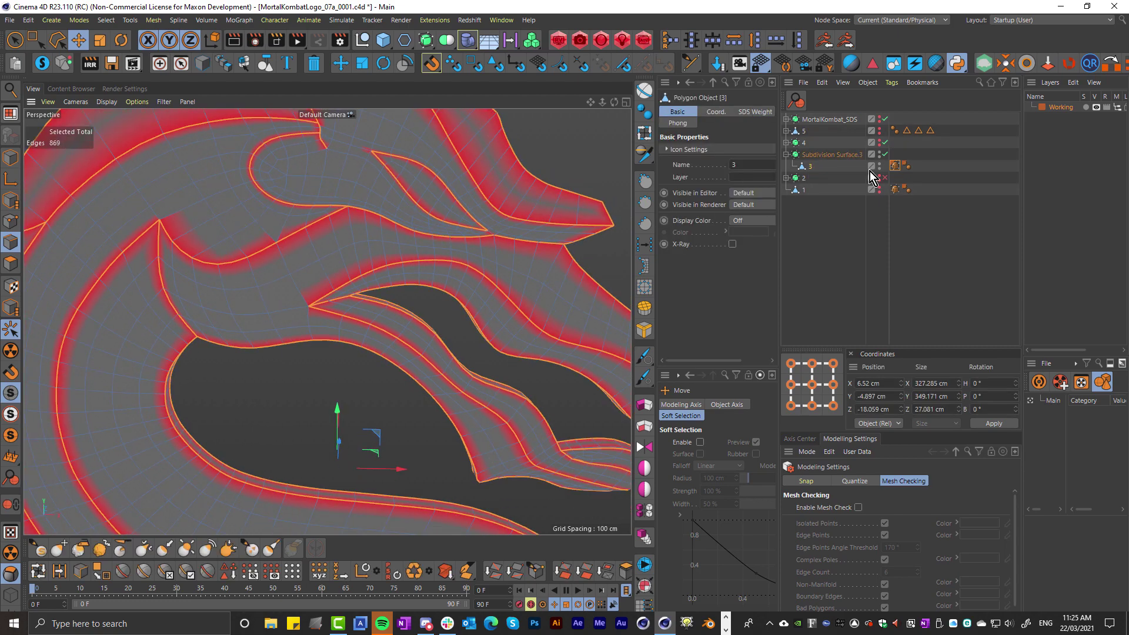
{"action": "left_click", "coordinate": [817, 164]}
{"action": "scroll", "coordinate": [411, 264], "scroll_direction": "up", "scroll_amount": 3}
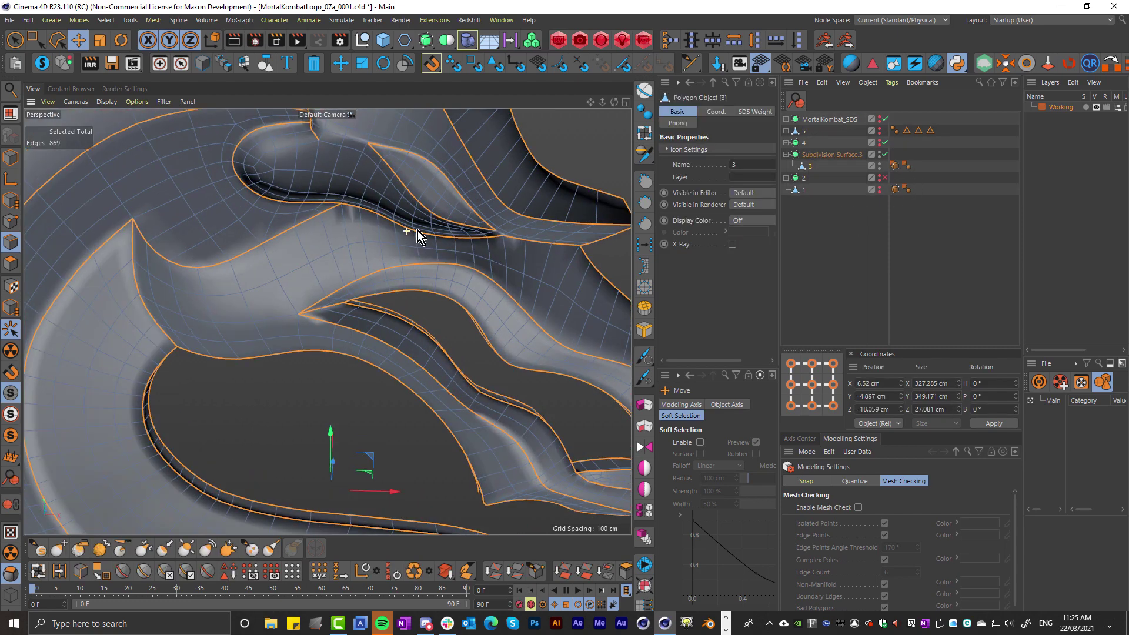
Deselect object 3's edges and examine the shading along the cheek ridge up close.
{"action": "left_click", "coordinate": [323, 411]}
{"action": "left_click_drag", "start_coordinate": [355, 255], "coordinate": [305, 221], "text": "alt"}
{"action": "scroll", "coordinate": [305, 221], "scroll_direction": "up", "scroll_amount": 4}
{"action": "left_click_drag", "start_coordinate": [327, 323], "coordinate": [382, 249], "text": "alt"}
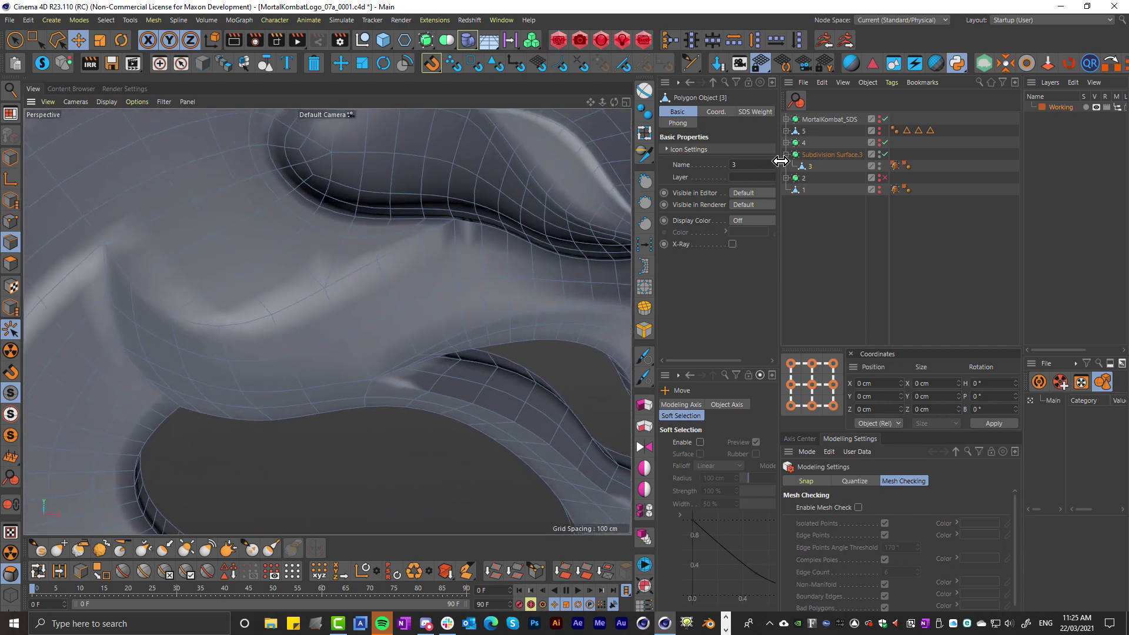
Turn off Use Edge Breaks in object 3's Phong tag and reduce the Phong Angle to 18°.
{"action": "left_click", "coordinate": [908, 166]}
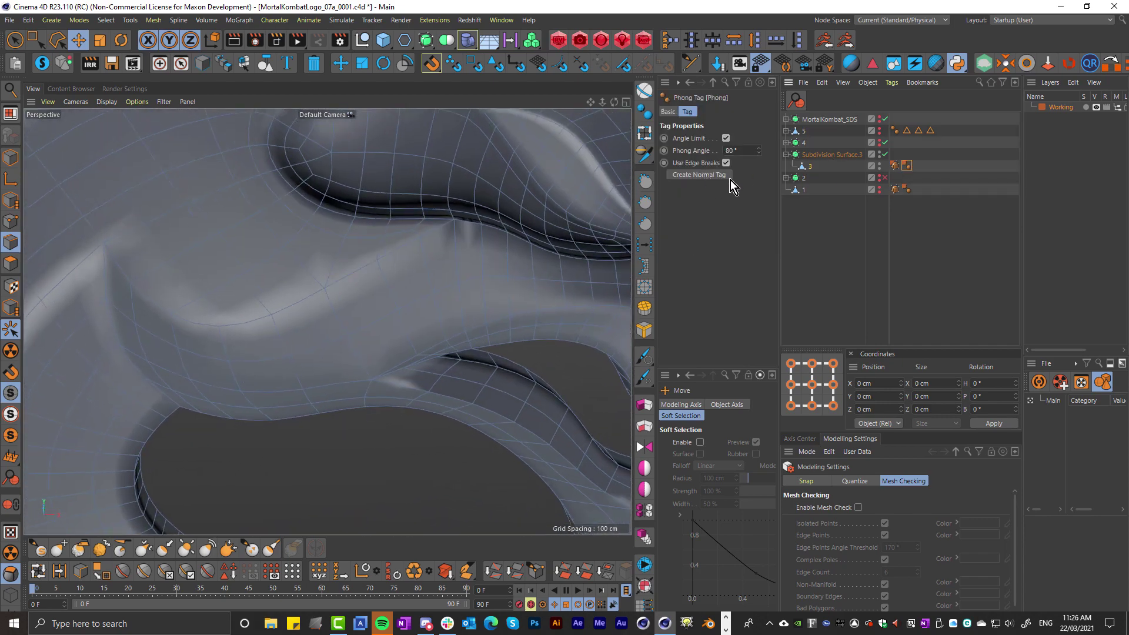
{"action": "left_click", "coordinate": [726, 163]}
{"action": "left_click_drag", "start_coordinate": [435, 252], "coordinate": [443, 250], "text": "alt"}
{"action": "left_click_drag", "start_coordinate": [759, 151], "coordinate": [759, 177]}
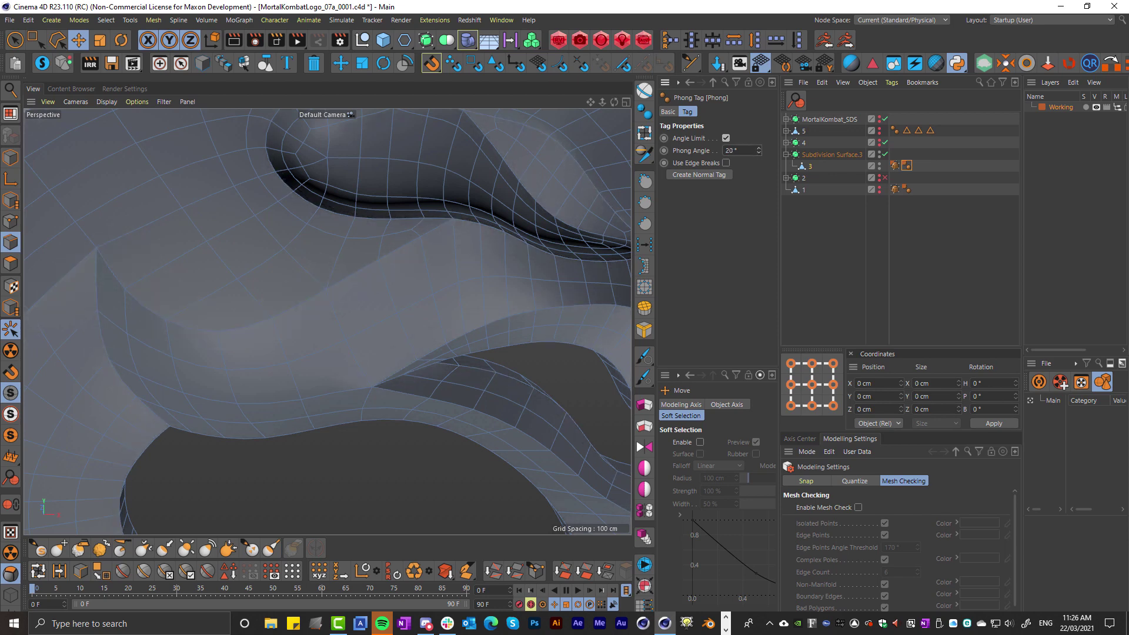
{"action": "left_click_drag", "start_coordinate": [487, 188], "coordinate": [294, 310], "text": "alt"}
{"action": "right_click_drag", "start_coordinate": [294, 311], "coordinate": [230, 323], "text": "alt"}
{"action": "left_click_drag", "start_coordinate": [335, 294], "coordinate": [361, 298], "text": "alt"}
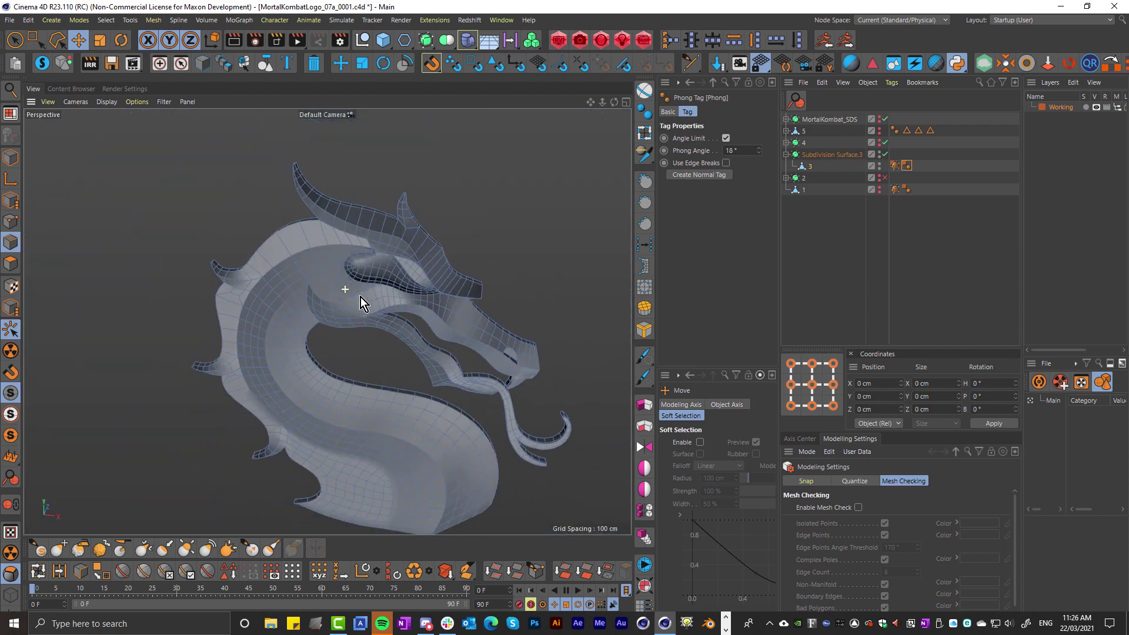
{"action": "right_click_drag", "start_coordinate": [375, 277], "coordinate": [419, 220], "text": "alt"}
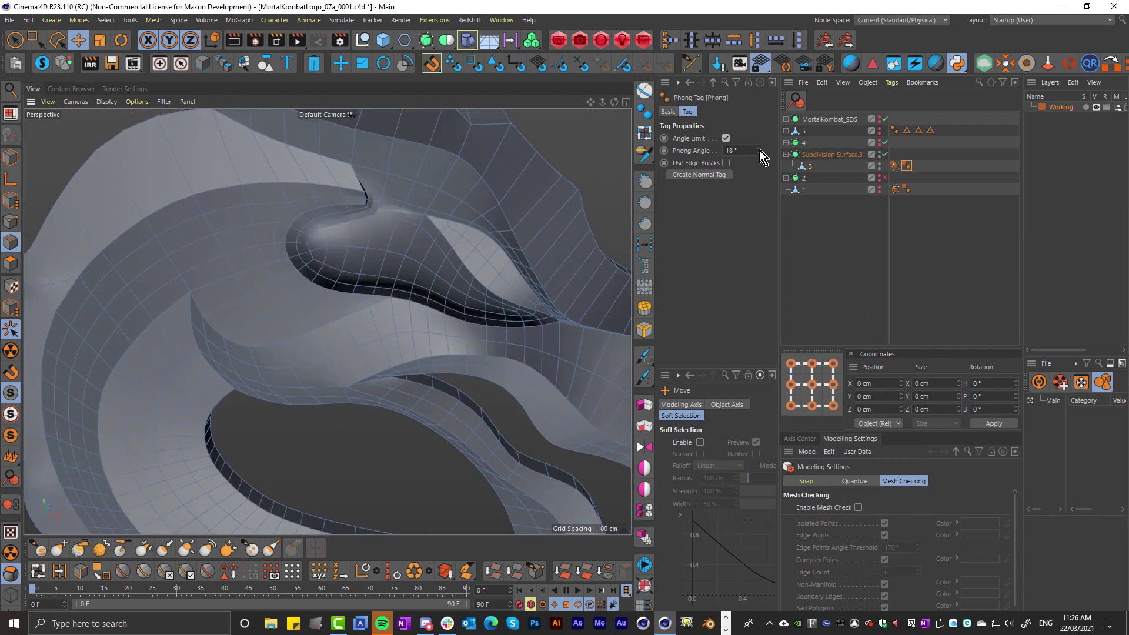
Try Phong Angles of 11° and 31° on object 3 and render the dragon in the viewport.
{"action": "left_click_drag", "start_coordinate": [760, 151], "coordinate": [756, 154]}
{"action": "mouse_move", "coordinate": [368, 229]}
{"action": "left_mouse_down", "text": "alt"}
{"action": "mouse_move", "coordinate": [372, 273]}
{"action": "mouse_move", "coordinate": [375, 217]}
{"action": "mouse_move", "coordinate": [337, 228]}
{"action": "mouse_move", "coordinate": [367, 235]}
{"action": "left_mouse_up", "text": "alt"}
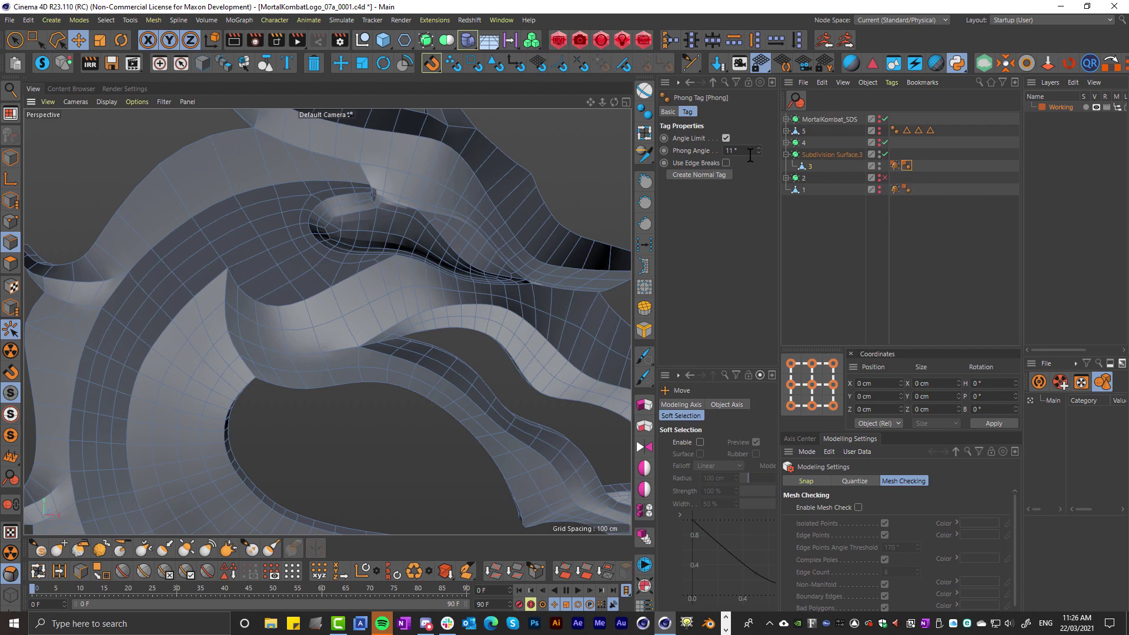
{"action": "left_click_drag", "start_coordinate": [757, 153], "coordinate": [757, 141]}
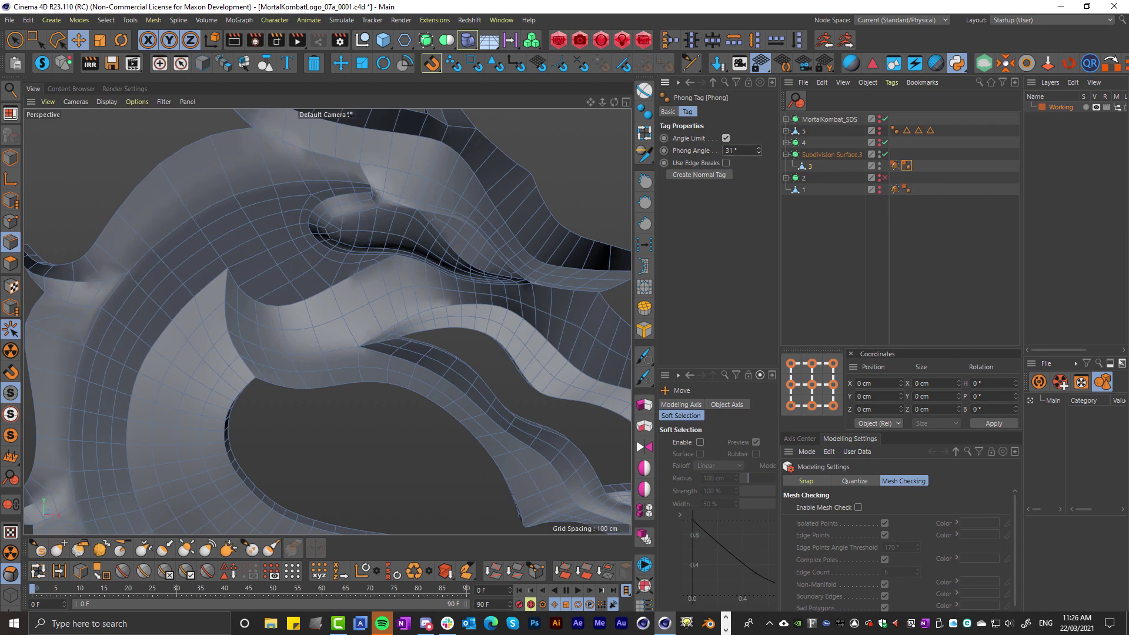
{"action": "mouse_move", "coordinate": [348, 246]}
{"action": "right_mouse_down", "text": "alt"}
{"action": "mouse_move", "coordinate": [398, 293]}
{"action": "mouse_move", "coordinate": [330, 248]}
{"action": "mouse_move", "coordinate": [344, 241]}
{"action": "right_mouse_up", "text": "alt"}
{"action": "left_click_drag", "start_coordinate": [344, 241], "coordinate": [347, 235], "text": "alt"}
{"action": "key", "text": "ctrl+r"}
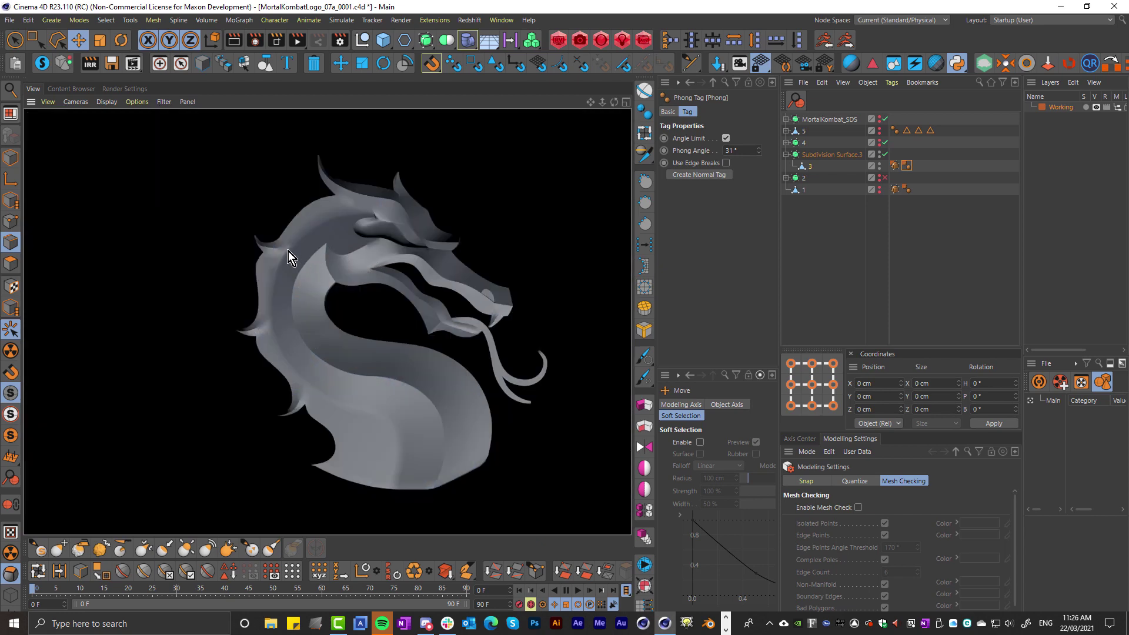
Undo the Phong tag changes and the edge deselection on object 3.
{"action": "scroll", "coordinate": [288, 250], "scroll_direction": "up", "scroll_amount": 8}
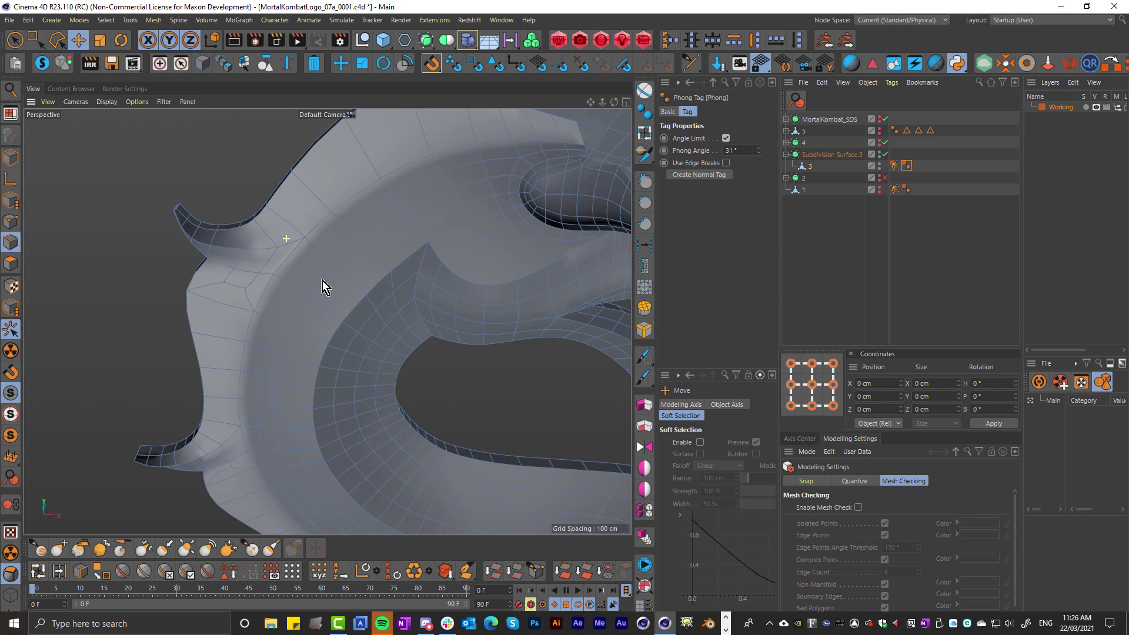
{"action": "mouse_move", "coordinate": [322, 280]}
{"action": "left_mouse_down", "text": "alt"}
{"action": "mouse_move", "coordinate": [321, 244]}
{"action": "mouse_move", "coordinate": [305, 246]}
{"action": "left_mouse_up", "text": "alt"}
{"action": "key", "text": "ctrl+z"}
{"action": "key", "text": "ctrl+z"}
{"action": "key", "text": "ctrl+z"}
{"action": "key", "text": "ctrl+z"}
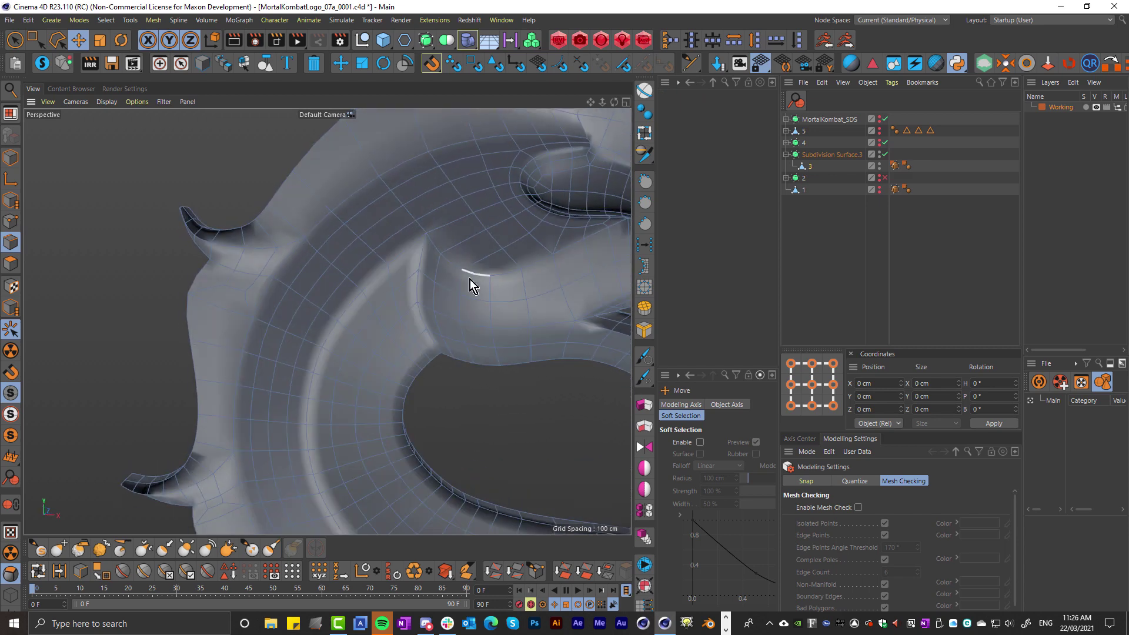
{"action": "right_click_drag", "start_coordinate": [455, 261], "coordinate": [421, 267], "text": "alt"}
{"action": "mouse_move", "coordinate": [421, 267]}
{"action": "left_mouse_down", "text": "alt"}
{"action": "mouse_move", "coordinate": [394, 260]}
{"action": "mouse_move", "coordinate": [426, 274]}
{"action": "left_mouse_up", "text": "alt"}
{"action": "key", "text": "ctrl+z"}
{"action": "key", "text": "ctrl+z"}
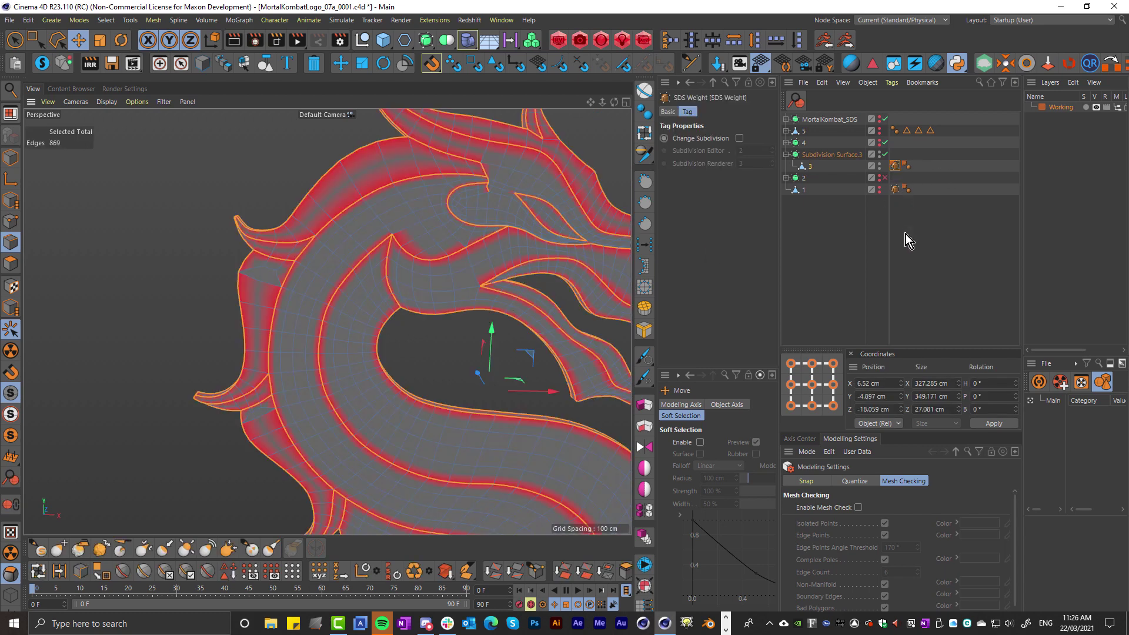
Try selecting the broken Phong edges of object 3, and undo back to its previous edge selection.
{"action": "left_click", "coordinate": [809, 169]}
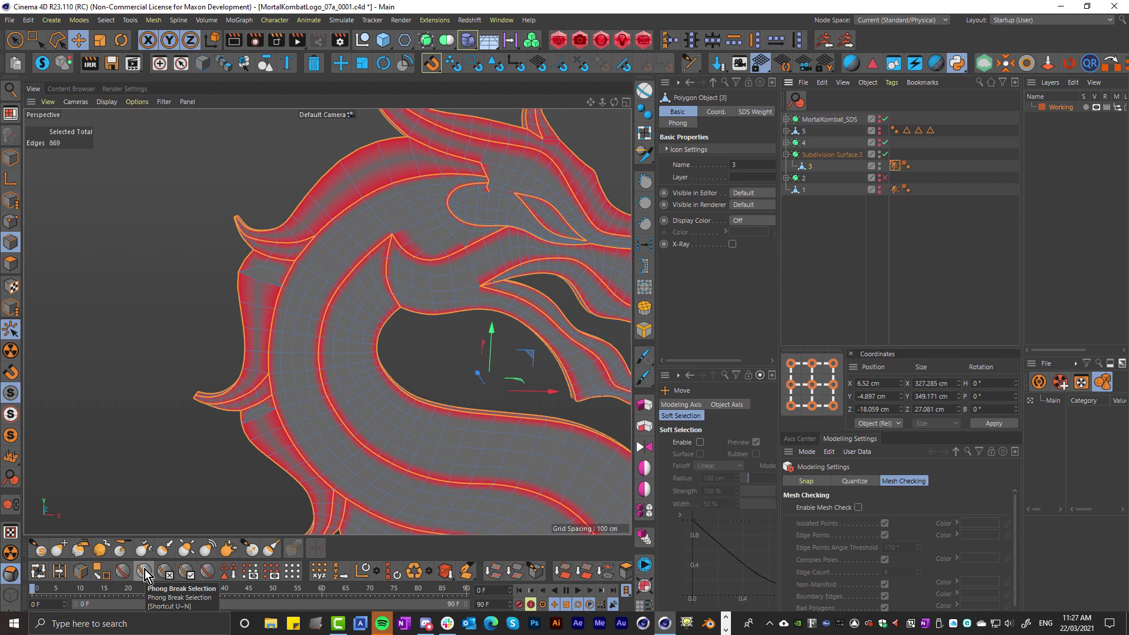
{"action": "left_click", "coordinate": [125, 575]}
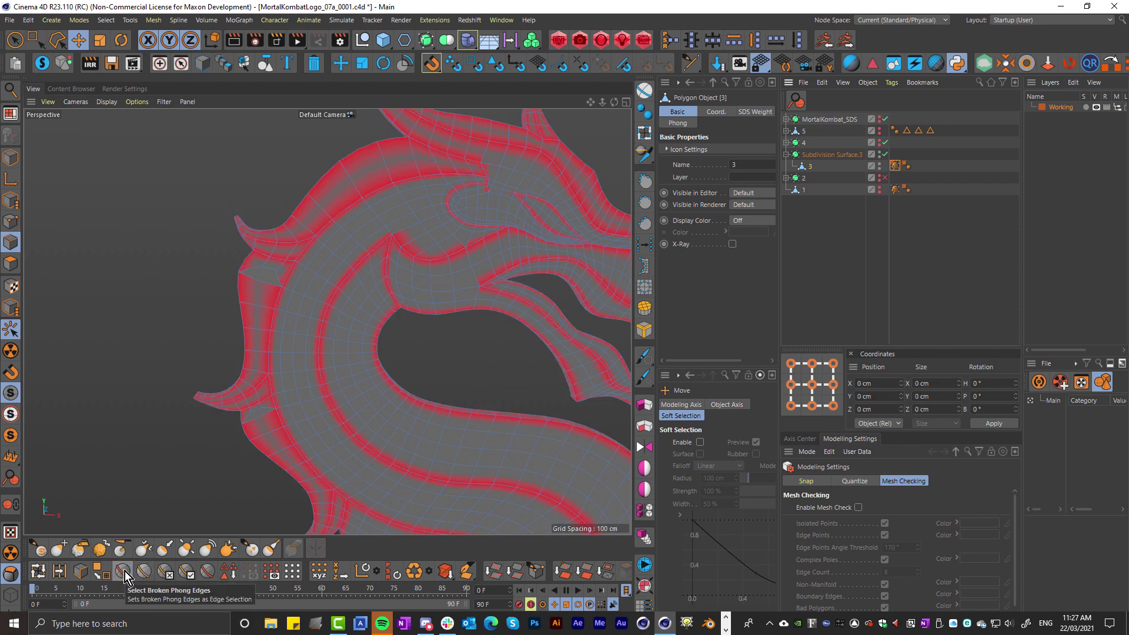
{"action": "key", "text": "ctrl+z"}
{"action": "key", "text": "ctrl+z"}
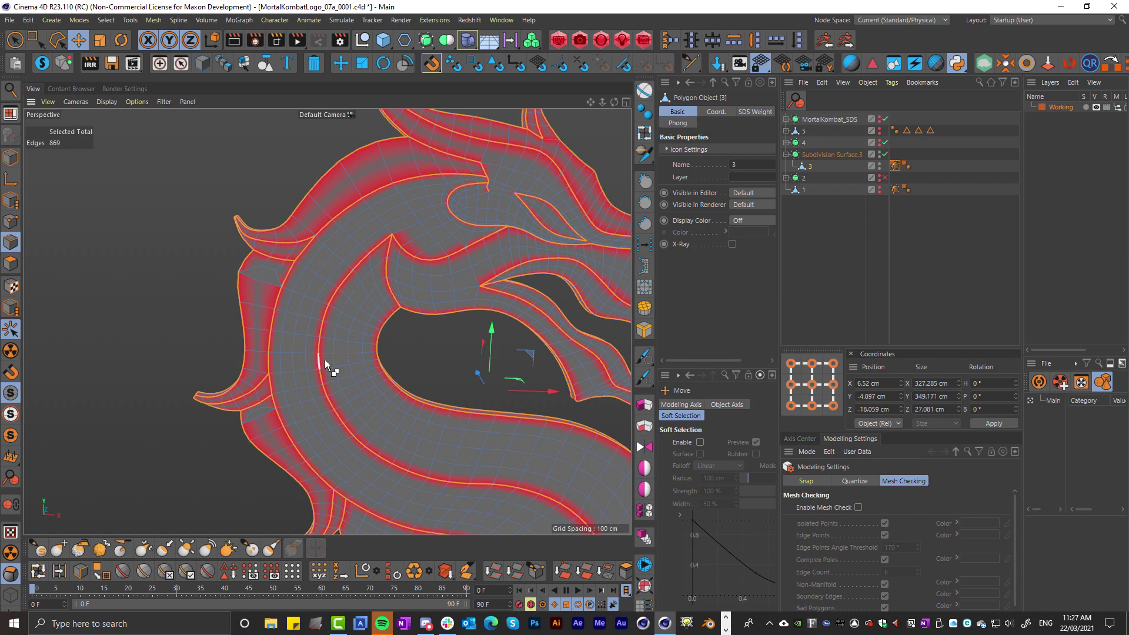
{"action": "key", "text": "ctrl+z"}
{"action": "key", "text": "ctrl+z"}
{"action": "key", "text": "ctrl+z"}
{"action": "key", "text": "ctrl+z"}
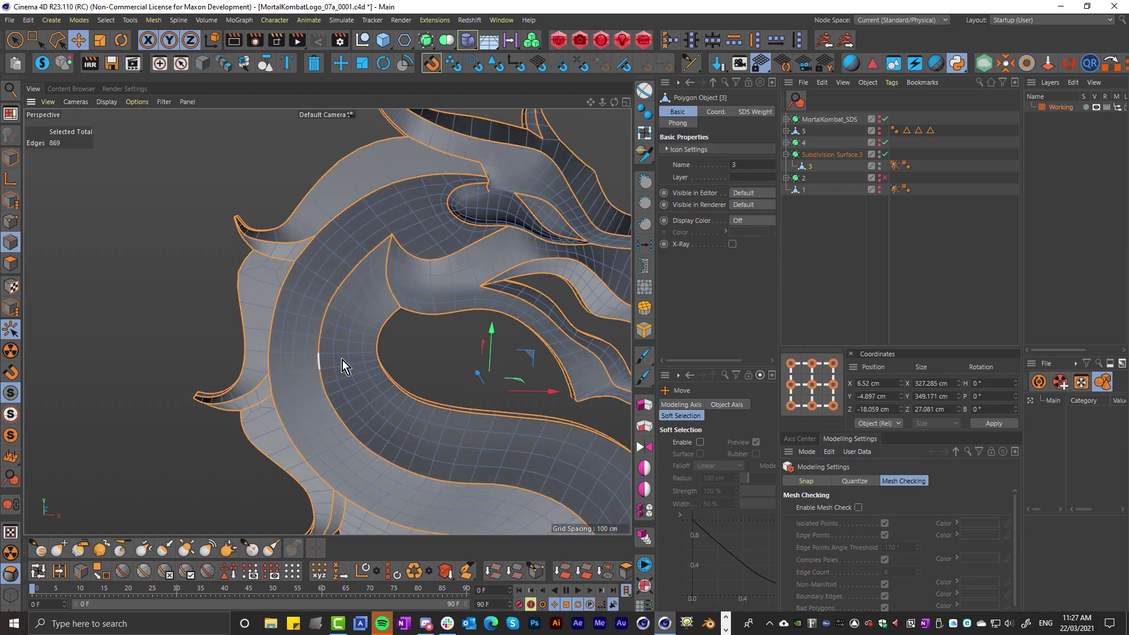
Display object 3's SDS Weight tag with the whole dragon in view and render it in the viewport.
{"action": "scroll", "coordinate": [470, 247], "scroll_direction": "down", "scroll_amount": 6}
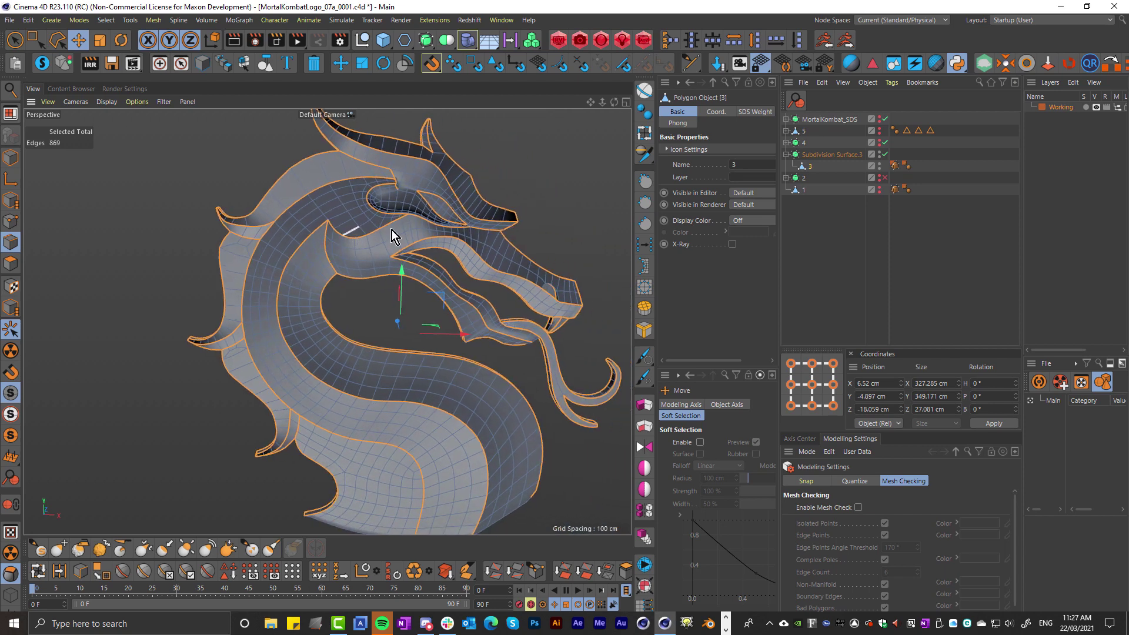
{"action": "left_click", "coordinate": [894, 166]}
{"action": "left_click_drag", "start_coordinate": [334, 270], "coordinate": [337, 274], "text": "alt"}
{"action": "key", "text": "ctrl+r"}
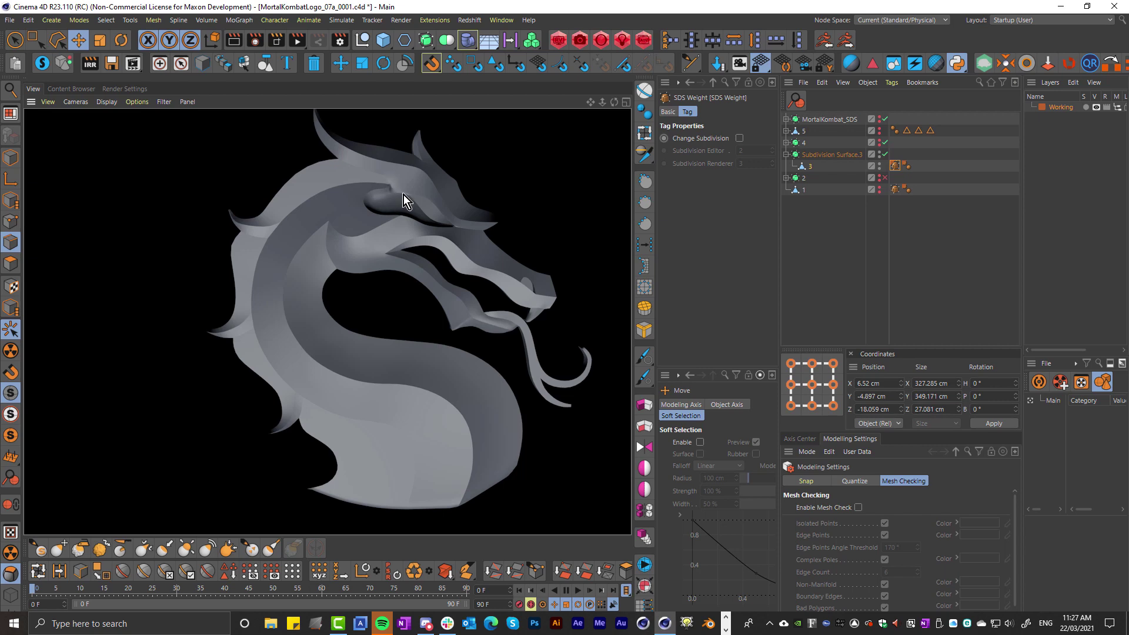
Review the Phong tag settings of object 3 and render the dragon's head and neck in the viewport.
{"action": "left_click", "coordinate": [908, 167]}
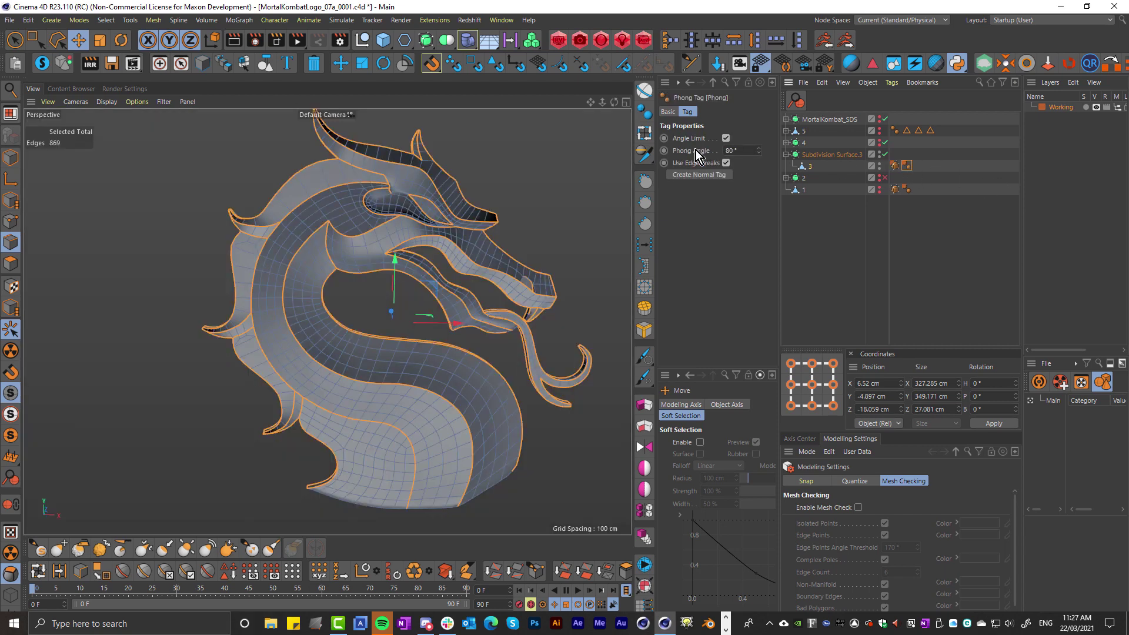
{"action": "left_click", "coordinate": [725, 164]}
{"action": "scroll", "coordinate": [482, 230], "scroll_direction": "up", "scroll_amount": 2}
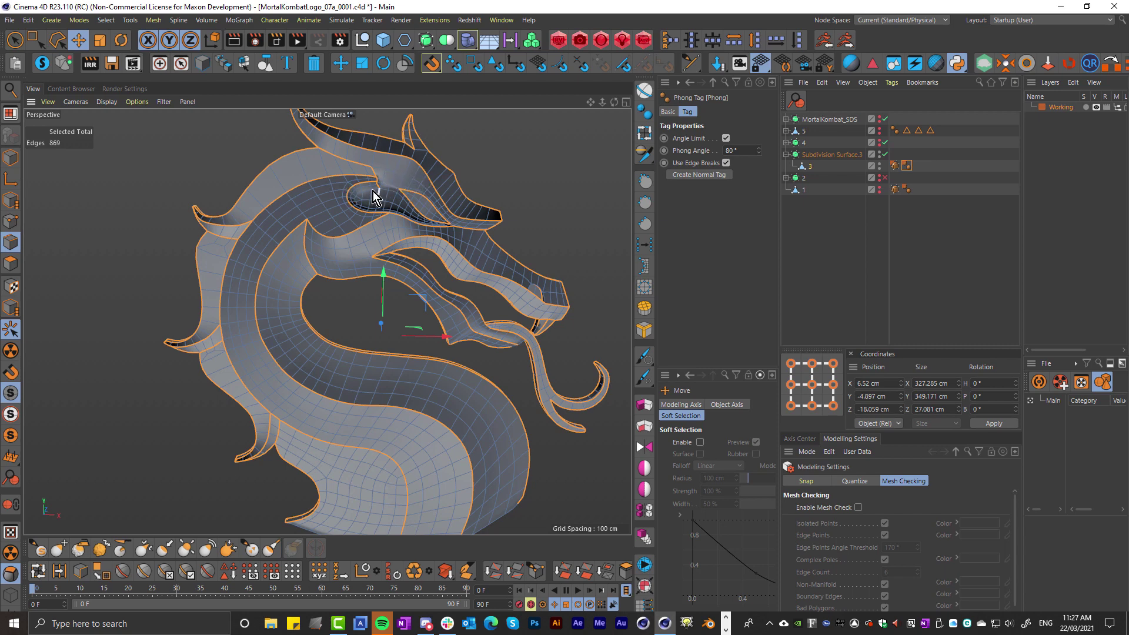
{"action": "scroll", "coordinate": [374, 195], "scroll_direction": "up", "scroll_amount": 8}
{"action": "scroll", "coordinate": [400, 202], "scroll_direction": "down", "scroll_amount": 8}
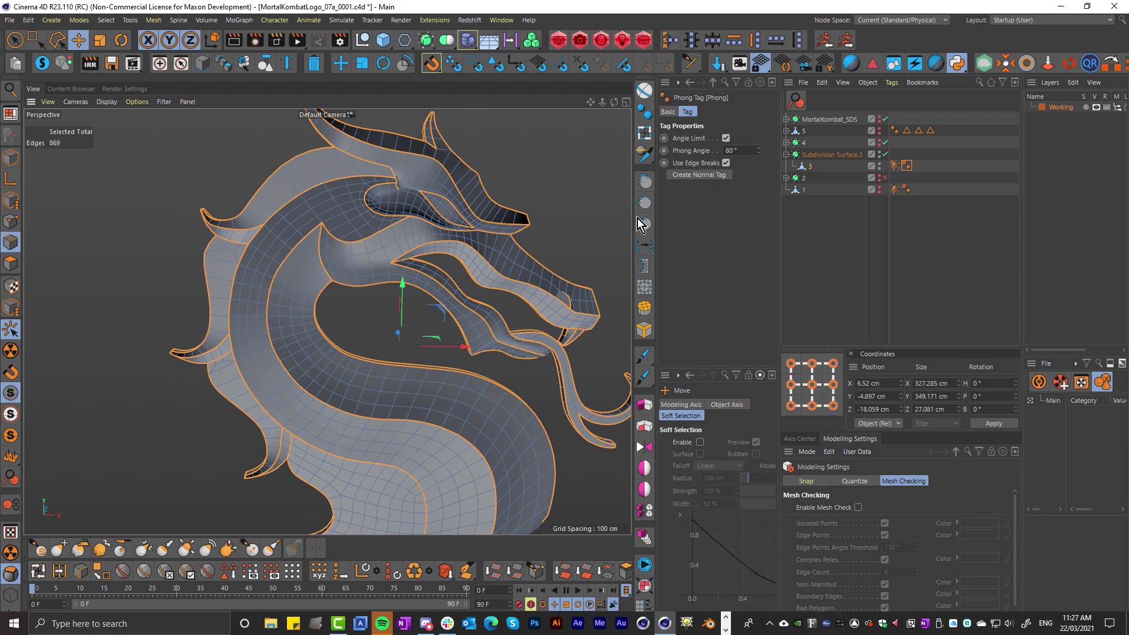
{"action": "key", "text": "ctrl+r"}
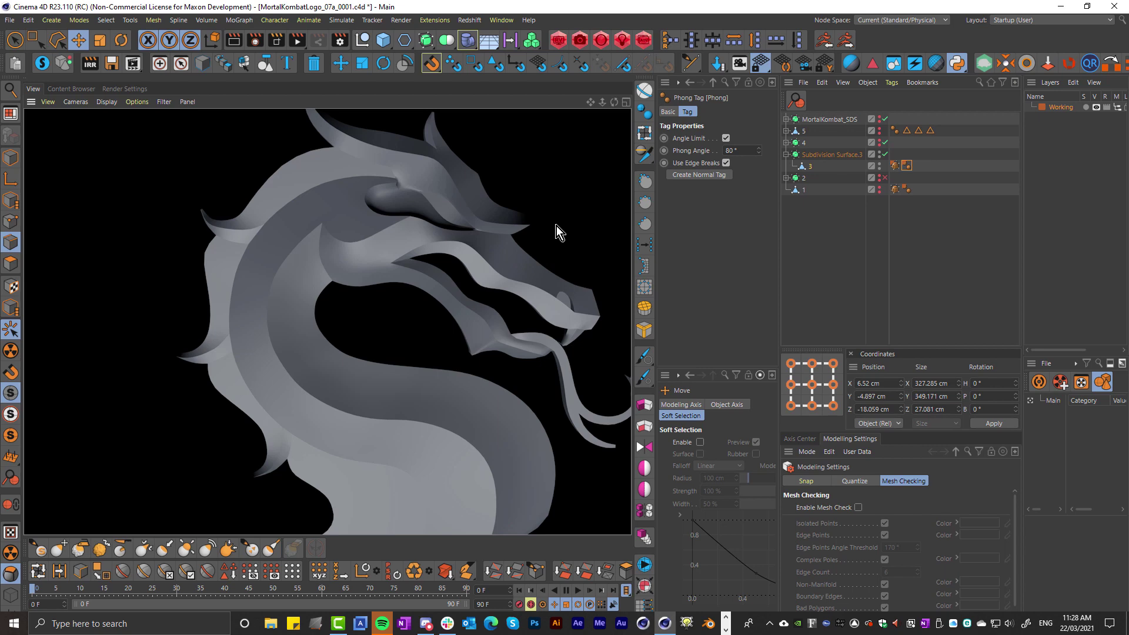
Delete the SDS Weight tag from object 3.
{"action": "left_click", "coordinate": [894, 166]}
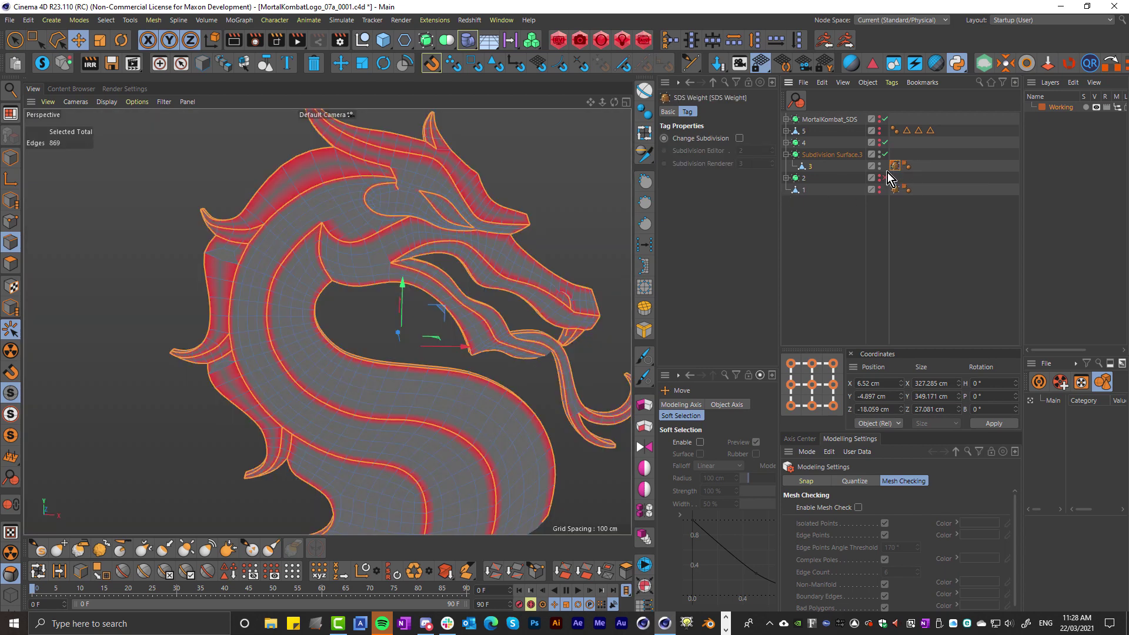
{"action": "left_click", "coordinate": [885, 177]}
{"action": "left_click", "coordinate": [558, 220]}
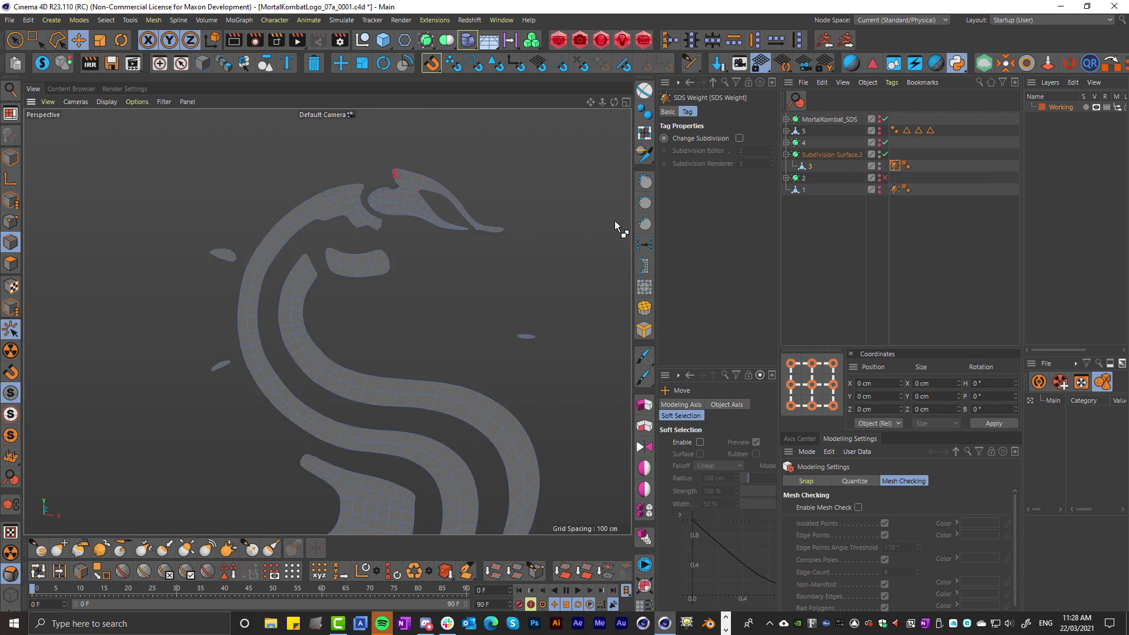
{"action": "left_click", "coordinate": [837, 207]}
{"action": "left_click", "coordinate": [897, 167]}
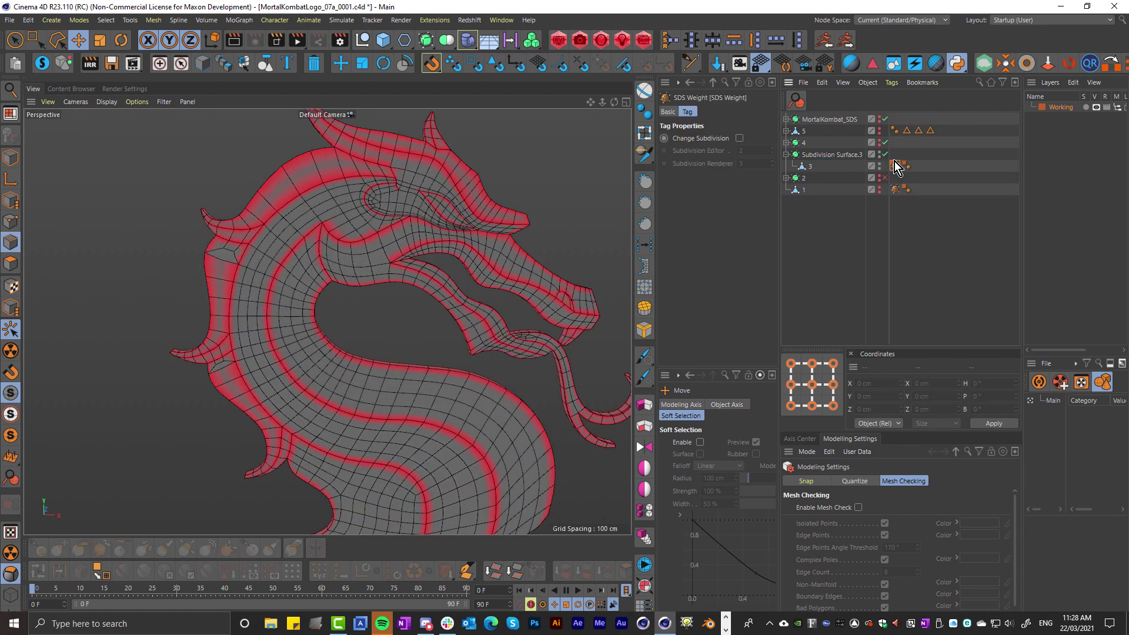
{"action": "key", "text": "Delete"}
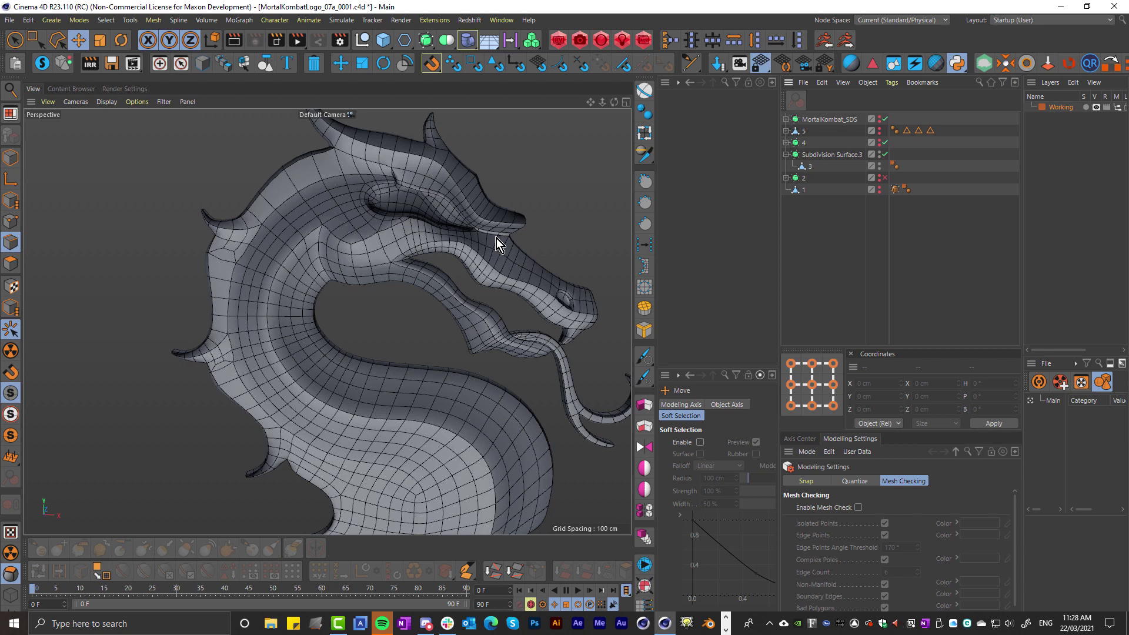
Examine object 3's unweighted ridges around the cheek and neck up close and render the dragon in the viewport.
{"action": "left_click", "coordinate": [806, 170]}
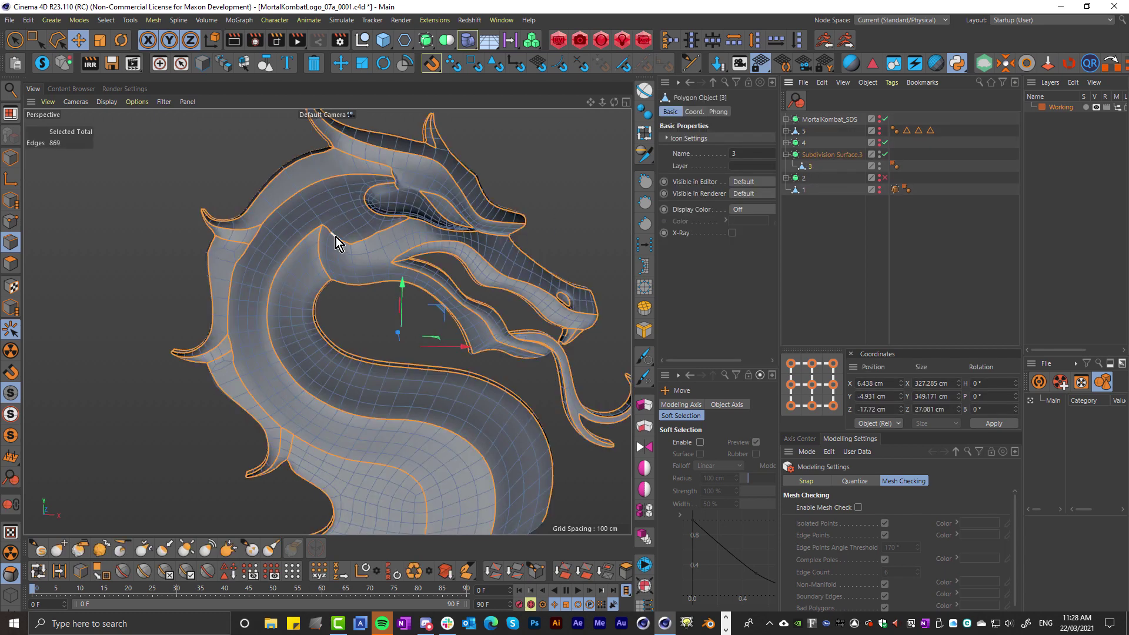
{"action": "scroll", "coordinate": [385, 232], "scroll_direction": "up", "scroll_amount": 6}
{"action": "scroll", "coordinate": [421, 228], "scroll_direction": "up", "scroll_amount": 3}
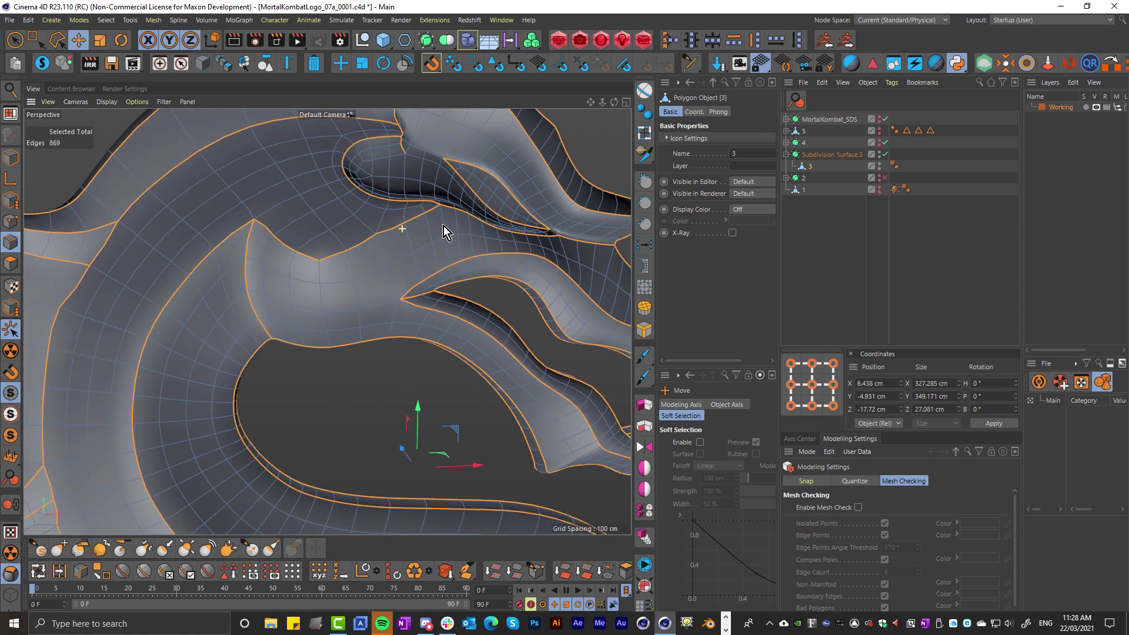
{"action": "scroll", "coordinate": [322, 254], "scroll_direction": "up", "scroll_amount": 3}
{"action": "scroll", "coordinate": [332, 264], "scroll_direction": "down", "scroll_amount": 5}
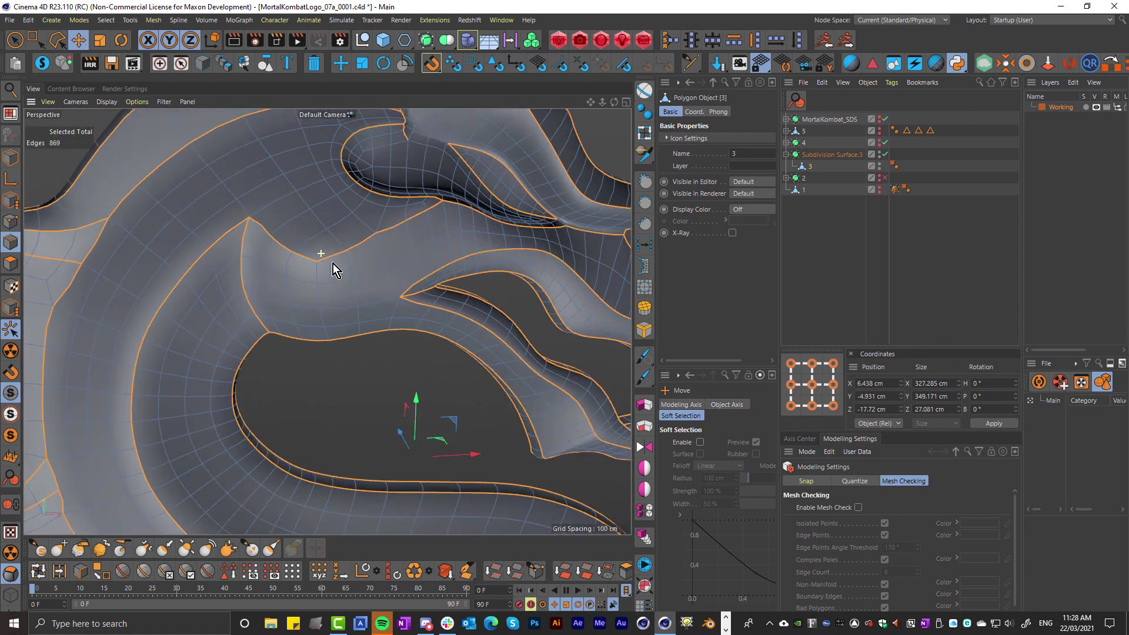
{"action": "scroll", "coordinate": [282, 259], "scroll_direction": "up", "scroll_amount": 2}
{"action": "left_click_drag", "start_coordinate": [283, 253], "coordinate": [235, 259], "text": "alt"}
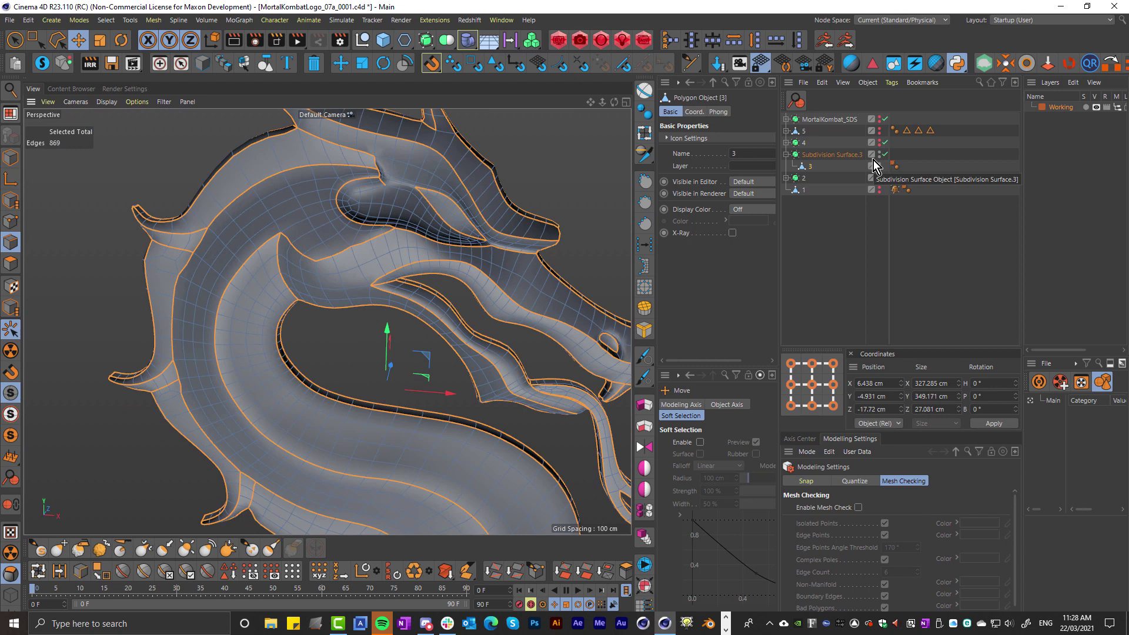
{"action": "mouse_move", "coordinate": [397, 228]}
{"action": "left_mouse_down", "text": "alt"}
{"action": "mouse_move", "coordinate": [373, 241]}
{"action": "mouse_move", "coordinate": [384, 224]}
{"action": "left_mouse_up", "text": "alt"}
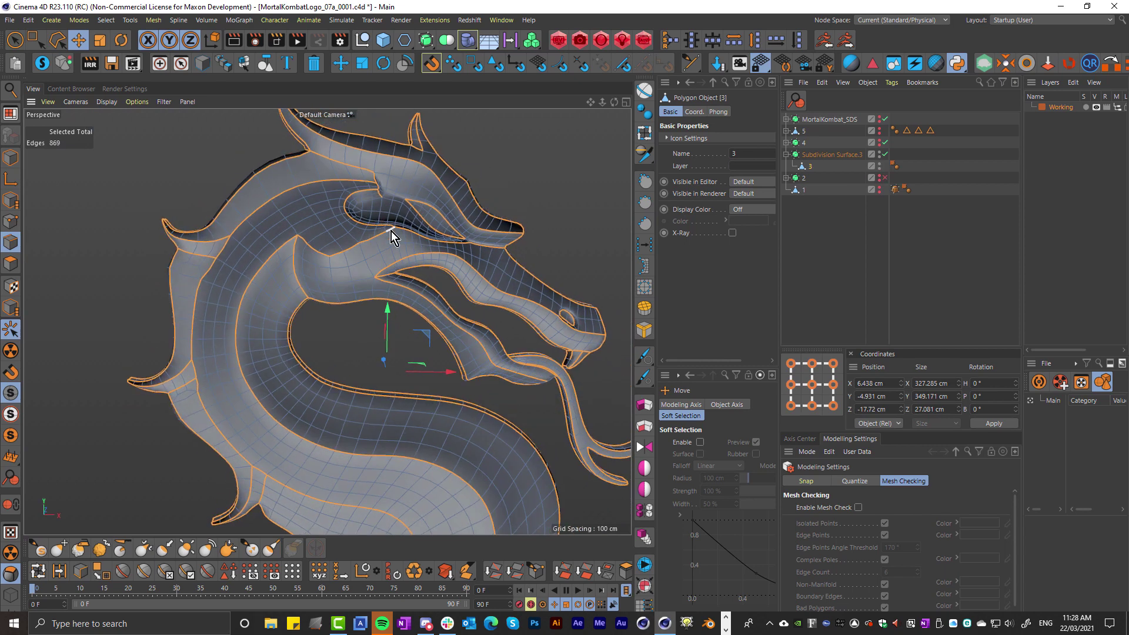
{"action": "key", "text": "ctrl+r"}
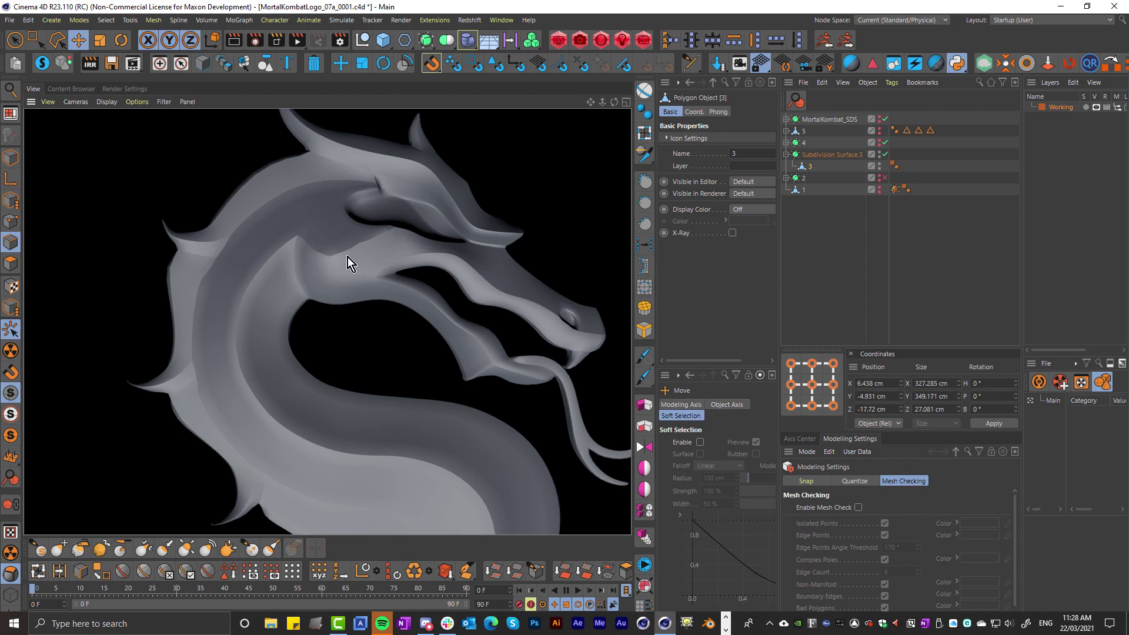
{"action": "left_click_drag", "start_coordinate": [338, 232], "coordinate": [311, 219], "text": "alt"}
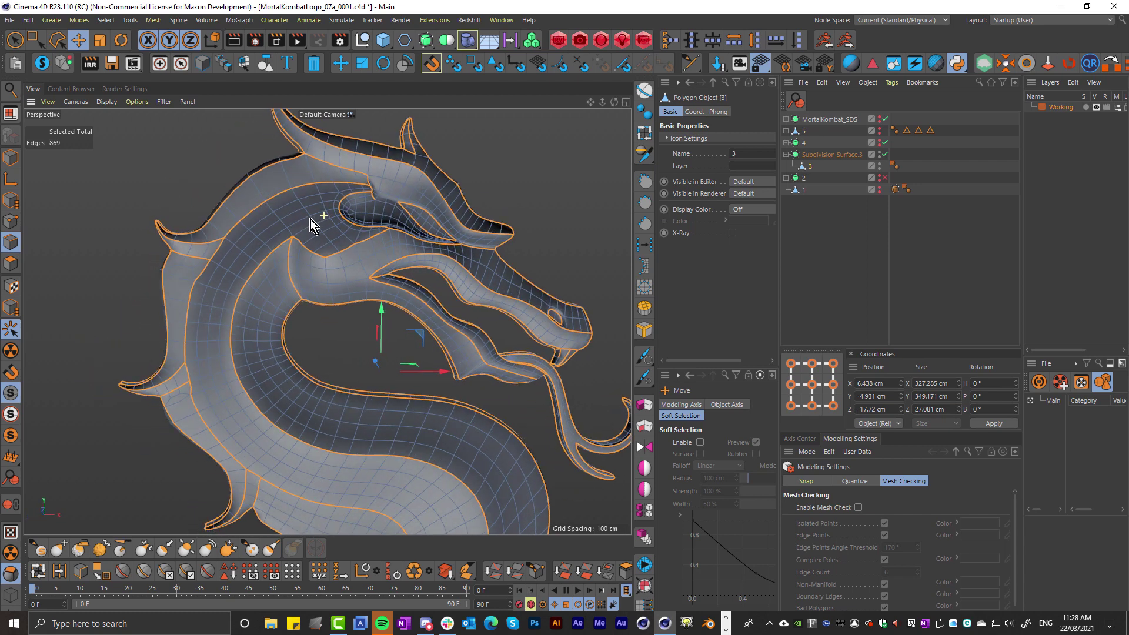
Try a Phong Angle of 0° on object 3, and undo it together with the SDS Weight tag deletion.
{"action": "left_click", "coordinate": [894, 166]}
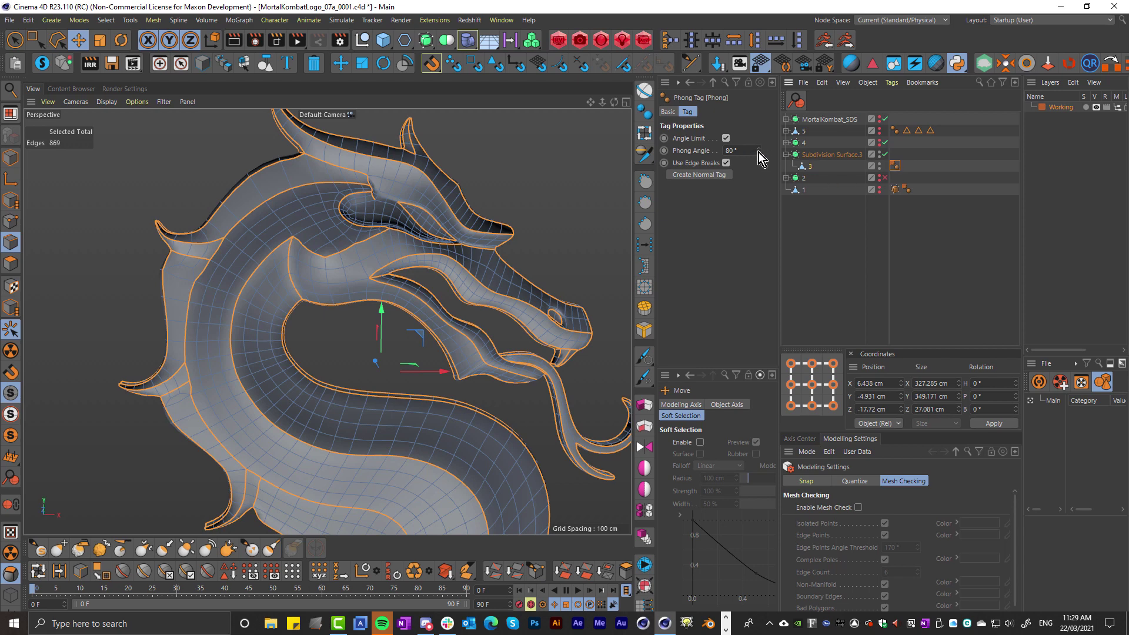
{"action": "left_click_drag", "start_coordinate": [759, 152], "coordinate": [759, 198]}
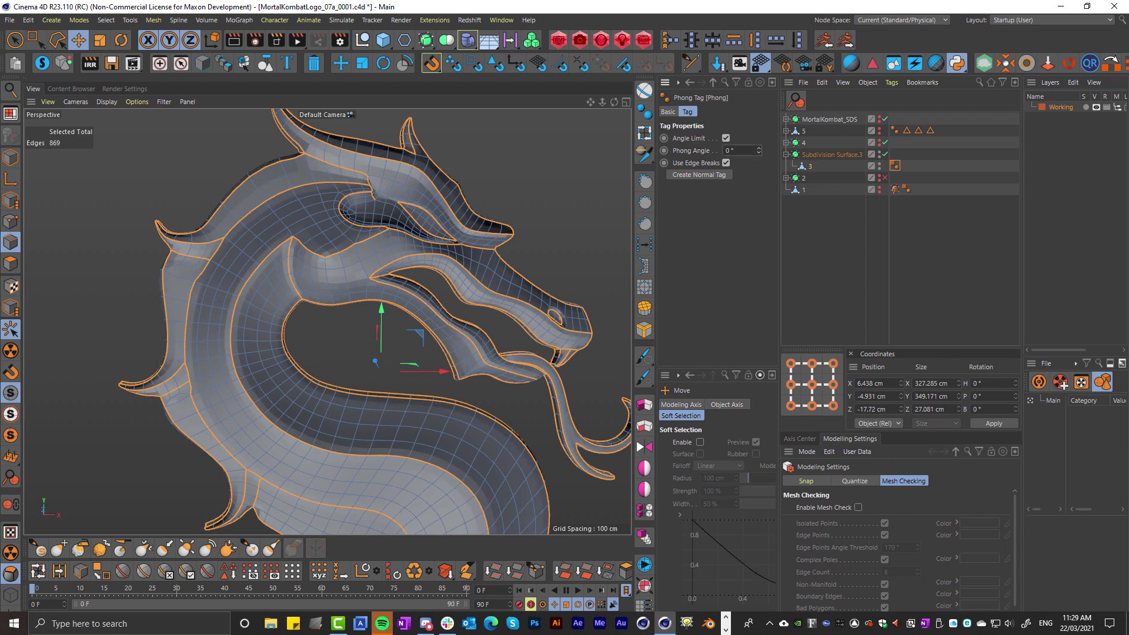
{"action": "key", "text": "ctrl+z"}
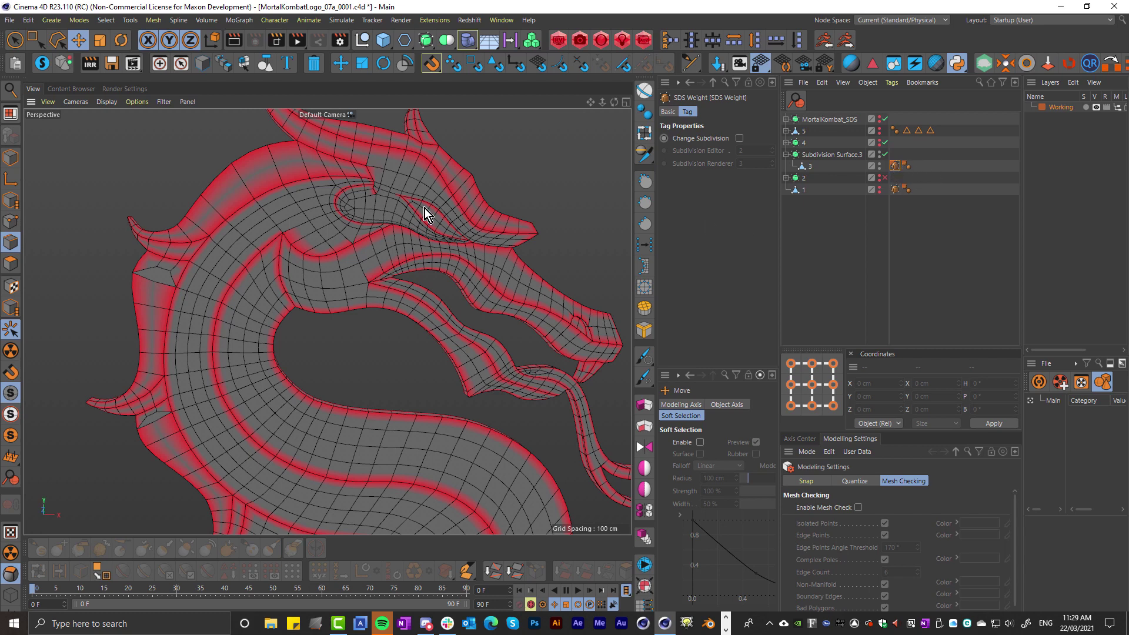
Inspect object 3's subdivision weights and selected edges, deselect everything and render the whole dragon in the viewport.
{"action": "left_click", "coordinate": [927, 218]}
{"action": "left_click", "coordinate": [896, 166]}
{"action": "left_click", "coordinate": [809, 167]}
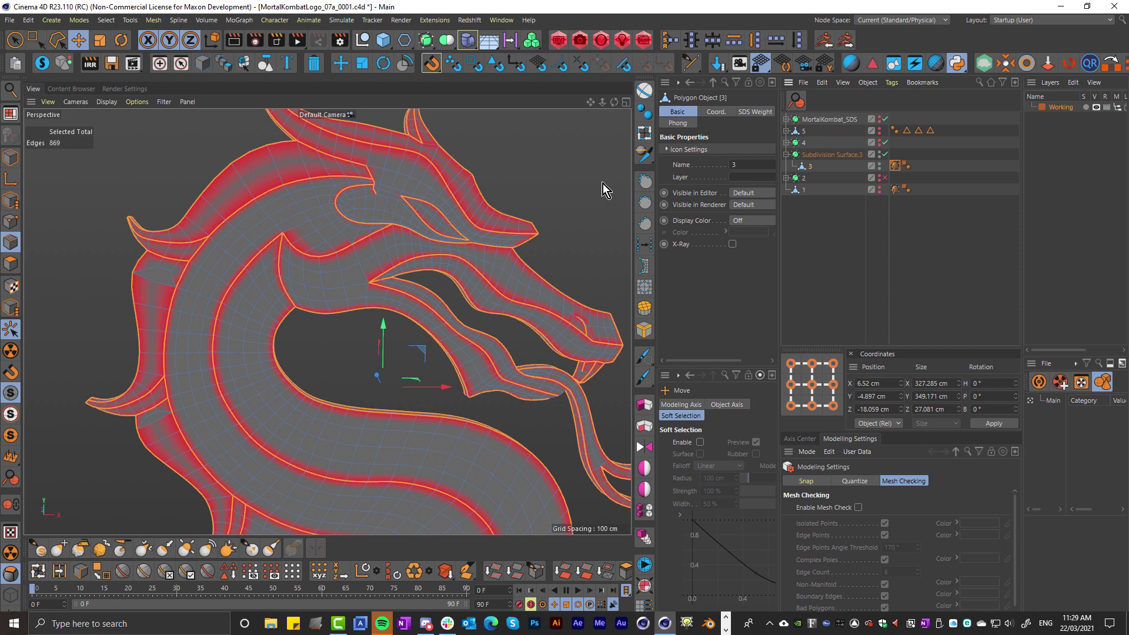
{"action": "left_click", "coordinate": [907, 216]}
{"action": "left_click_drag", "start_coordinate": [581, 253], "coordinate": [449, 245], "text": "alt"}
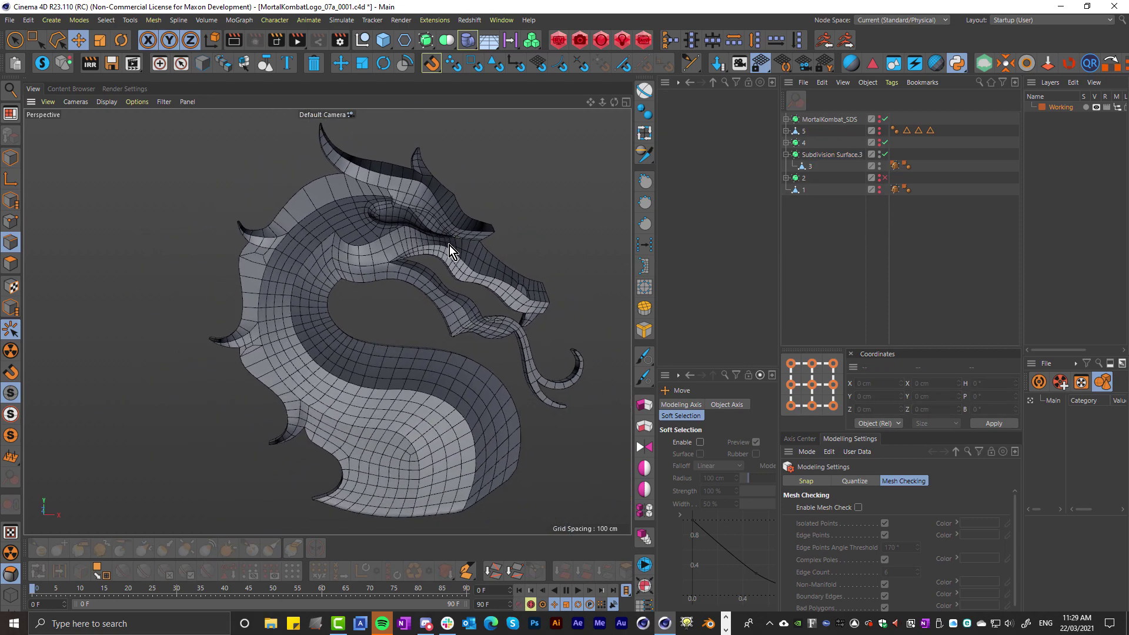
{"action": "key", "text": "ctrl+r"}
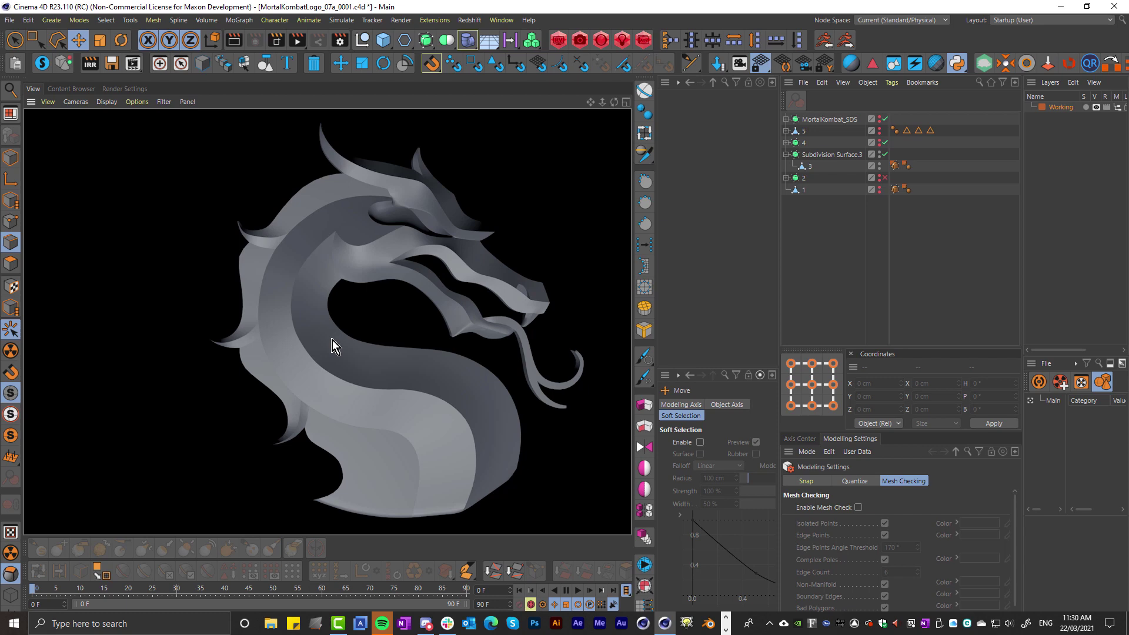
Hide Subdivision Surface.3, show subdivision object 4 with its subdivision disabled, and expand it to reveal its mesh.
{"action": "left_click", "coordinate": [786, 154]}
{"action": "left_click", "coordinate": [877, 157], "text": "alt"}
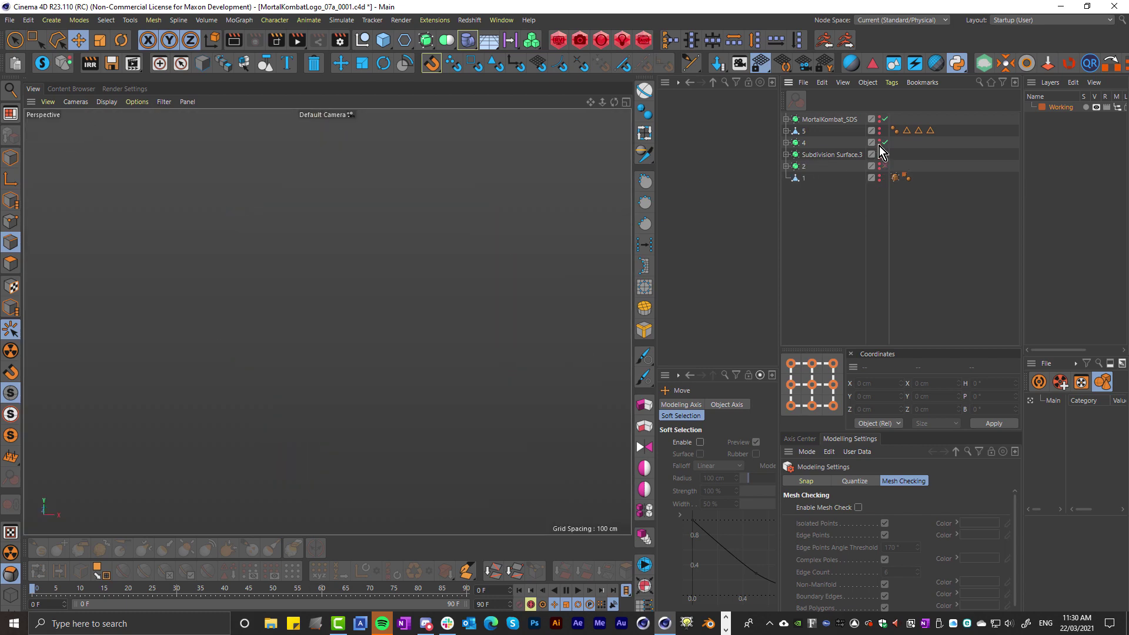
{"action": "left_click", "coordinate": [878, 146], "text": "alt"}
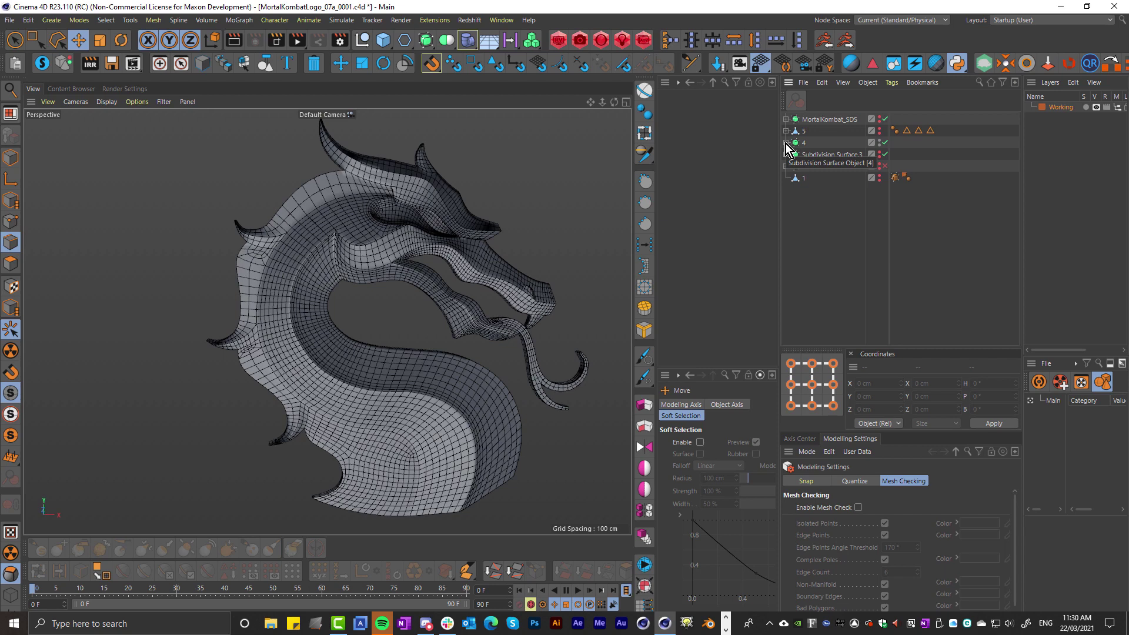
{"action": "left_click", "coordinate": [884, 154]}
{"action": "left_click", "coordinate": [884, 143]}
{"action": "left_click", "coordinate": [786, 143]}
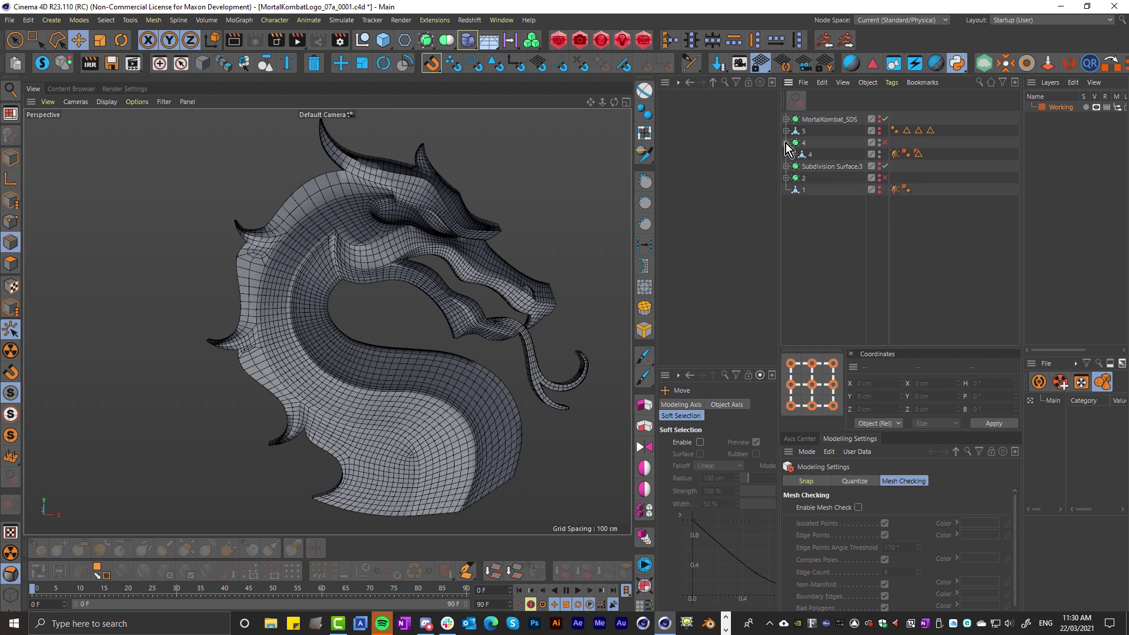
Inspect mesh 4's selected ridge edges and SDS weights and render the dragon in the viewport.
{"action": "left_click", "coordinate": [807, 157]}
{"action": "scroll", "coordinate": [468, 243], "scroll_direction": "up", "scroll_amount": 8}
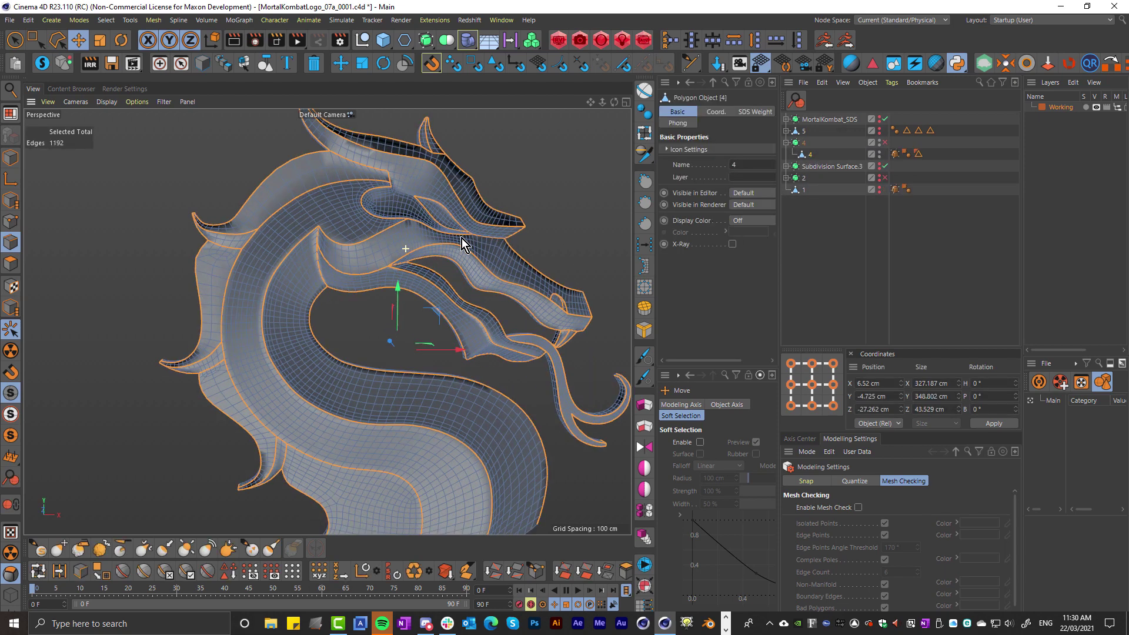
{"action": "left_click", "coordinate": [894, 154]}
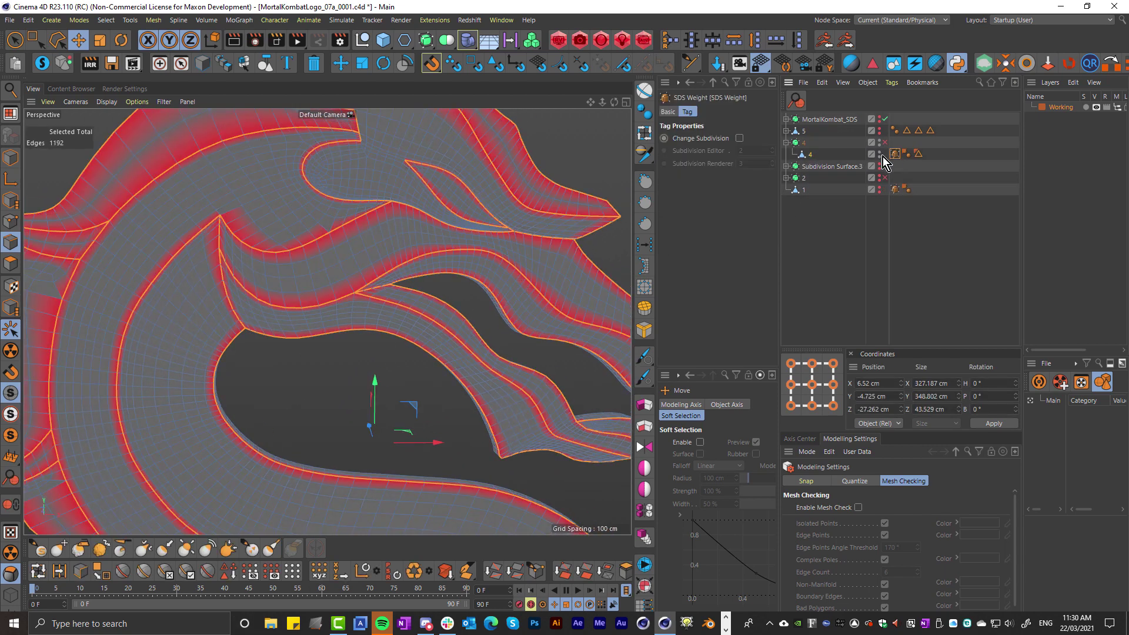
{"action": "left_click", "coordinate": [809, 156]}
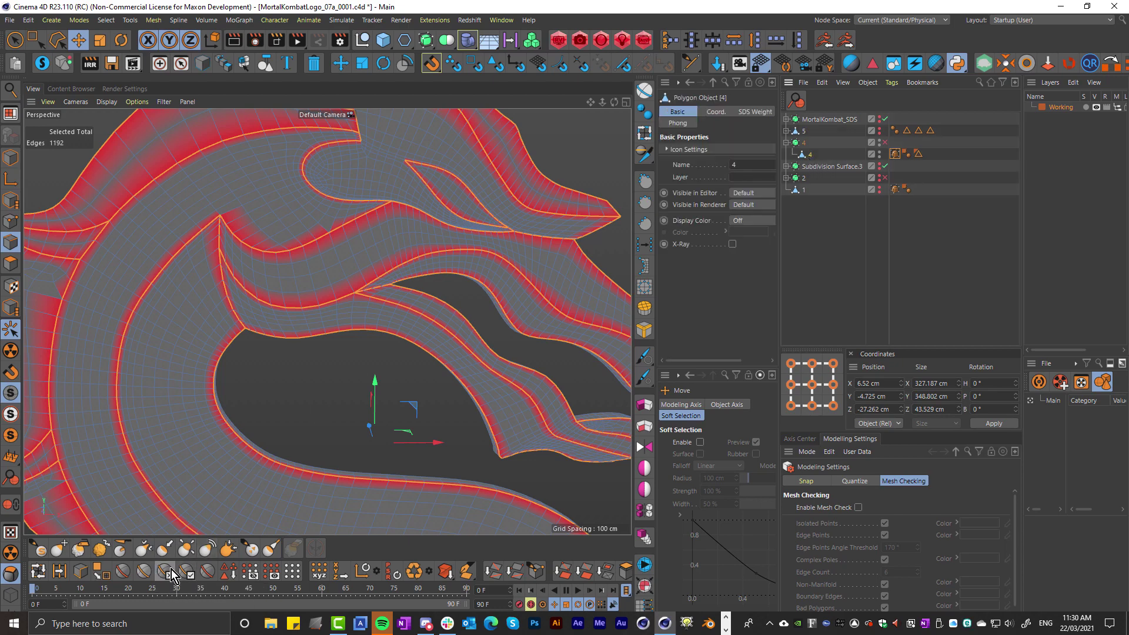
{"action": "scroll", "coordinate": [482, 223], "scroll_direction": "down", "scroll_amount": 5}
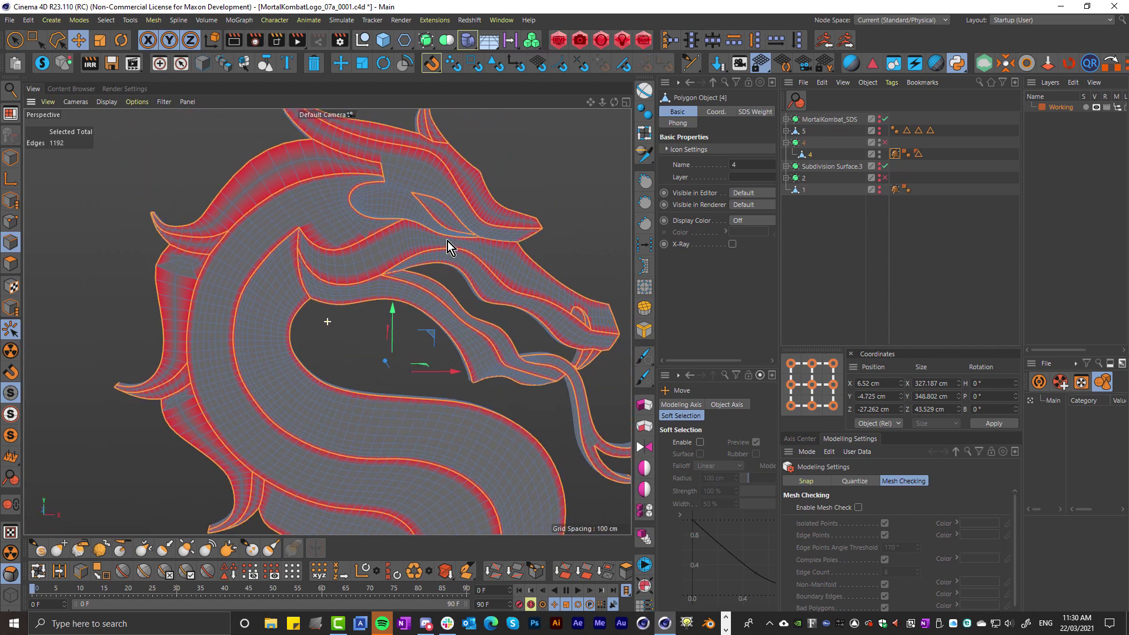
{"action": "key", "text": "ctrl+r"}
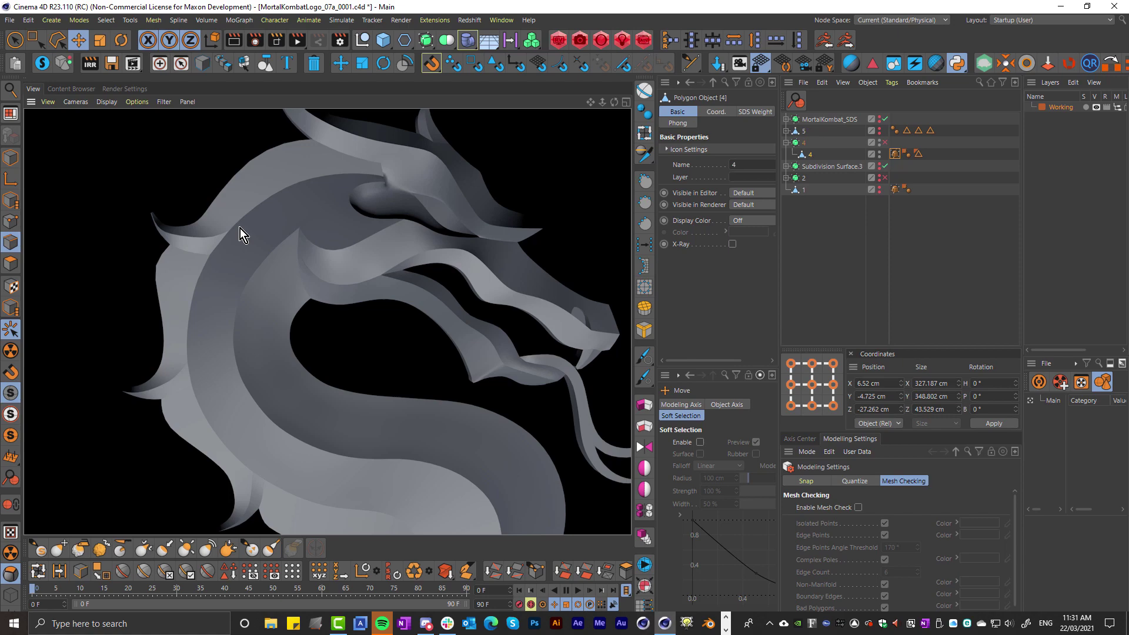
Examine mesh 4's SDS weights along the ridge edges, deselect everything and render the whole dragon in the viewport.
{"action": "scroll", "coordinate": [369, 249], "scroll_direction": "up", "scroll_amount": 8}
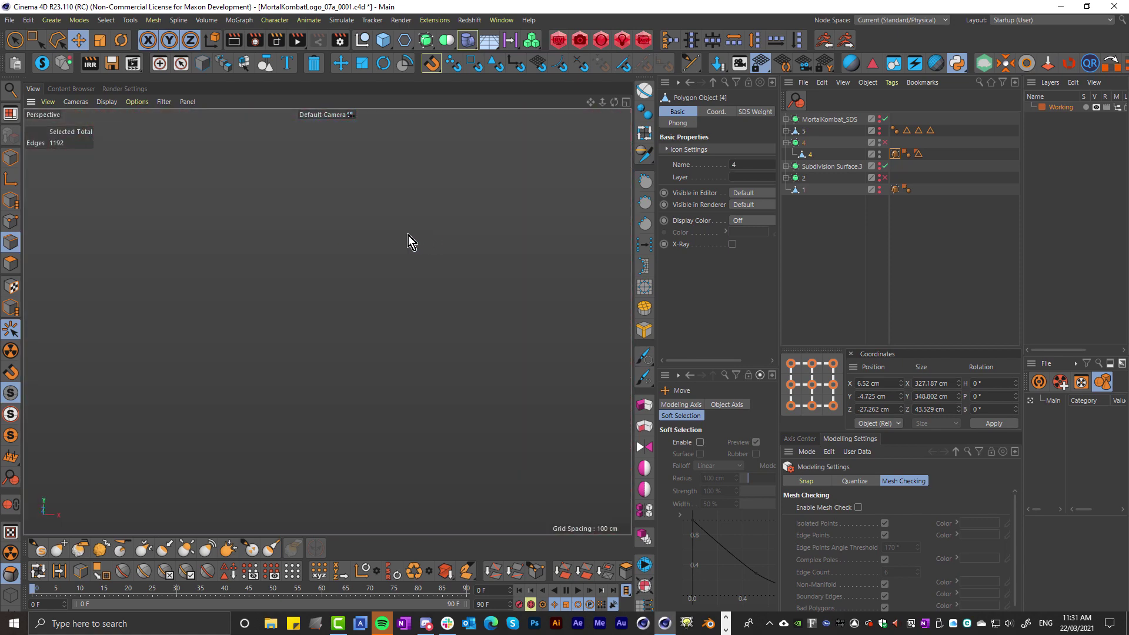
{"action": "scroll", "coordinate": [414, 158], "scroll_direction": "down", "scroll_amount": 6}
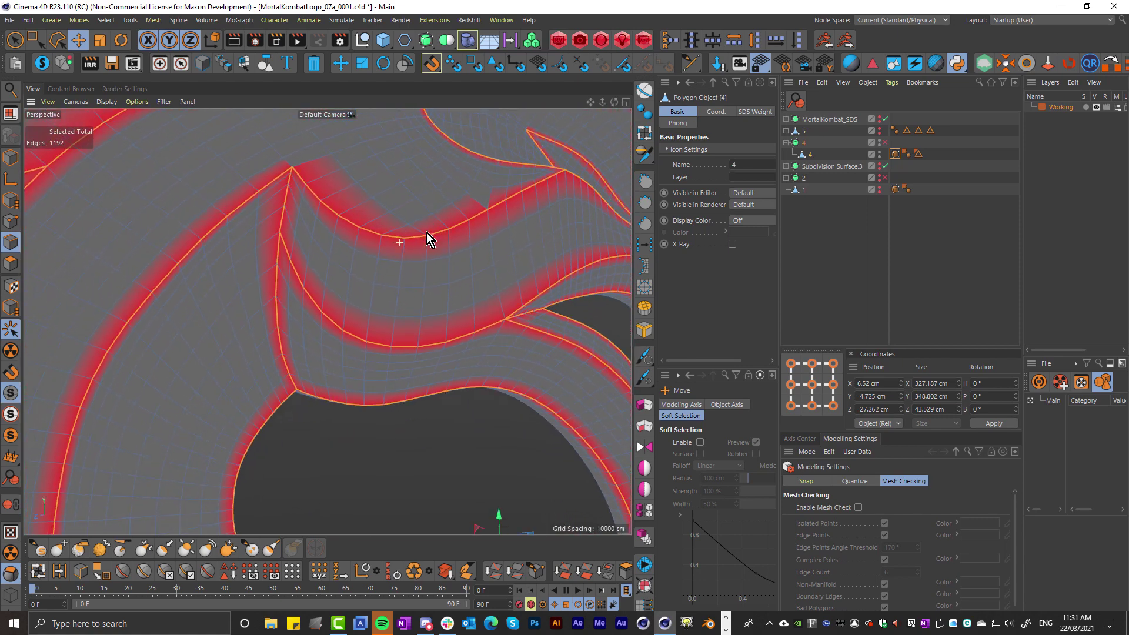
{"action": "scroll", "coordinate": [352, 245], "scroll_direction": "down", "scroll_amount": 4}
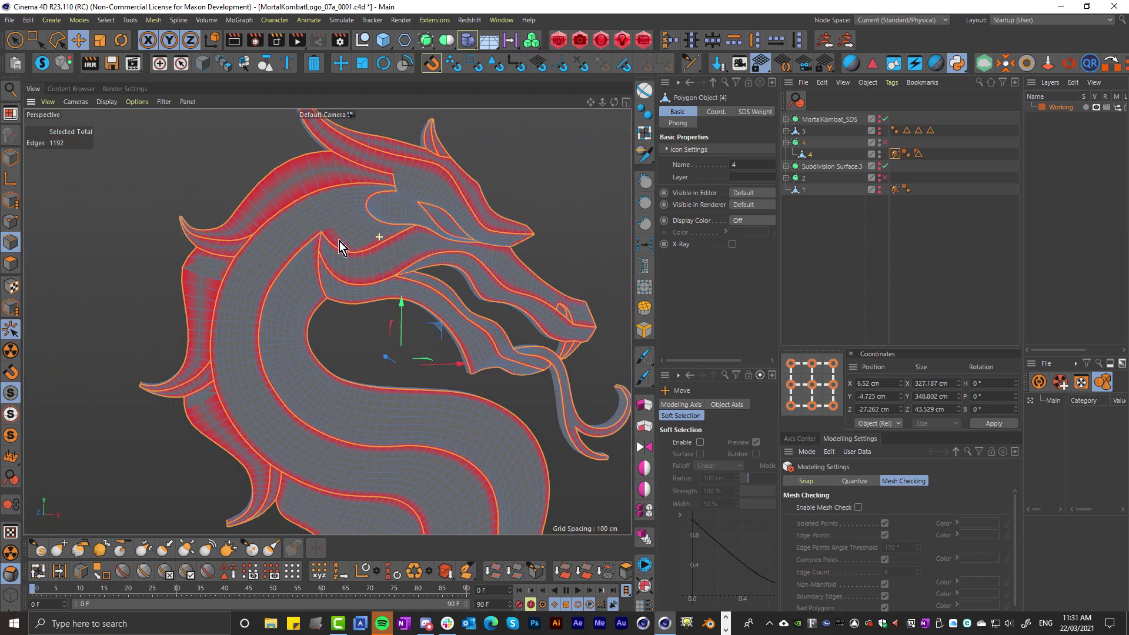
{"action": "left_click", "coordinate": [905, 222]}
{"action": "scroll", "coordinate": [496, 261], "scroll_direction": "down", "scroll_amount": 5}
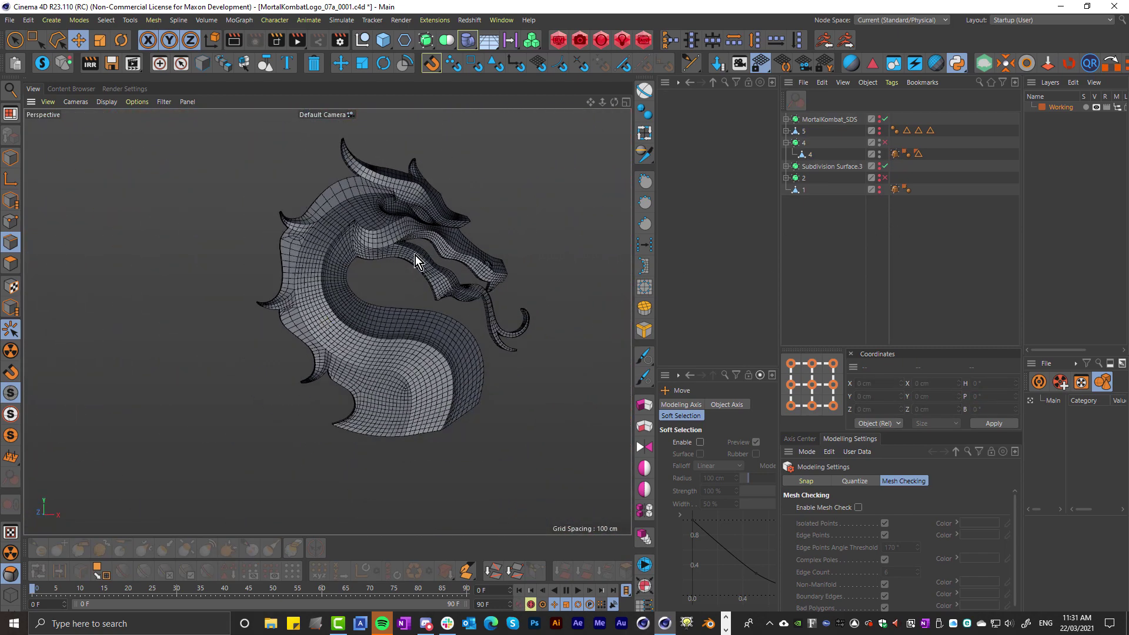
{"action": "key", "text": "ctrl+r"}
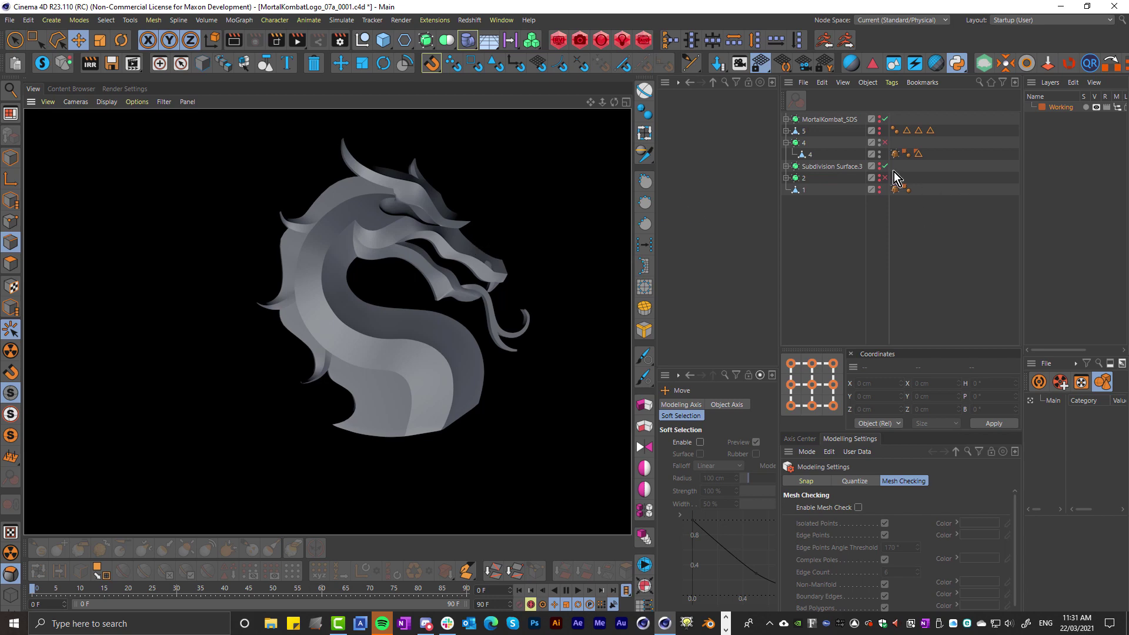
Select mesh 4, enable subdivision on its parent object 4, inspect the head's ridge edges up close and render the viewport.
{"action": "left_click", "coordinate": [810, 156]}
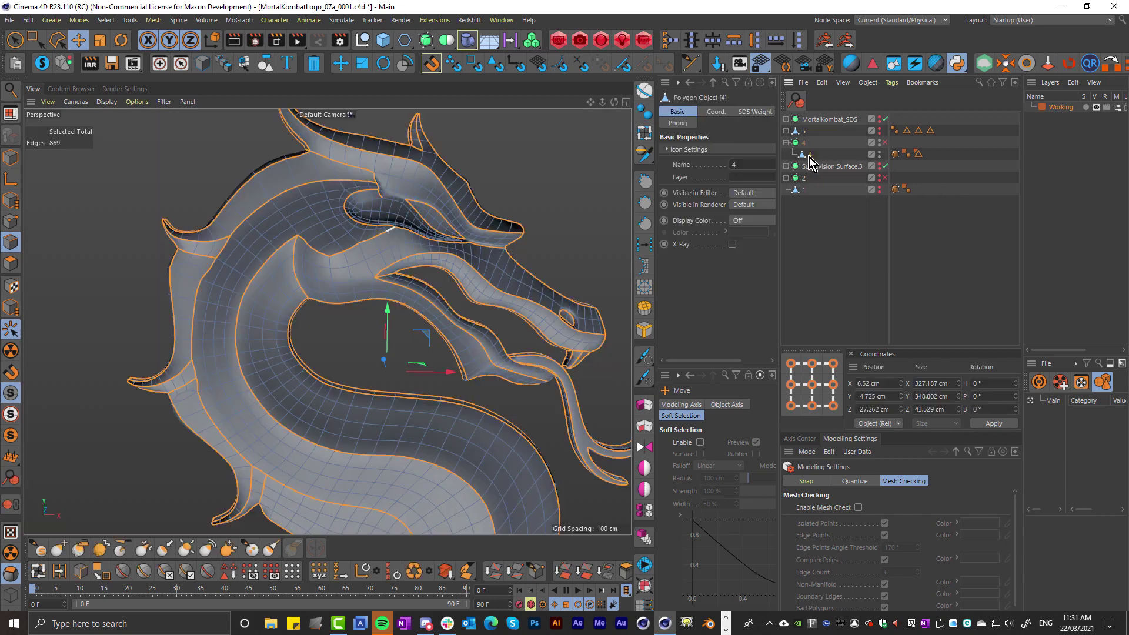
{"action": "left_click", "coordinate": [881, 143]}
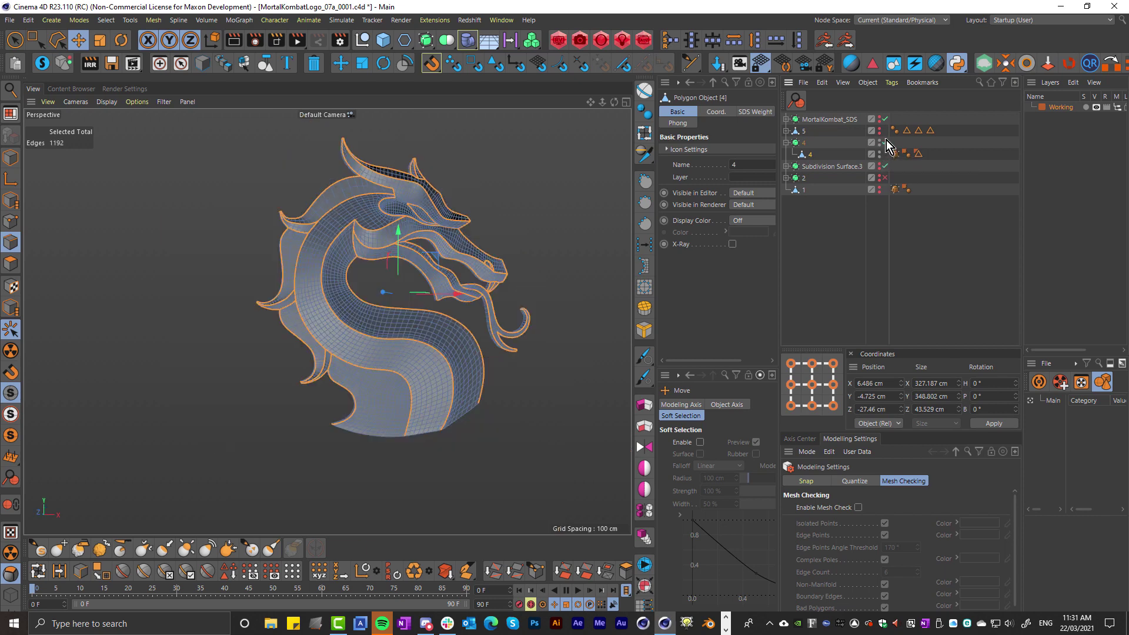
{"action": "right_click_drag", "start_coordinate": [365, 220], "coordinate": [496, 200], "text": "alt"}
{"action": "middle_click_drag", "start_coordinate": [453, 205], "coordinate": [374, 226], "text": "alt"}
{"action": "right_click_drag", "start_coordinate": [403, 225], "coordinate": [458, 217], "text": "alt"}
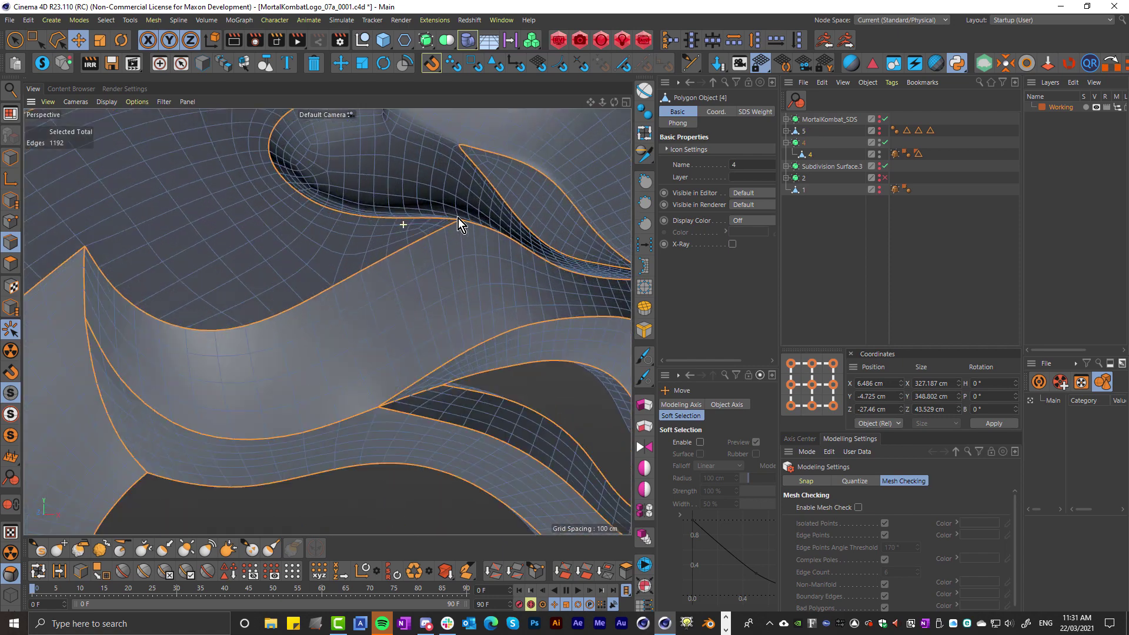
{"action": "scroll", "coordinate": [453, 230], "scroll_direction": "down", "scroll_amount": 10}
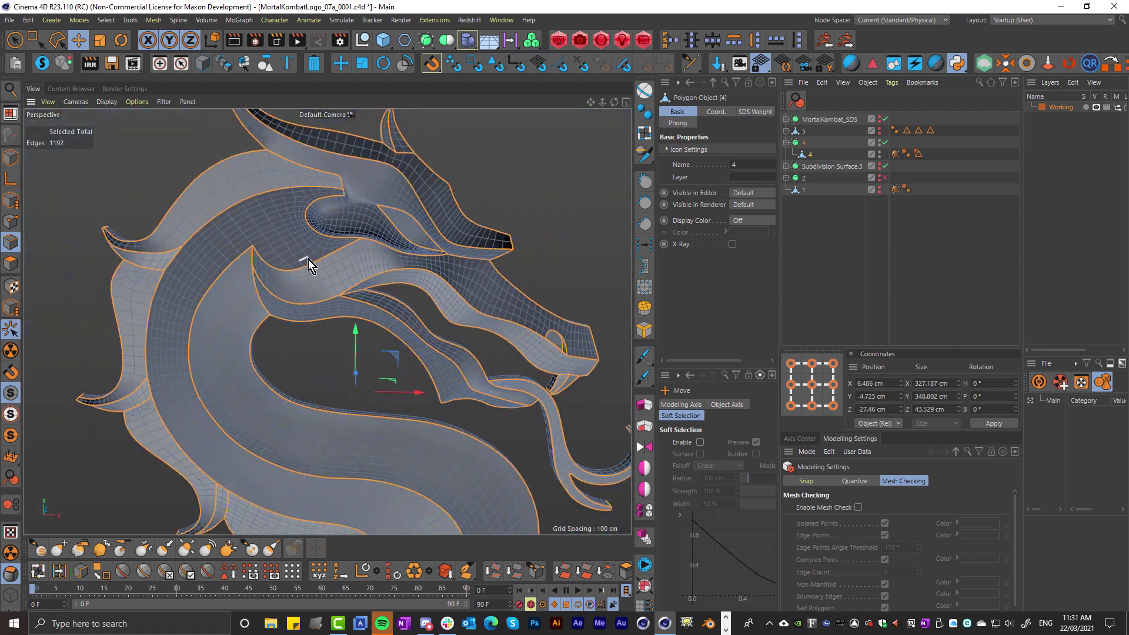
{"action": "middle_click_drag", "start_coordinate": [308, 259], "coordinate": [339, 256], "text": "alt"}
{"action": "key", "text": "ctrl+r"}
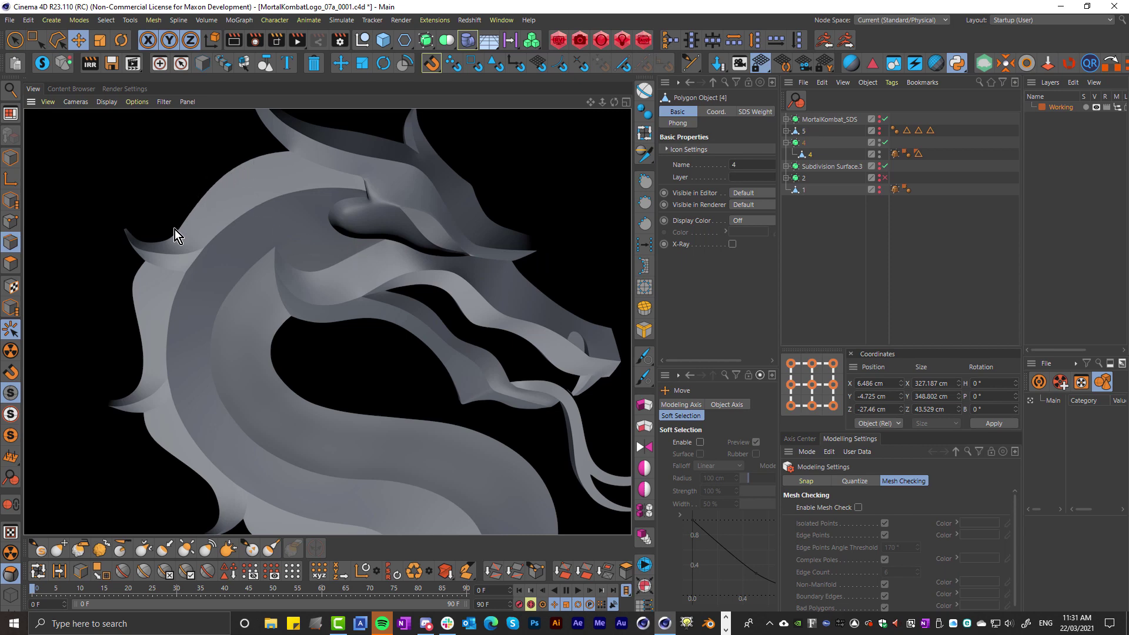
Disable subdivision on object 4 and render the dragon's head again for comparison.
{"action": "left_click", "coordinate": [885, 143]}
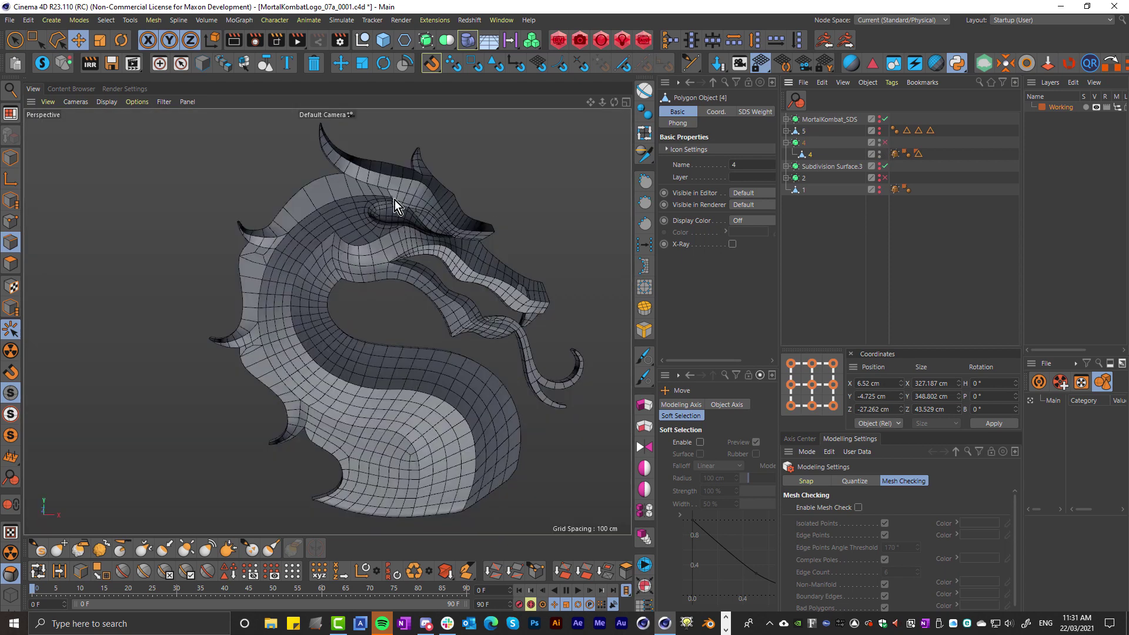
{"action": "key", "text": "ctrl+r"}
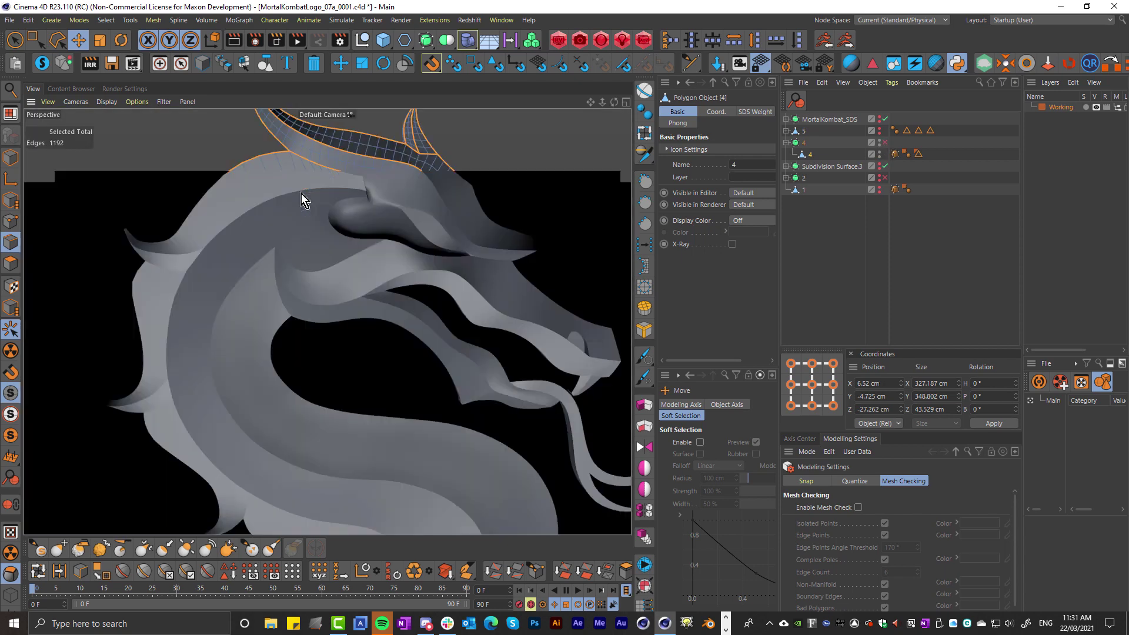
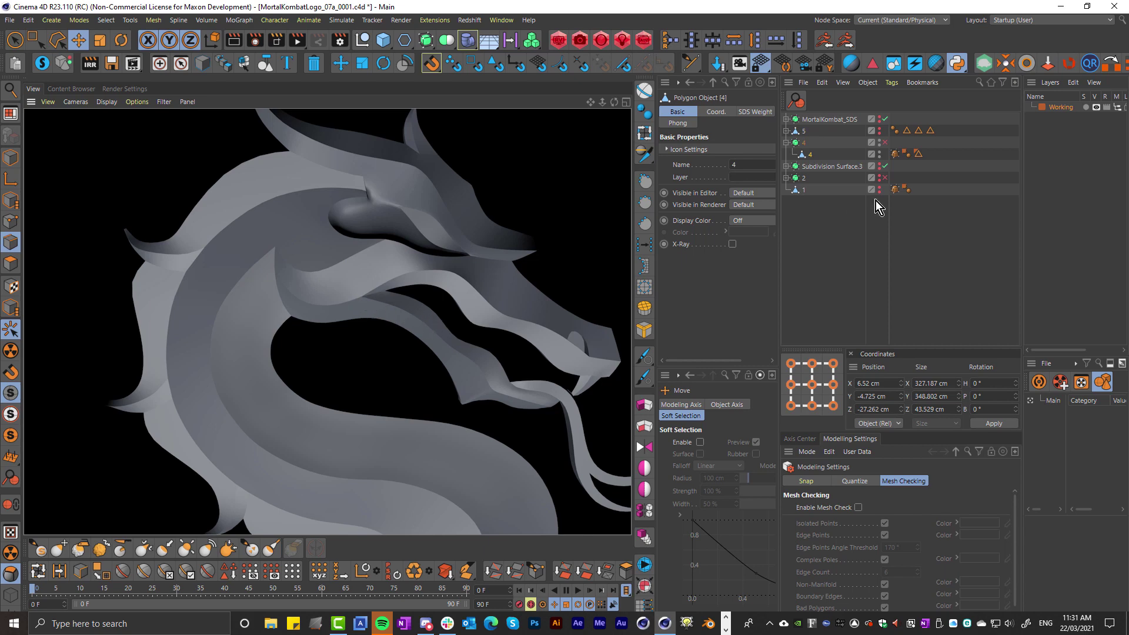
Turn subdivision on object 4 back on and render the dragon's head in the viewport.
{"action": "left_click", "coordinate": [885, 143]}
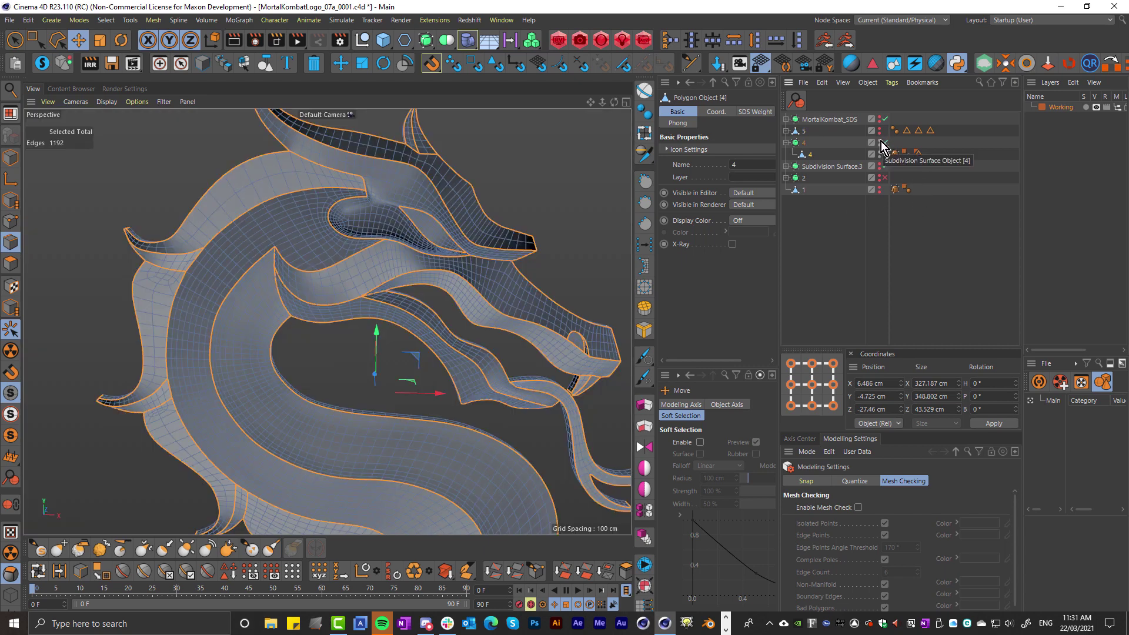
{"action": "key", "text": "ctrl+r"}
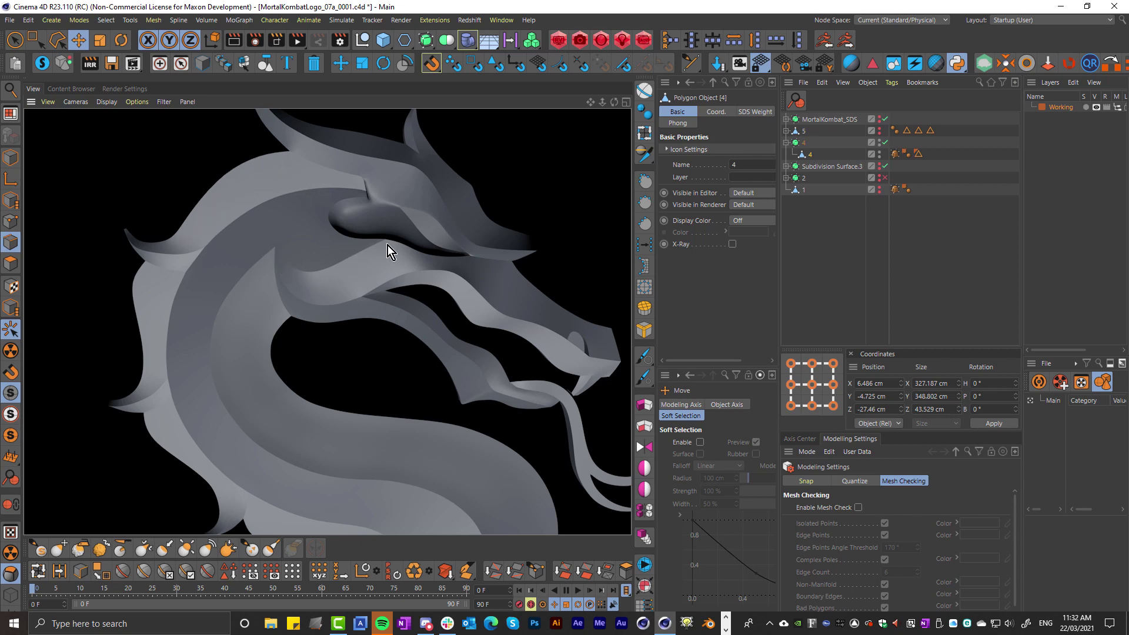
Hide object 4 and make mesh 5 visible together with its Bevel deformer.
{"action": "left_click", "coordinate": [786, 143]}
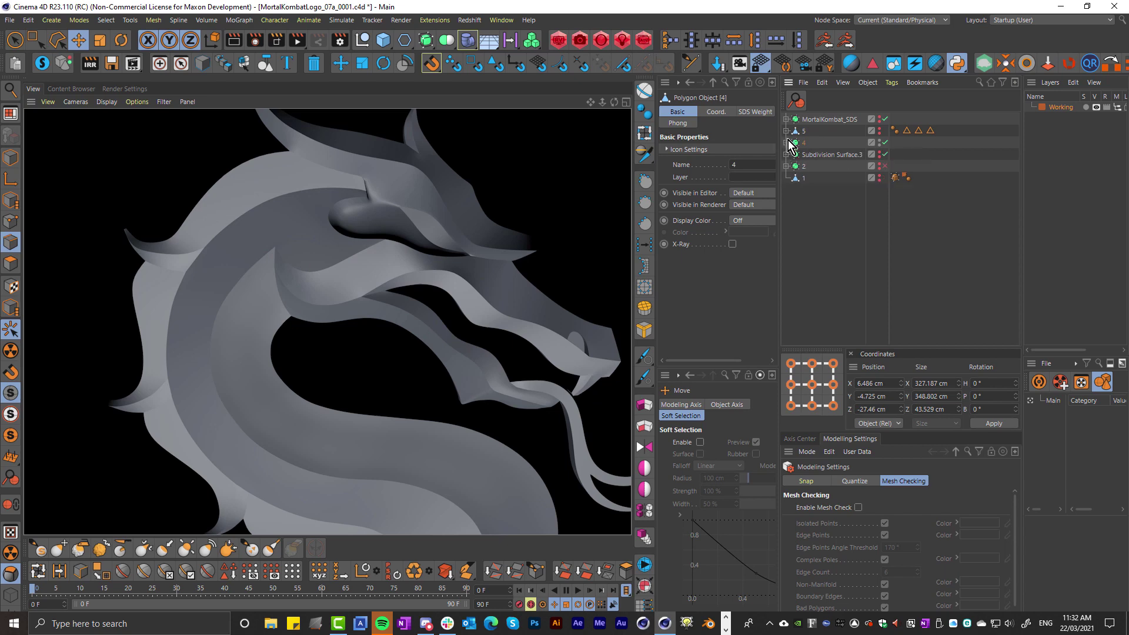
{"action": "double_click", "coordinate": [881, 144], "text": "alt"}
{"action": "left_click", "coordinate": [786, 130]}
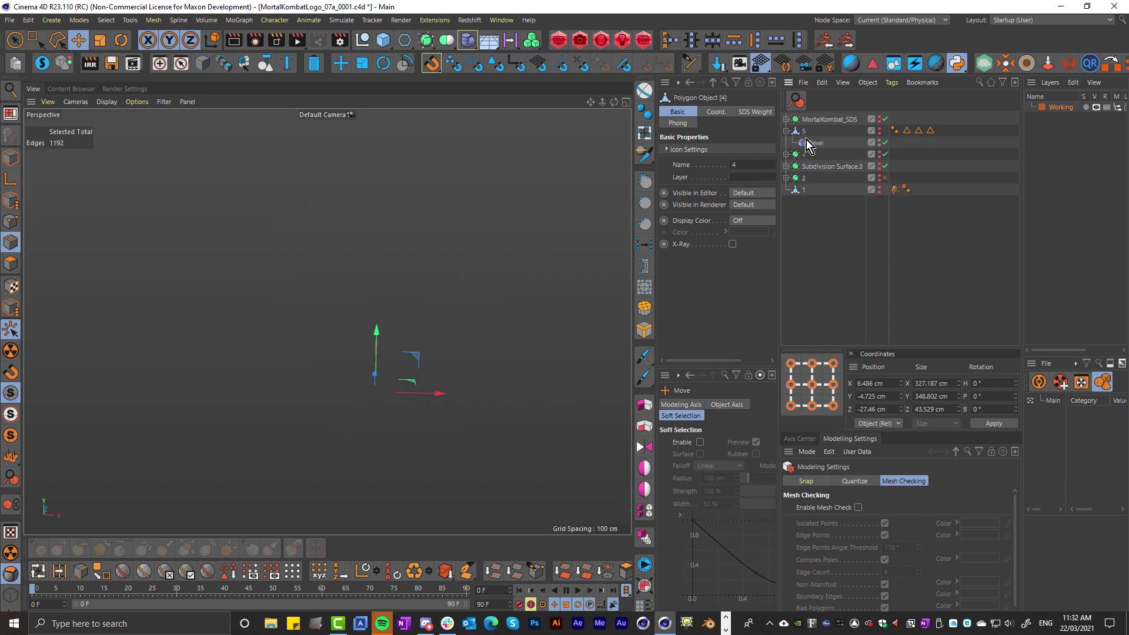
{"action": "left_click", "coordinate": [884, 132]}
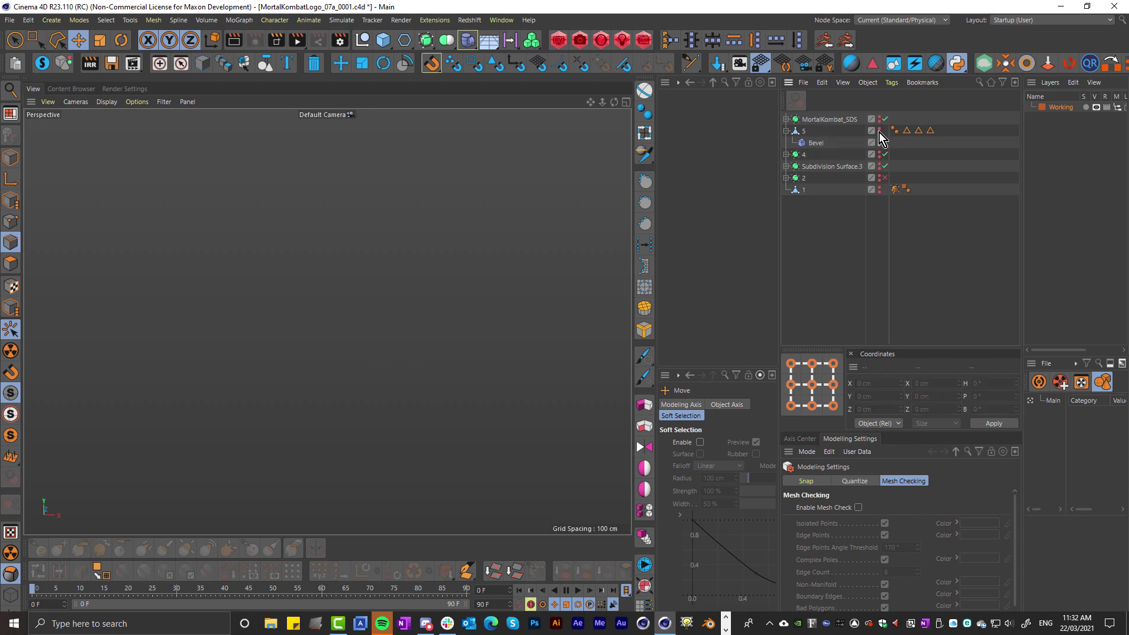
{"action": "left_click", "coordinate": [880, 132], "text": "alt"}
{"action": "left_click", "coordinate": [802, 132]}
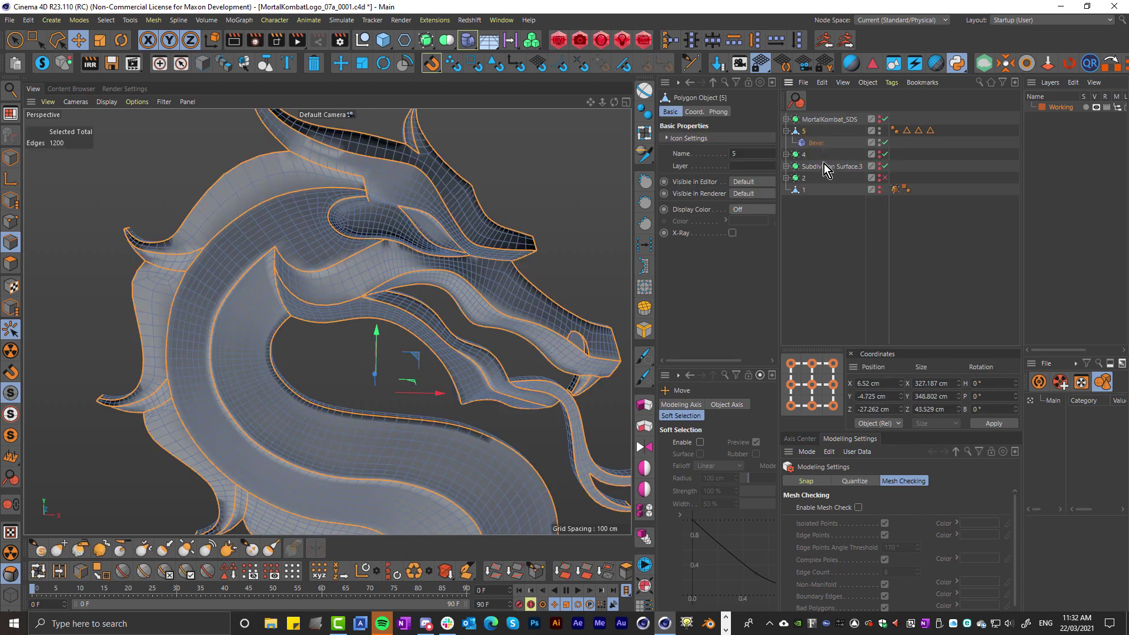
Nest mesh 5 under a new Subdivision Surface.
{"action": "left_click", "coordinate": [831, 248]}
{"action": "left_click", "coordinate": [803, 133]}
{"action": "left_click", "coordinate": [426, 40], "text": "alt"}
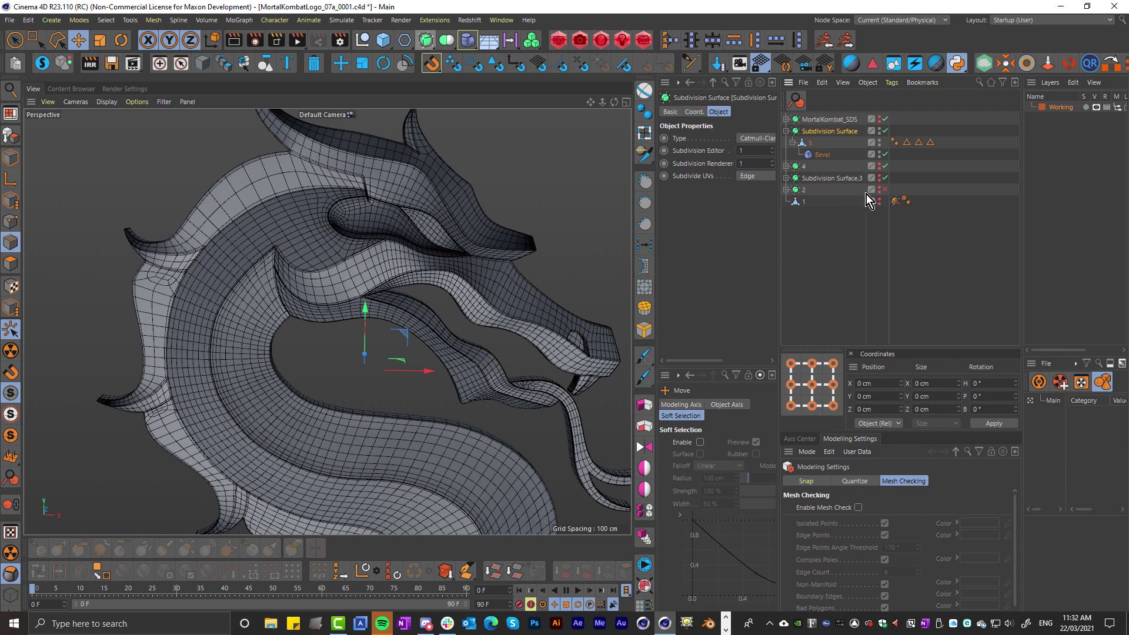
Turn off mesh 5's Bevel deformer for comparison and review the edge selection assigned in its options.
{"action": "left_click", "coordinate": [885, 155]}
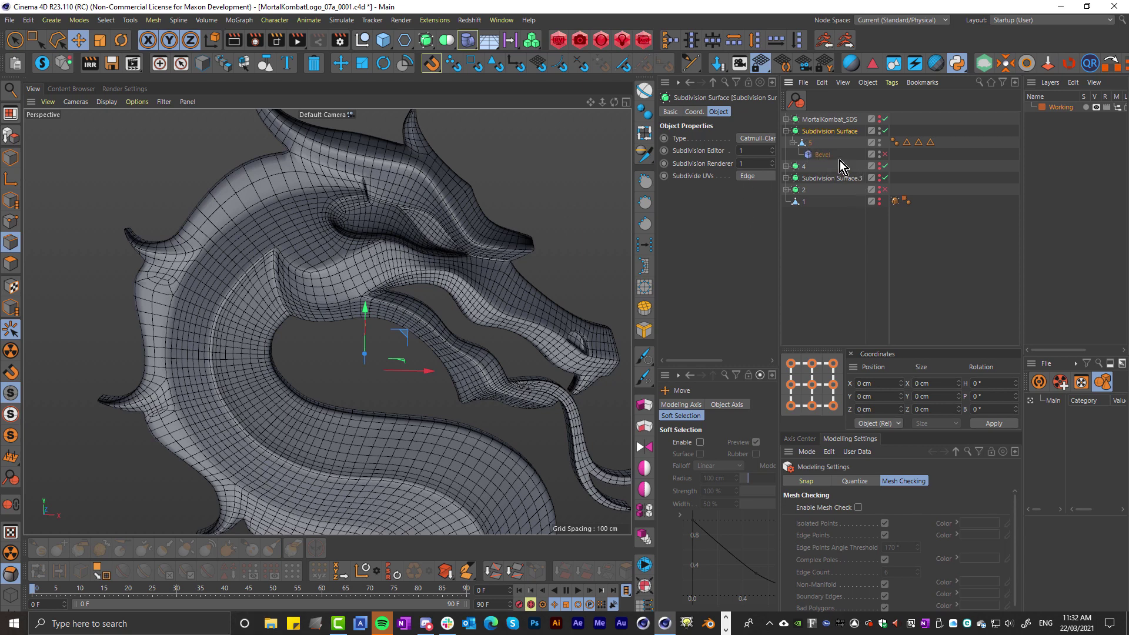
{"action": "left_click", "coordinate": [809, 143]}
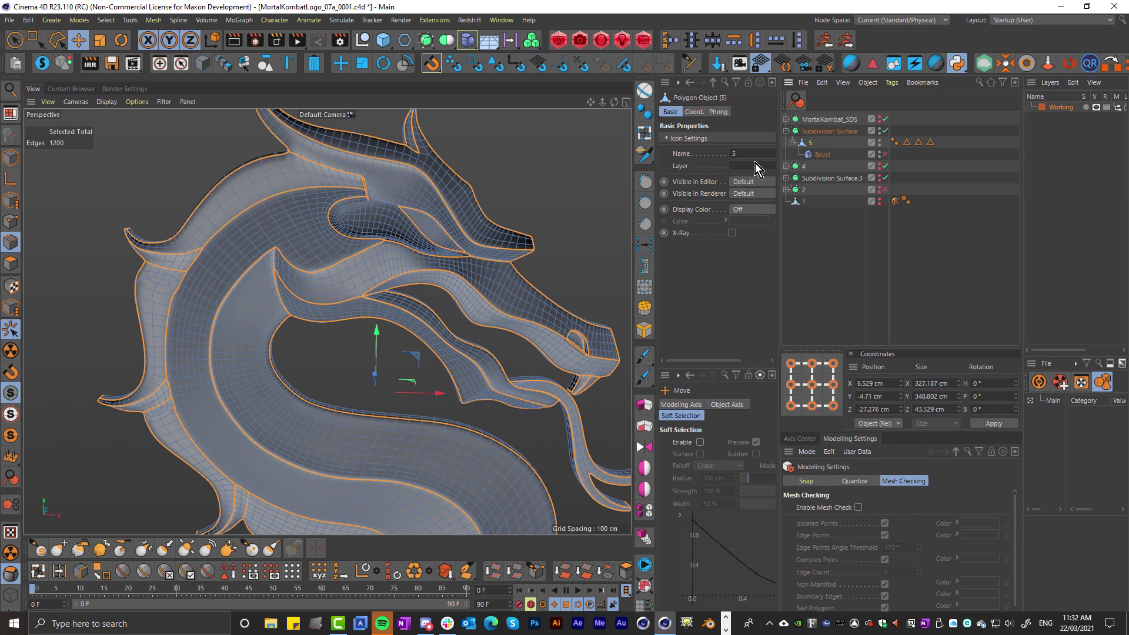
{"action": "left_click", "coordinate": [821, 155]}
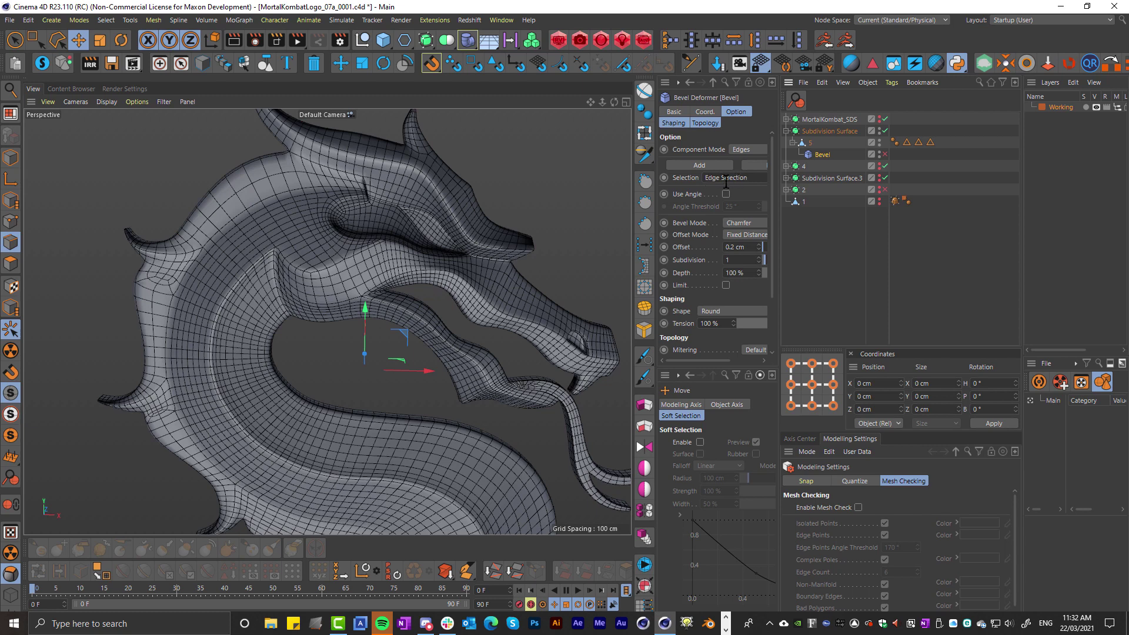
Select mesh 5 to show its chosen ridge edges and find the Set Selection command for storing them.
{"action": "left_click", "coordinate": [810, 142]}
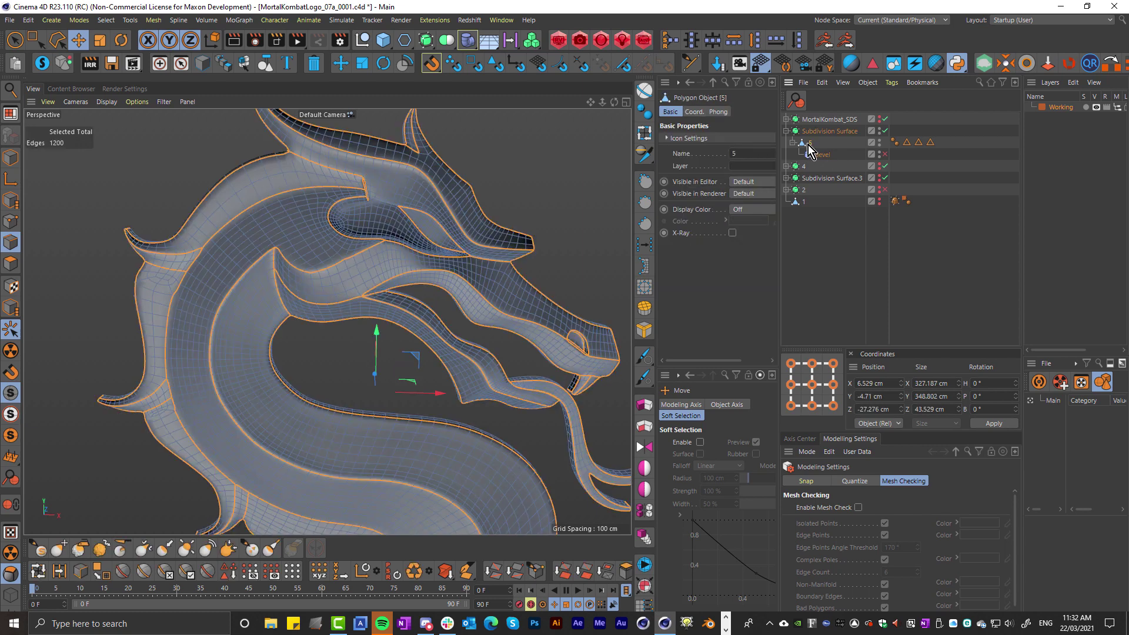
{"action": "left_click", "coordinate": [231, 566]}
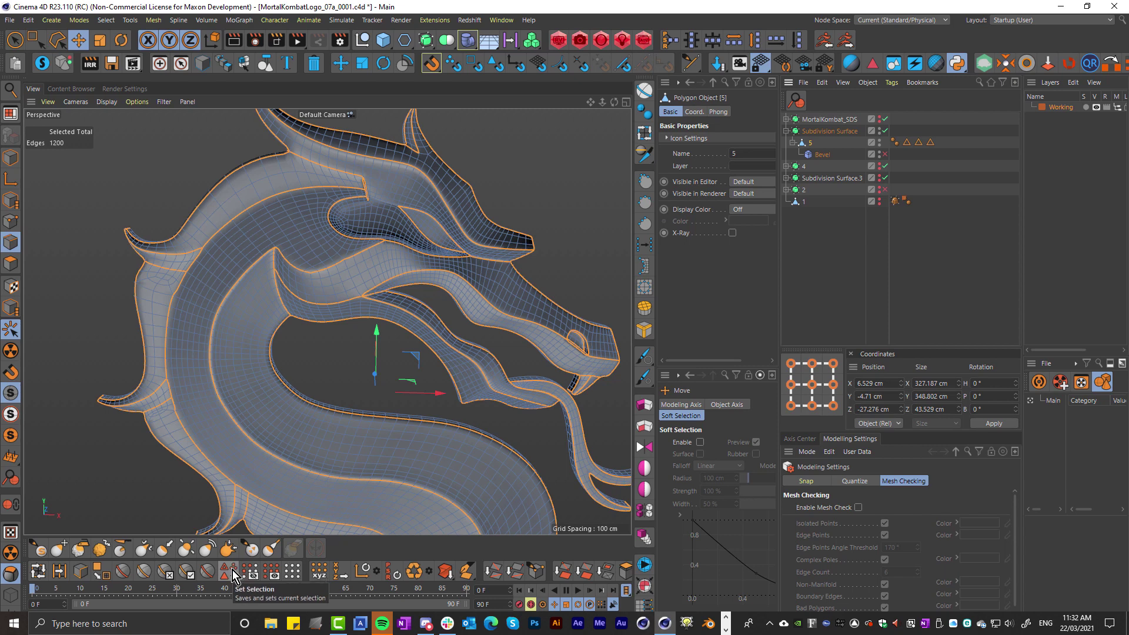
{"action": "left_click", "coordinate": [105, 20]}
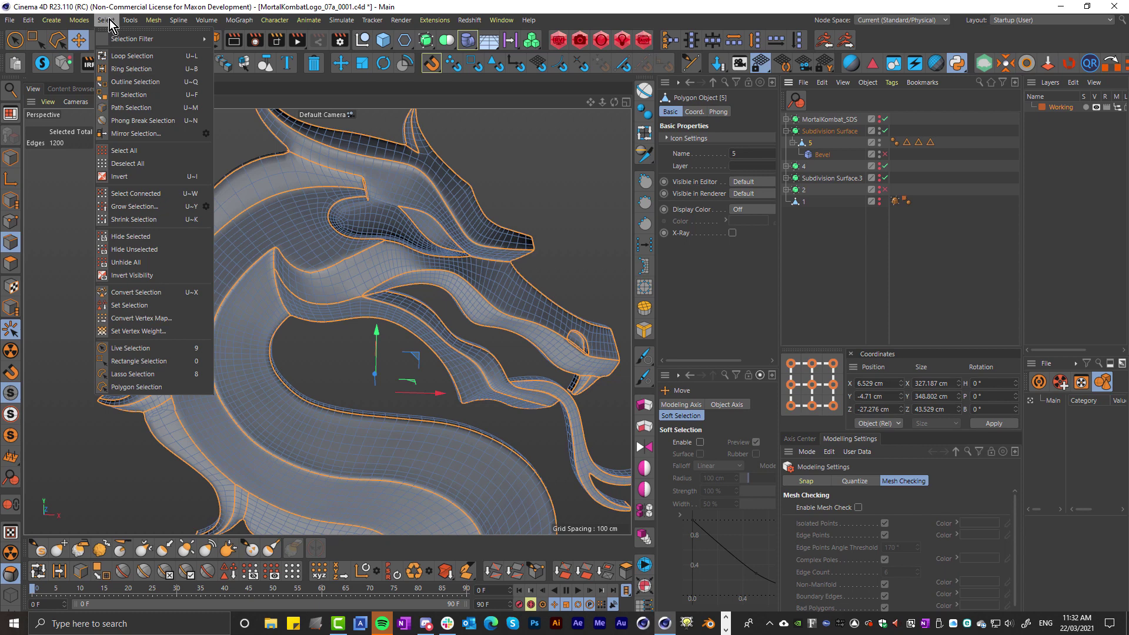
{"action": "mouse_move", "coordinate": [125, 41]}
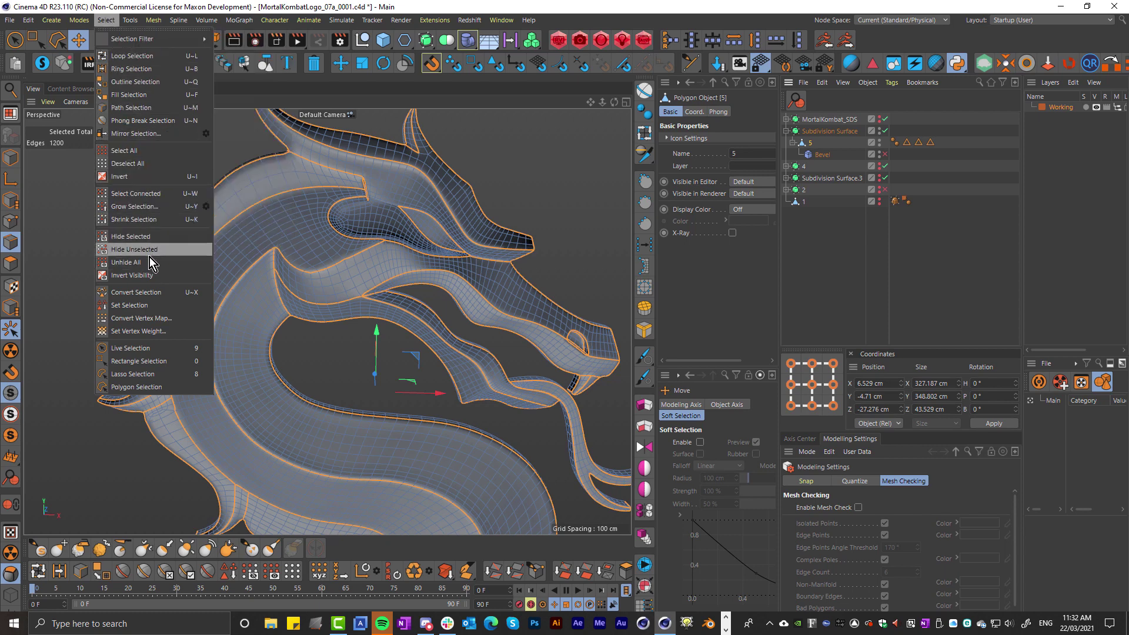
{"action": "left_click", "coordinate": [126, 3]}
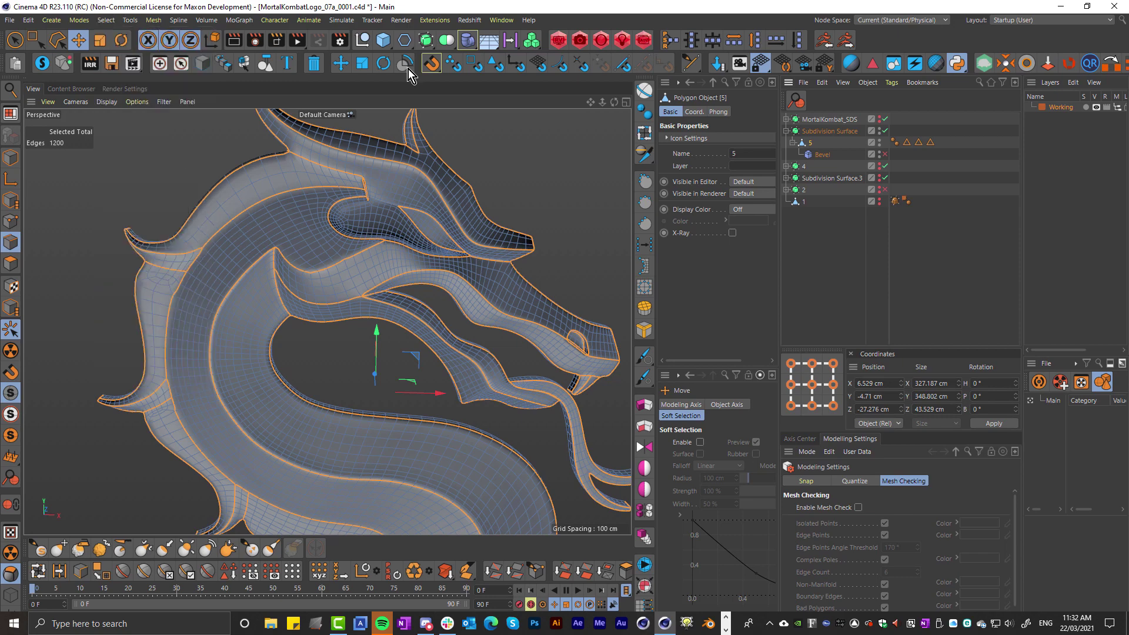
Select mesh 5's Bevel deformer and look through the list of available deformers.
{"action": "left_click", "coordinate": [823, 155]}
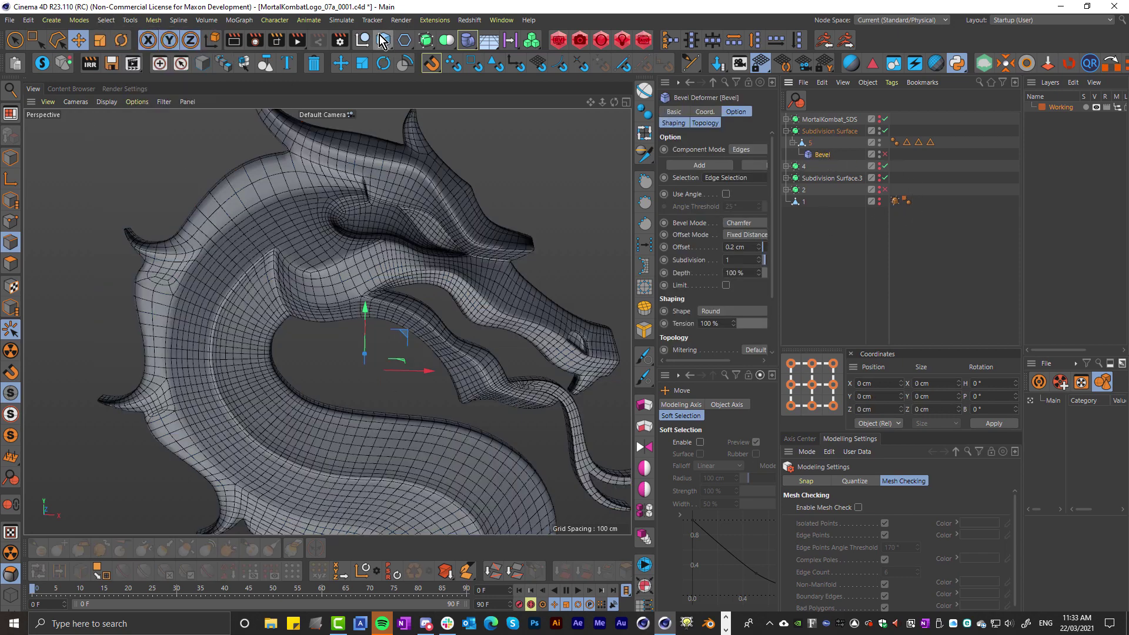
{"action": "left_click", "coordinate": [467, 39]}
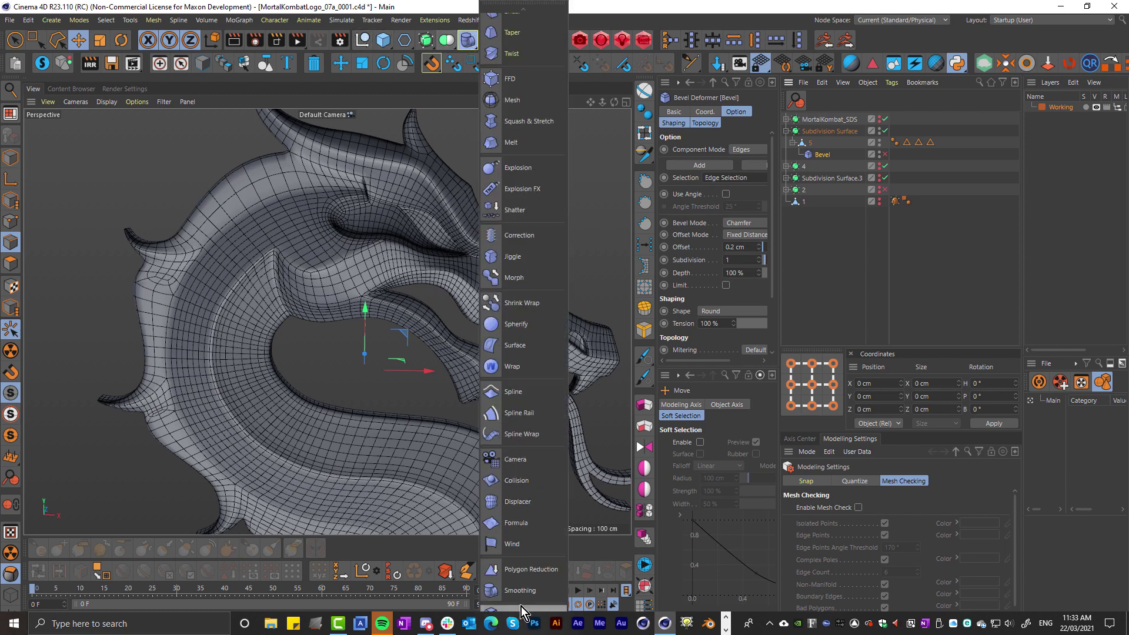
{"action": "left_click", "coordinate": [640, 23]}
{"action": "left_click", "coordinate": [12, 623]}
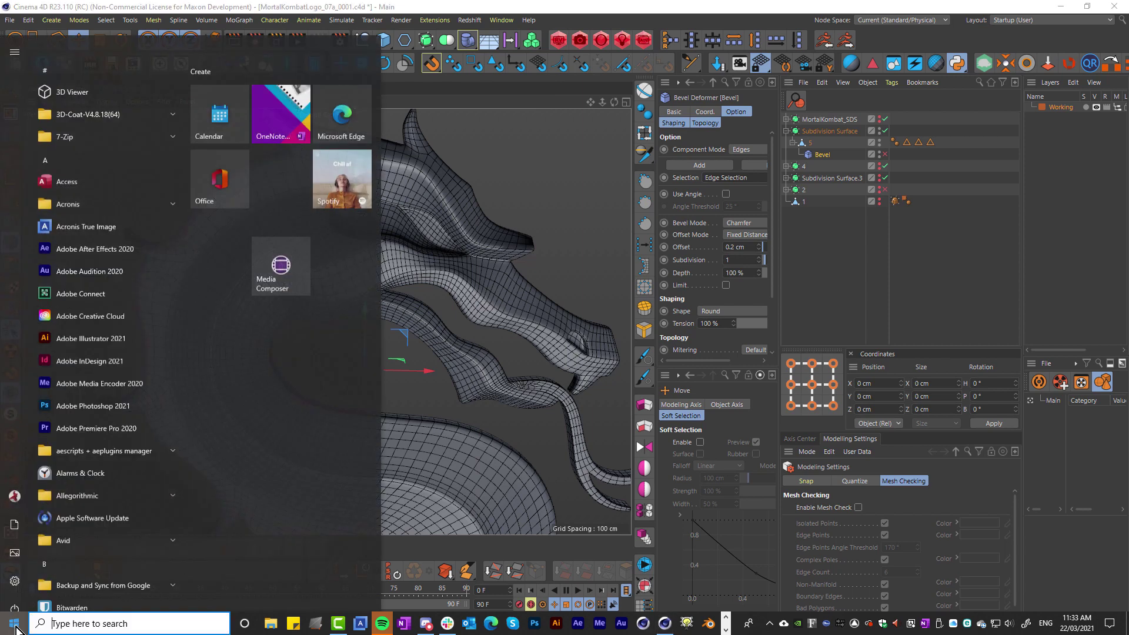
{"action": "left_click", "coordinate": [12, 623]}
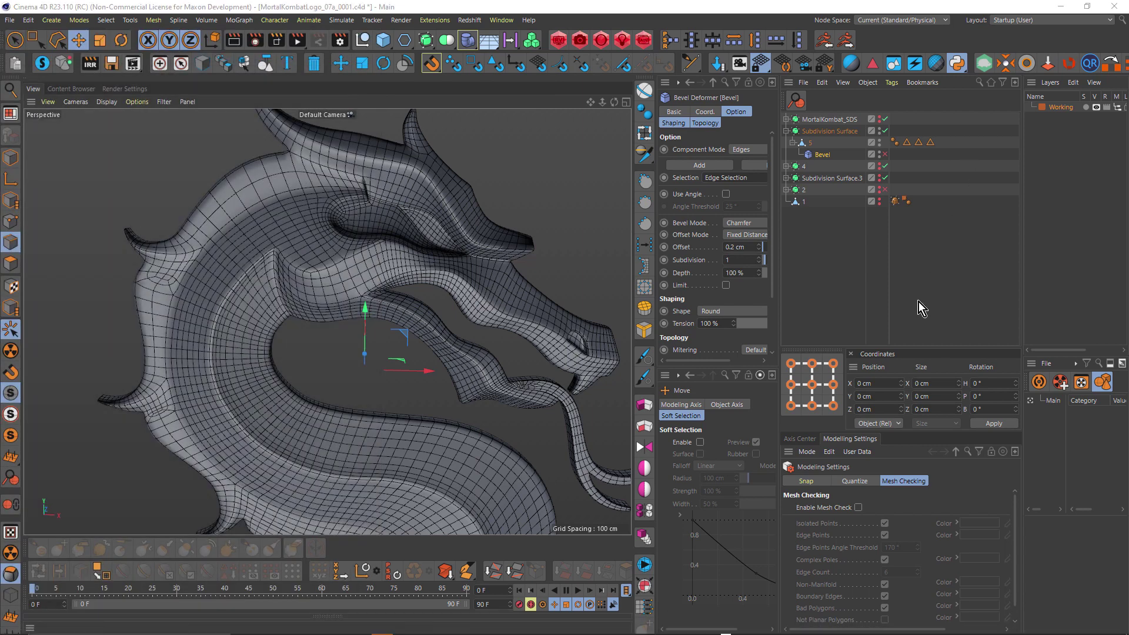
Re-enable the Bevel deformer on mesh 5 and render the subdivided dragon's head in the viewport.
{"action": "left_click", "coordinate": [884, 152]}
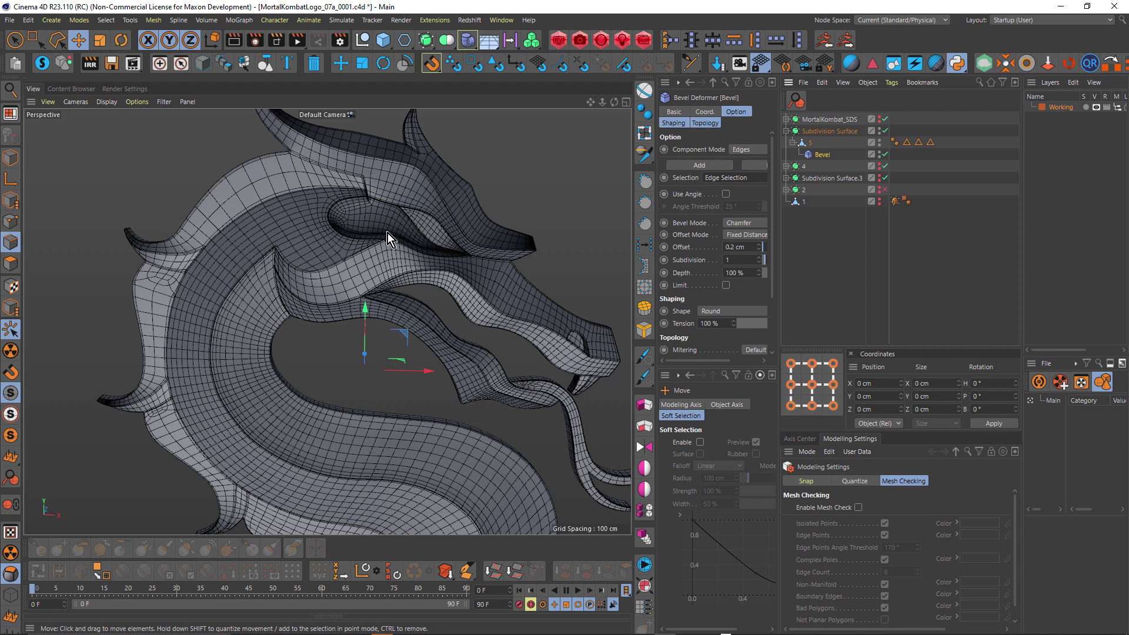
{"action": "key", "text": "ctrl+r"}
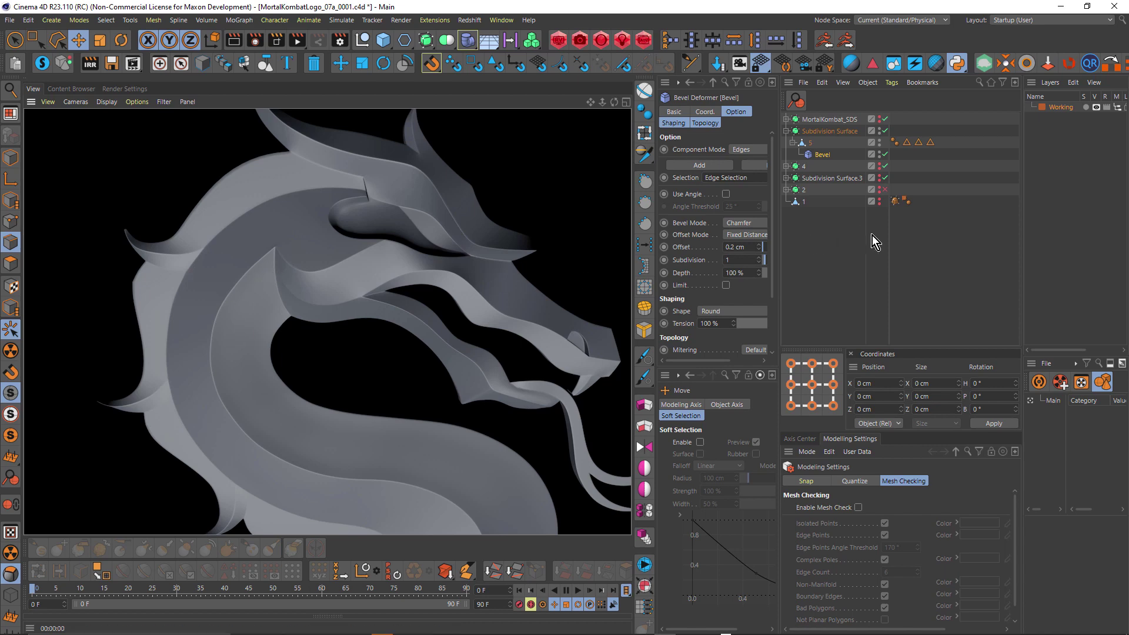
{"action": "left_click", "coordinate": [876, 212]}
Select mesh 5 and its Subdivision Surface in turn, and inspect the bevelled ridges around the eye up close.
{"action": "left_click", "coordinate": [815, 142]}
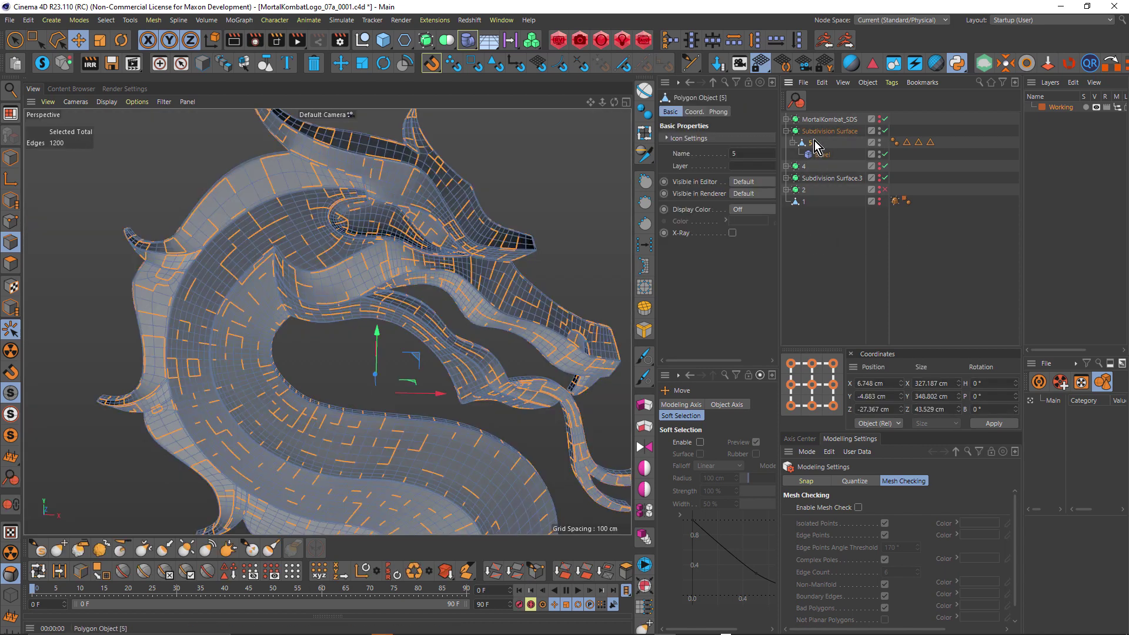
{"action": "left_click", "coordinate": [842, 142]}
{"action": "left_click", "coordinate": [824, 131]}
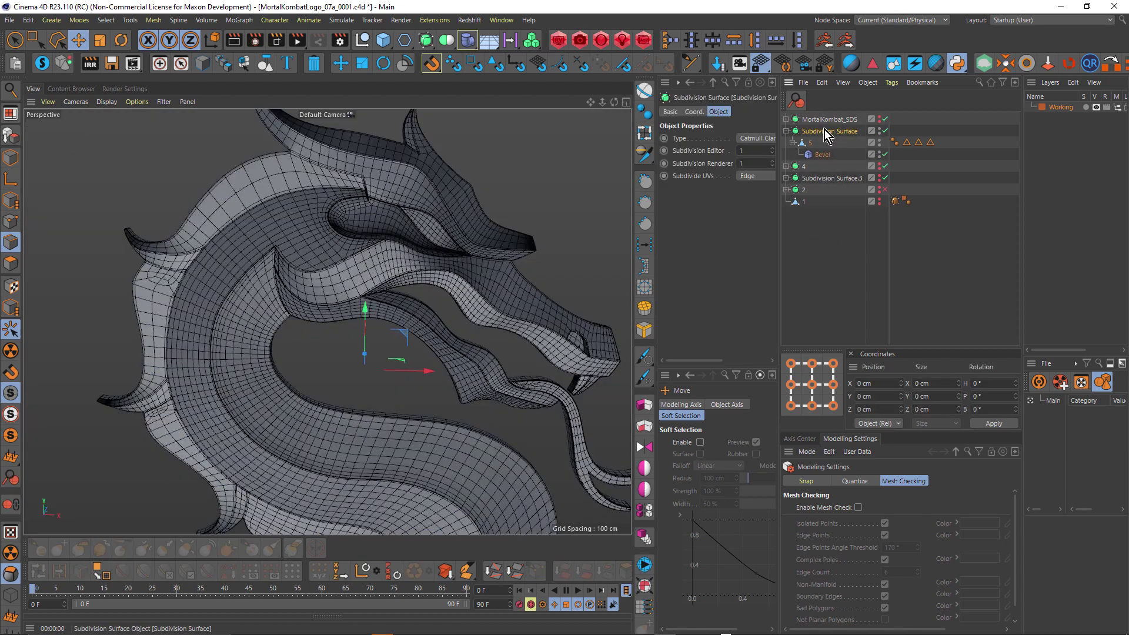
{"action": "scroll", "coordinate": [411, 265], "scroll_direction": "up", "scroll_amount": 8}
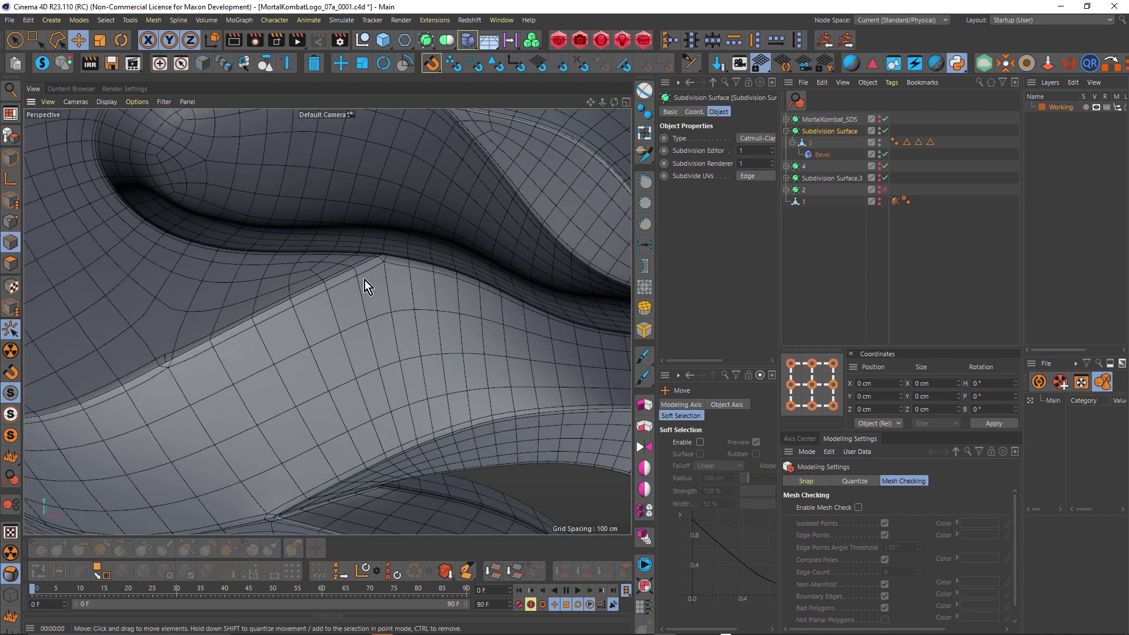
{"action": "middle_click_drag", "start_coordinate": [364, 280], "coordinate": [483, 386], "text": "alt"}
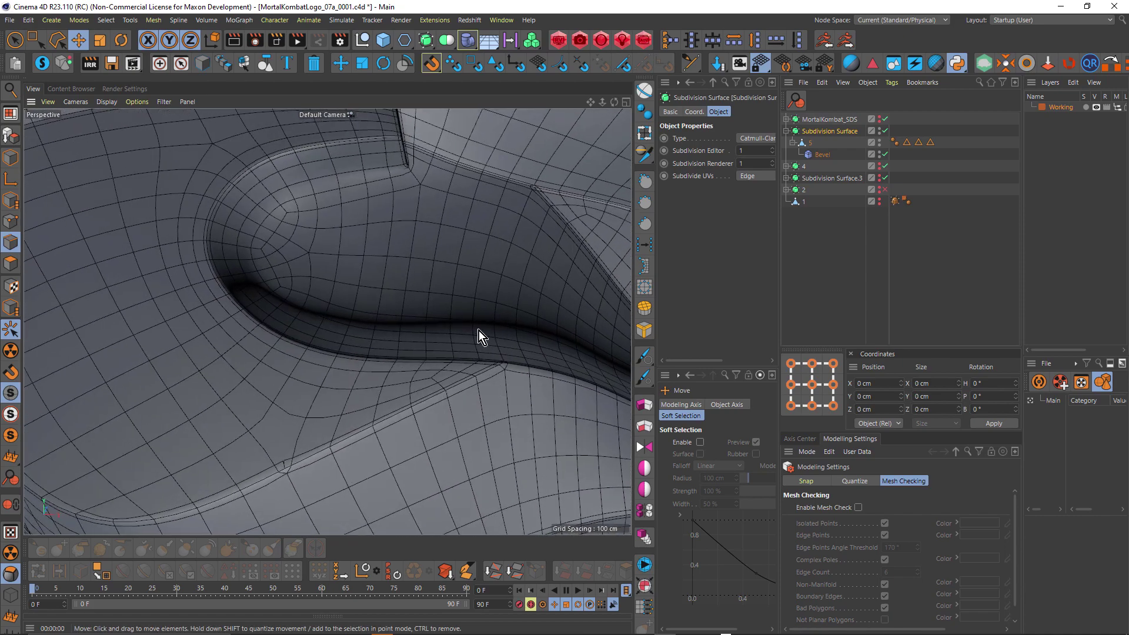
Disable the Subdivision Surface over mesh 5 and inspect the Bevel deformer's edges at the pointed cheek corner.
{"action": "left_click", "coordinate": [884, 131]}
{"action": "right_click_drag", "start_coordinate": [462, 281], "coordinate": [407, 302], "text": "alt"}
{"action": "middle_click_drag", "start_coordinate": [467, 282], "coordinate": [538, 261], "text": "alt"}
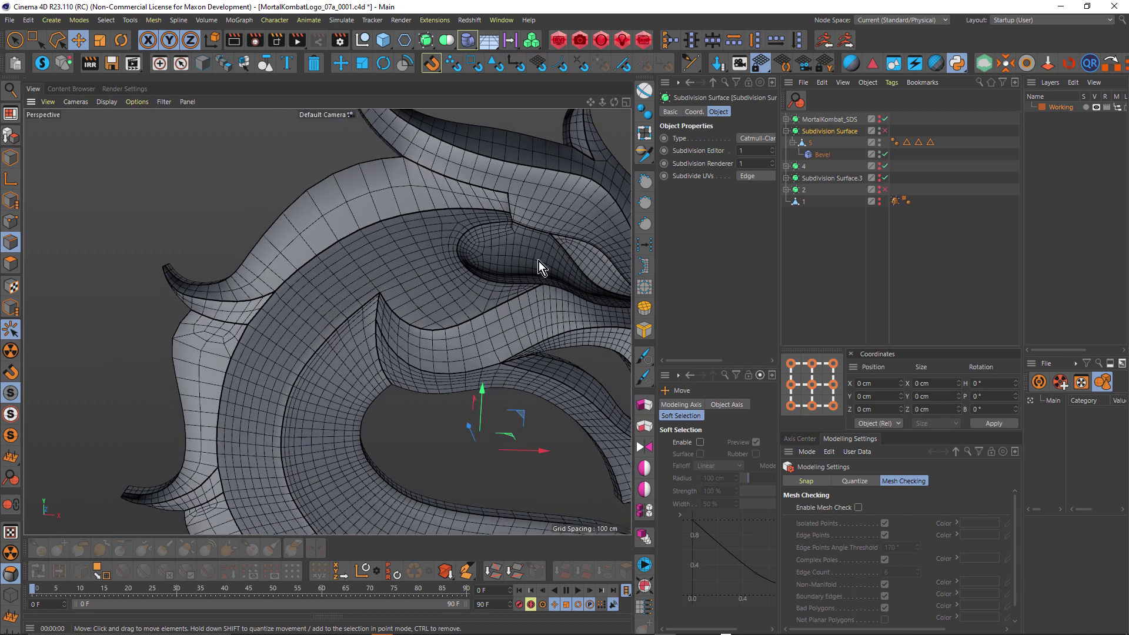
{"action": "left_click", "coordinate": [826, 155]}
{"action": "scroll", "coordinate": [454, 289], "scroll_direction": "up", "scroll_amount": 3}
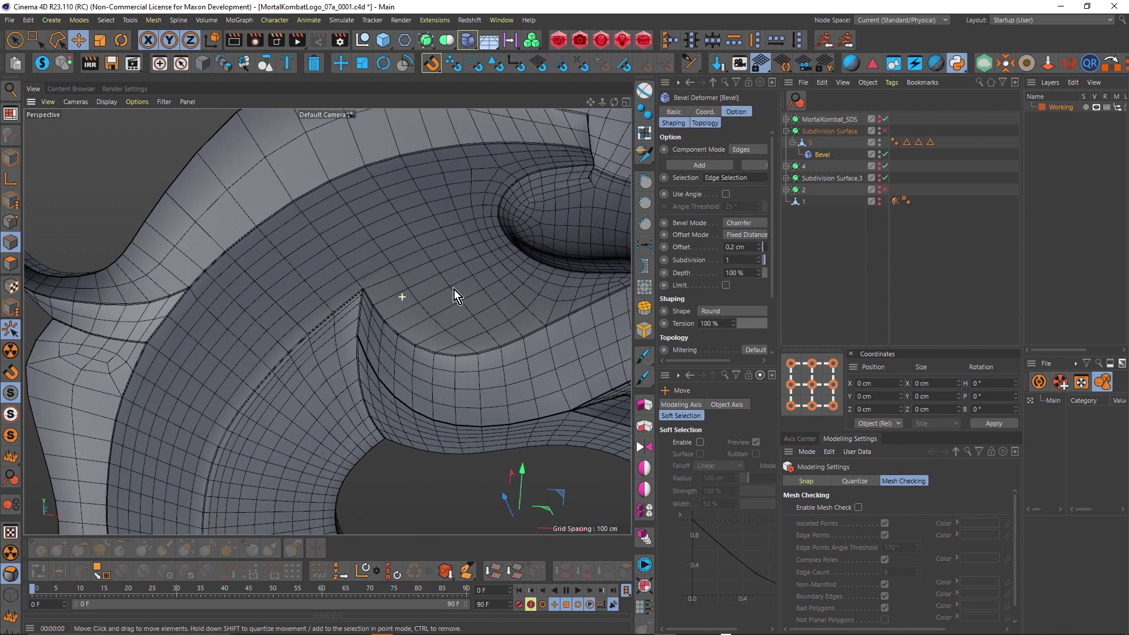
{"action": "left_click_drag", "start_coordinate": [454, 289], "coordinate": [489, 265], "text": "alt"}
{"action": "scroll", "coordinate": [469, 266], "scroll_direction": "up", "scroll_amount": 5}
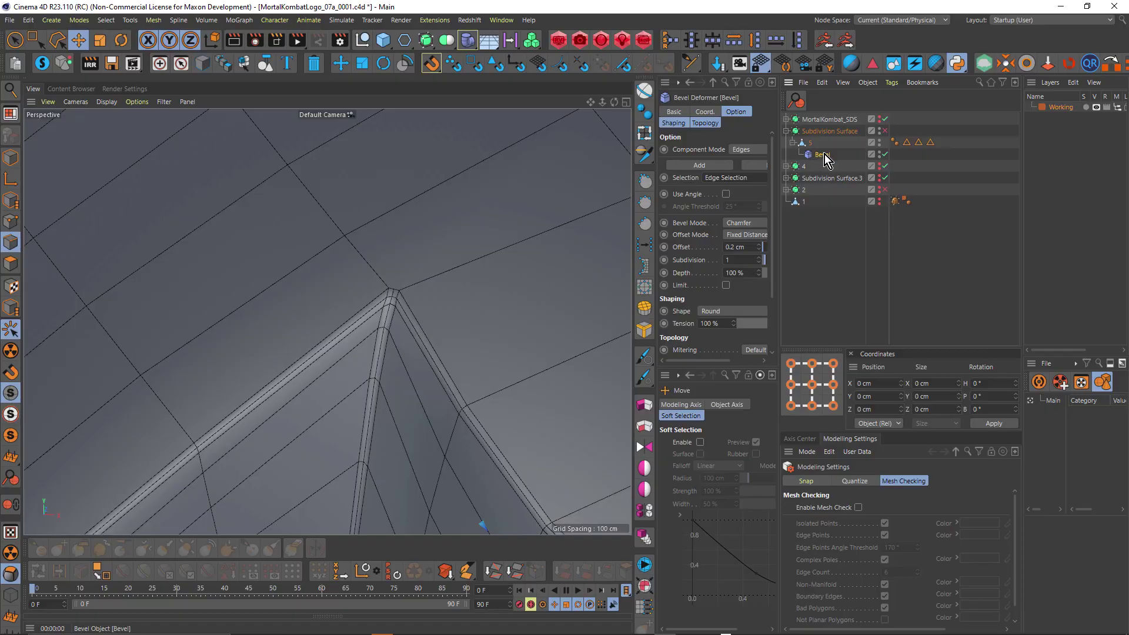
Disable the Bevel deformer to compare the cheek corner, and widen the attribute area to show all its options.
{"action": "left_click", "coordinate": [885, 154]}
{"action": "scroll", "coordinate": [503, 267], "scroll_direction": "down", "scroll_amount": 5}
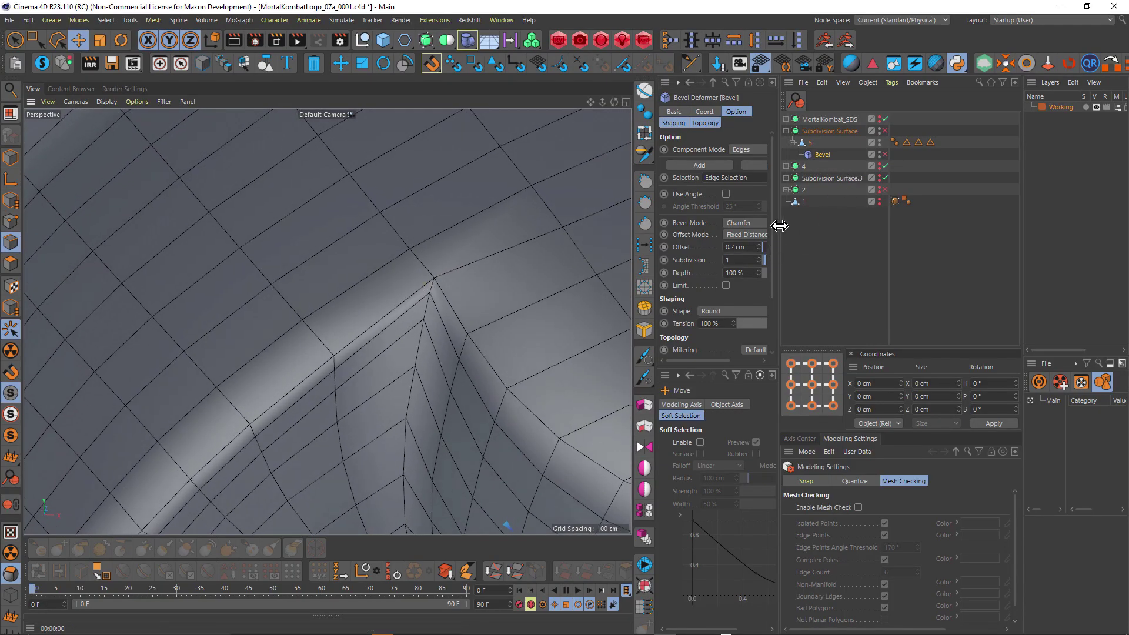
{"action": "left_click_drag", "start_coordinate": [780, 225], "coordinate": [818, 227]}
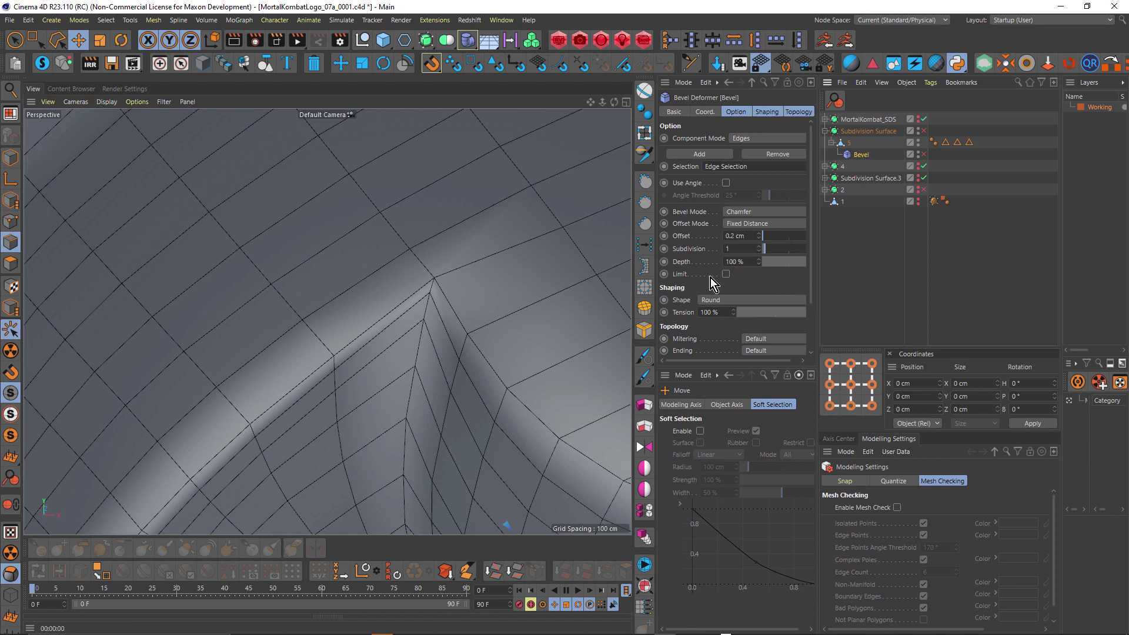
{"action": "left_click_drag", "start_coordinate": [655, 268], "coordinate": [587, 263]}
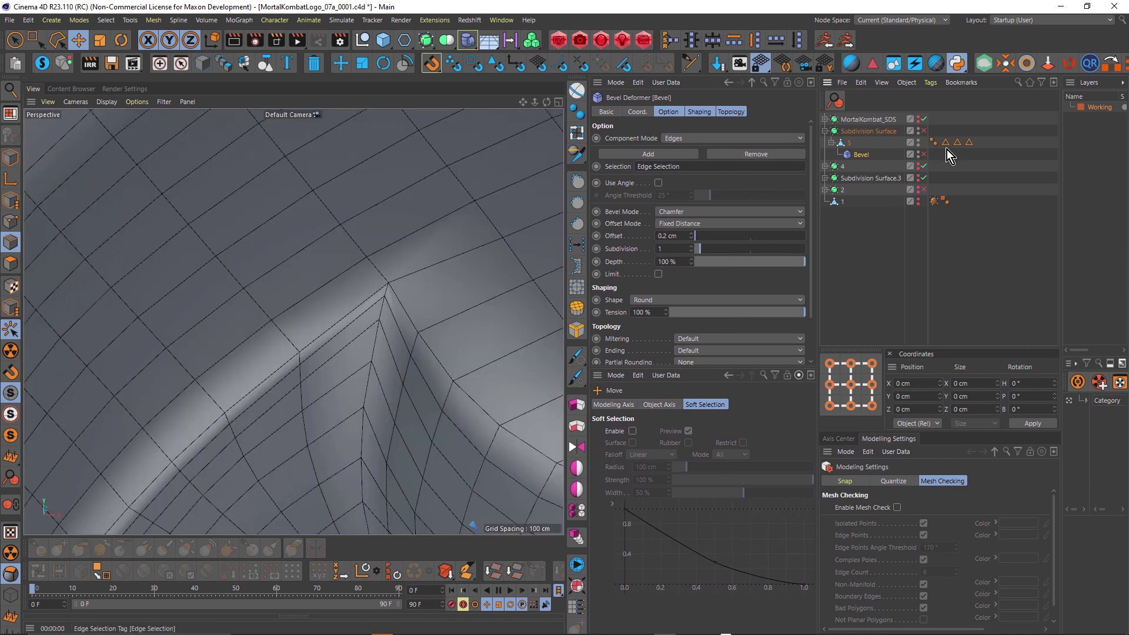
Turn the Bevel deformer back on and examine the chamfered edges meeting at the pointed cheek corner.
{"action": "left_click", "coordinate": [923, 154]}
{"action": "right_click_drag", "start_coordinate": [395, 275], "coordinate": [471, 272], "text": "alt"}
{"action": "middle_click_drag", "start_coordinate": [435, 224], "coordinate": [255, 305]}
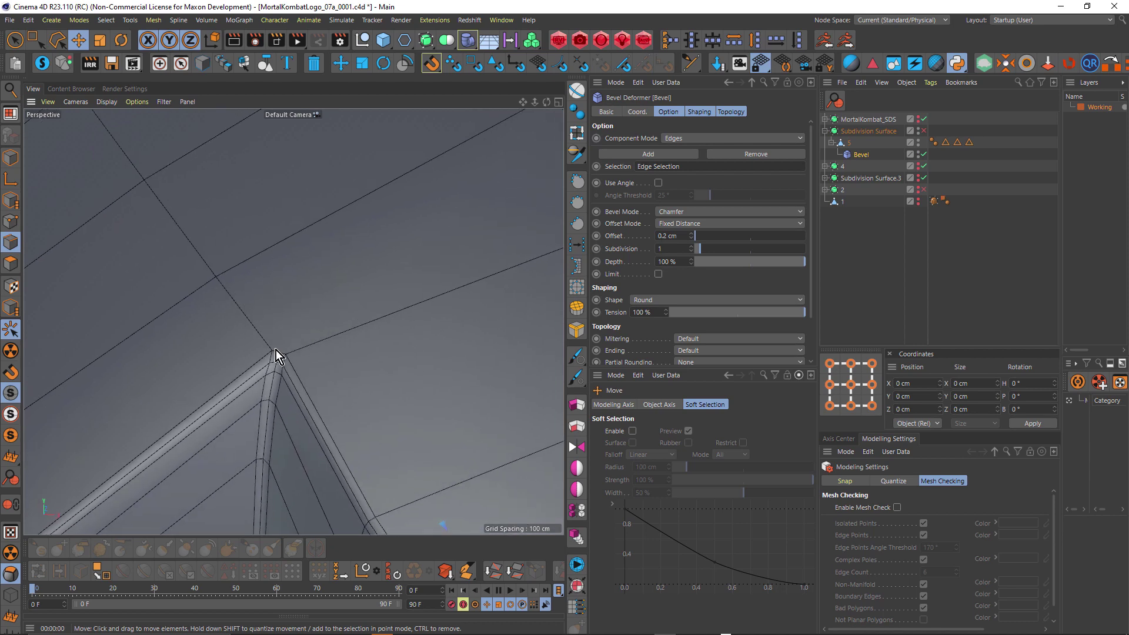
{"action": "scroll", "coordinate": [317, 321], "scroll_direction": "down", "scroll_amount": 2}
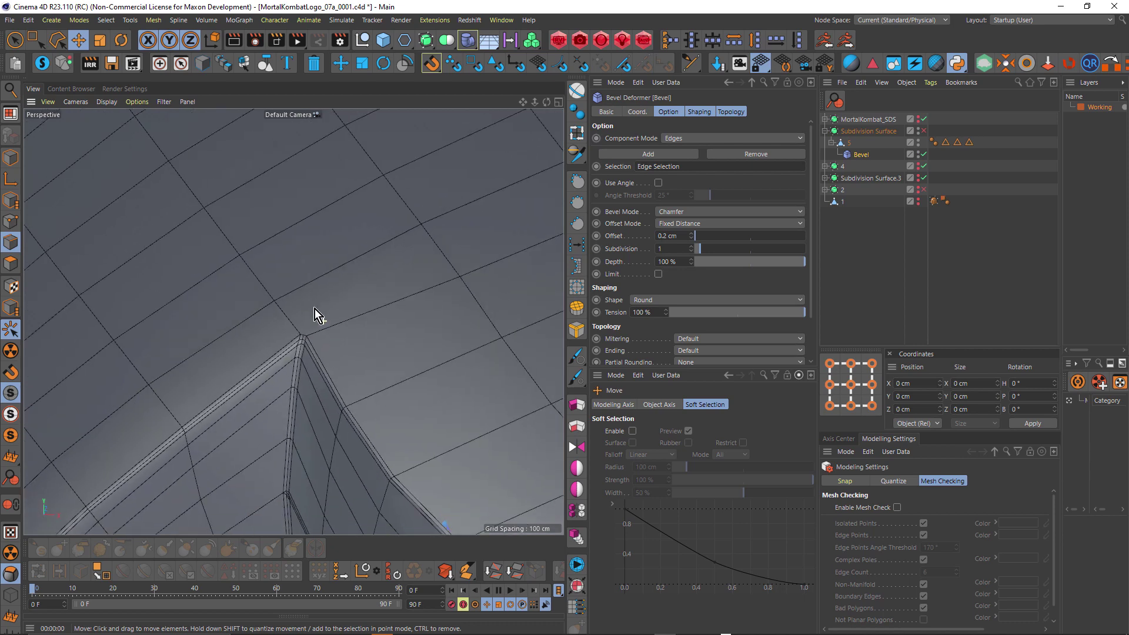
{"action": "scroll", "coordinate": [468, 227], "scroll_direction": "up", "scroll_amount": 2}
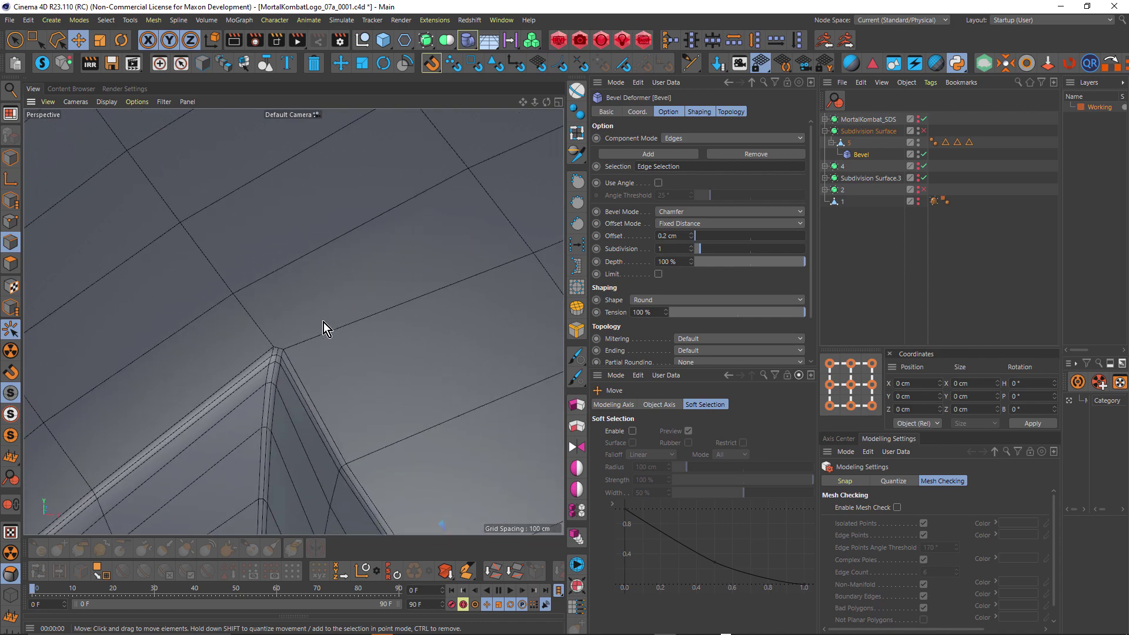
{"action": "left_click_drag", "start_coordinate": [337, 315], "coordinate": [390, 360], "text": "alt"}
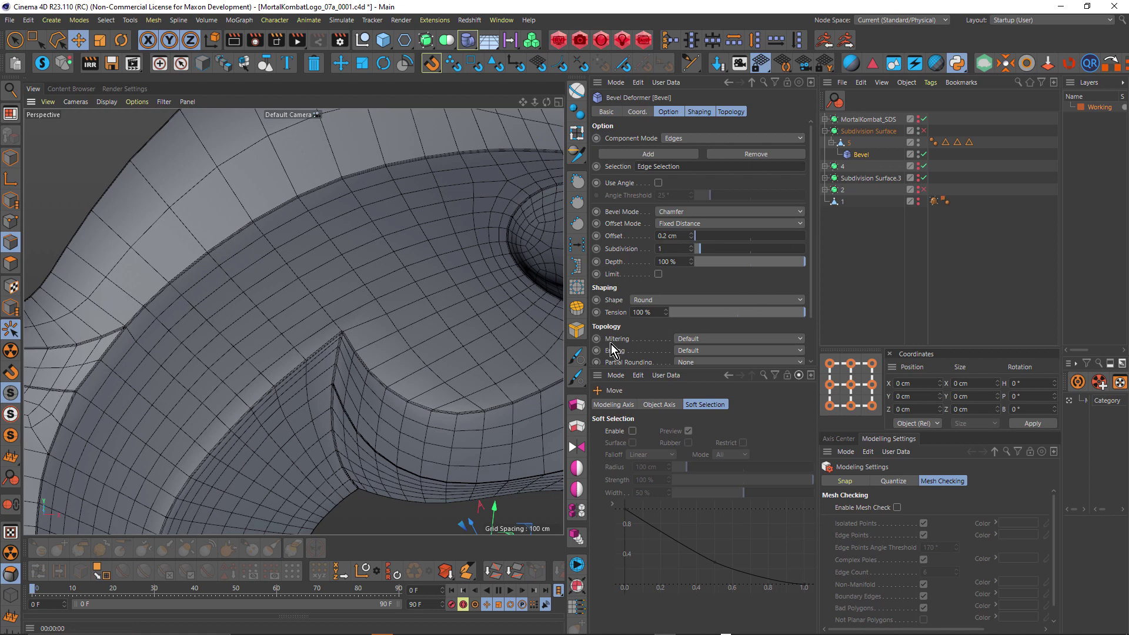
Set the Bevel deformer's mitering to Uniform and inspect the chamfered edges around the neck spike.
{"action": "left_click", "coordinate": [695, 339]}
{"action": "left_click", "coordinate": [701, 363]}
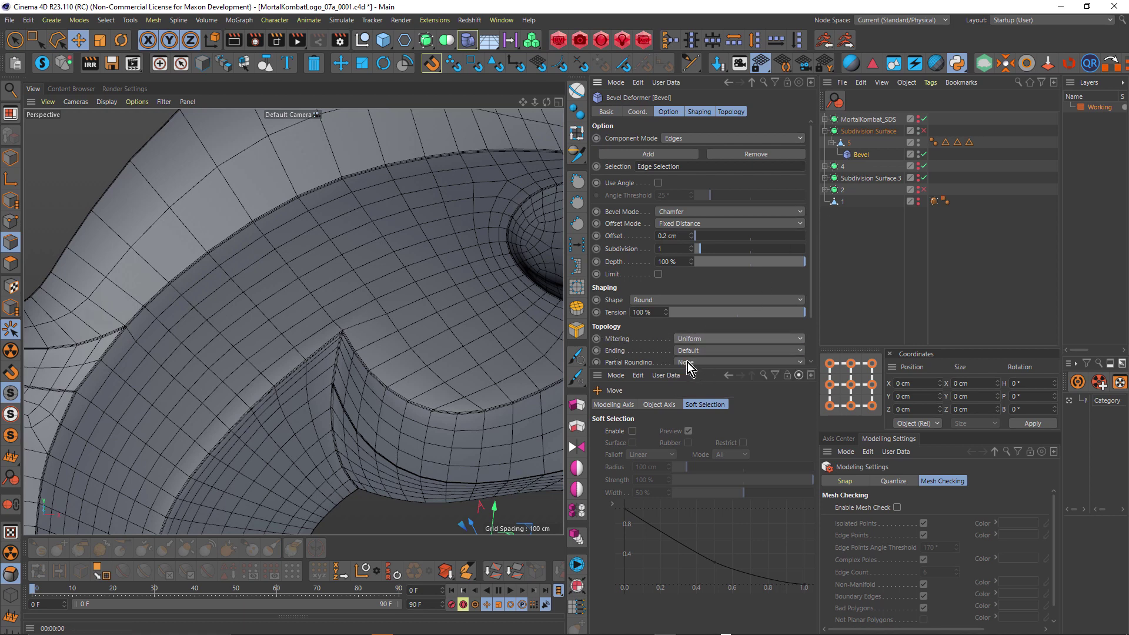
{"action": "right_click_drag", "start_coordinate": [356, 330], "coordinate": [453, 322], "text": "alt"}
{"action": "mouse_move", "coordinate": [390, 339]}
{"action": "left_mouse_down", "text": "alt"}
{"action": "mouse_move", "coordinate": [419, 355]}
{"action": "mouse_move", "coordinate": [405, 302]}
{"action": "mouse_move", "coordinate": [411, 348]}
{"action": "mouse_move", "coordinate": [389, 333]}
{"action": "left_mouse_up", "text": "alt"}
{"action": "mouse_move", "coordinate": [372, 316]}
{"action": "right_mouse_down", "text": "alt"}
{"action": "mouse_move", "coordinate": [327, 354]}
{"action": "mouse_move", "coordinate": [391, 314]}
{"action": "mouse_move", "coordinate": [393, 172]}
{"action": "mouse_move", "coordinate": [400, 303]}
{"action": "mouse_move", "coordinate": [372, 397]}
{"action": "mouse_move", "coordinate": [383, 325]}
{"action": "mouse_move", "coordinate": [354, 344]}
{"action": "mouse_move", "coordinate": [404, 401]}
{"action": "mouse_move", "coordinate": [414, 366]}
{"action": "mouse_move", "coordinate": [325, 333]}
{"action": "mouse_move", "coordinate": [472, 299]}
{"action": "mouse_move", "coordinate": [386, 324]}
{"action": "right_mouse_up", "text": "alt"}
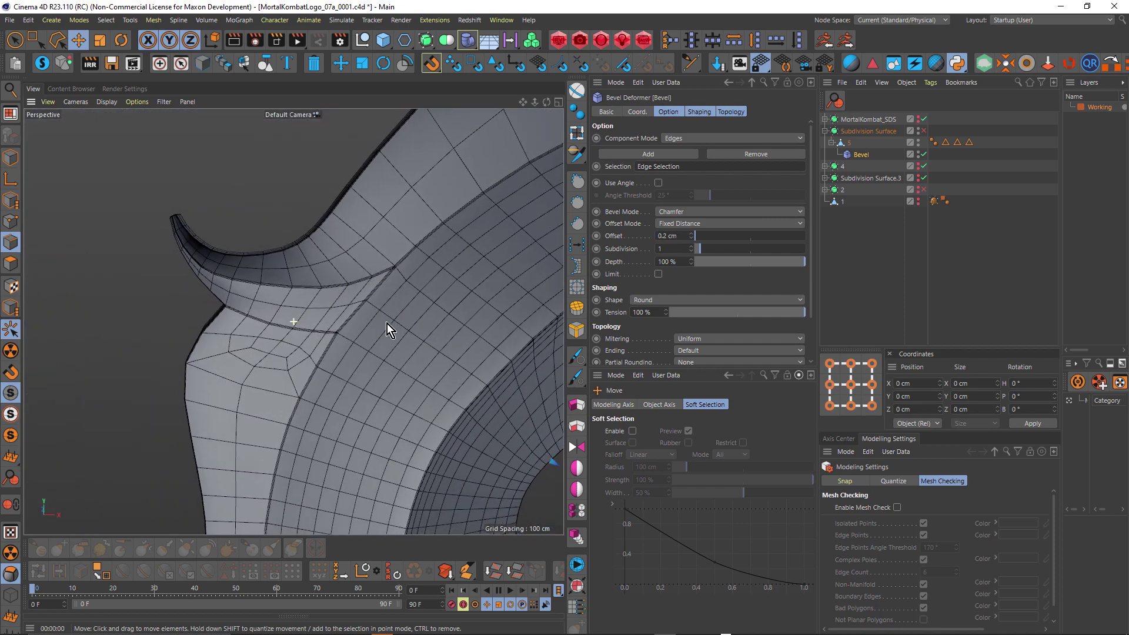
{"action": "right_click_drag", "start_coordinate": [224, 345], "coordinate": [274, 329], "text": "alt"}
{"action": "left_click_drag", "start_coordinate": [244, 333], "coordinate": [336, 347], "text": "alt"}
{"action": "right_click_drag", "start_coordinate": [184, 323], "coordinate": [318, 297], "text": "alt"}
{"action": "middle_click_drag", "start_coordinate": [174, 343], "coordinate": [221, 333], "text": "alt"}
Set the Bevel deformer's mitering back to Default and compare the chamfered corners at the neck spike and above the eye.
{"action": "left_click", "coordinate": [706, 338]}
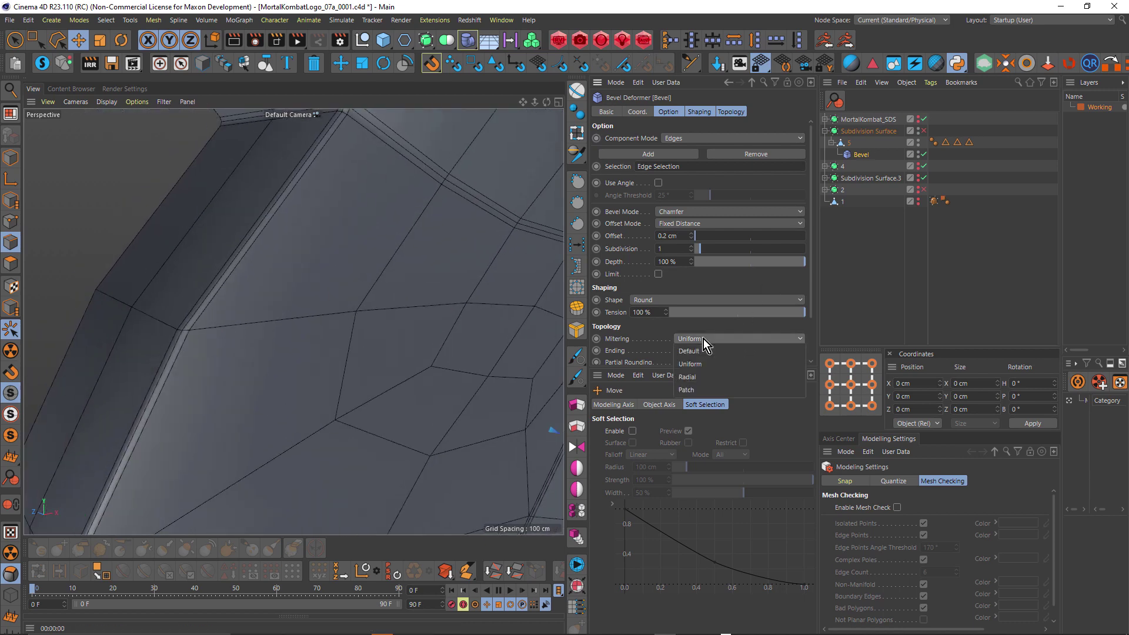
{"action": "left_click", "coordinate": [703, 352]}
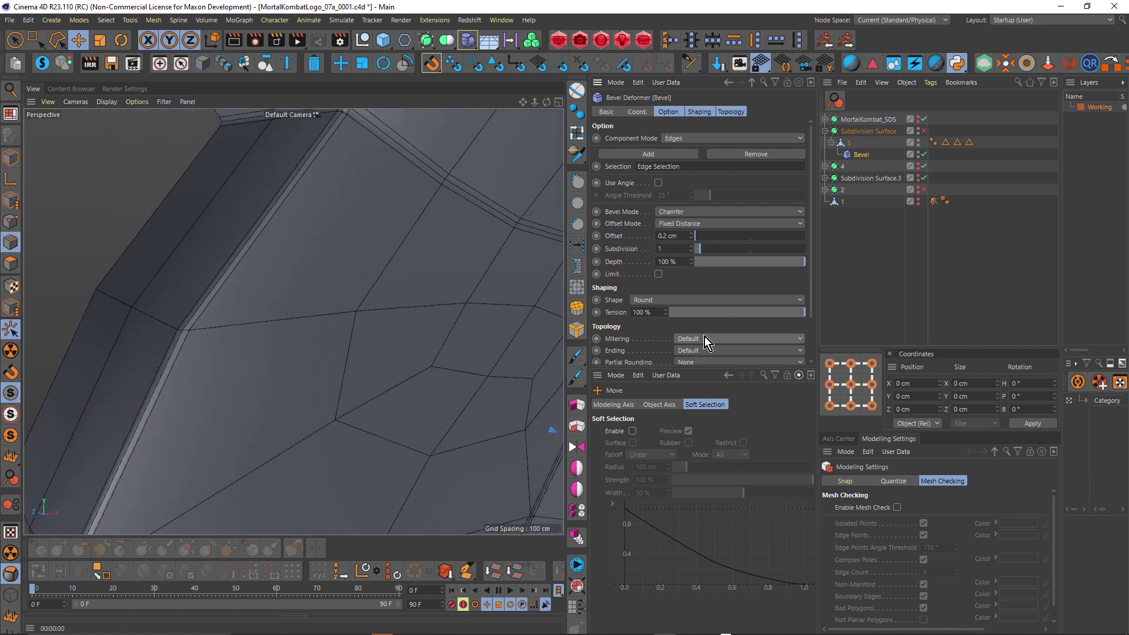
{"action": "right_click_drag", "start_coordinate": [239, 331], "coordinate": [214, 334], "text": "alt"}
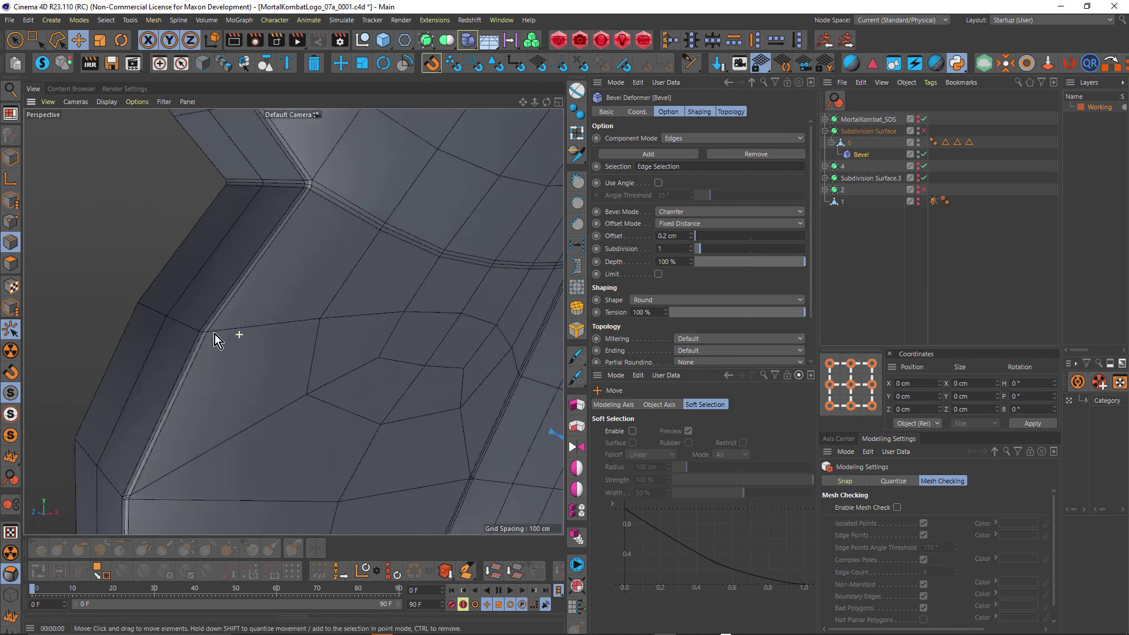
{"action": "left_click_drag", "start_coordinate": [228, 327], "coordinate": [309, 323], "text": "alt"}
{"action": "right_click_drag", "start_coordinate": [429, 313], "coordinate": [293, 323], "text": "alt"}
{"action": "left_click_drag", "start_coordinate": [293, 323], "coordinate": [353, 242], "text": "alt"}
{"action": "right_click_drag", "start_coordinate": [359, 239], "coordinate": [403, 249], "text": "alt"}
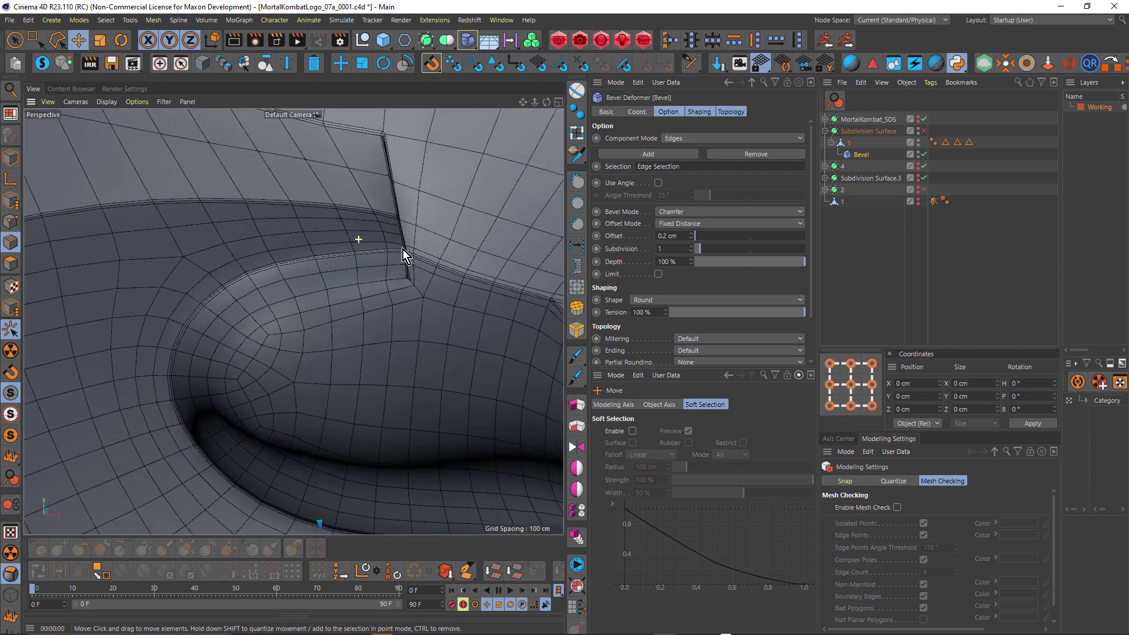
{"action": "middle_click_drag", "start_coordinate": [411, 255], "coordinate": [377, 339], "text": "alt"}
{"action": "right_click_drag", "start_coordinate": [373, 217], "coordinate": [482, 209], "text": "alt"}
{"action": "left_click_drag", "start_coordinate": [413, 242], "coordinate": [442, 262], "text": "alt"}
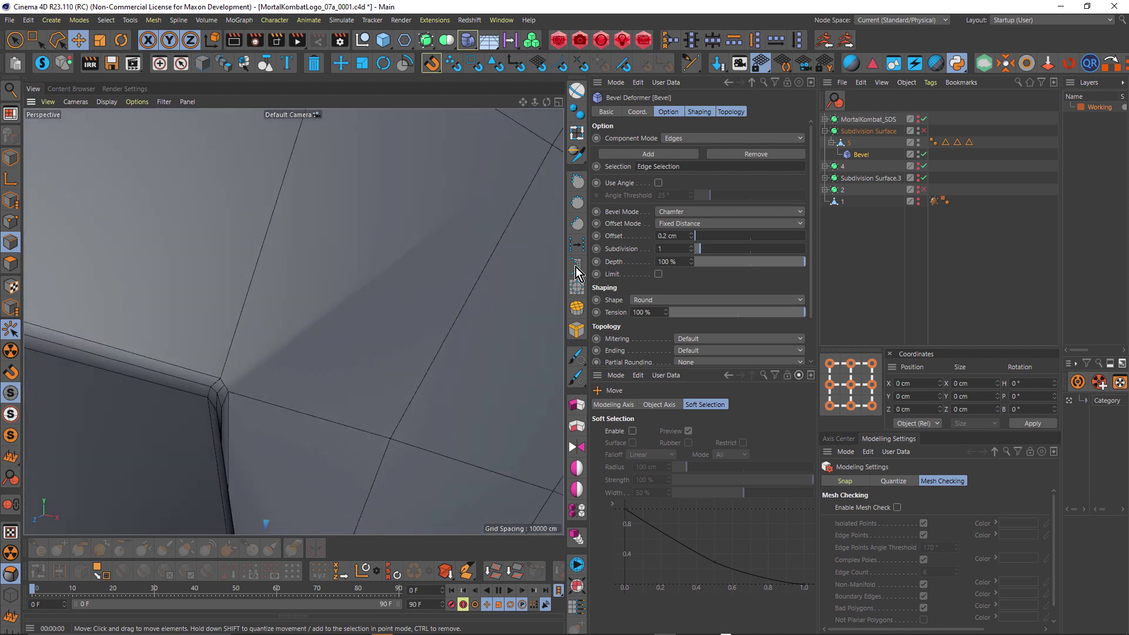
Switch the bevel's mitering to Uniform for a close comparison of the sharp corner above the eye.
{"action": "left_click", "coordinate": [705, 339]}
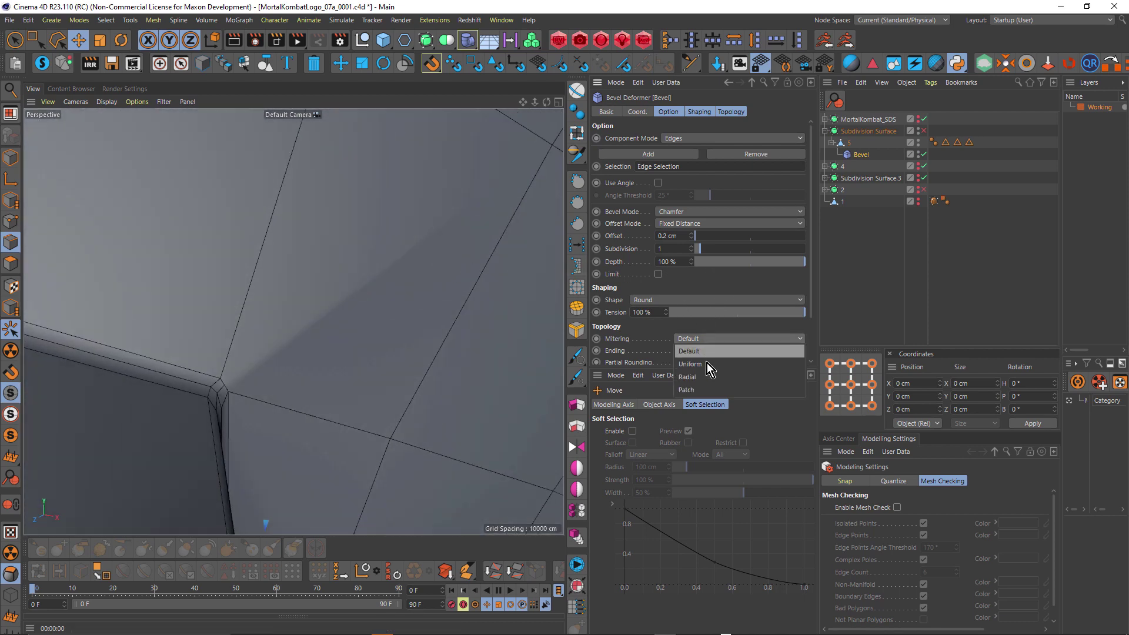
{"action": "left_click", "coordinate": [702, 354]}
{"action": "left_click_drag", "start_coordinate": [294, 294], "coordinate": [352, 262], "text": "alt"}
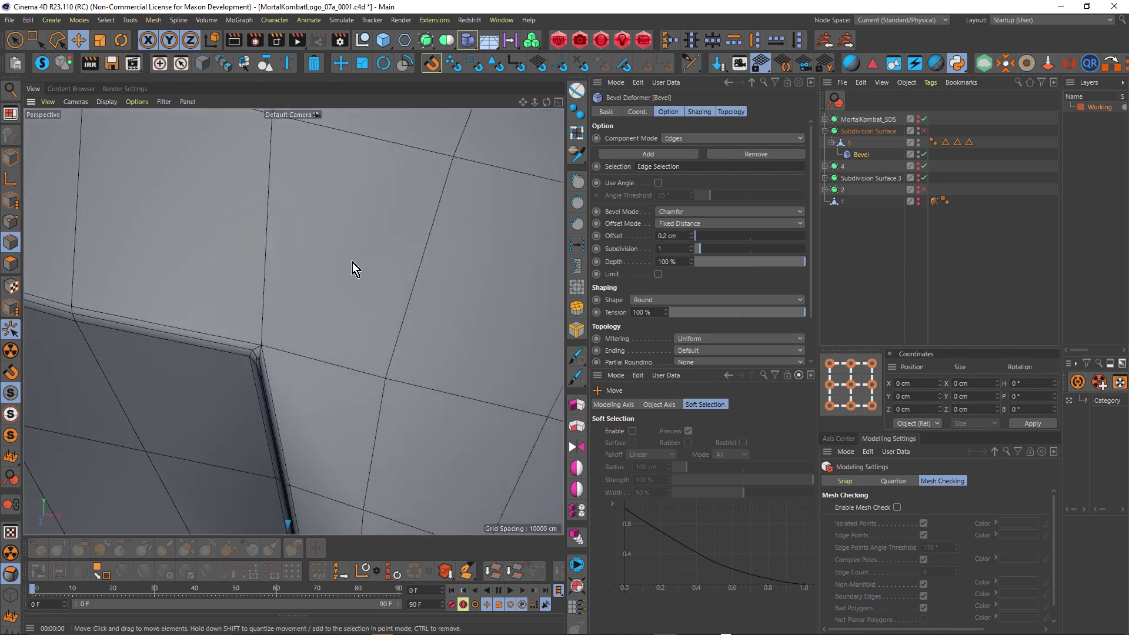
{"action": "right_click_drag", "start_coordinate": [352, 263], "coordinate": [316, 238], "text": "alt"}
{"action": "left_click_drag", "start_coordinate": [316, 238], "coordinate": [426, 390], "text": "alt"}
Restore Default mitering on the Bevel deformer and examine the chamfer where the small horn meets the head.
{"action": "left_click", "coordinate": [710, 340]}
{"action": "left_click", "coordinate": [711, 349]}
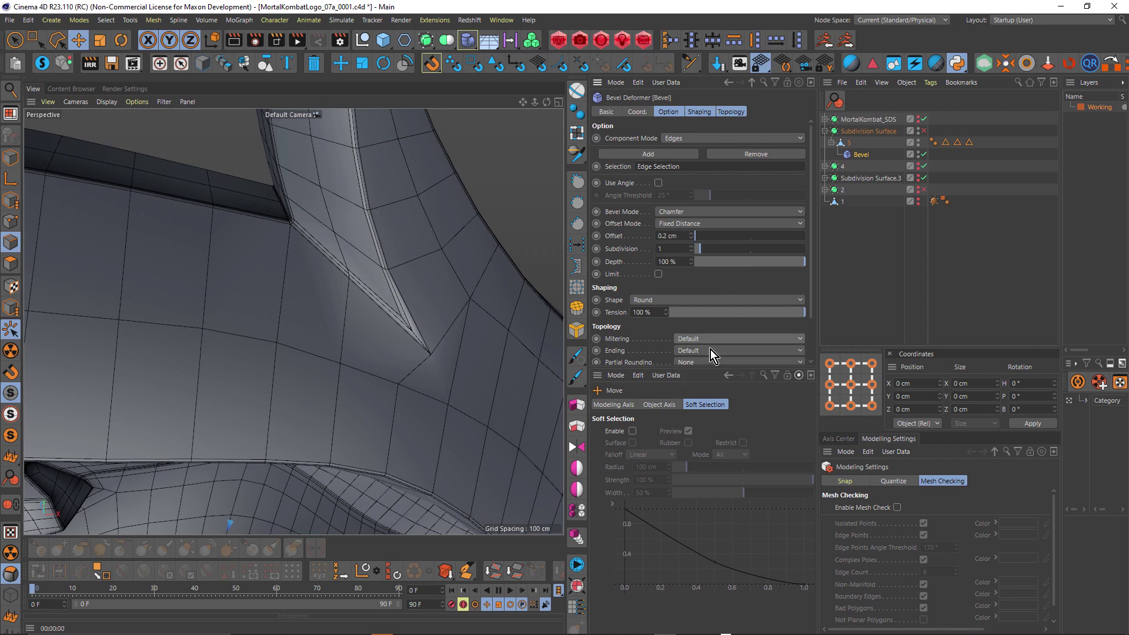
{"action": "scroll", "coordinate": [421, 325], "scroll_direction": "up", "scroll_amount": 3}
{"action": "scroll", "coordinate": [402, 337], "scroll_direction": "up", "scroll_amount": 3}
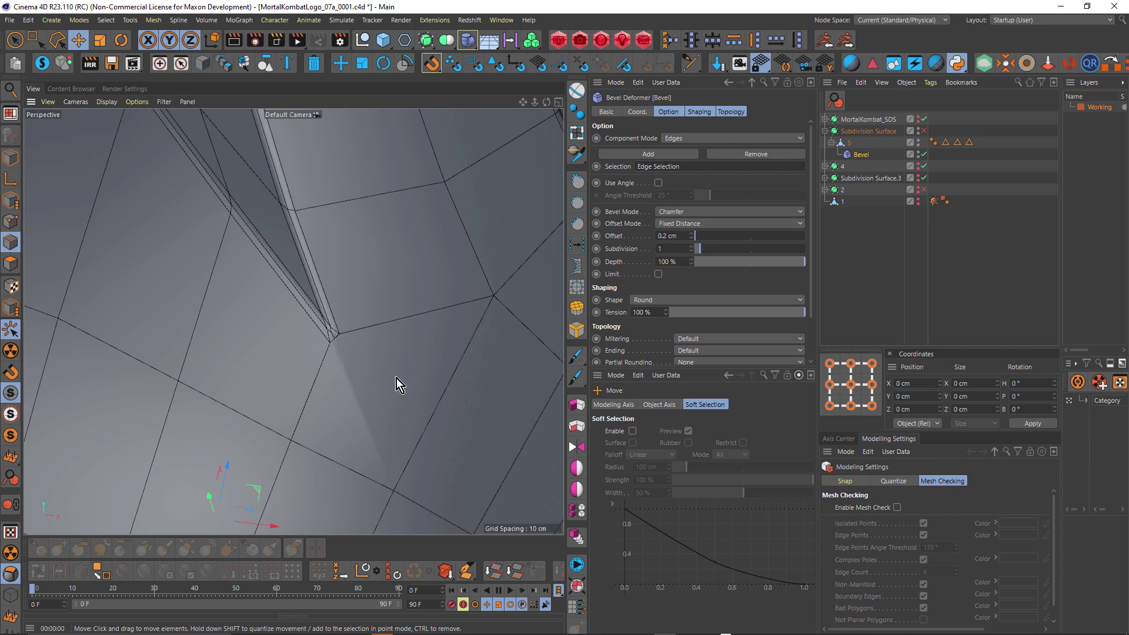
{"action": "scroll", "coordinate": [411, 321], "scroll_direction": "down", "scroll_amount": 6}
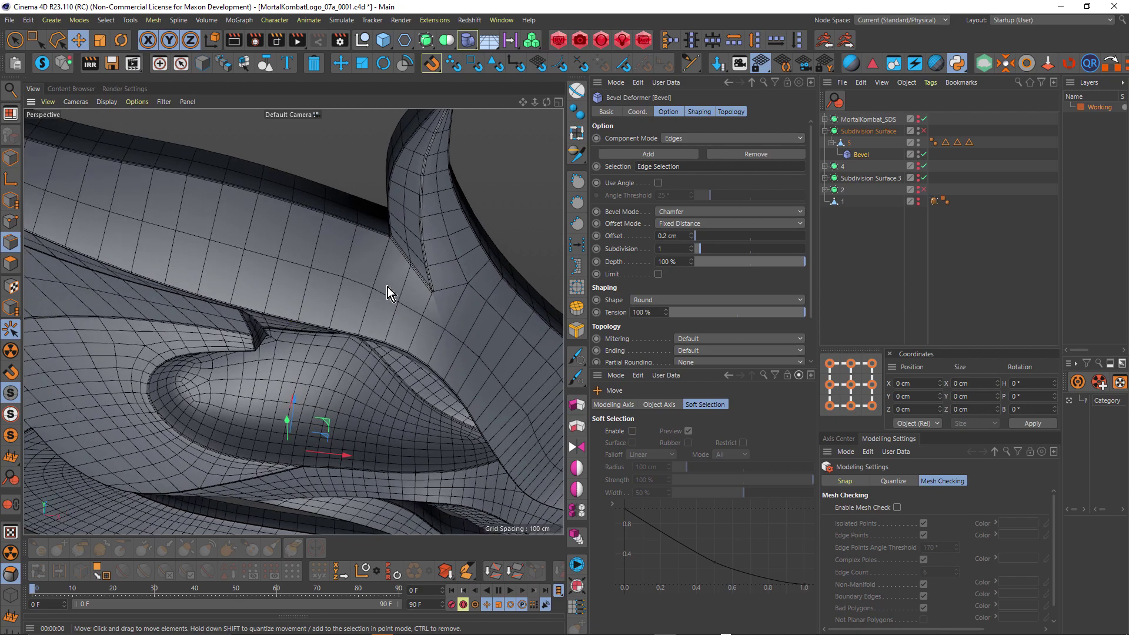
{"action": "scroll", "coordinate": [369, 249], "scroll_direction": "down", "scroll_amount": 4}
Inspect the bevelled mesh around the dragon's head, snout, nostril and horn base from several angles.
{"action": "left_click_drag", "start_coordinate": [367, 235], "coordinate": [411, 277], "text": "alt"}
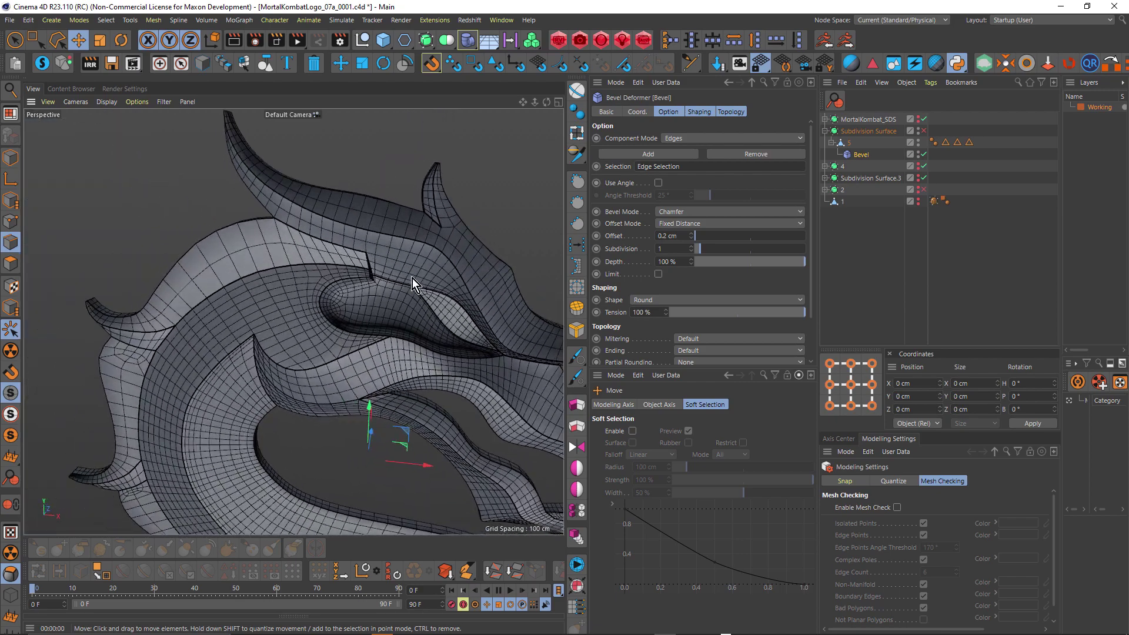
{"action": "middle_click_drag", "start_coordinate": [411, 278], "coordinate": [333, 215], "text": "alt"}
{"action": "middle_click_drag", "start_coordinate": [448, 313], "coordinate": [382, 289], "text": "alt"}
{"action": "scroll", "coordinate": [513, 331], "scroll_direction": "up", "scroll_amount": 7}
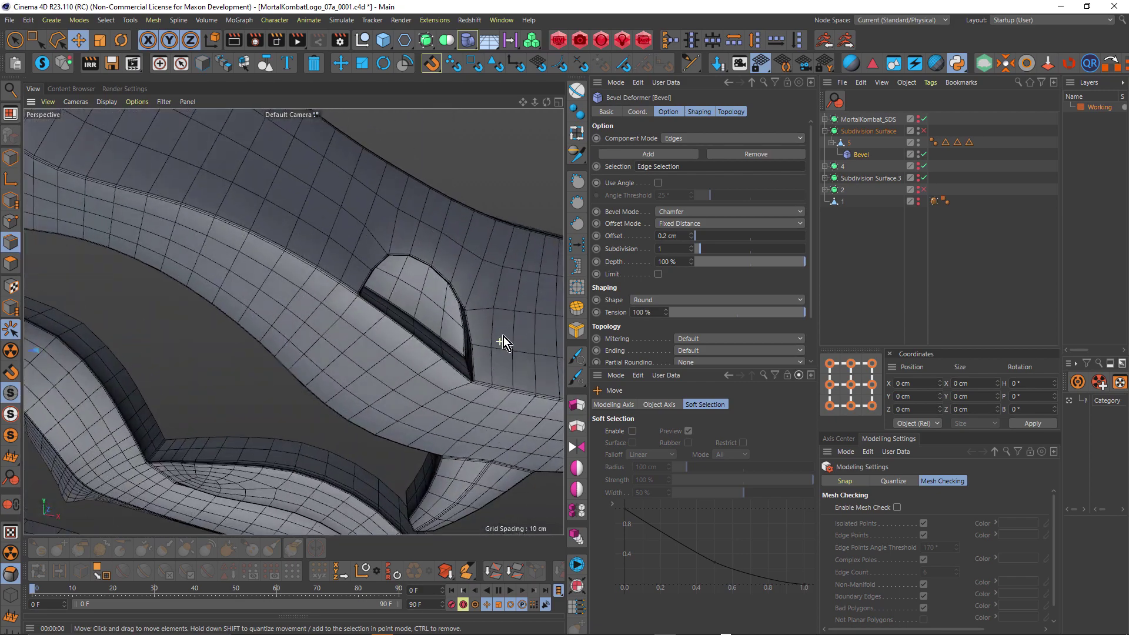
{"action": "left_click_drag", "start_coordinate": [491, 323], "coordinate": [447, 320], "text": "alt"}
{"action": "scroll", "coordinate": [447, 319], "scroll_direction": "down", "scroll_amount": 6}
{"action": "left_click_drag", "start_coordinate": [502, 354], "coordinate": [362, 340], "text": "alt"}
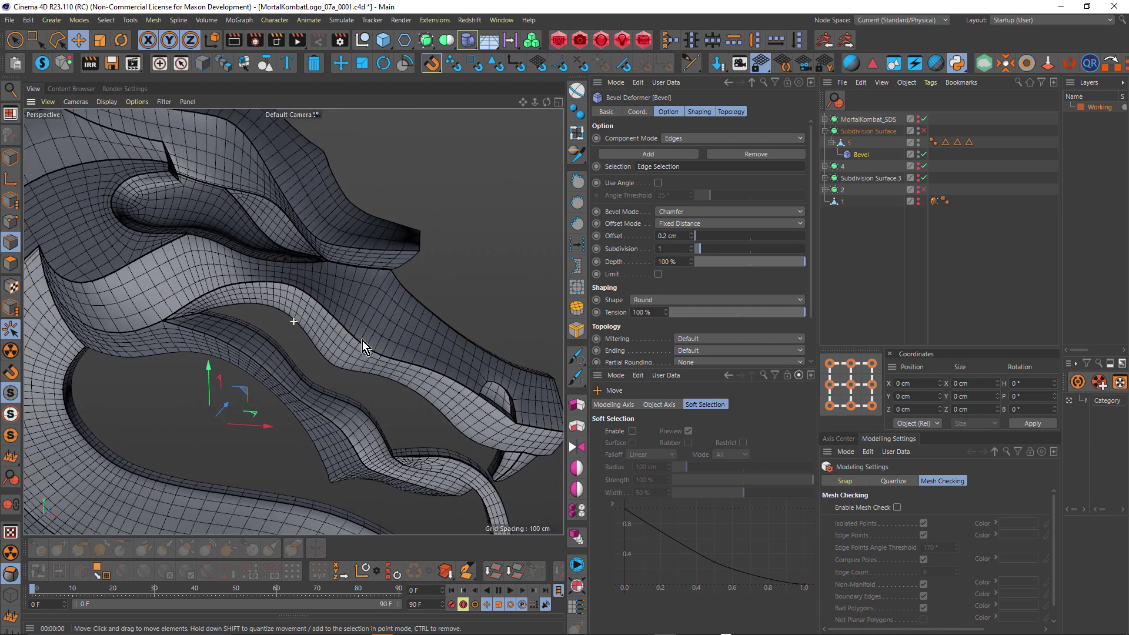
{"action": "middle_click_drag", "start_coordinate": [353, 247], "coordinate": [440, 354], "text": "alt"}
{"action": "left_click_drag", "start_coordinate": [439, 359], "coordinate": [407, 271], "text": "alt"}
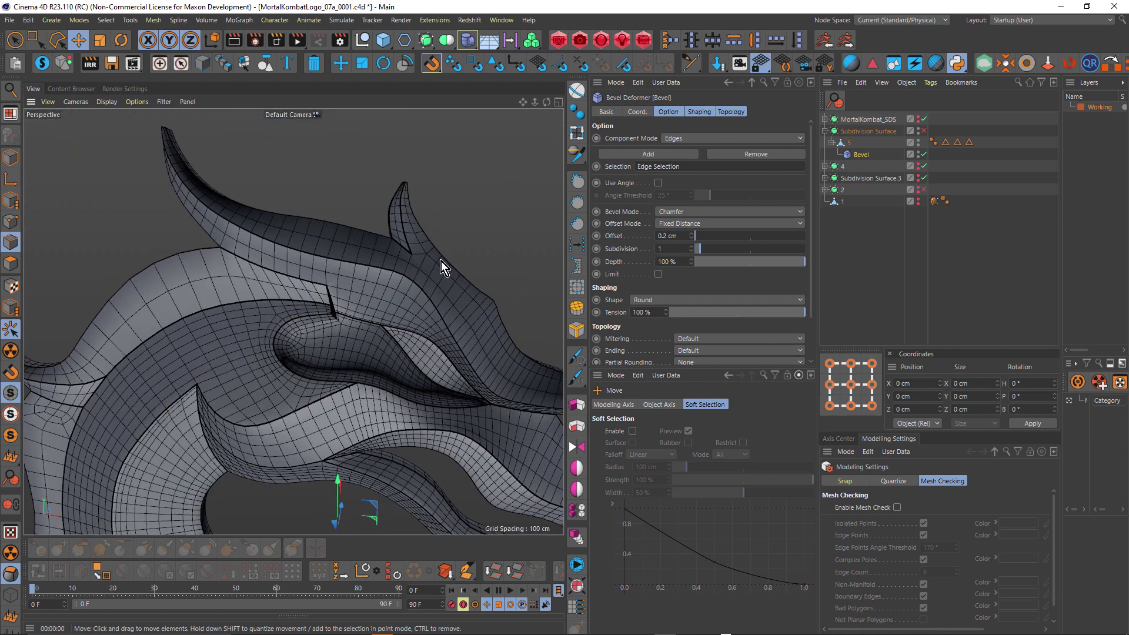
{"action": "left_click_drag", "start_coordinate": [489, 269], "coordinate": [364, 264], "text": "alt"}
{"action": "scroll", "coordinate": [503, 244], "scroll_direction": "up", "scroll_amount": 6}
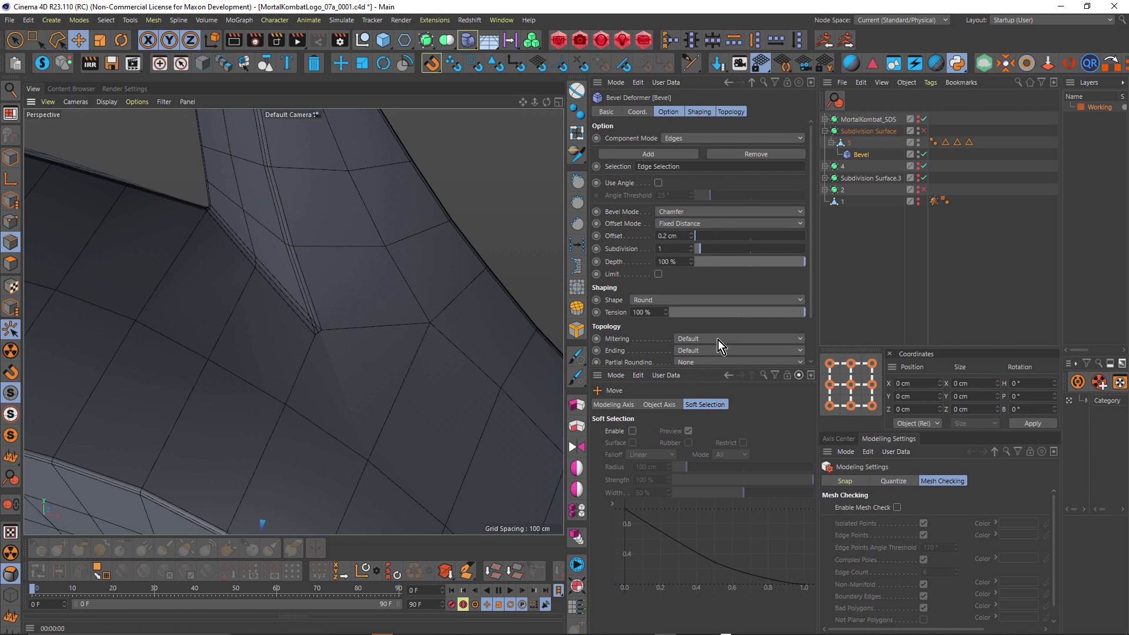
{"action": "right_click_drag", "start_coordinate": [428, 292], "coordinate": [379, 284], "text": "alt"}
{"action": "left_click_drag", "start_coordinate": [379, 284], "coordinate": [375, 335], "text": "alt"}
{"action": "middle_click_drag", "start_coordinate": [375, 335], "coordinate": [521, 344], "text": "alt"}
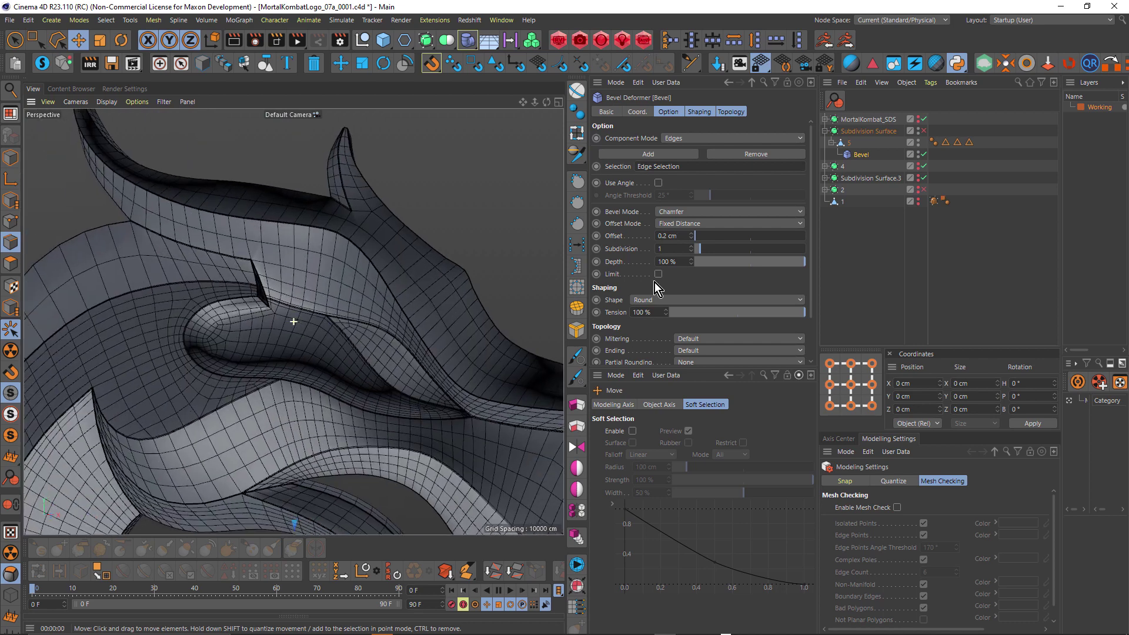
Collapse the selected Subdivision Surface's hierarchy, then hide that stage and show MortalKombat_SDS instead.
{"action": "left_click", "coordinate": [831, 142]}
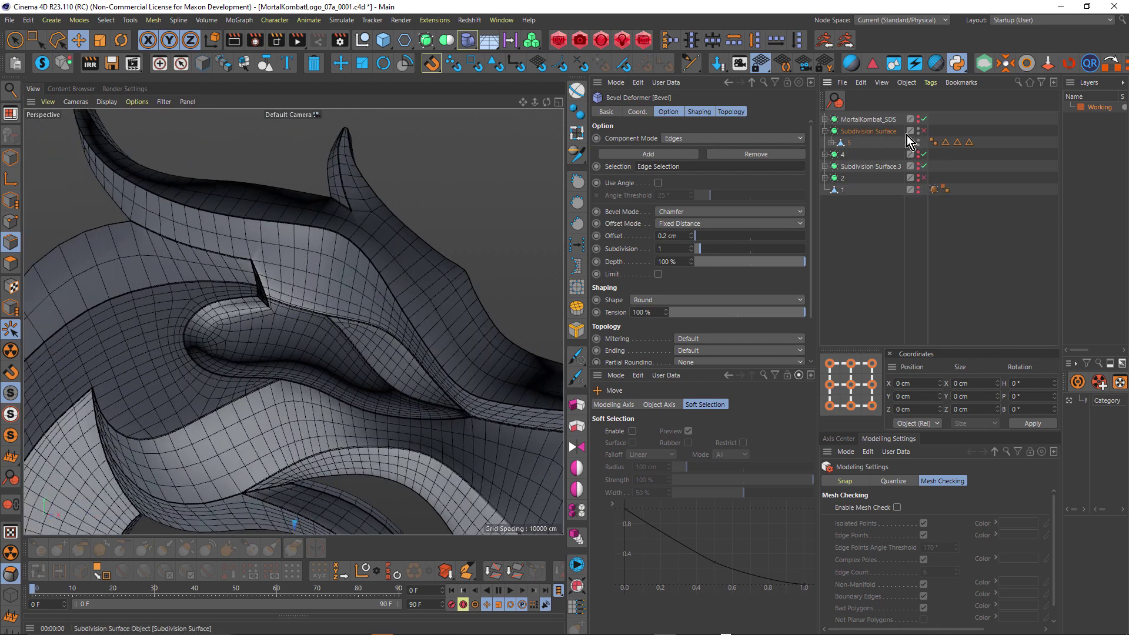
{"action": "left_click", "coordinate": [887, 130]}
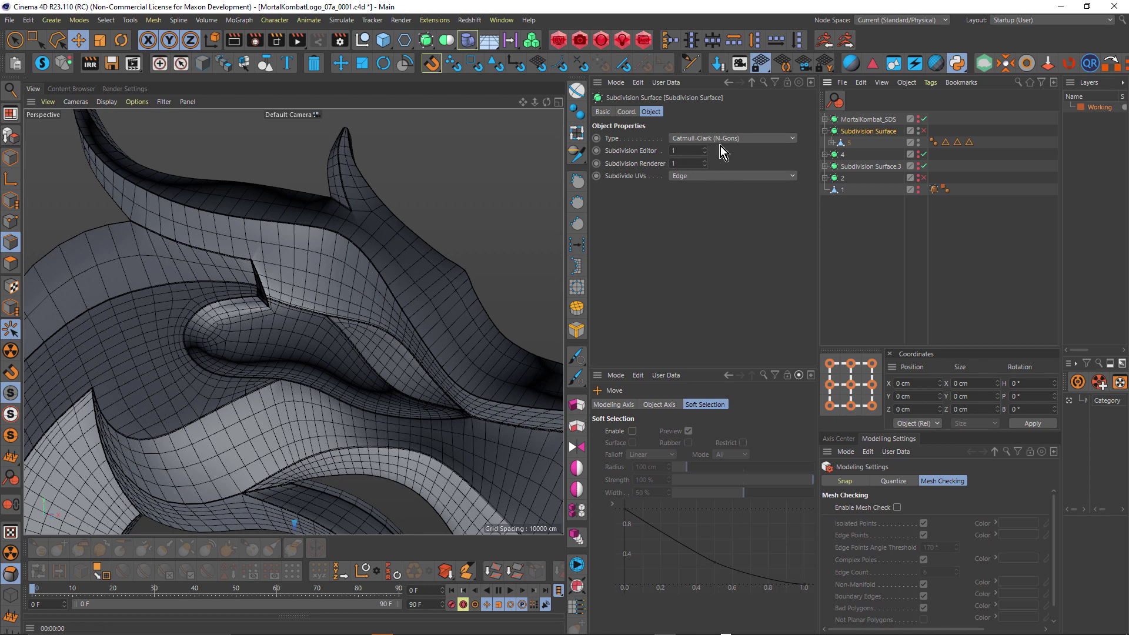
{"action": "left_click", "coordinate": [825, 131]}
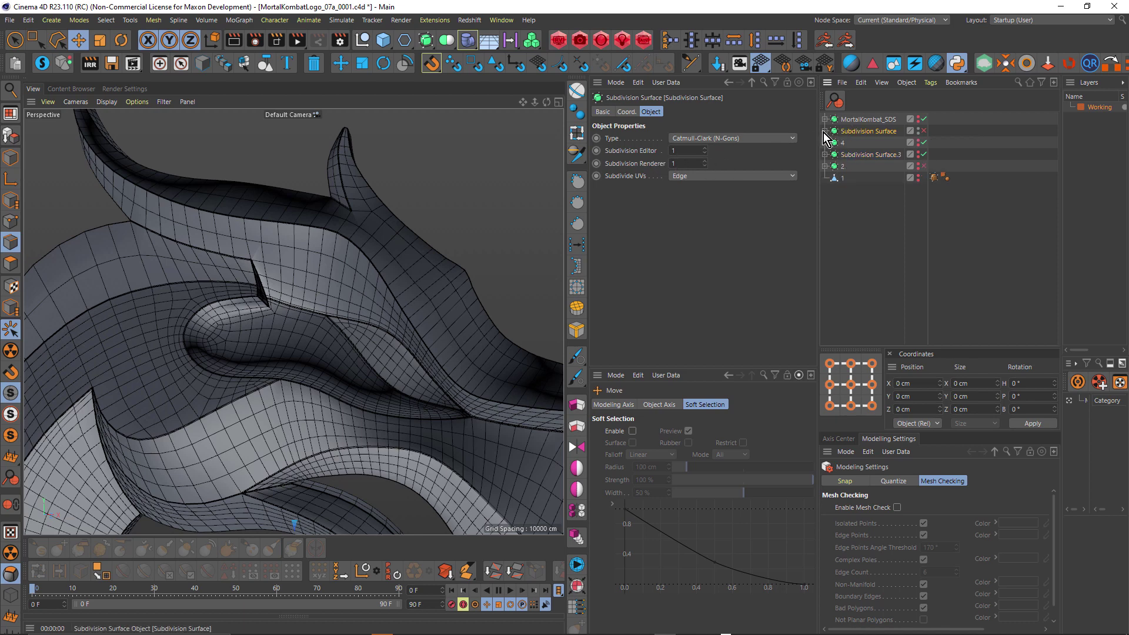
{"action": "left_click", "coordinate": [918, 130]}
{"action": "left_click", "coordinate": [918, 118]}
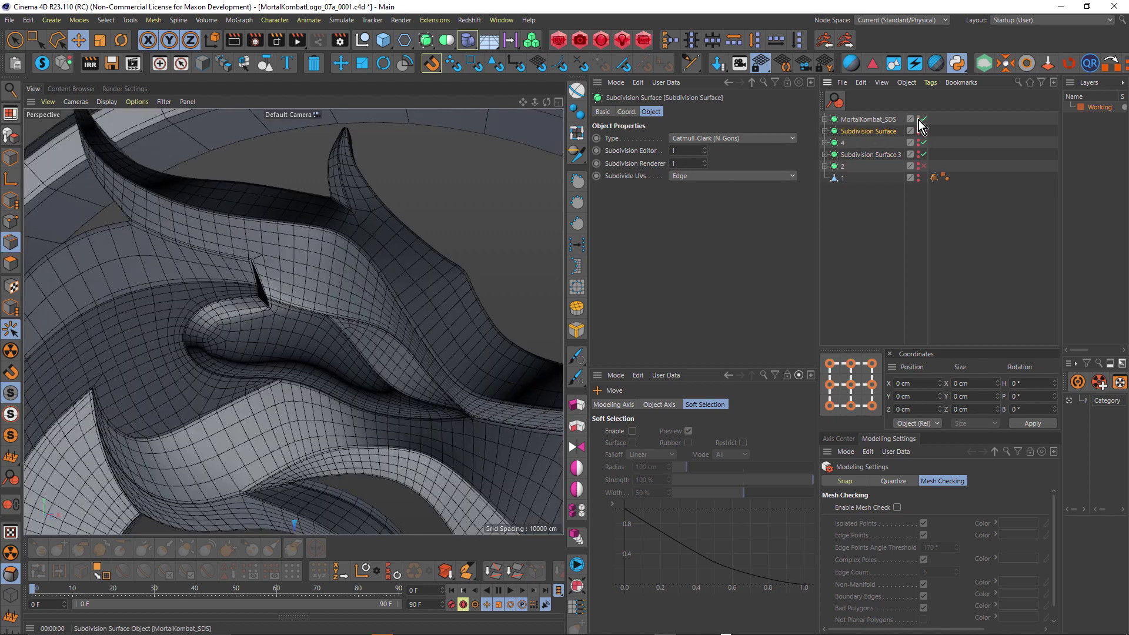
Expand MortalKombat_SDS and its Null, select the MortalKombat mesh and disable its subdivision.
{"action": "left_click", "coordinate": [826, 119]}
{"action": "left_click", "coordinate": [832, 131]}
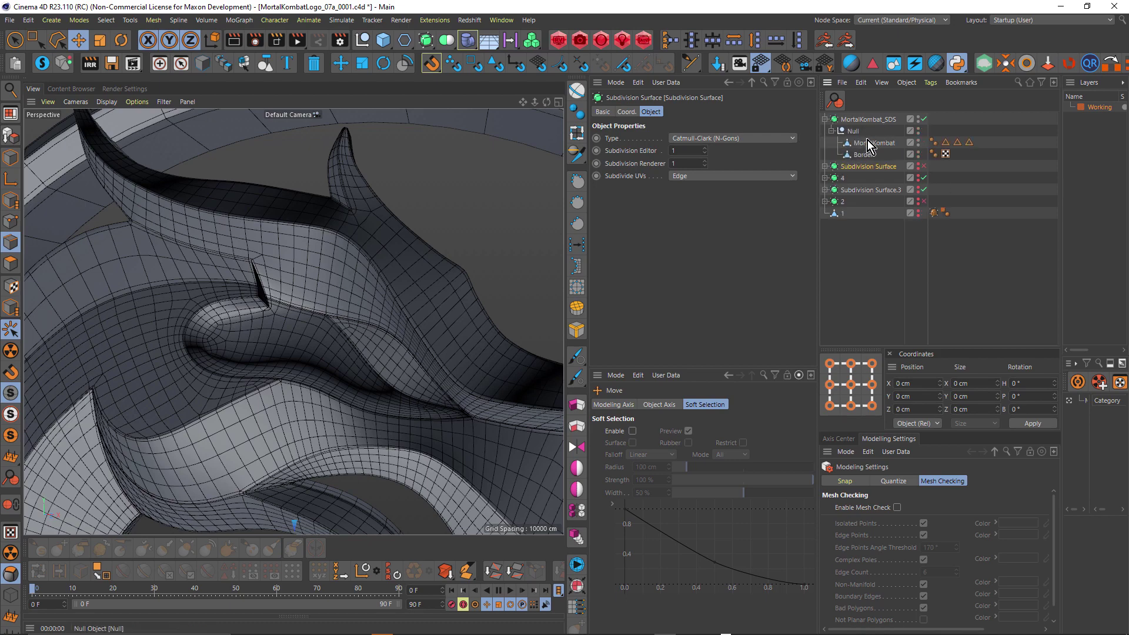
{"action": "left_click", "coordinate": [862, 145]}
{"action": "middle_click_drag", "start_coordinate": [454, 323], "coordinate": [297, 256], "text": "alt"}
{"action": "left_click_drag", "start_coordinate": [298, 256], "coordinate": [518, 382], "text": "alt"}
{"action": "right_click_drag", "start_coordinate": [355, 239], "coordinate": [447, 221], "text": "alt"}
{"action": "middle_click_drag", "start_coordinate": [447, 221], "coordinate": [415, 251], "text": "alt"}
{"action": "key", "text": "q"}
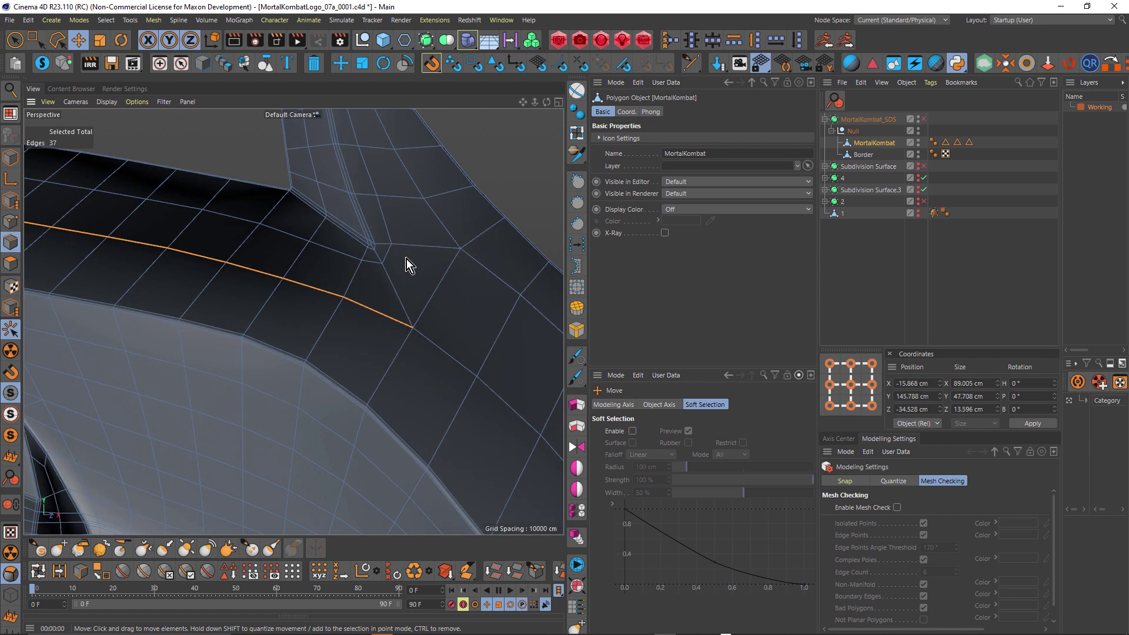
Examine the horn base topology and select the edge loop running along the large and small horns.
{"action": "right_click_drag", "start_coordinate": [406, 259], "coordinate": [471, 253], "text": "alt"}
{"action": "left_click_drag", "start_coordinate": [410, 273], "coordinate": [302, 234], "text": "alt"}
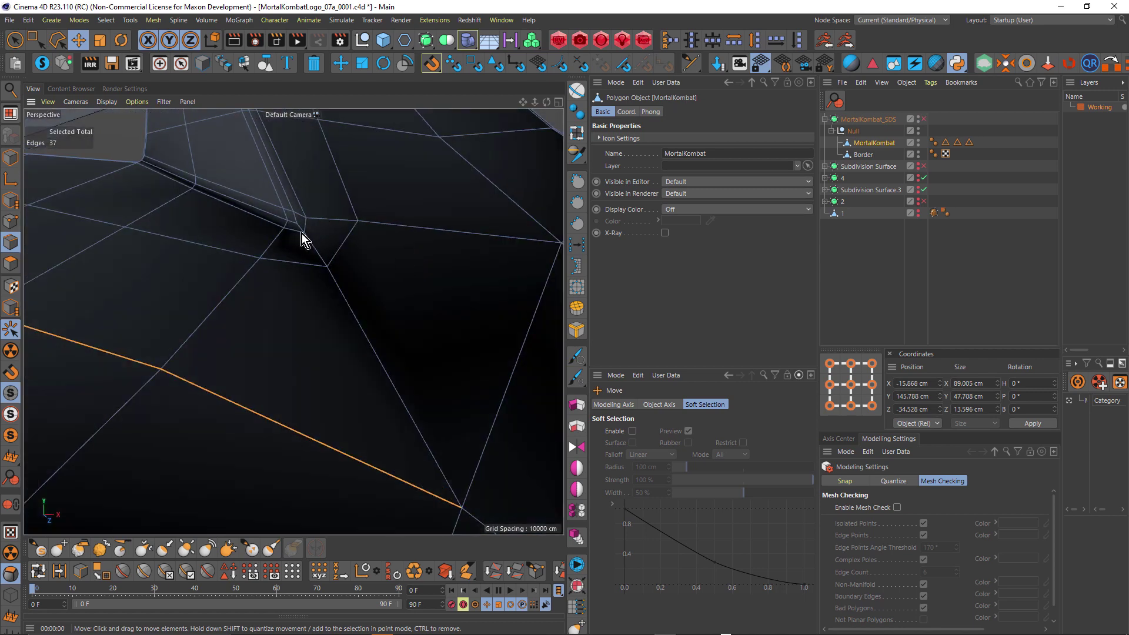
{"action": "left_click_drag", "start_coordinate": [436, 453], "coordinate": [349, 274], "text": "alt"}
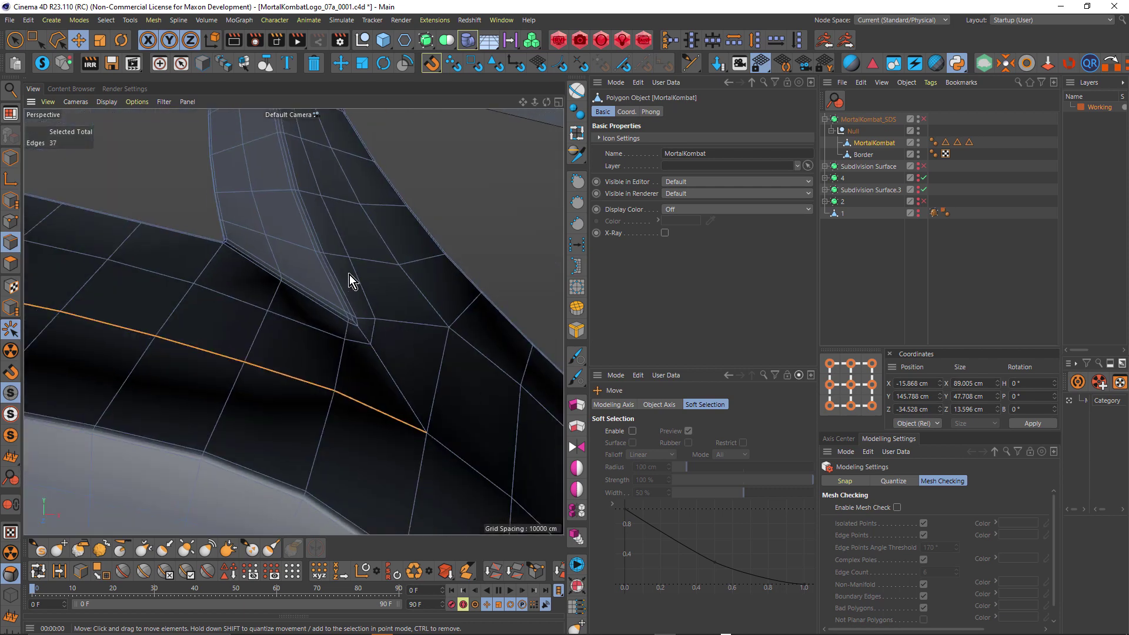
{"action": "double_click", "coordinate": [359, 341]}
{"action": "right_click_drag", "start_coordinate": [402, 341], "coordinate": [267, 317], "text": "alt"}
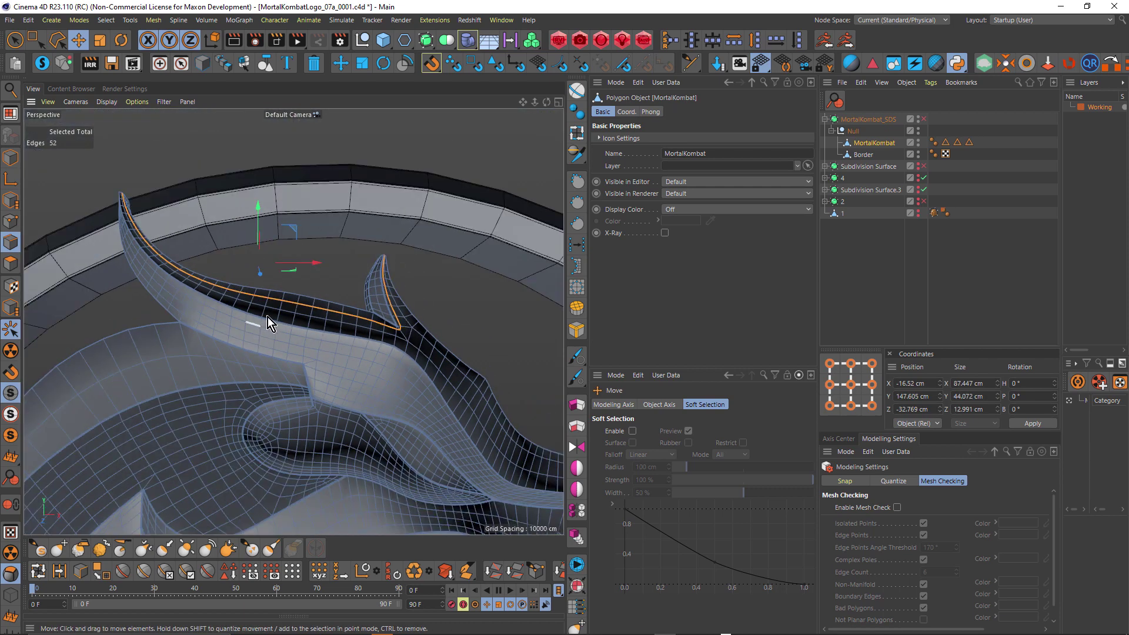
Inspect the MortalKombat mesh's bevelled edges up close at the corner above the eye and the pointed cheek corner.
{"action": "left_click_drag", "start_coordinate": [294, 322], "coordinate": [393, 291], "text": "alt"}
{"action": "right_click_drag", "start_coordinate": [316, 304], "coordinate": [378, 303], "text": "alt"}
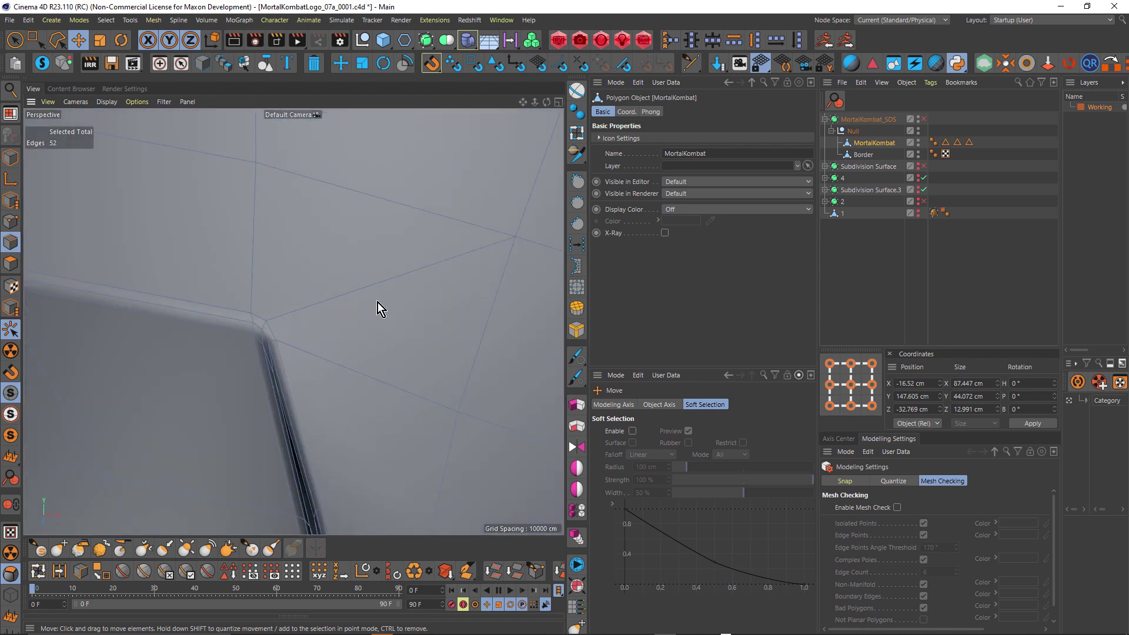
{"action": "left_click_drag", "start_coordinate": [380, 305], "coordinate": [370, 299], "text": "alt"}
{"action": "scroll", "coordinate": [318, 332], "scroll_direction": "down", "scroll_amount": 6}
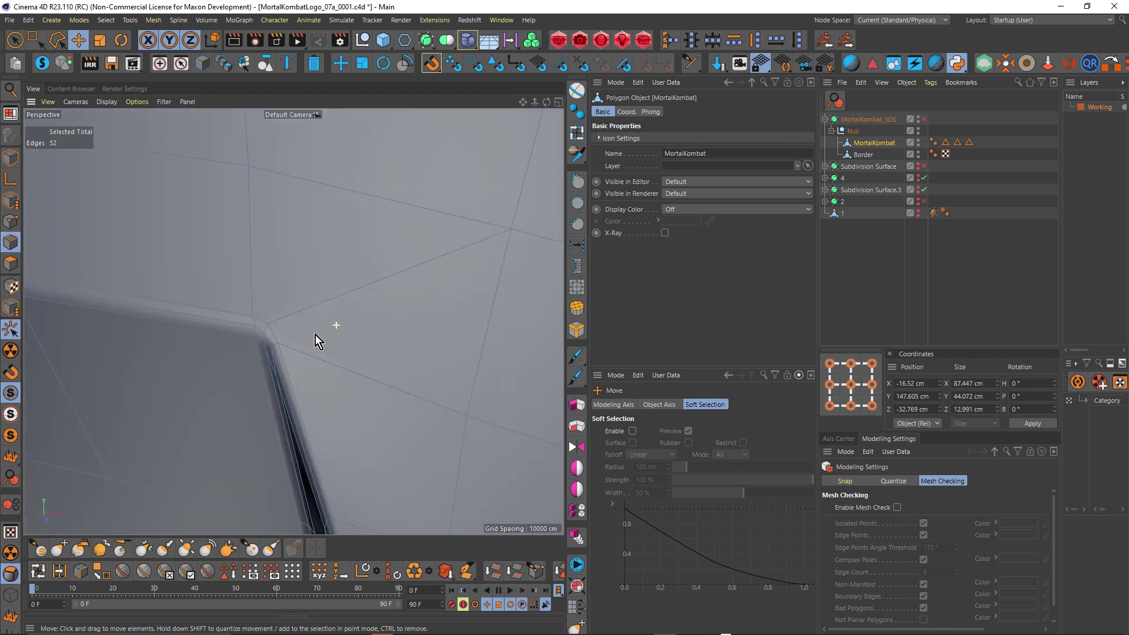
{"action": "middle_click_drag", "start_coordinate": [292, 323], "coordinate": [512, 281], "text": "alt"}
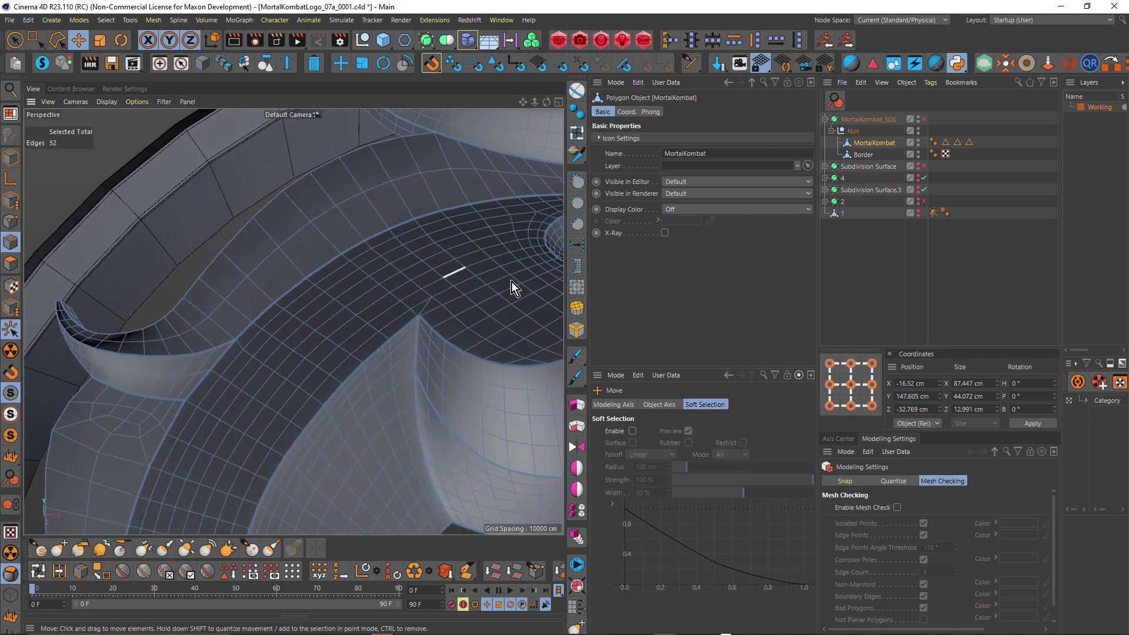
{"action": "left_click_drag", "start_coordinate": [512, 281], "coordinate": [263, 362], "text": "alt"}
{"action": "right_click_drag", "start_coordinate": [262, 362], "coordinate": [383, 341], "text": "alt"}
{"action": "middle_click_drag", "start_coordinate": [399, 335], "coordinate": [329, 357], "text": "alt"}
{"action": "right_click_drag", "start_coordinate": [343, 340], "coordinate": [408, 326], "text": "alt"}
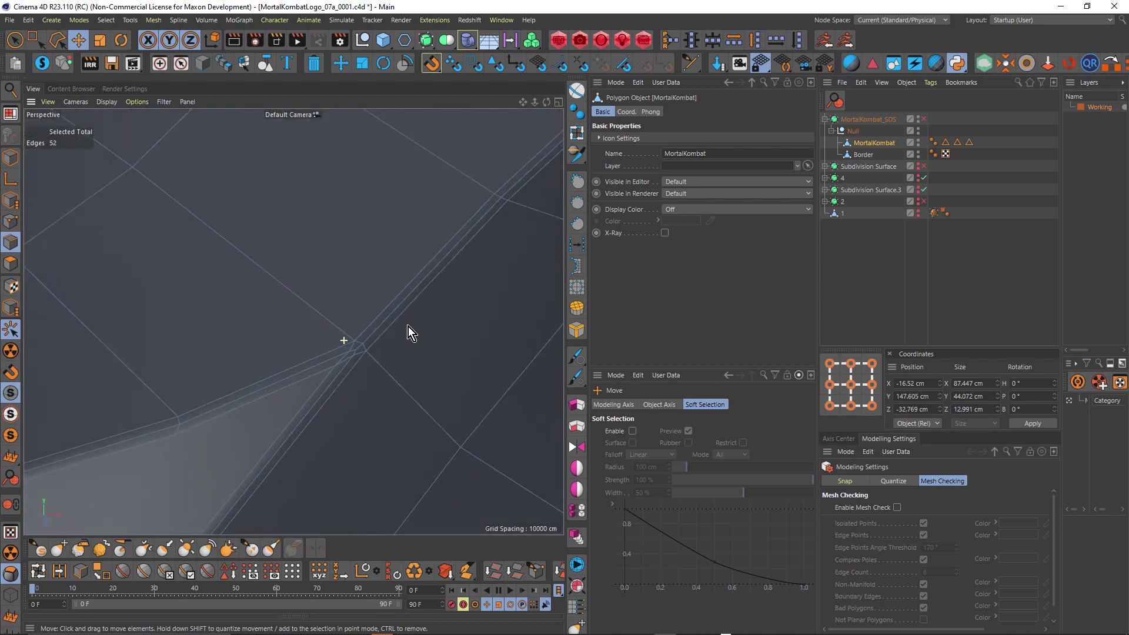
{"action": "left_click_drag", "start_coordinate": [381, 345], "coordinate": [393, 366], "text": "alt"}
{"action": "right_click_drag", "start_coordinate": [386, 333], "coordinate": [293, 371], "text": "alt"}
Render a viewport preview of the whole unsubdivided logo, and re-enable MortalKombat_SDS with its Null collapsed.
{"action": "left_click_drag", "start_coordinate": [293, 371], "coordinate": [362, 273], "text": "alt"}
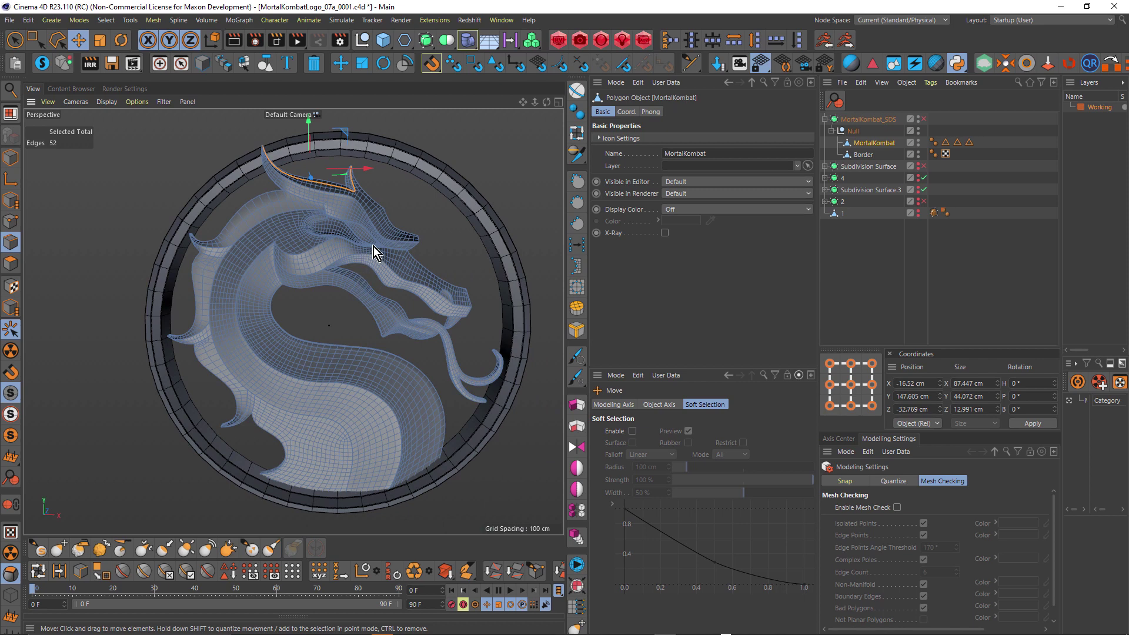
{"action": "key", "text": "ctrl+r"}
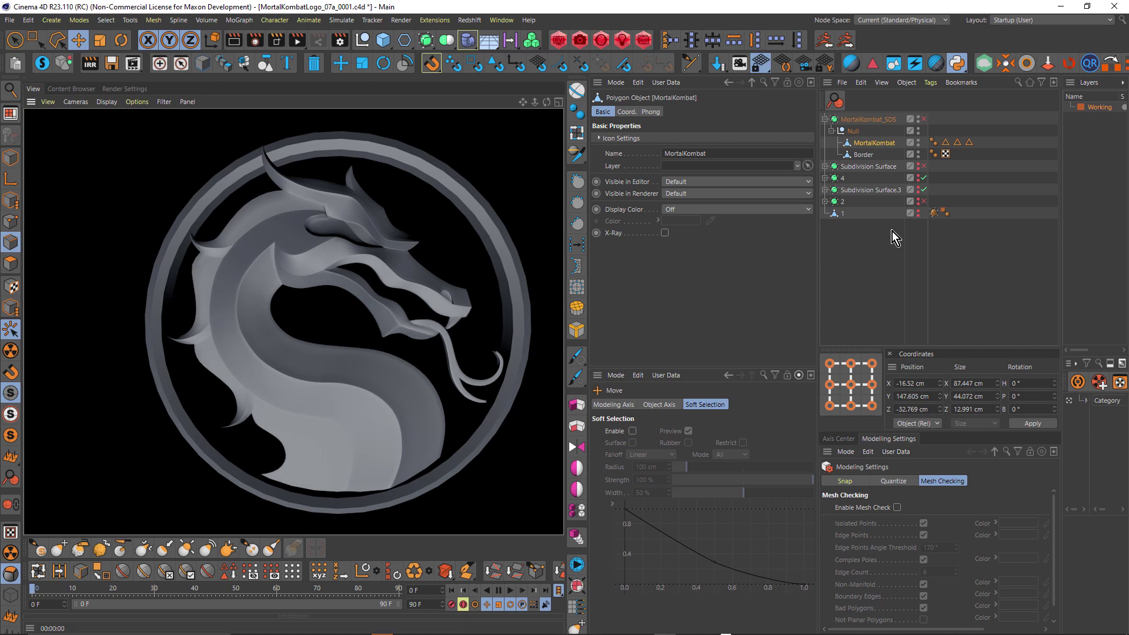
{"action": "left_click", "coordinate": [922, 119]}
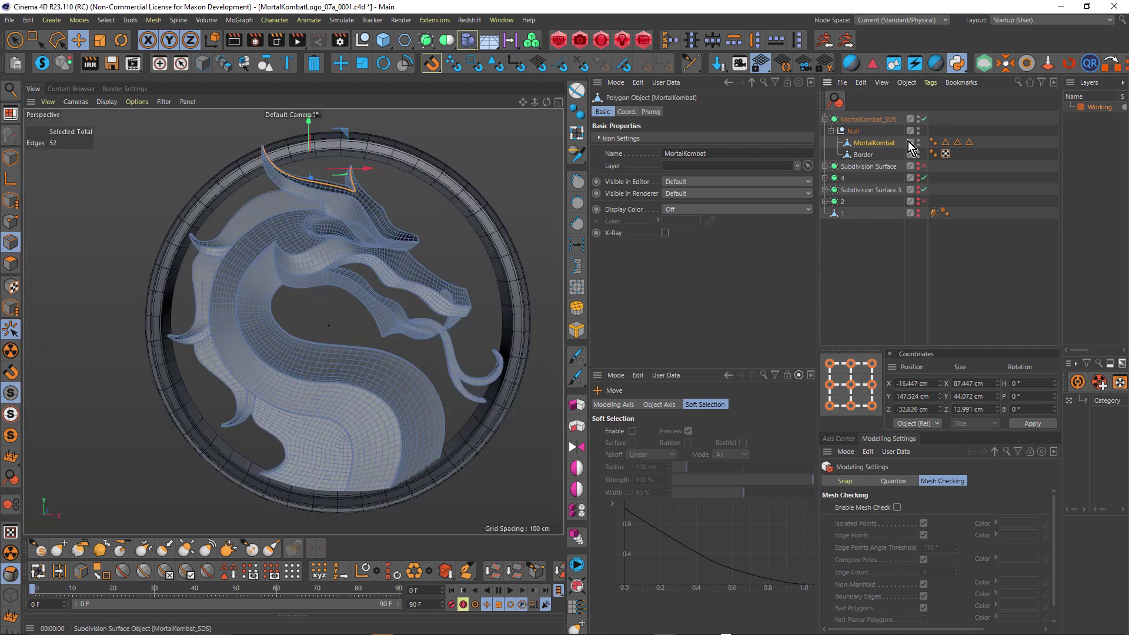
{"action": "left_click", "coordinate": [830, 131]}
{"action": "scroll", "coordinate": [394, 224], "scroll_direction": "up", "scroll_amount": 3}
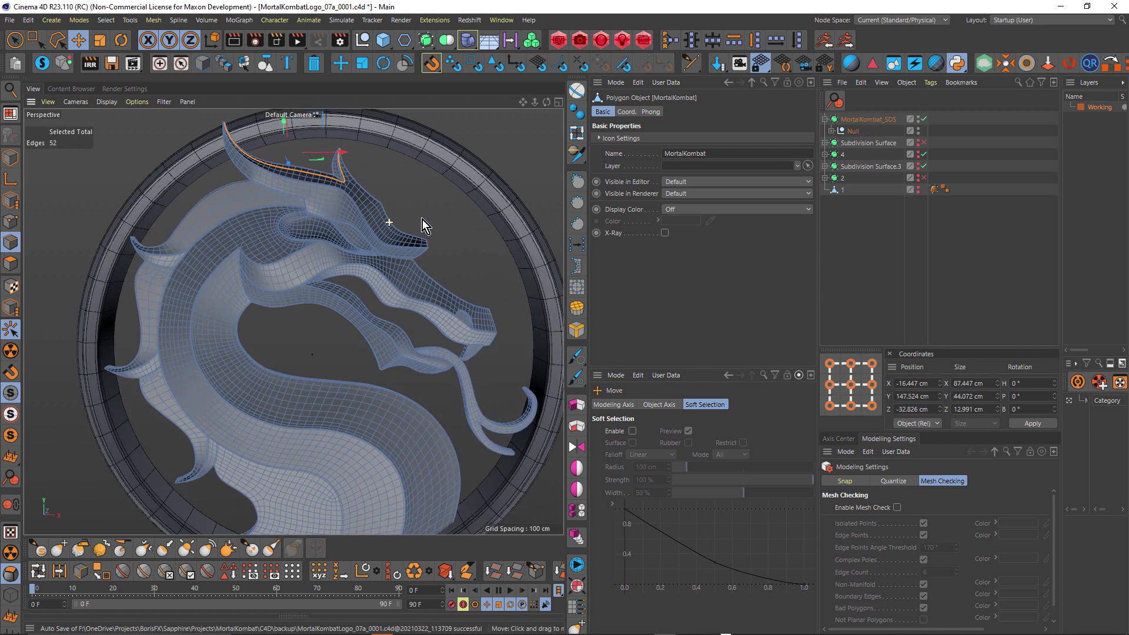
Render a viewport preview of the subdivided logo, and inspect the enlarged mesh's depth from the side and its shape from the front.
{"action": "key", "text": "ctrl+r"}
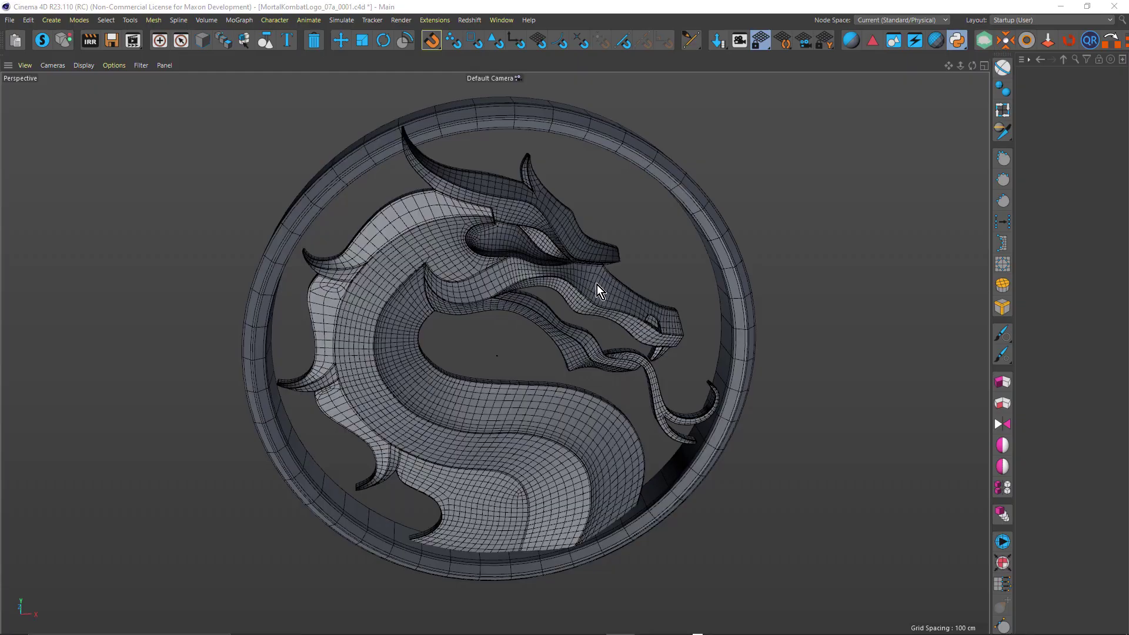
{"action": "left_click_drag", "start_coordinate": [597, 285], "coordinate": [488, 184], "text": "alt"}
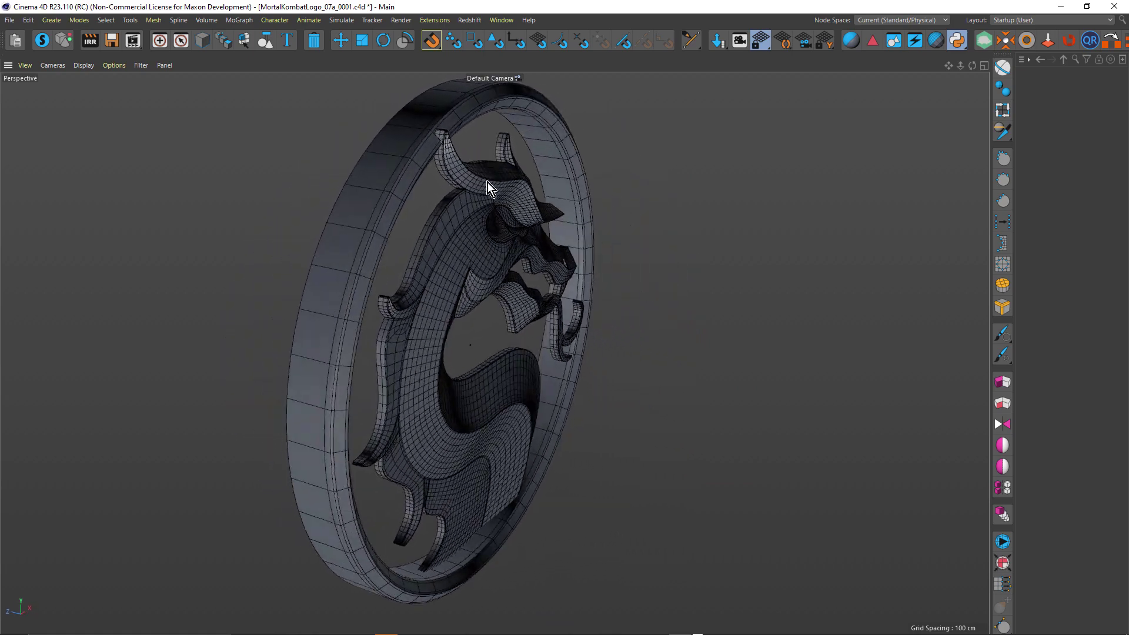
{"action": "left_click_drag", "start_coordinate": [426, 153], "coordinate": [428, 89], "text": "alt"}
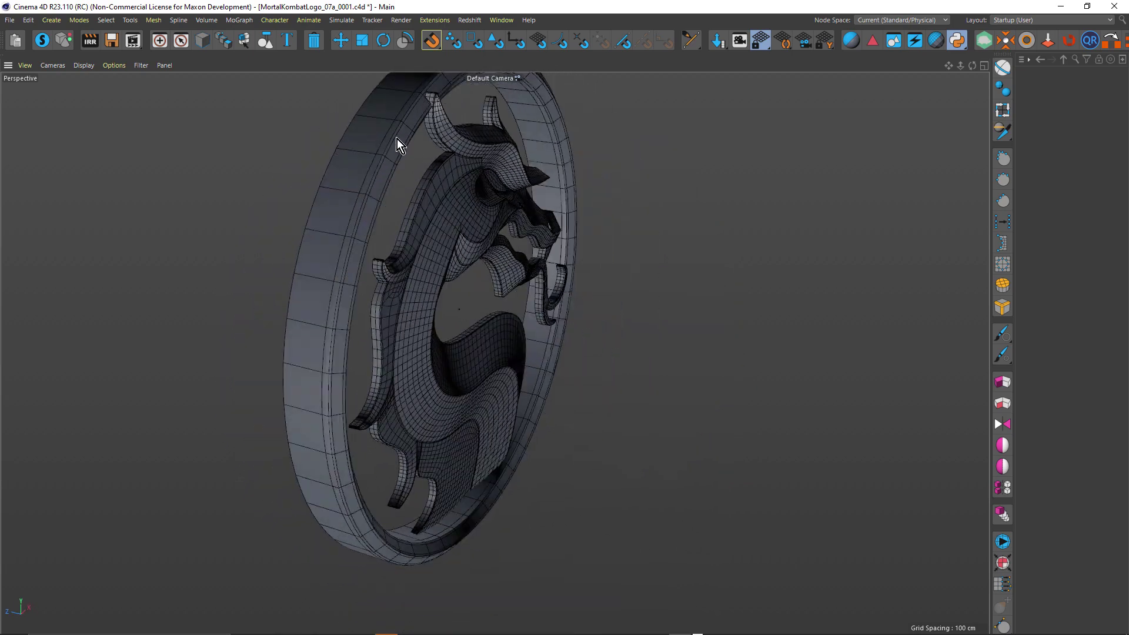
{"action": "left_click_drag", "start_coordinate": [397, 141], "coordinate": [599, 278], "text": "alt"}
{"action": "middle_click", "coordinate": [842, 306]}
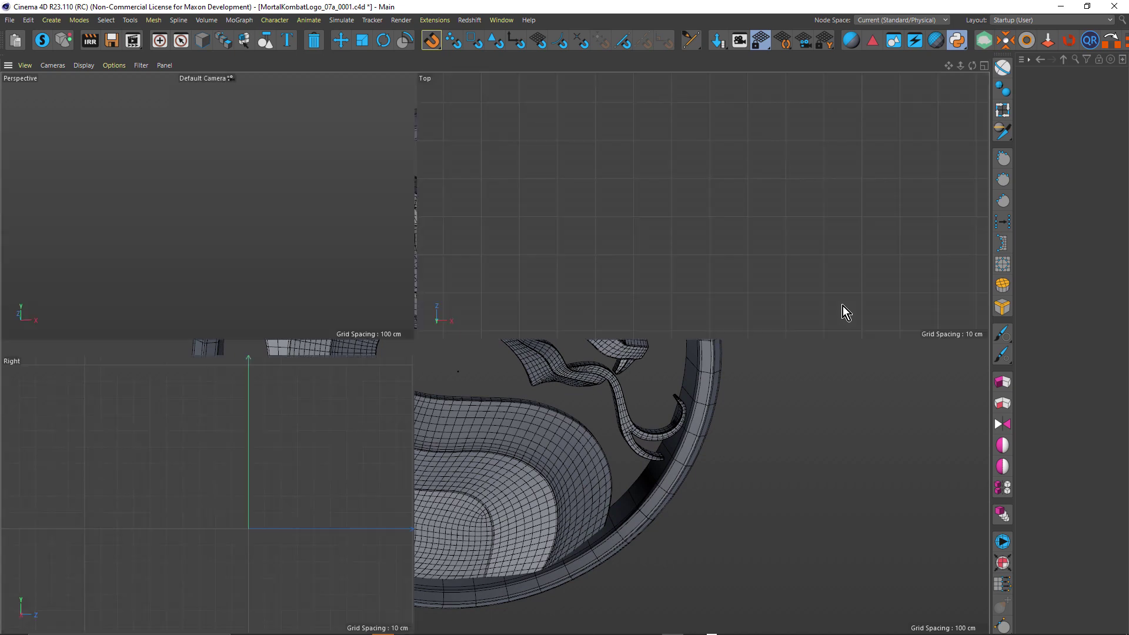
{"action": "middle_click", "coordinate": [312, 256]}
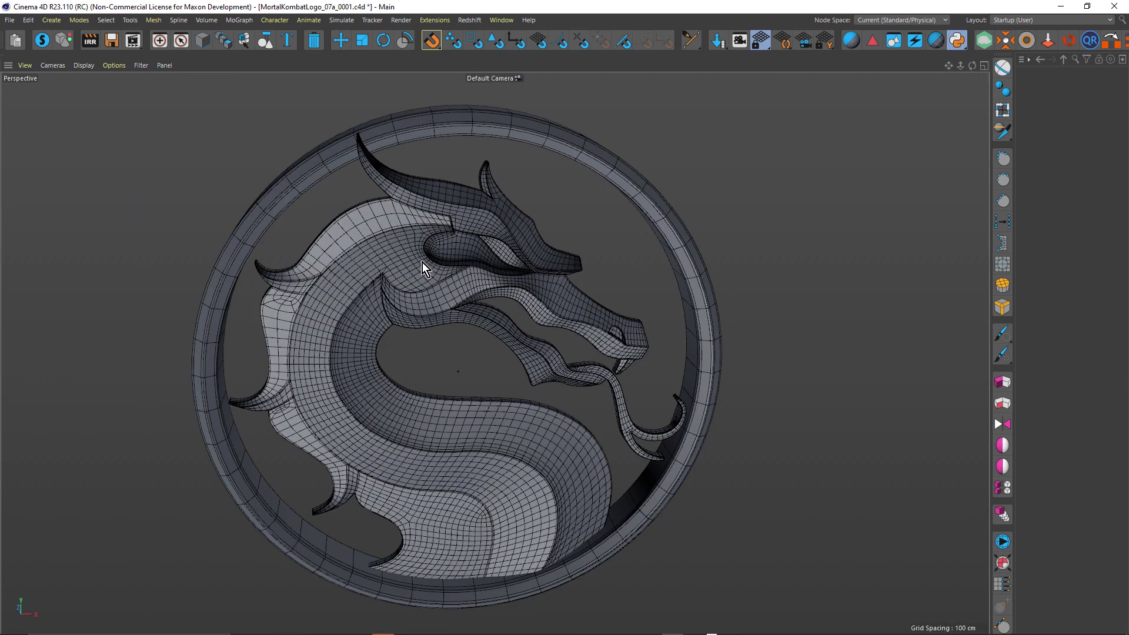
Hide MortalKombat_SDS, show the top-level Null, and expand it and Subdivision Surface.1 down to the FFD deformer.
{"action": "key", "text": "ctrl+Tab"}
{"action": "left_click", "coordinate": [918, 129]}
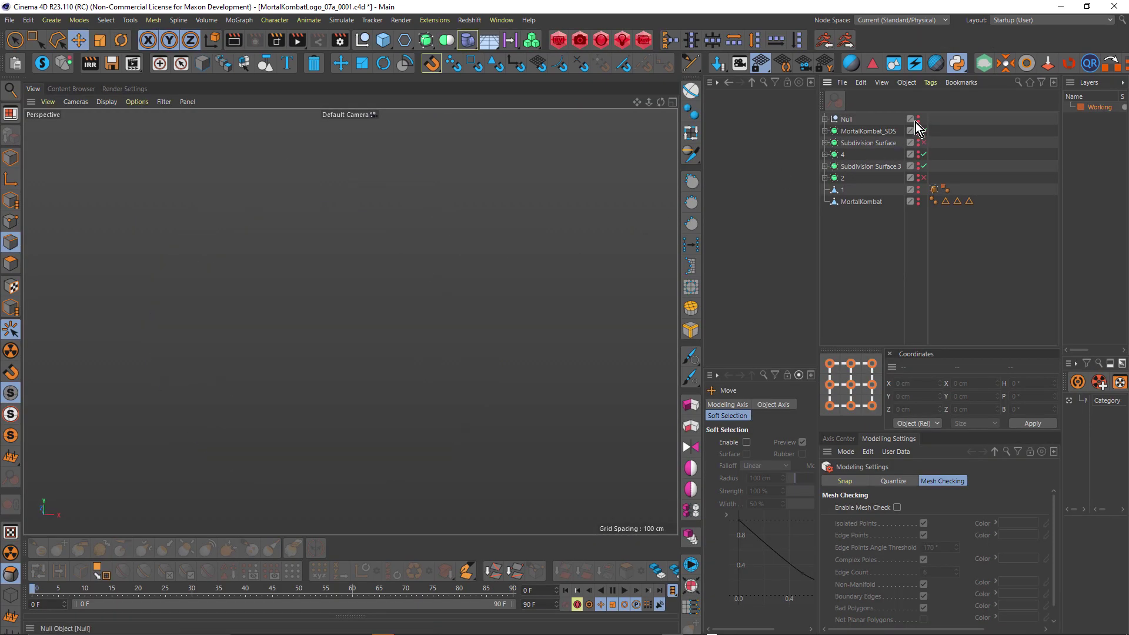
{"action": "left_click", "coordinate": [918, 119]}
{"action": "left_click", "coordinate": [825, 119]}
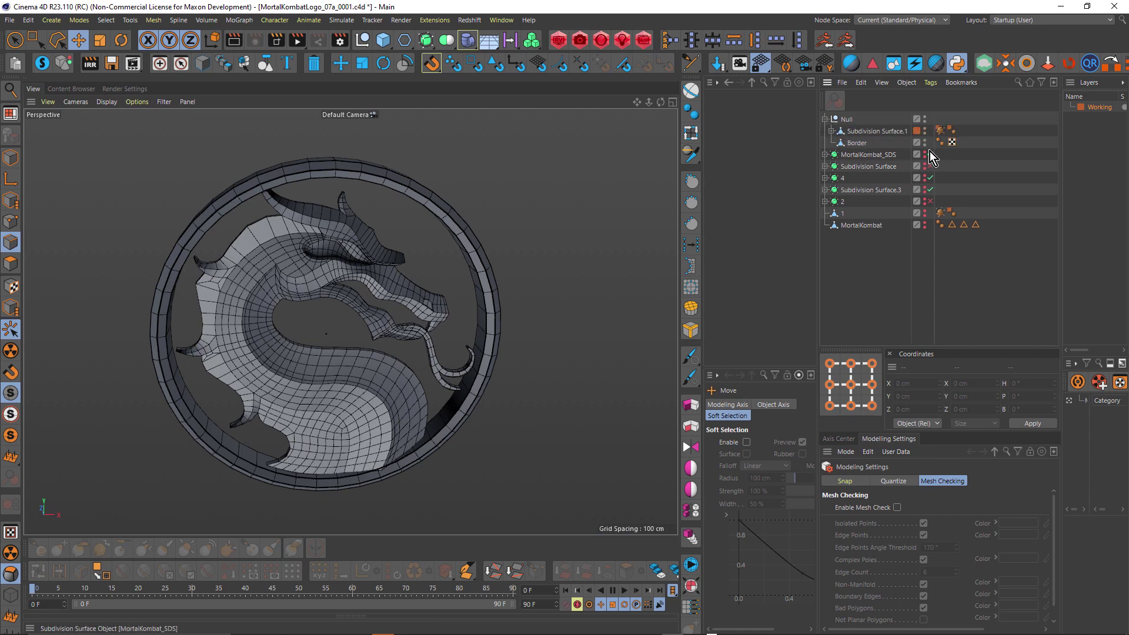
{"action": "left_click", "coordinate": [832, 131]}
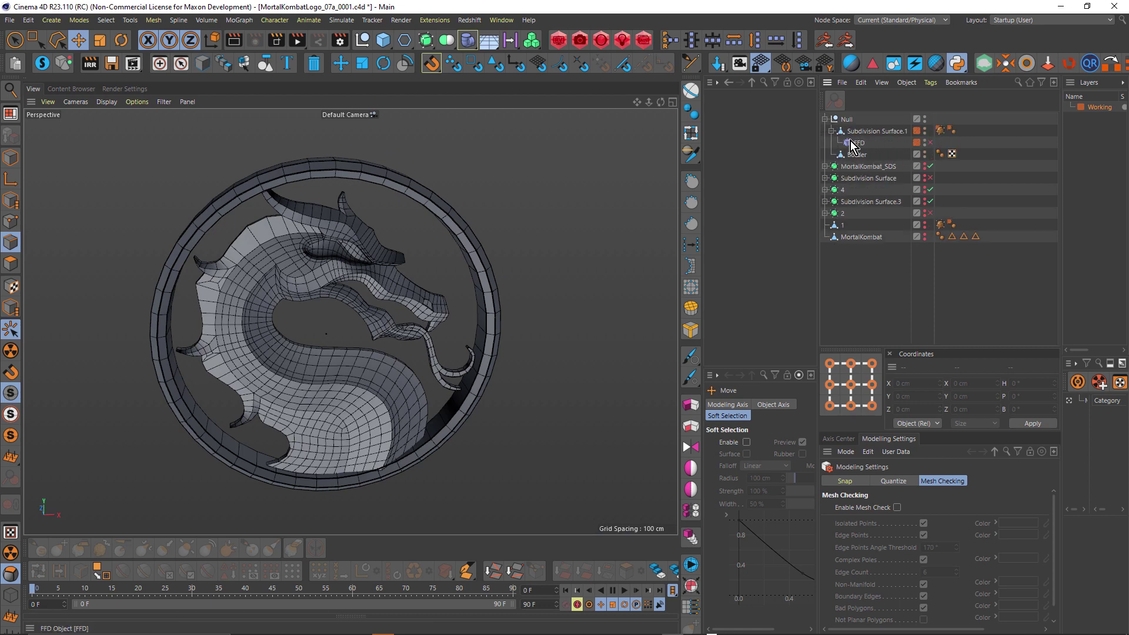
Compare the logo mesh with the bronze reference image in the Front view, and return to the Perspective view.
{"action": "mouse_move", "coordinate": [318, 231]}
{"action": "left_mouse_down", "text": "alt"}
{"action": "mouse_move", "coordinate": [397, 217]}
{"action": "mouse_move", "coordinate": [404, 238]}
{"action": "mouse_move", "coordinate": [320, 266]}
{"action": "mouse_move", "coordinate": [342, 238]}
{"action": "mouse_move", "coordinate": [303, 221]}
{"action": "left_mouse_up", "text": "alt"}
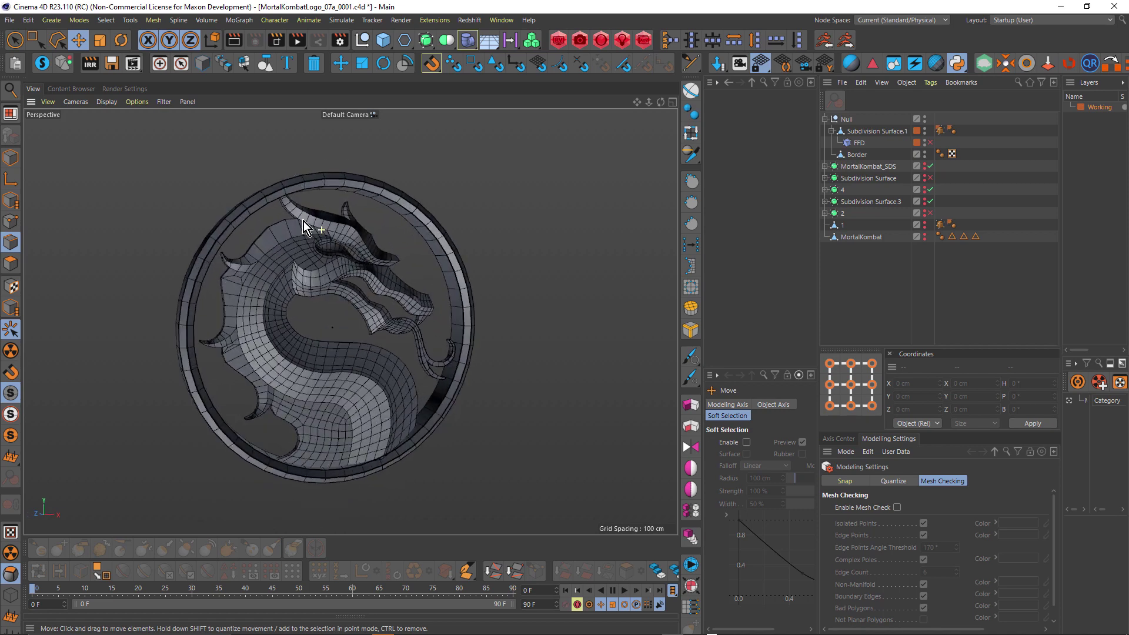
{"action": "middle_click", "coordinate": [520, 248]}
{"action": "middle_click", "coordinate": [562, 401]}
{"action": "scroll", "coordinate": [432, 312], "scroll_direction": "down", "scroll_amount": 6}
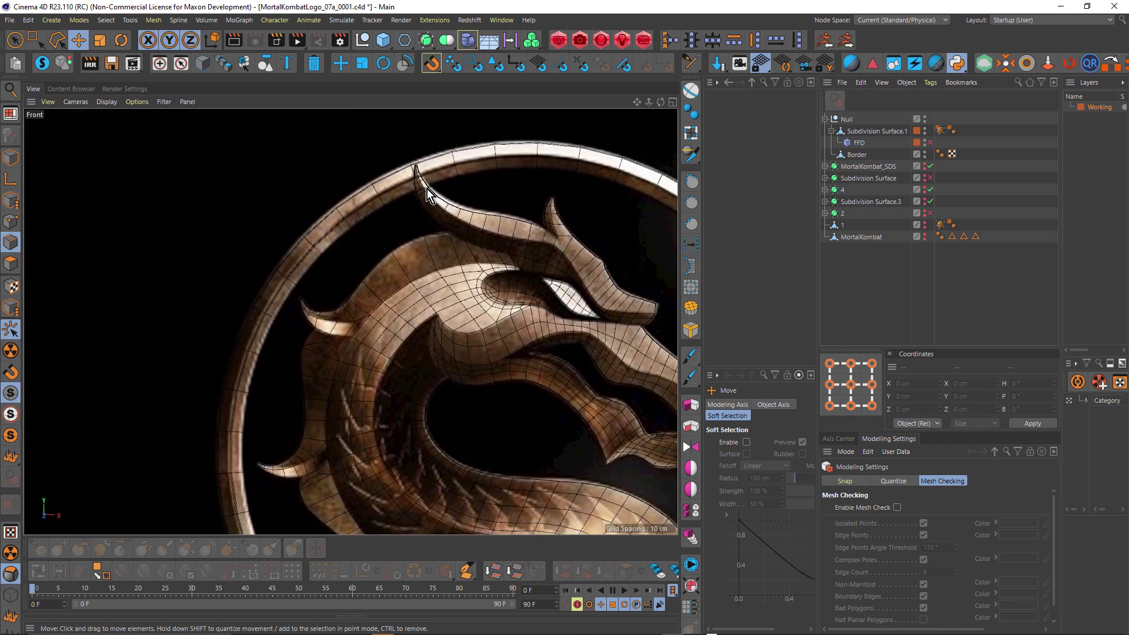
{"action": "scroll", "coordinate": [399, 183], "scroll_direction": "down", "scroll_amount": 1}
{"action": "scroll", "coordinate": [402, 218], "scroll_direction": "up", "scroll_amount": 1}
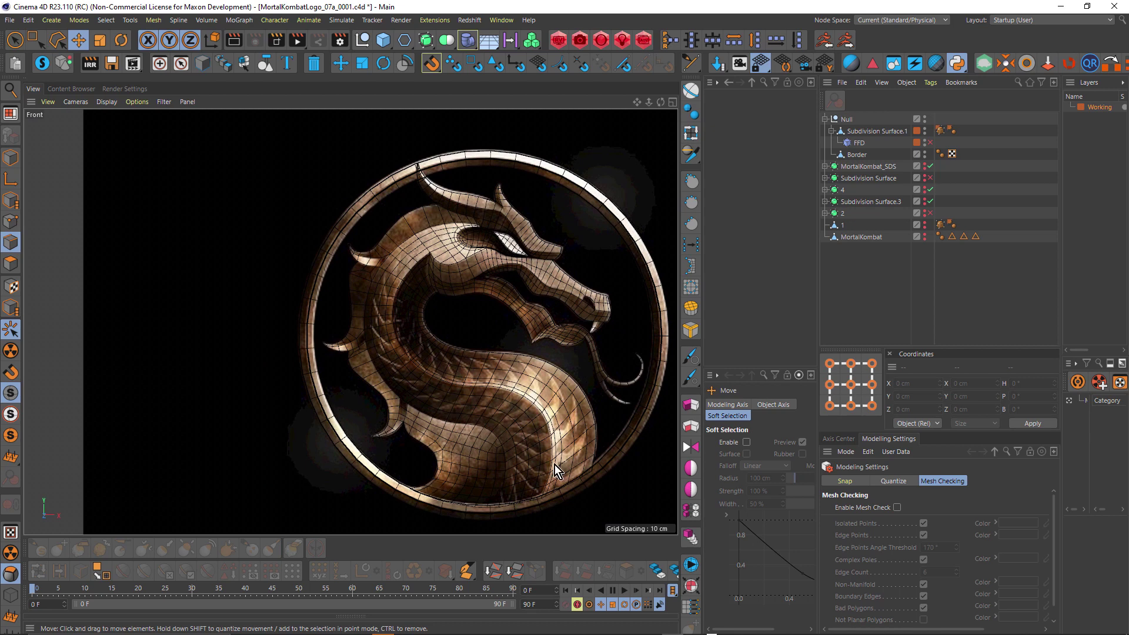
{"action": "middle_click", "coordinate": [517, 343]}
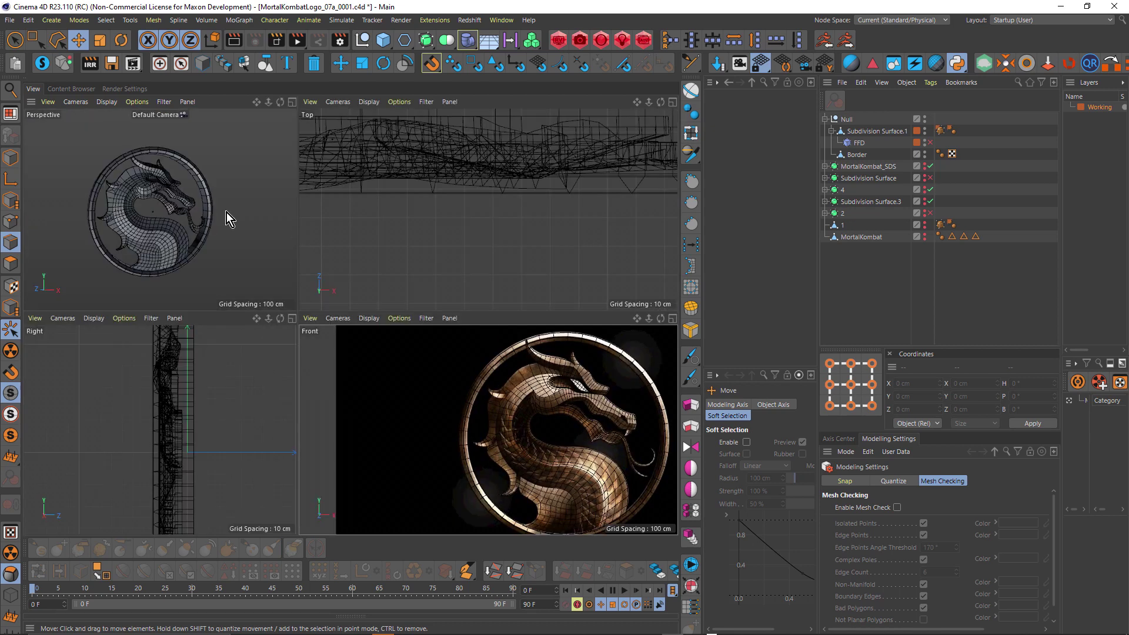
{"action": "middle_click", "coordinate": [226, 213]}
Enable the FFD deformer under Subdivision Surface.1 and select it in point mode with the Rectangle Selection tool.
{"action": "left_click_drag", "start_coordinate": [344, 278], "coordinate": [365, 253], "text": "alt"}
{"action": "left_click", "coordinate": [930, 142]}
{"action": "left_click", "coordinate": [10, 221]}
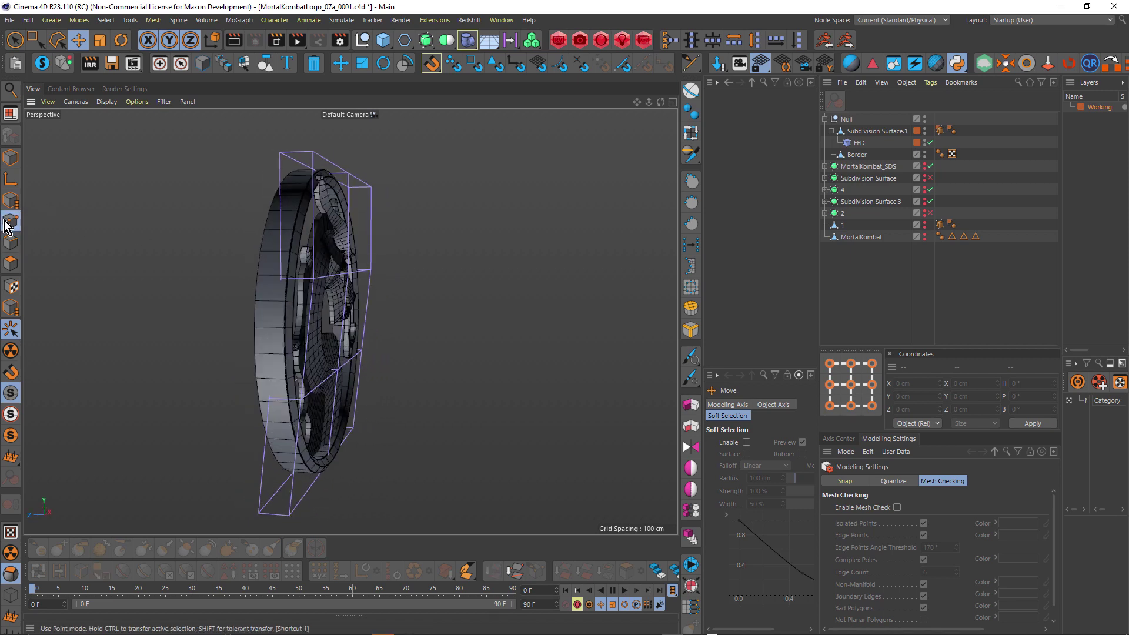
{"action": "left_click", "coordinate": [856, 143]}
{"action": "left_click", "coordinate": [36, 40]}
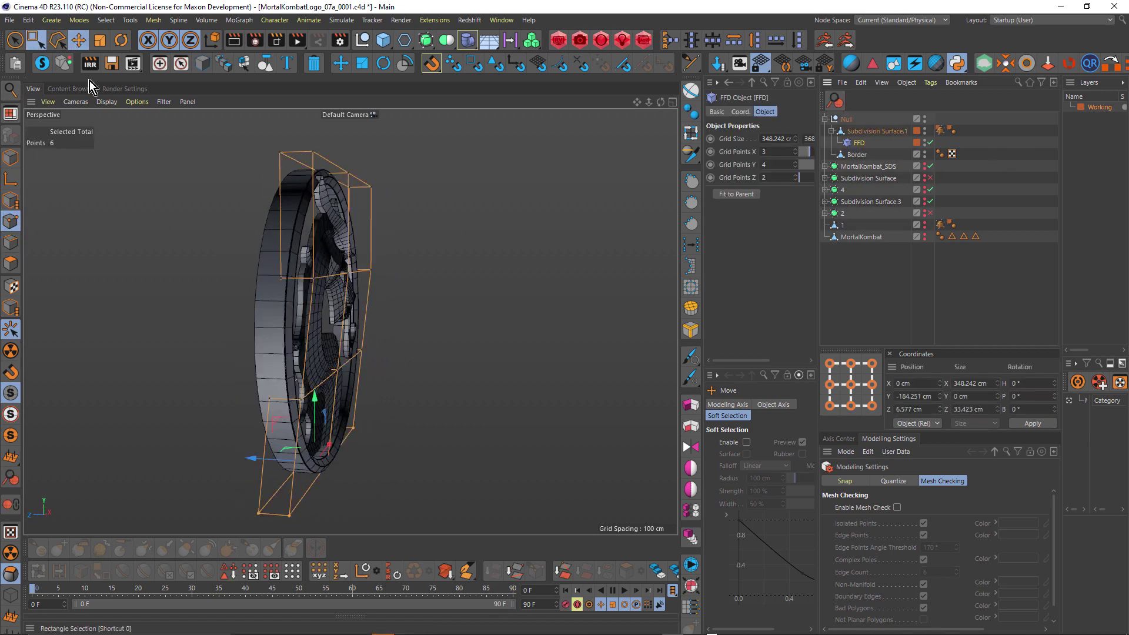
Select a group of control points at the middle of the FFD cage and nudge them slightly in depth.
{"action": "left_click_drag", "start_coordinate": [516, 357], "coordinate": [197, 226]}
{"action": "left_click_drag", "start_coordinate": [402, 302], "coordinate": [412, 302], "text": "alt"}
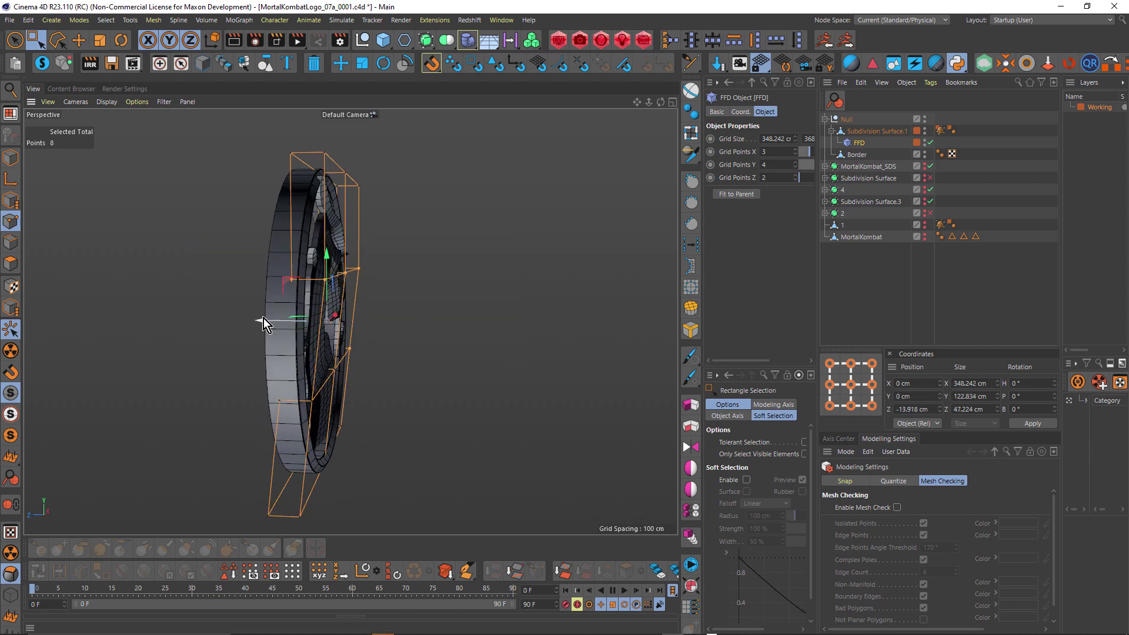
{"action": "left_click_drag", "start_coordinate": [263, 318], "coordinate": [263, 319]}
{"action": "middle_click_drag", "start_coordinate": [325, 268], "coordinate": [325, 271], "text": "alt"}
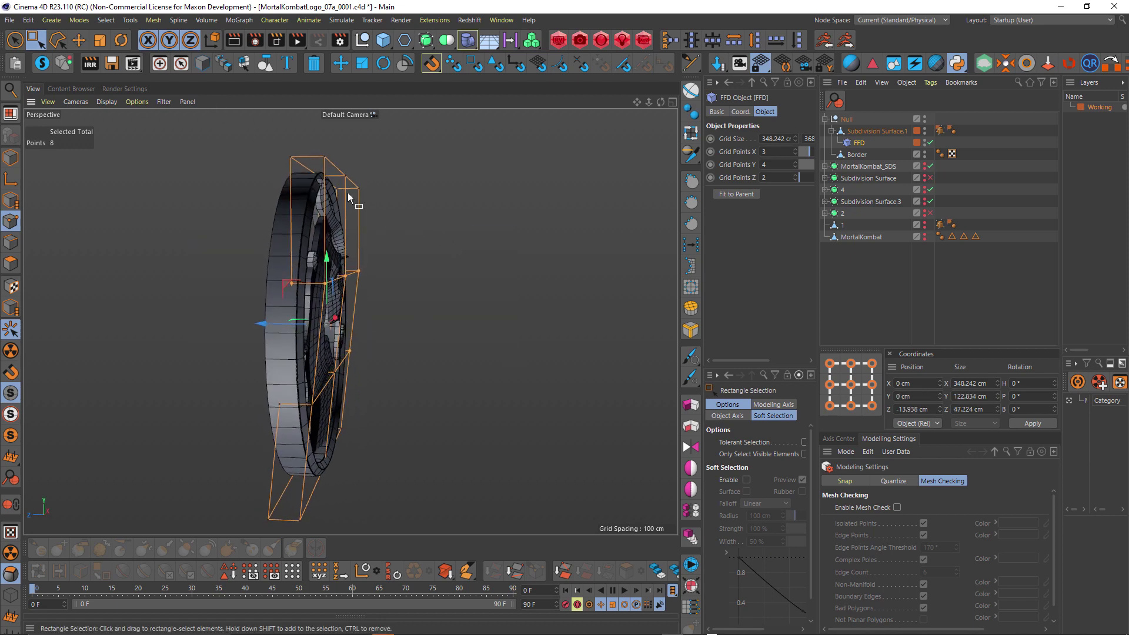
Select the top row of control points on the FFD cage.
{"action": "middle_click_drag", "start_coordinate": [349, 195], "coordinate": [377, 251], "text": "alt"}
{"action": "left_click_drag", "start_coordinate": [249, 179], "coordinate": [496, 293]}
{"action": "left_click_drag", "start_coordinate": [303, 231], "coordinate": [306, 230]}
{"action": "left_click_drag", "start_coordinate": [353, 259], "coordinate": [499, 294], "text": "alt"}
Examine the FFD cage and the deformed logo in all four views and from several perspective angles.
{"action": "middle_click", "coordinate": [511, 312]}
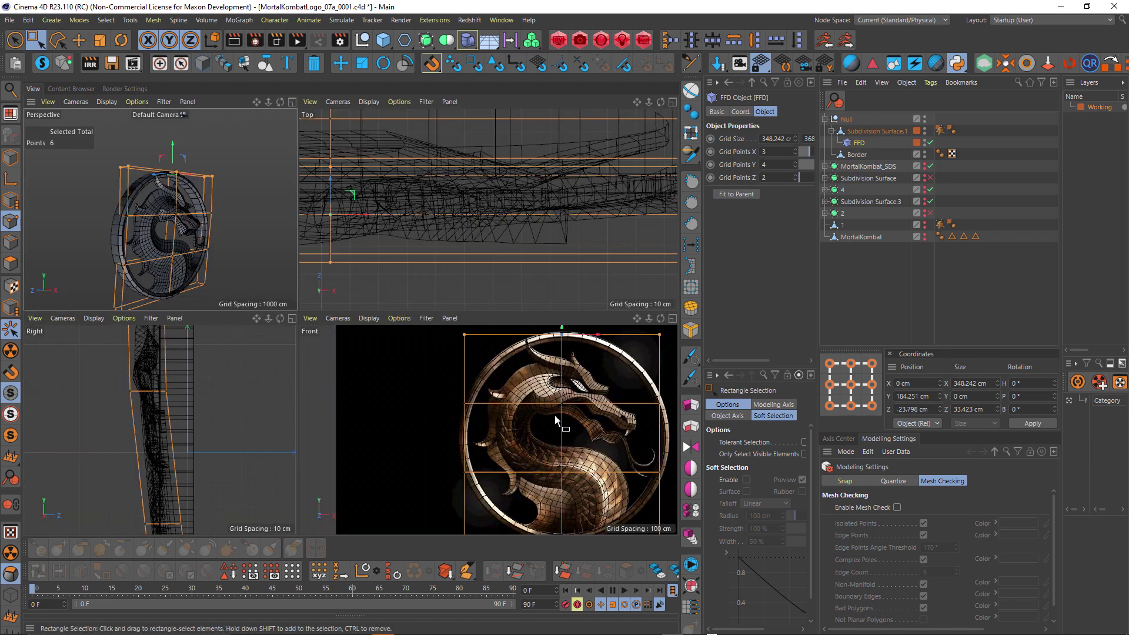
{"action": "key", "text": "F1"}
{"action": "right_click_drag", "start_coordinate": [439, 305], "coordinate": [326, 314], "text": "alt"}
{"action": "left_click_drag", "start_coordinate": [326, 314], "coordinate": [381, 310], "text": "alt"}
{"action": "middle_click_drag", "start_coordinate": [381, 309], "coordinate": [362, 280], "text": "alt"}
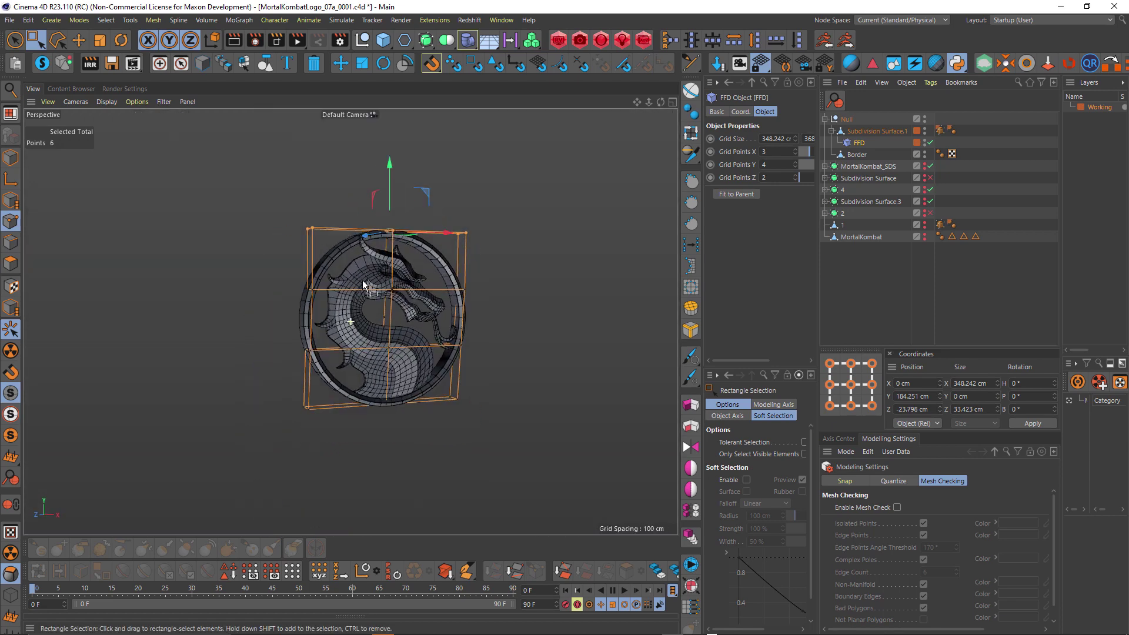
{"action": "right_click_drag", "start_coordinate": [362, 280], "coordinate": [385, 277], "text": "alt"}
{"action": "left_click_drag", "start_coordinate": [386, 277], "coordinate": [396, 288], "text": "alt"}
{"action": "middle_click_drag", "start_coordinate": [395, 287], "coordinate": [386, 262], "text": "alt"}
{"action": "mouse_move", "coordinate": [386, 263]}
{"action": "left_mouse_down", "text": "alt"}
{"action": "mouse_move", "coordinate": [197, 267]}
{"action": "mouse_move", "coordinate": [358, 271]}
{"action": "mouse_move", "coordinate": [371, 291]}
{"action": "mouse_move", "coordinate": [372, 263]}
{"action": "left_mouse_up", "text": "alt"}
{"action": "right_click_drag", "start_coordinate": [372, 262], "coordinate": [359, 266], "text": "alt"}
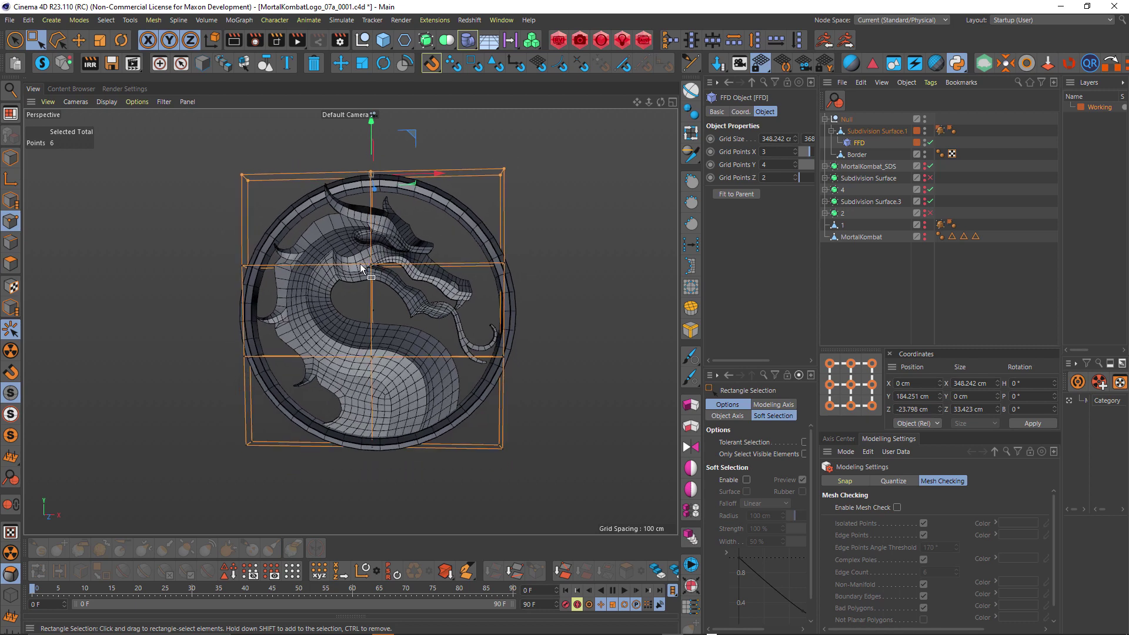
Toggle the FFD deformer off and on to compare the flat and deformed logo, leaving it enabled, and inspect the dragon's head.
{"action": "left_click", "coordinate": [931, 143]}
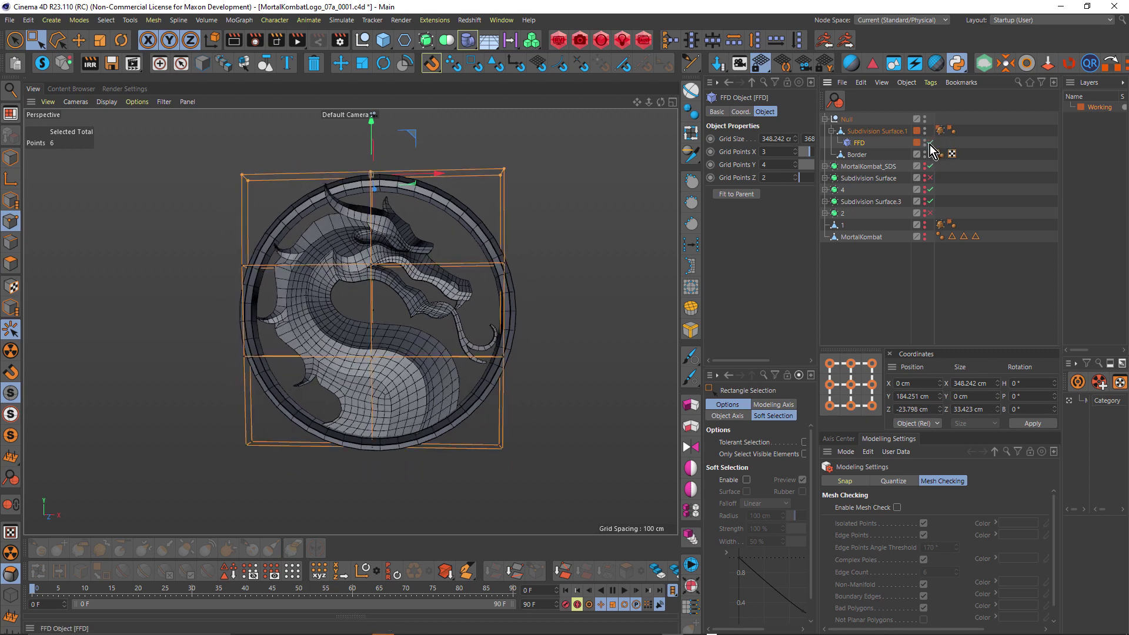
{"action": "left_click", "coordinate": [930, 143]}
{"action": "left_click", "coordinate": [930, 143]}
{"action": "left_click", "coordinate": [930, 144]}
{"action": "left_click", "coordinate": [930, 143]}
{"action": "left_click_drag", "start_coordinate": [317, 316], "coordinate": [296, 202], "text": "alt"}
{"action": "left_click_drag", "start_coordinate": [253, 164], "coordinate": [221, 147], "text": "alt"}
{"action": "left_click_drag", "start_coordinate": [284, 199], "coordinate": [466, 271], "text": "alt"}
{"action": "scroll", "coordinate": [388, 255], "scroll_direction": "down", "scroll_amount": 1}
{"action": "scroll", "coordinate": [441, 268], "scroll_direction": "up", "scroll_amount": 3}
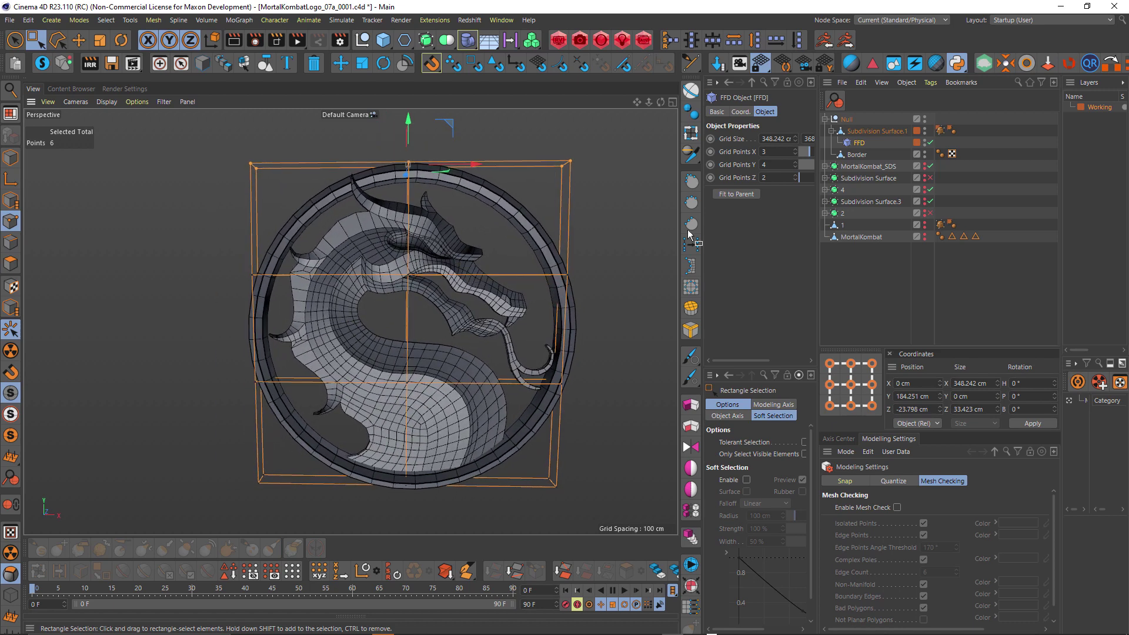
Collapse and hide the top-level Null, show MortalKombat_SDS again, and render a viewport preview of the whole logo.
{"action": "left_click", "coordinate": [825, 120]}
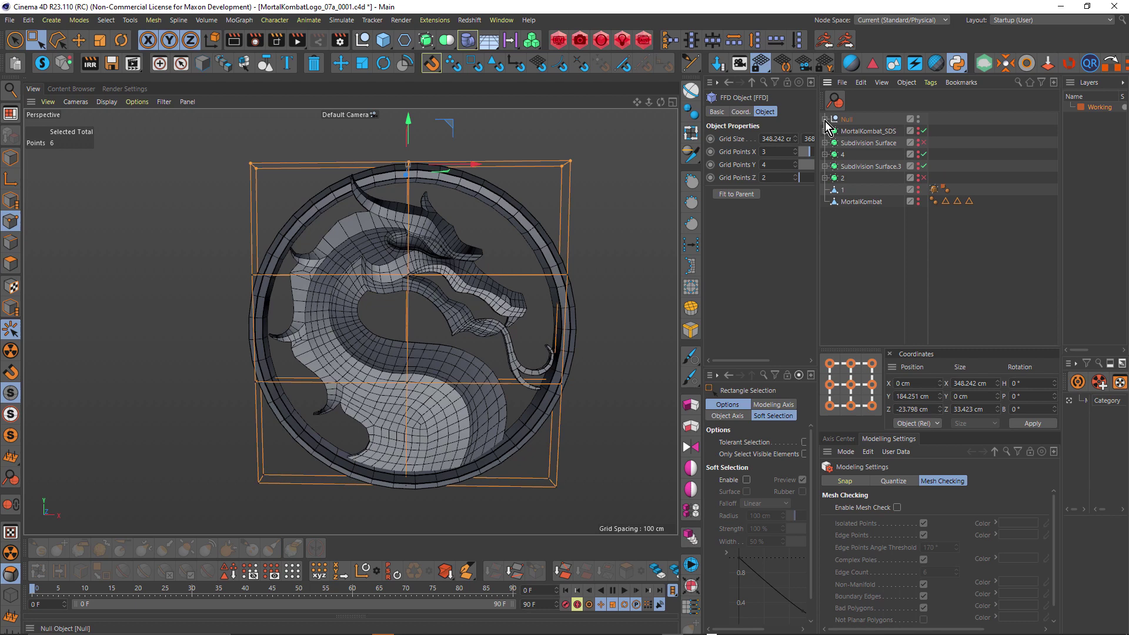
{"action": "left_click", "coordinate": [918, 120]}
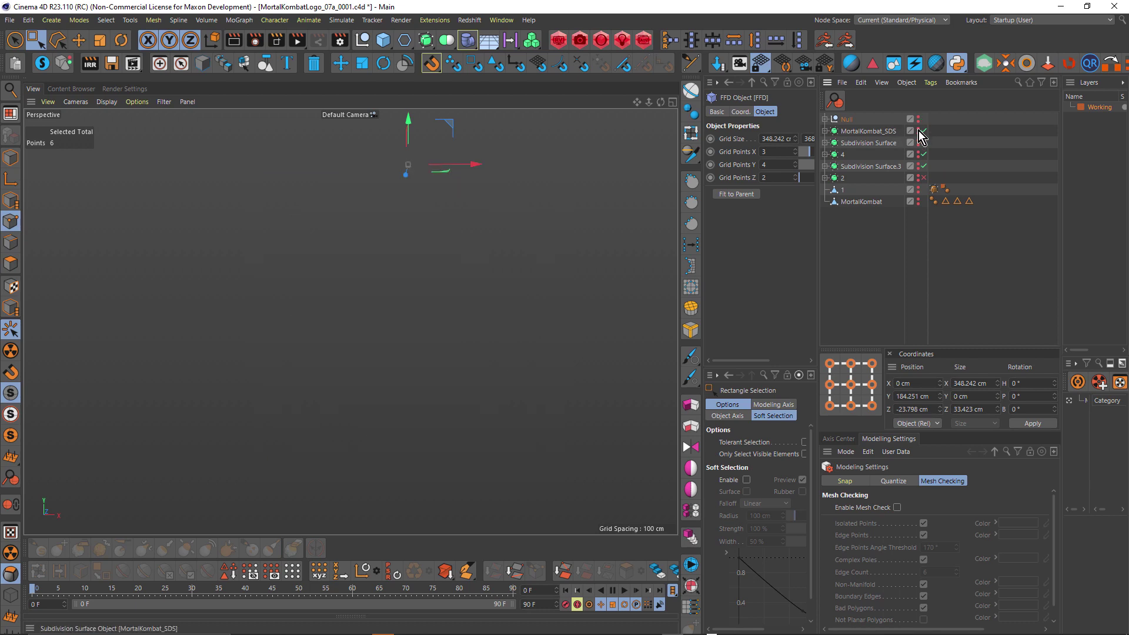
{"action": "left_click", "coordinate": [919, 131]}
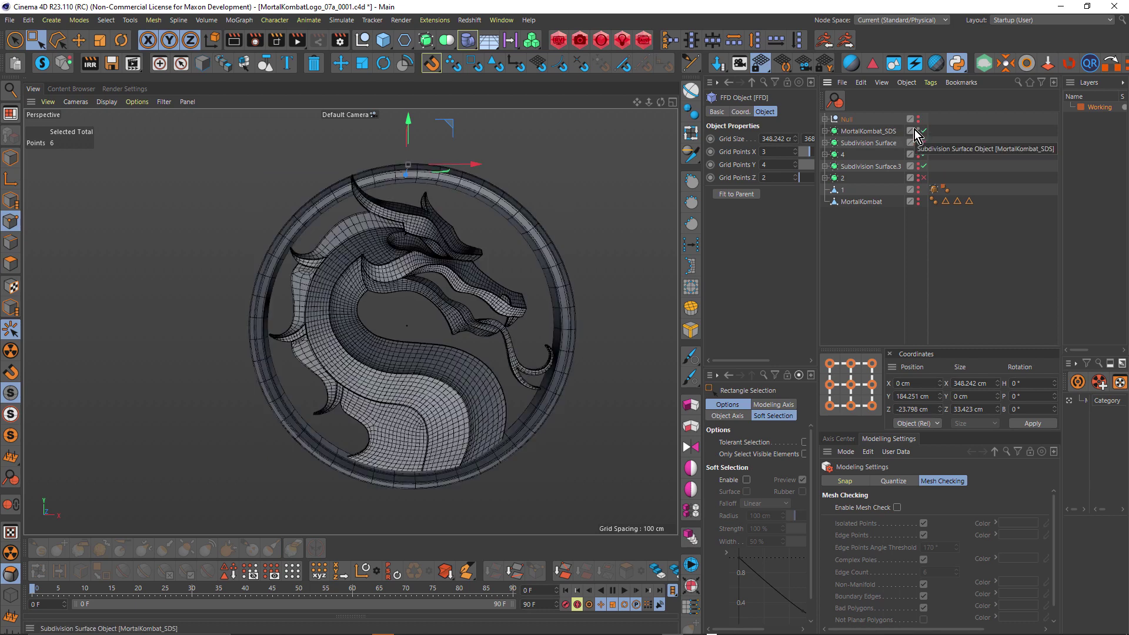
{"action": "key", "text": "ctrl+r"}
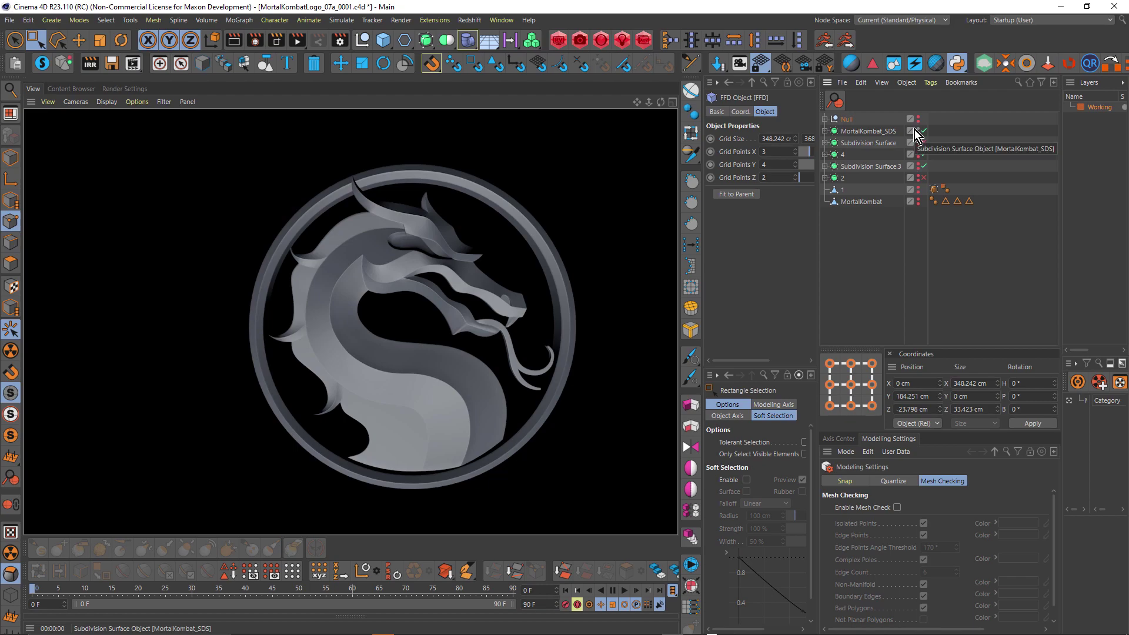